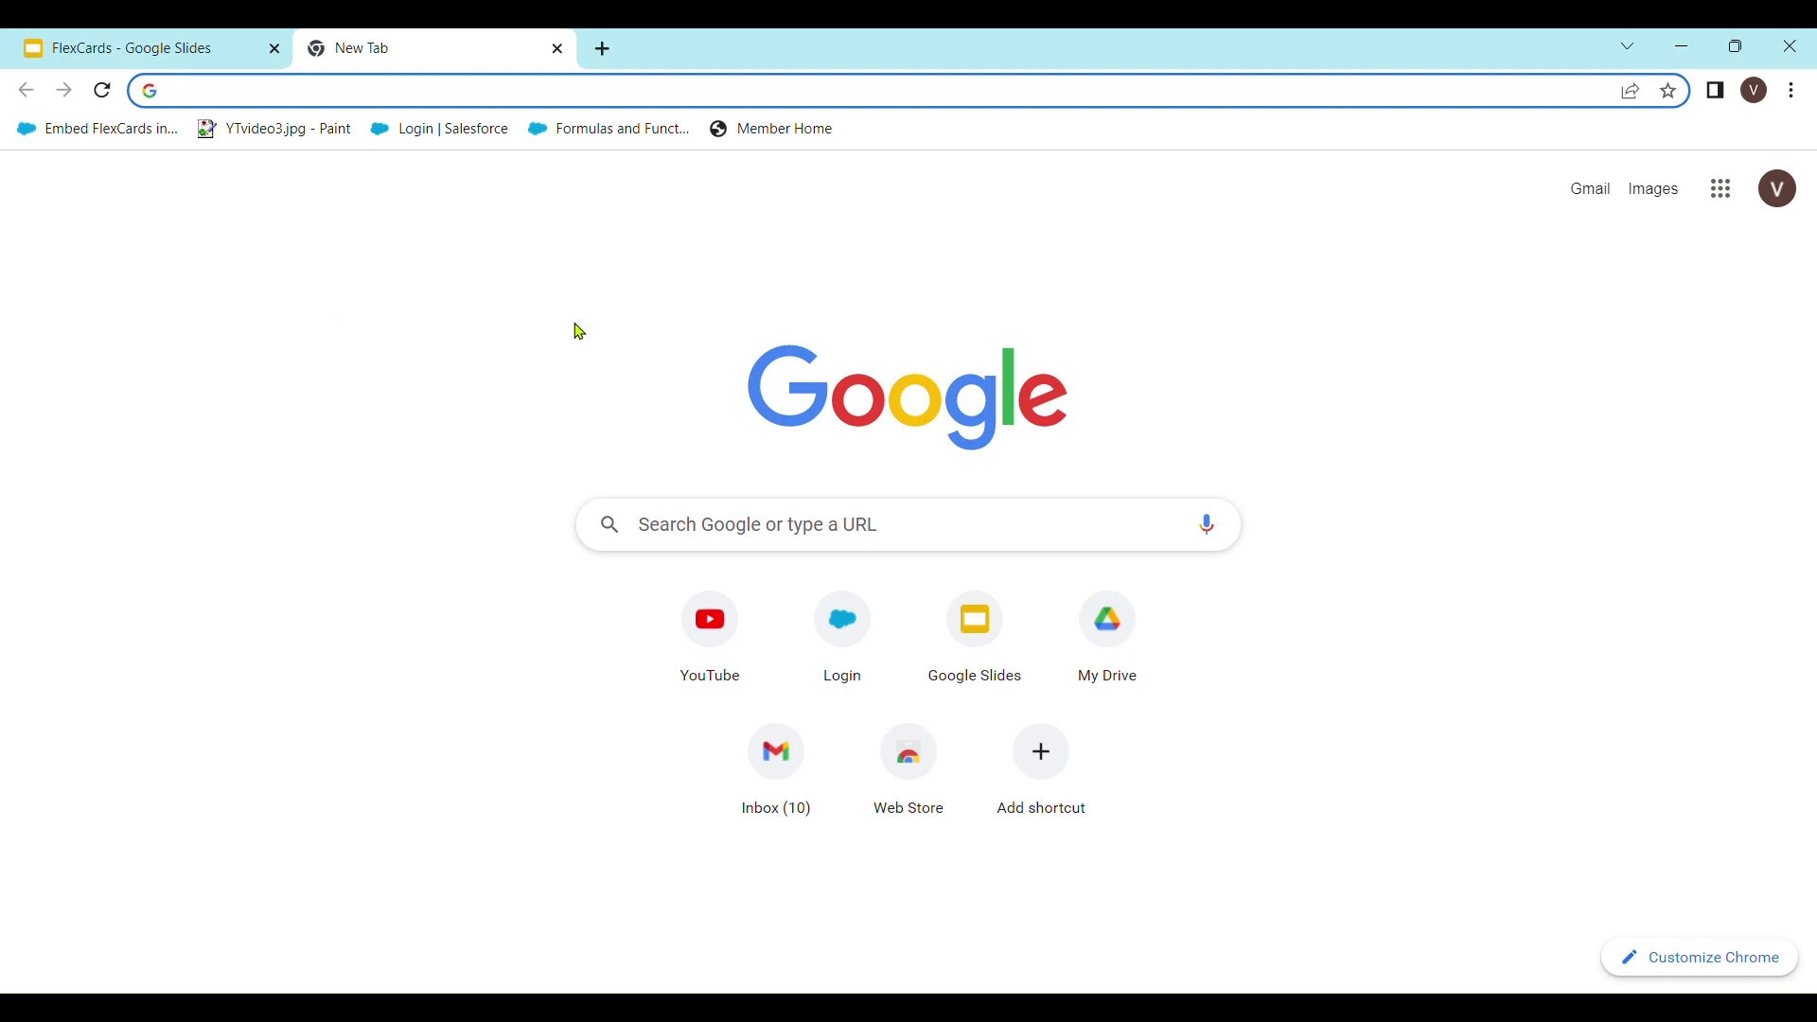
- Log in to Salesforce with the saved credentials and postpone registering a mobile phone
{"action": "left_click", "coordinate": [843, 632]}
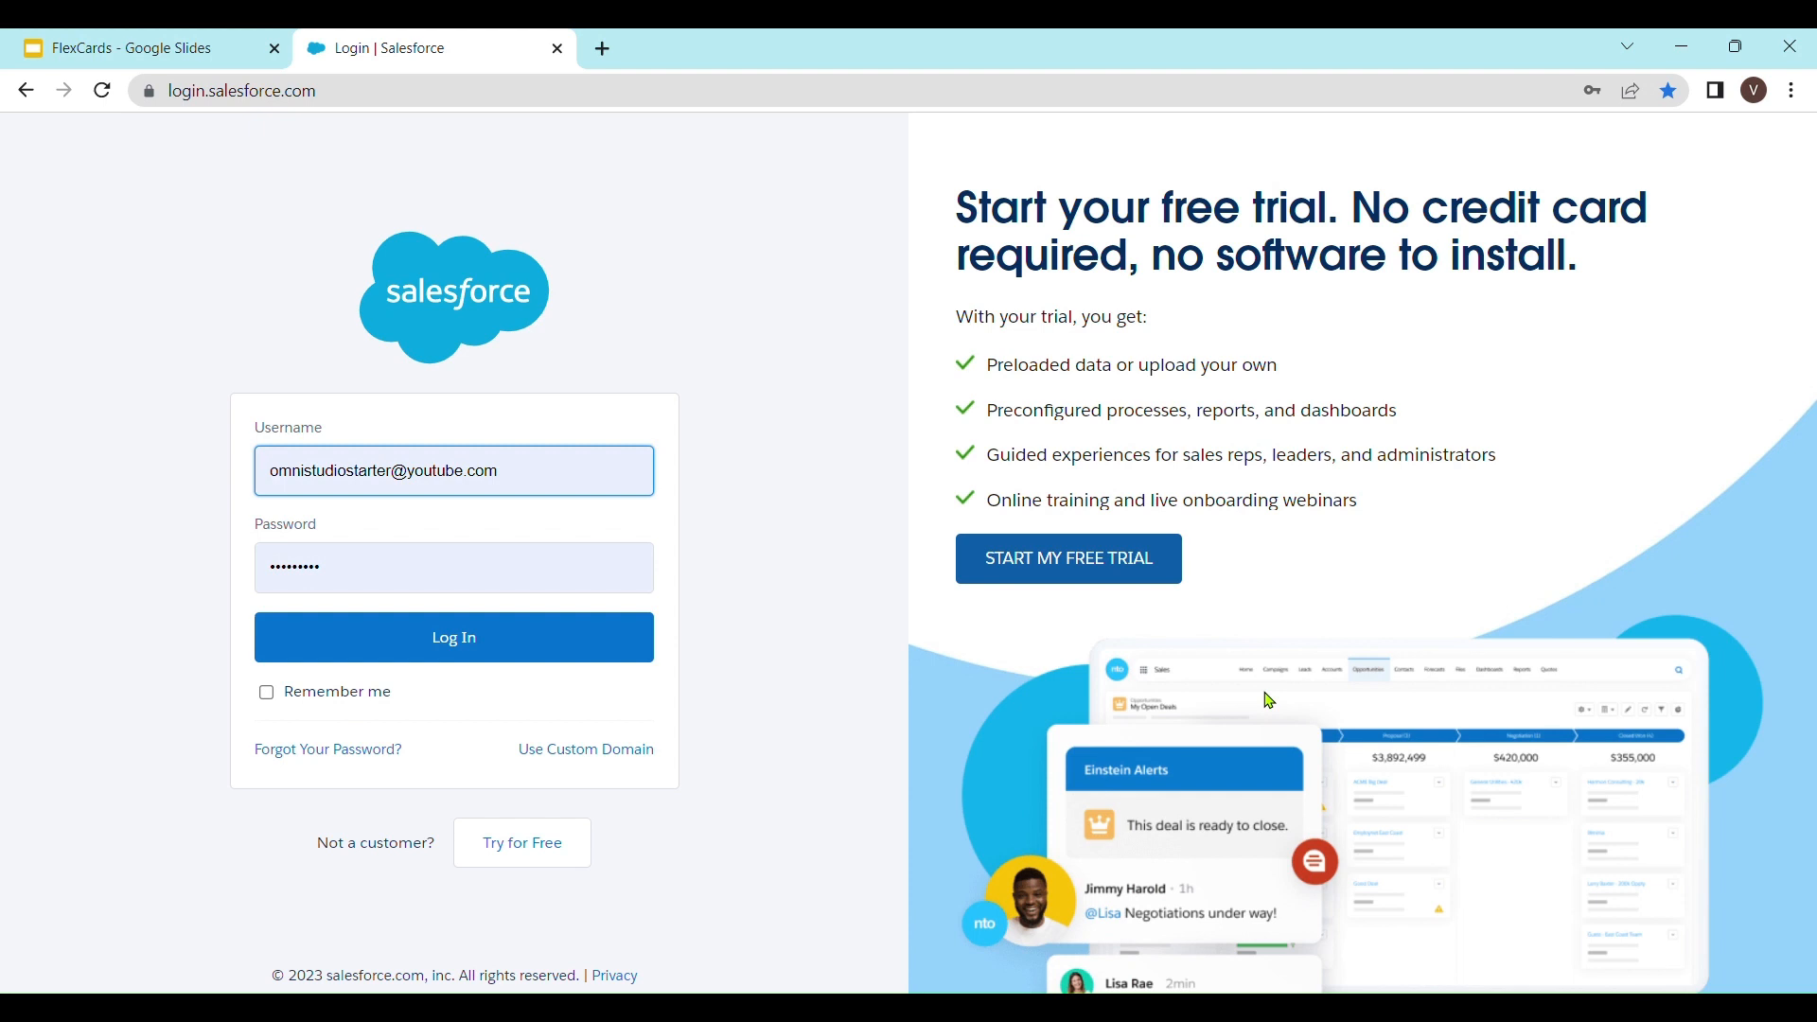
{"action": "left_click", "coordinate": [467, 653]}
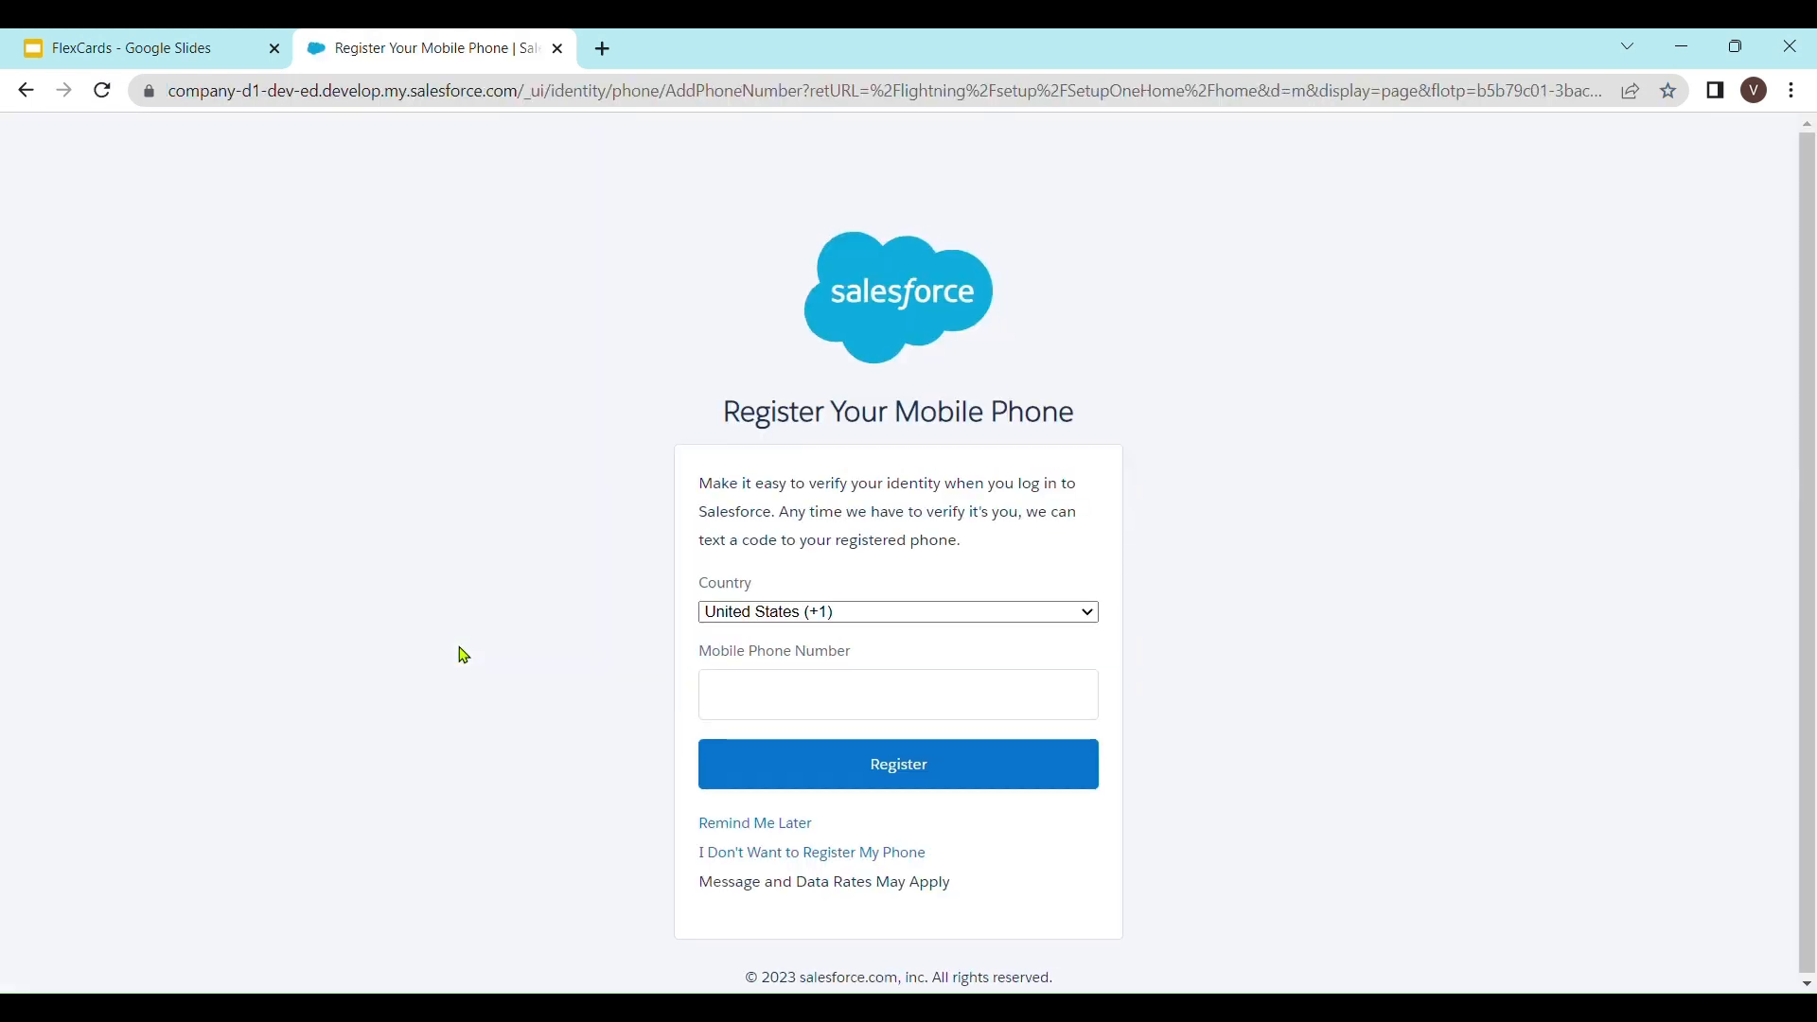
{"action": "left_click", "coordinate": [782, 825]}
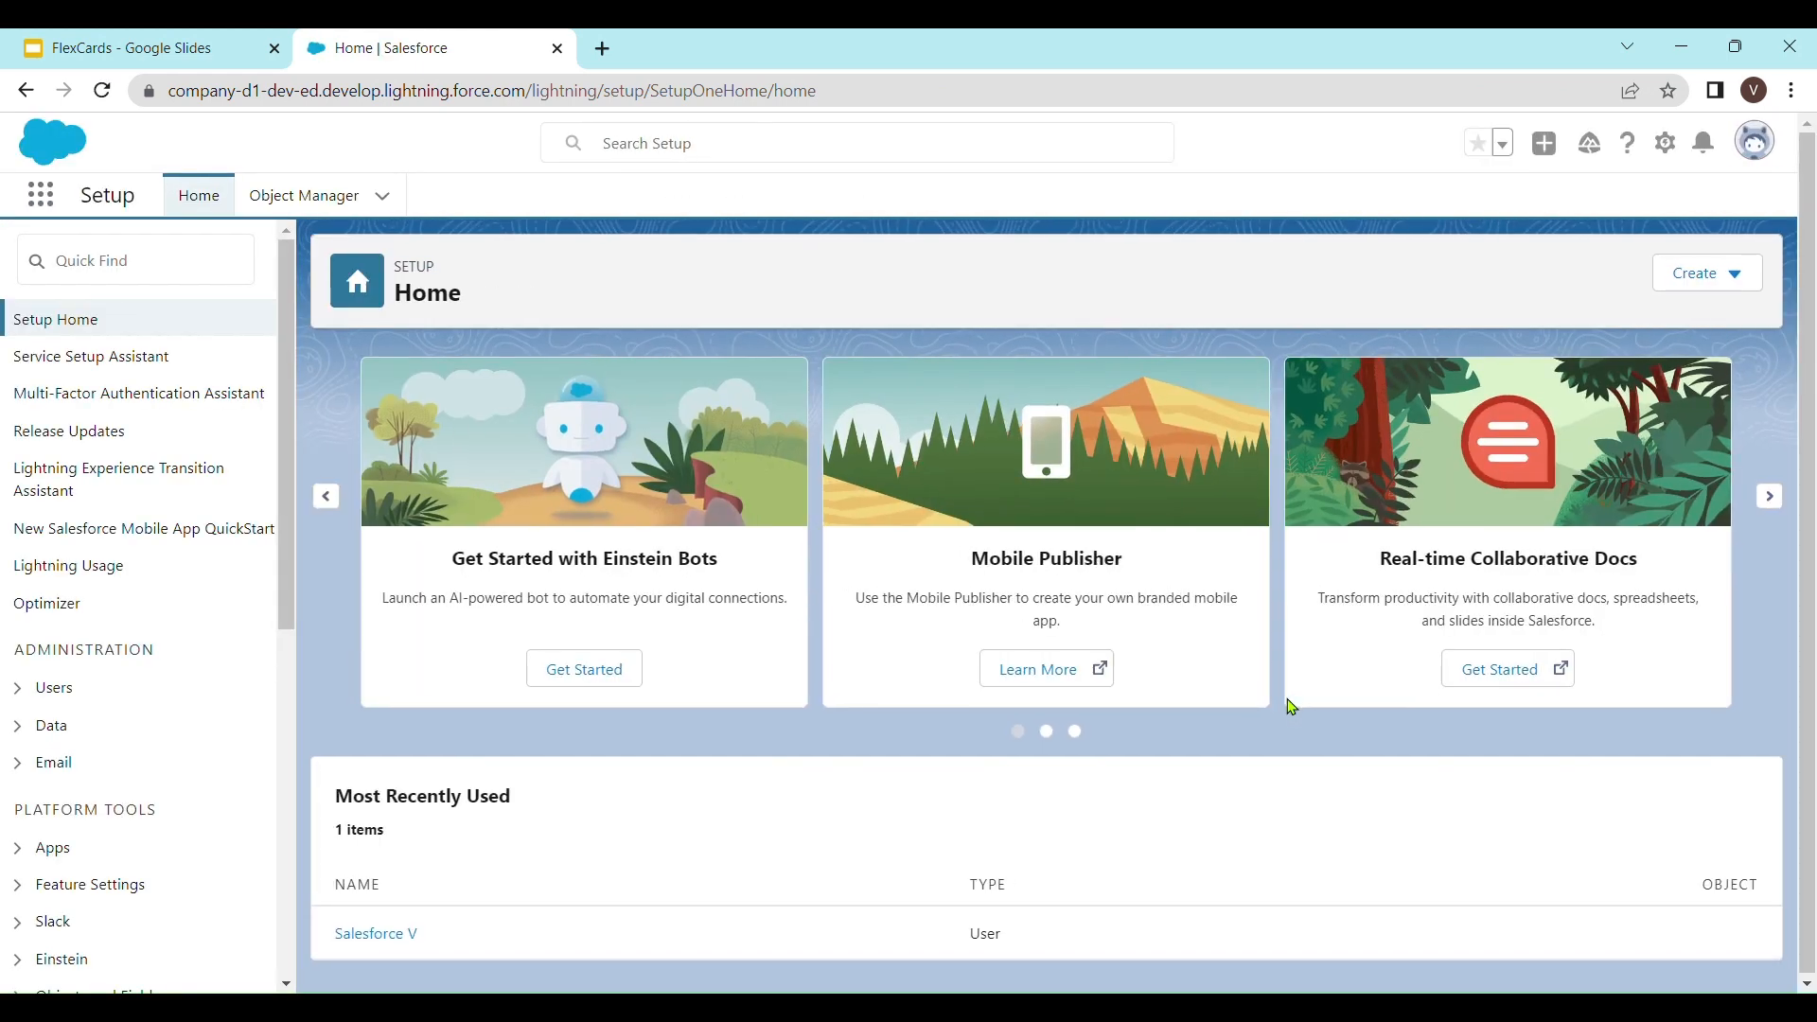
- Switch to the OmniStudio app and show the OmniStudio FlexCards list
{"action": "left_click", "coordinate": [42, 196]}
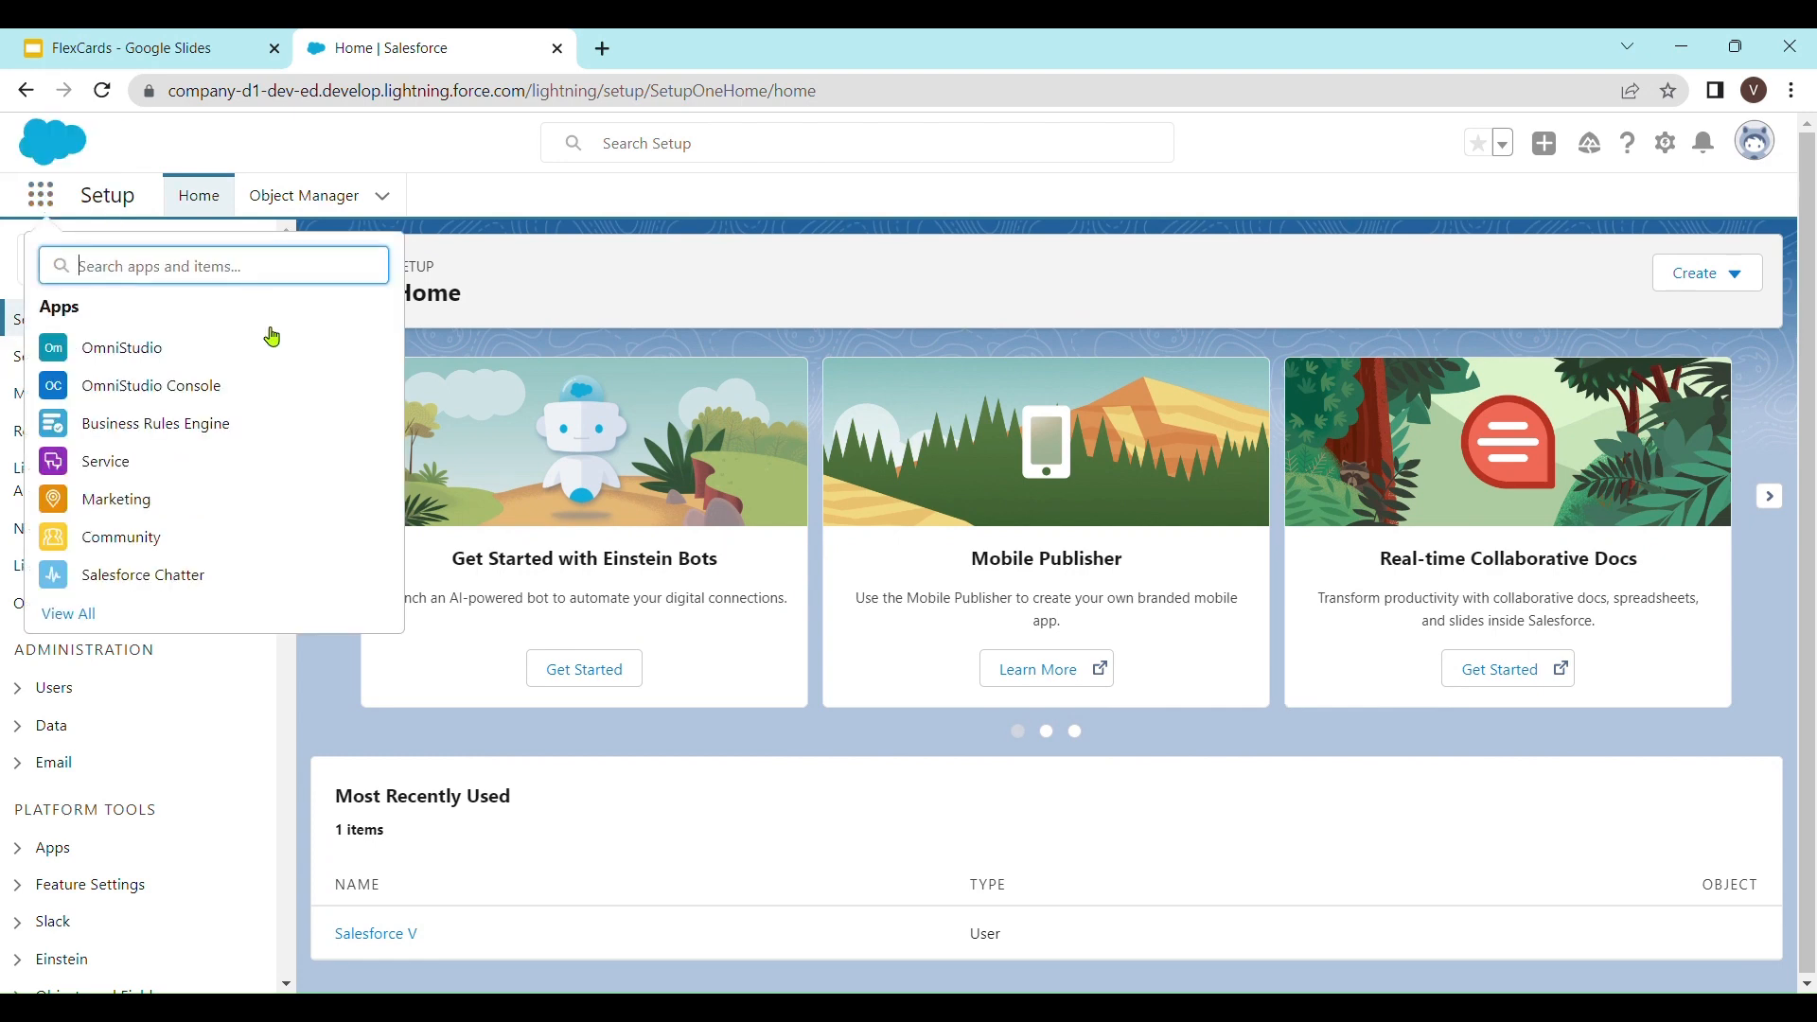
{"action": "left_click", "coordinate": [154, 362]}
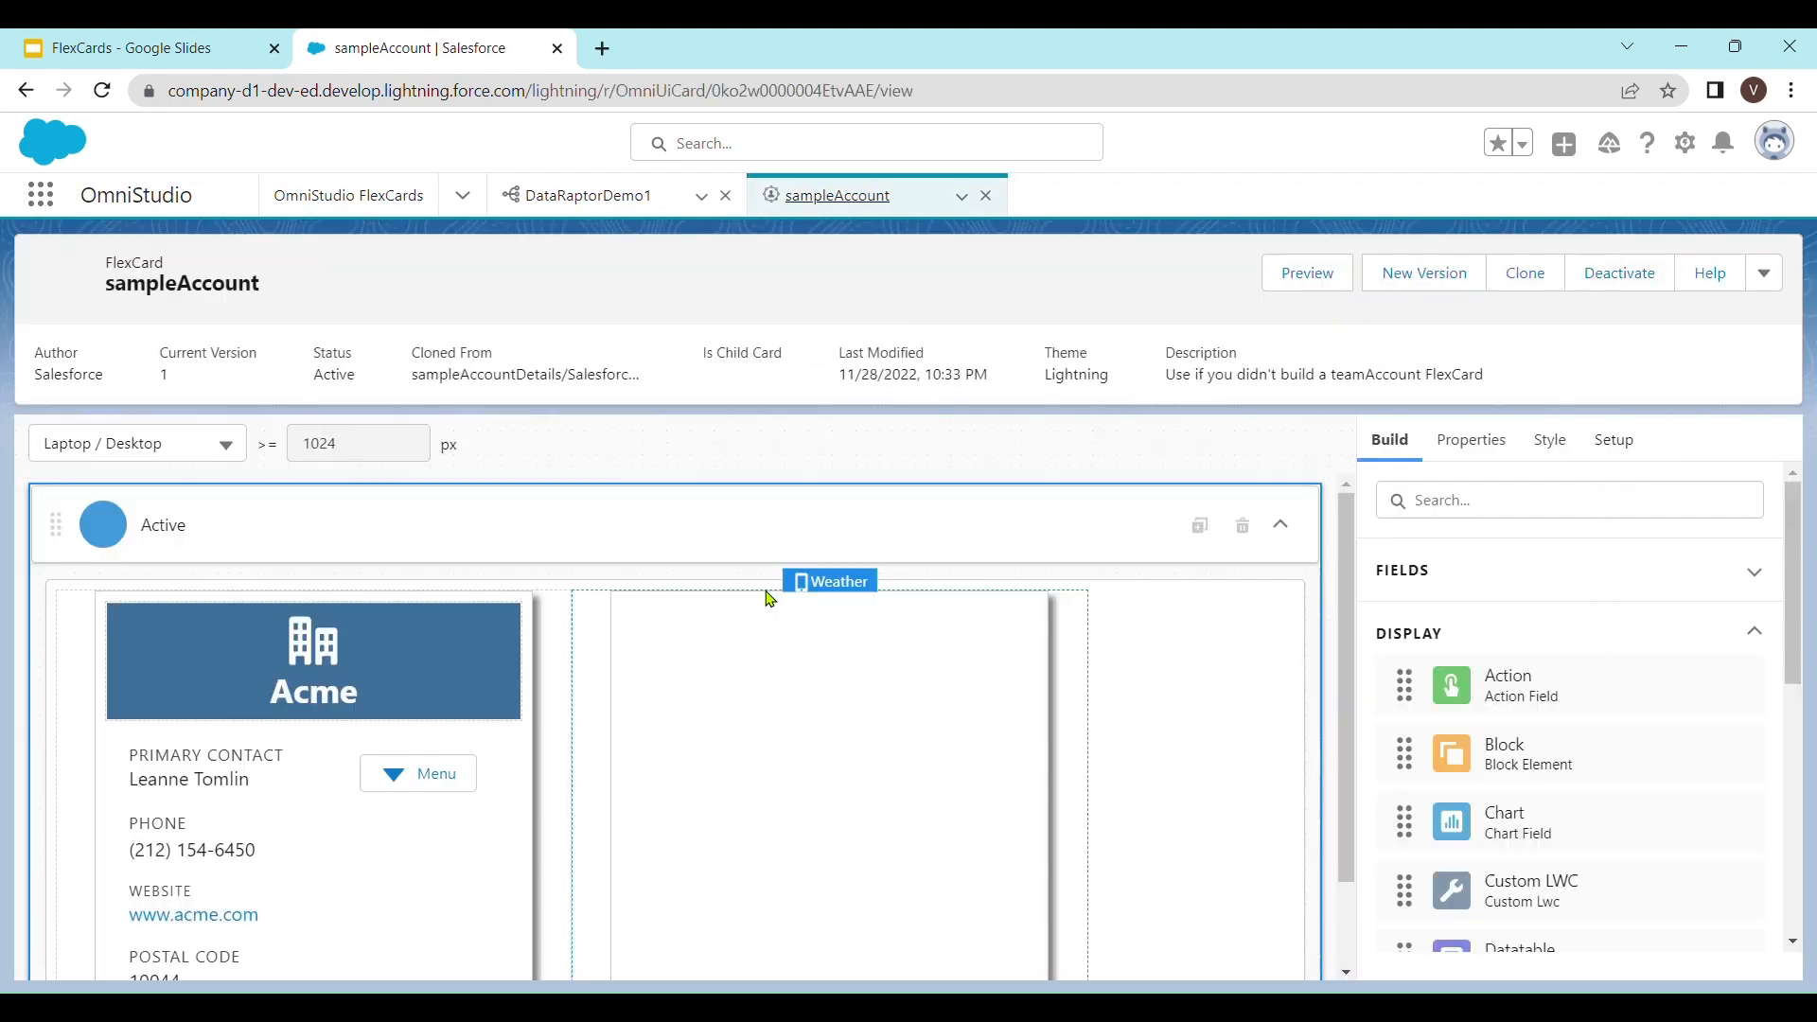
{"action": "left_click", "coordinate": [352, 197]}
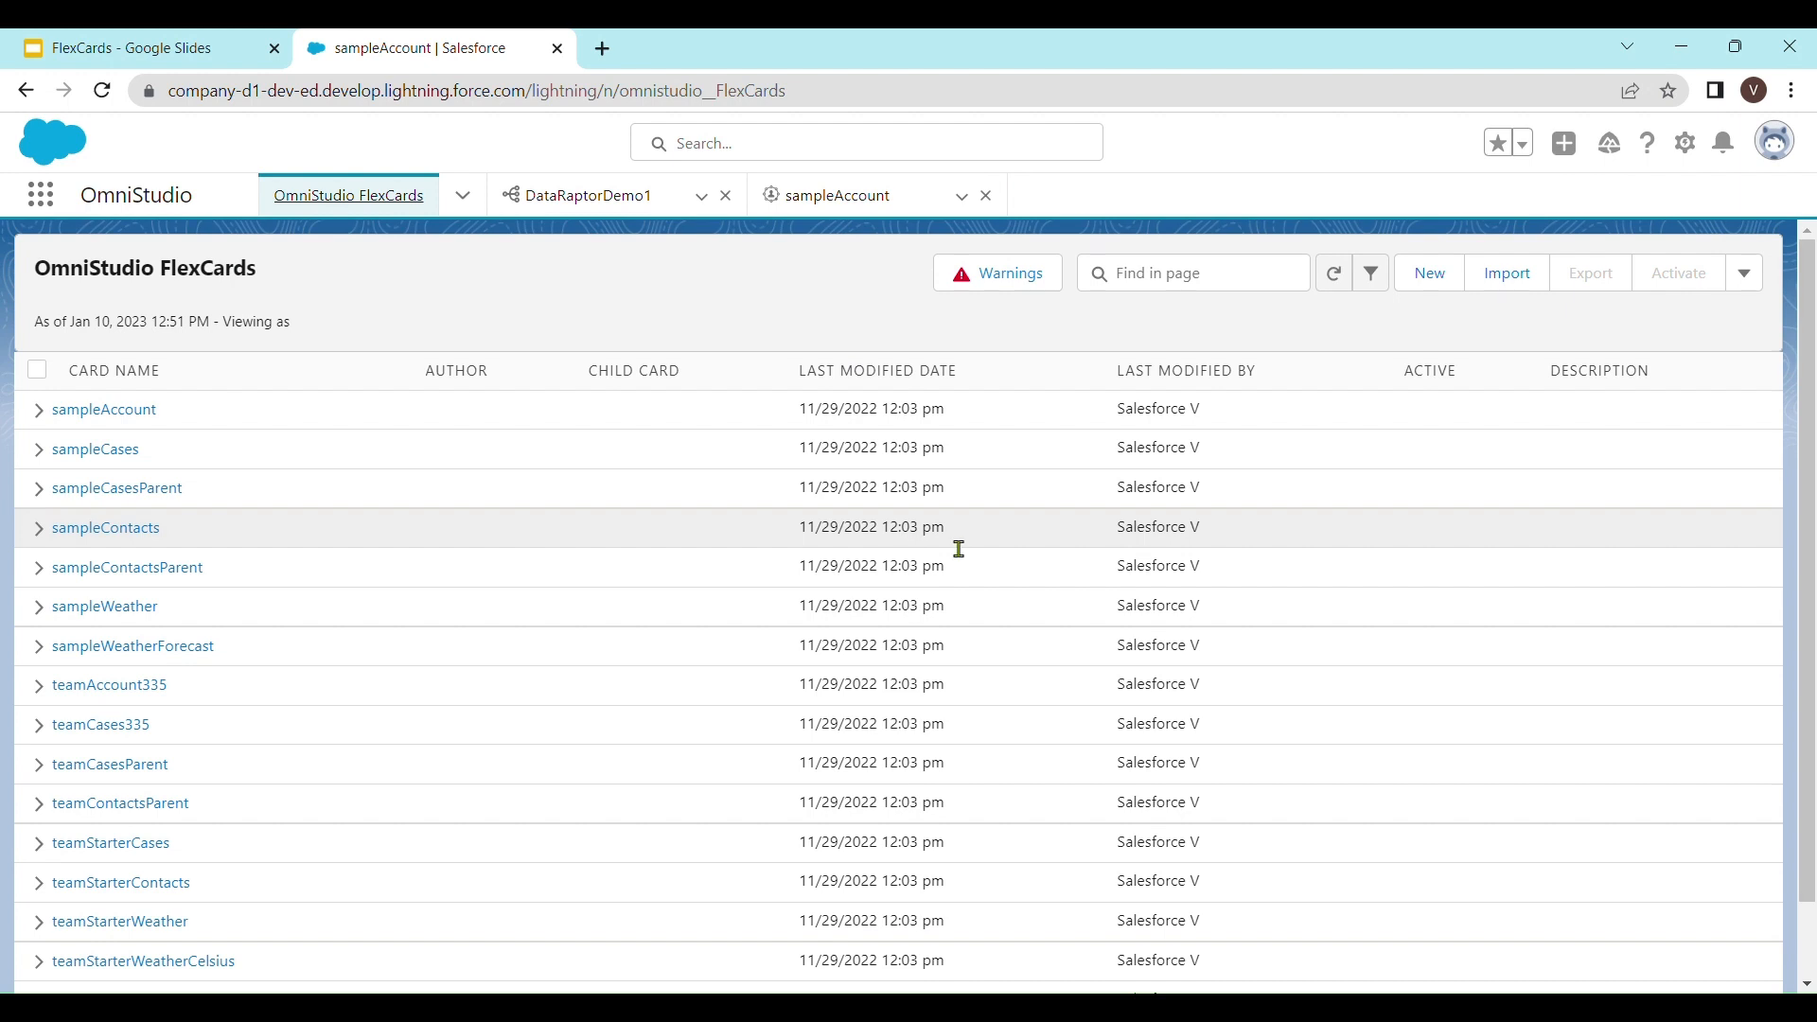
{"action": "left_click", "coordinate": [465, 197]}
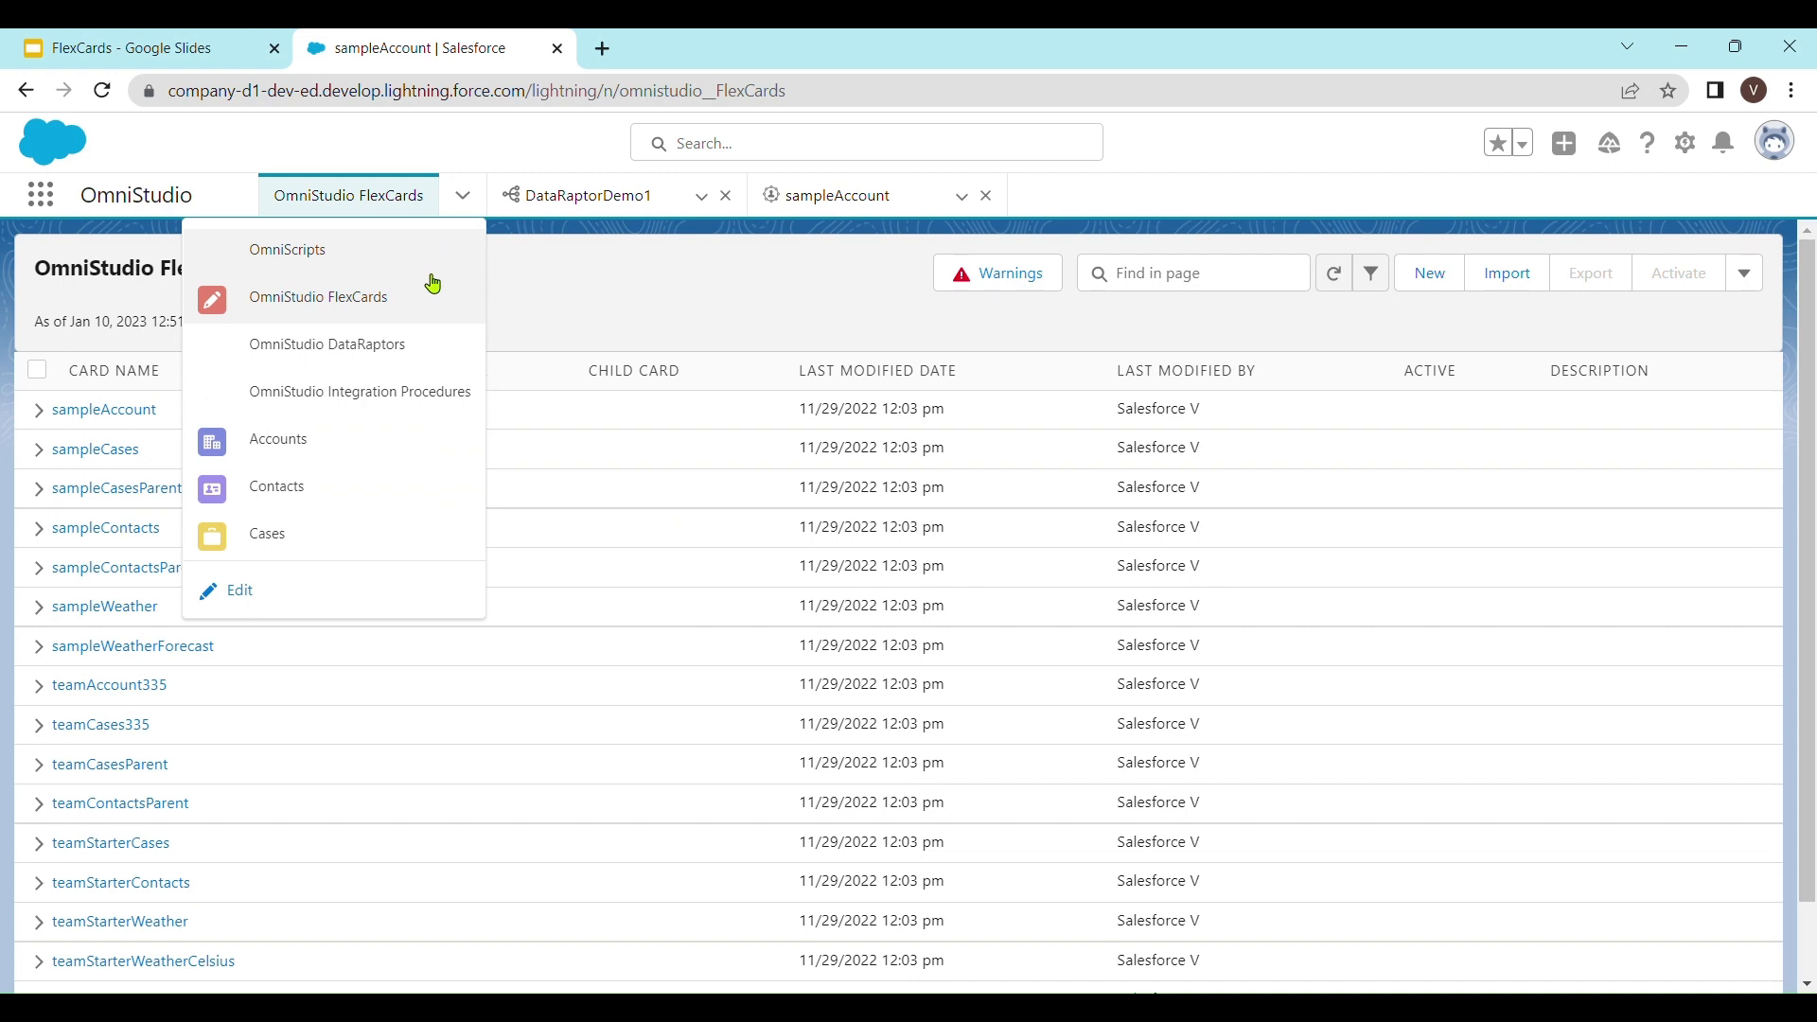
{"action": "left_click", "coordinate": [387, 315]}
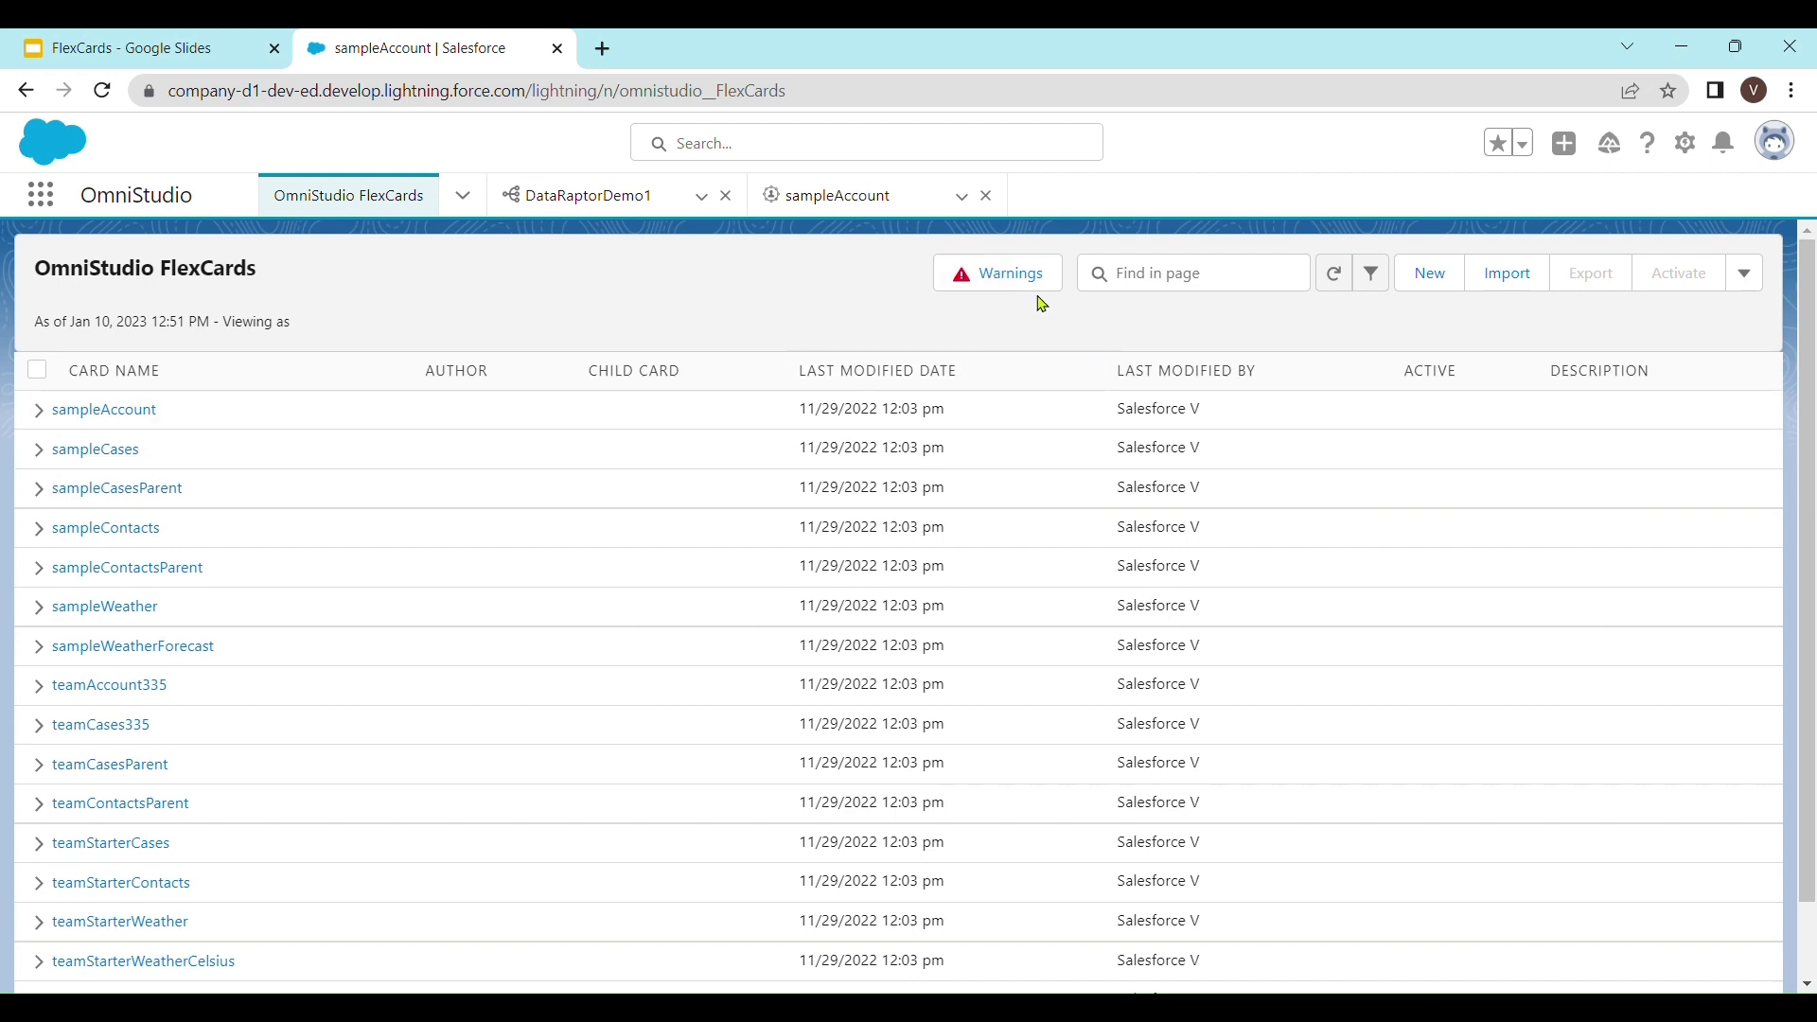
- Read the warnings for the FlexCards page, including the URLs they mention, and close them
{"action": "left_click", "coordinate": [1004, 277]}
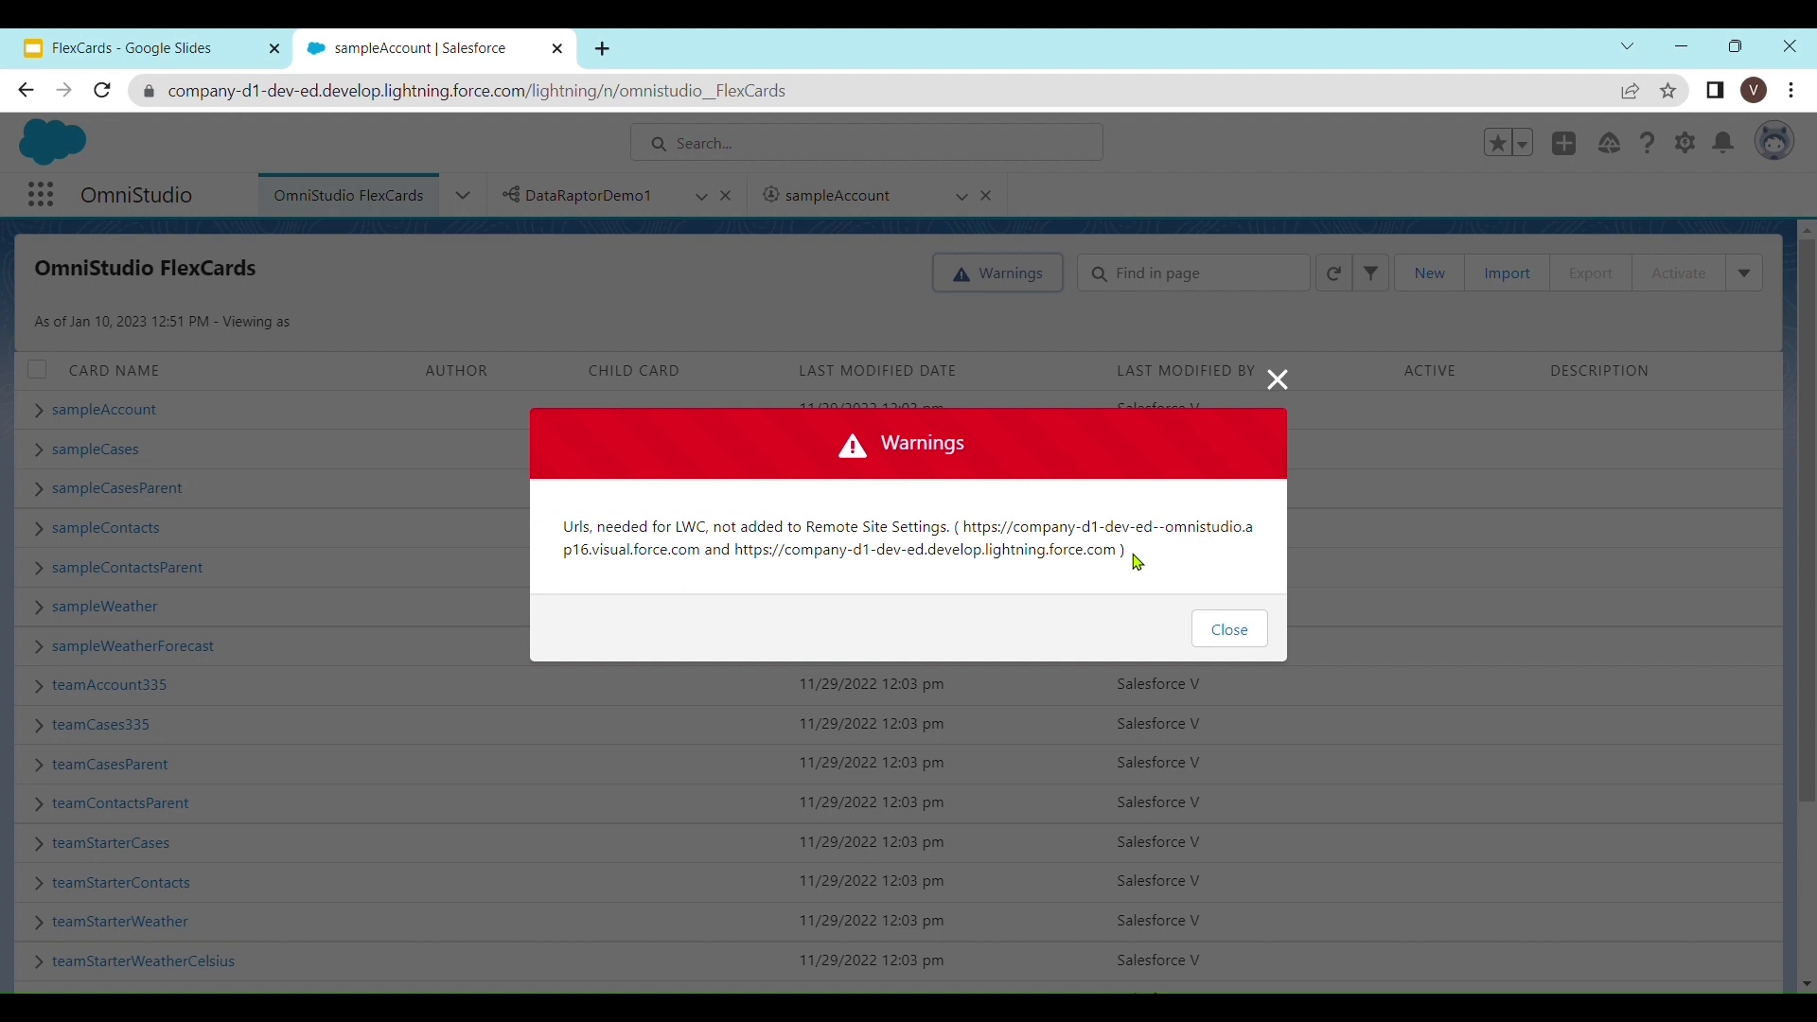
{"action": "left_click_drag", "start_coordinate": [1127, 559], "coordinate": [564, 530]}
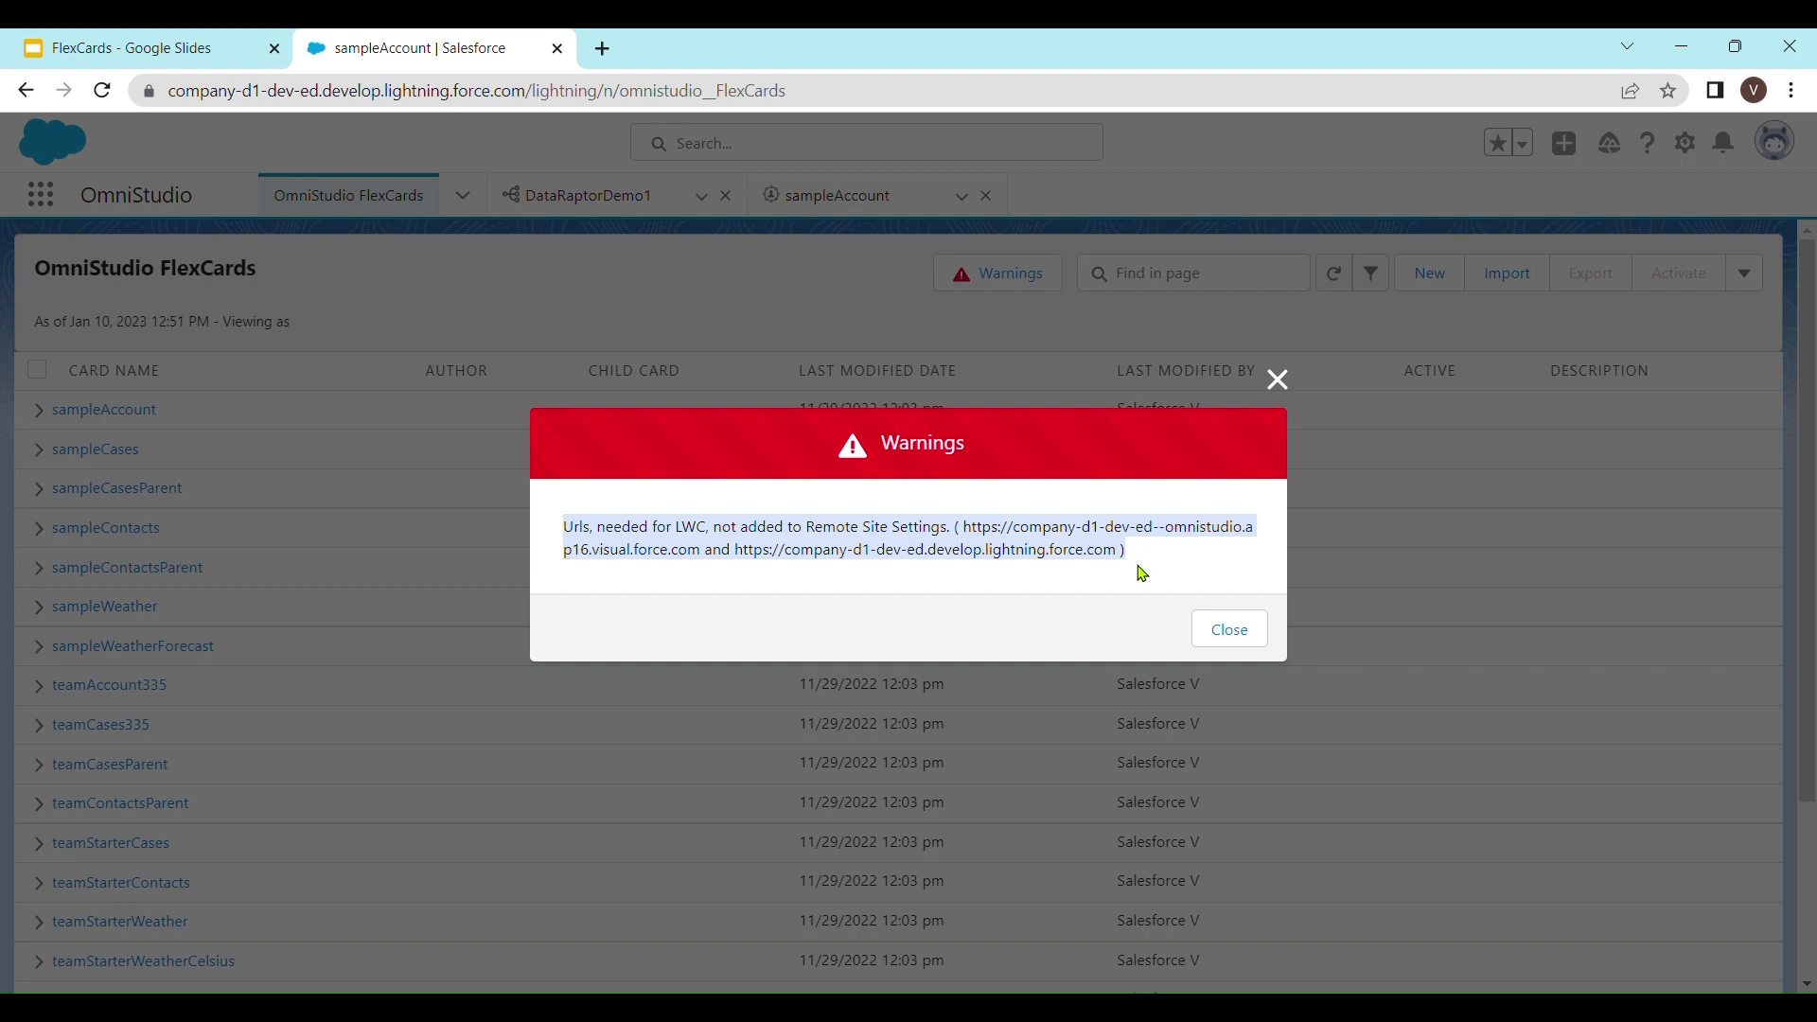
{"action": "left_click", "coordinate": [1251, 631]}
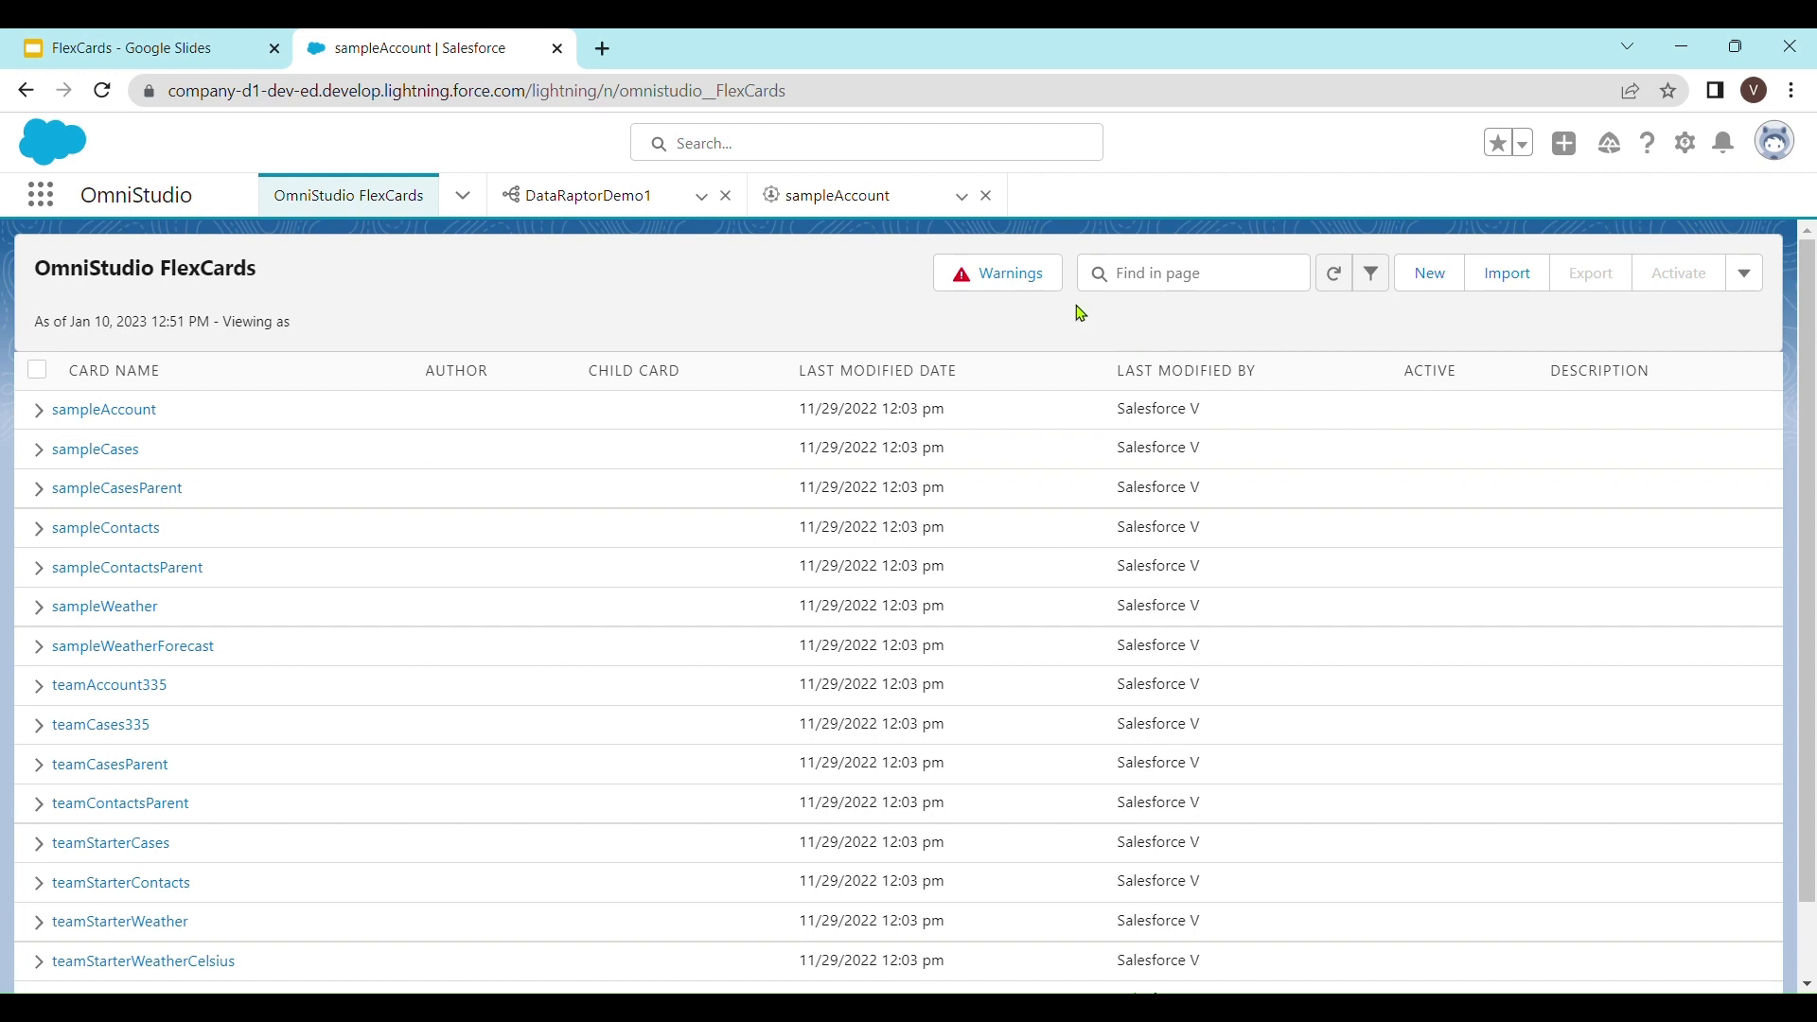
{"action": "left_click", "coordinate": [1020, 275]}
{"action": "left_click", "coordinate": [976, 544]}
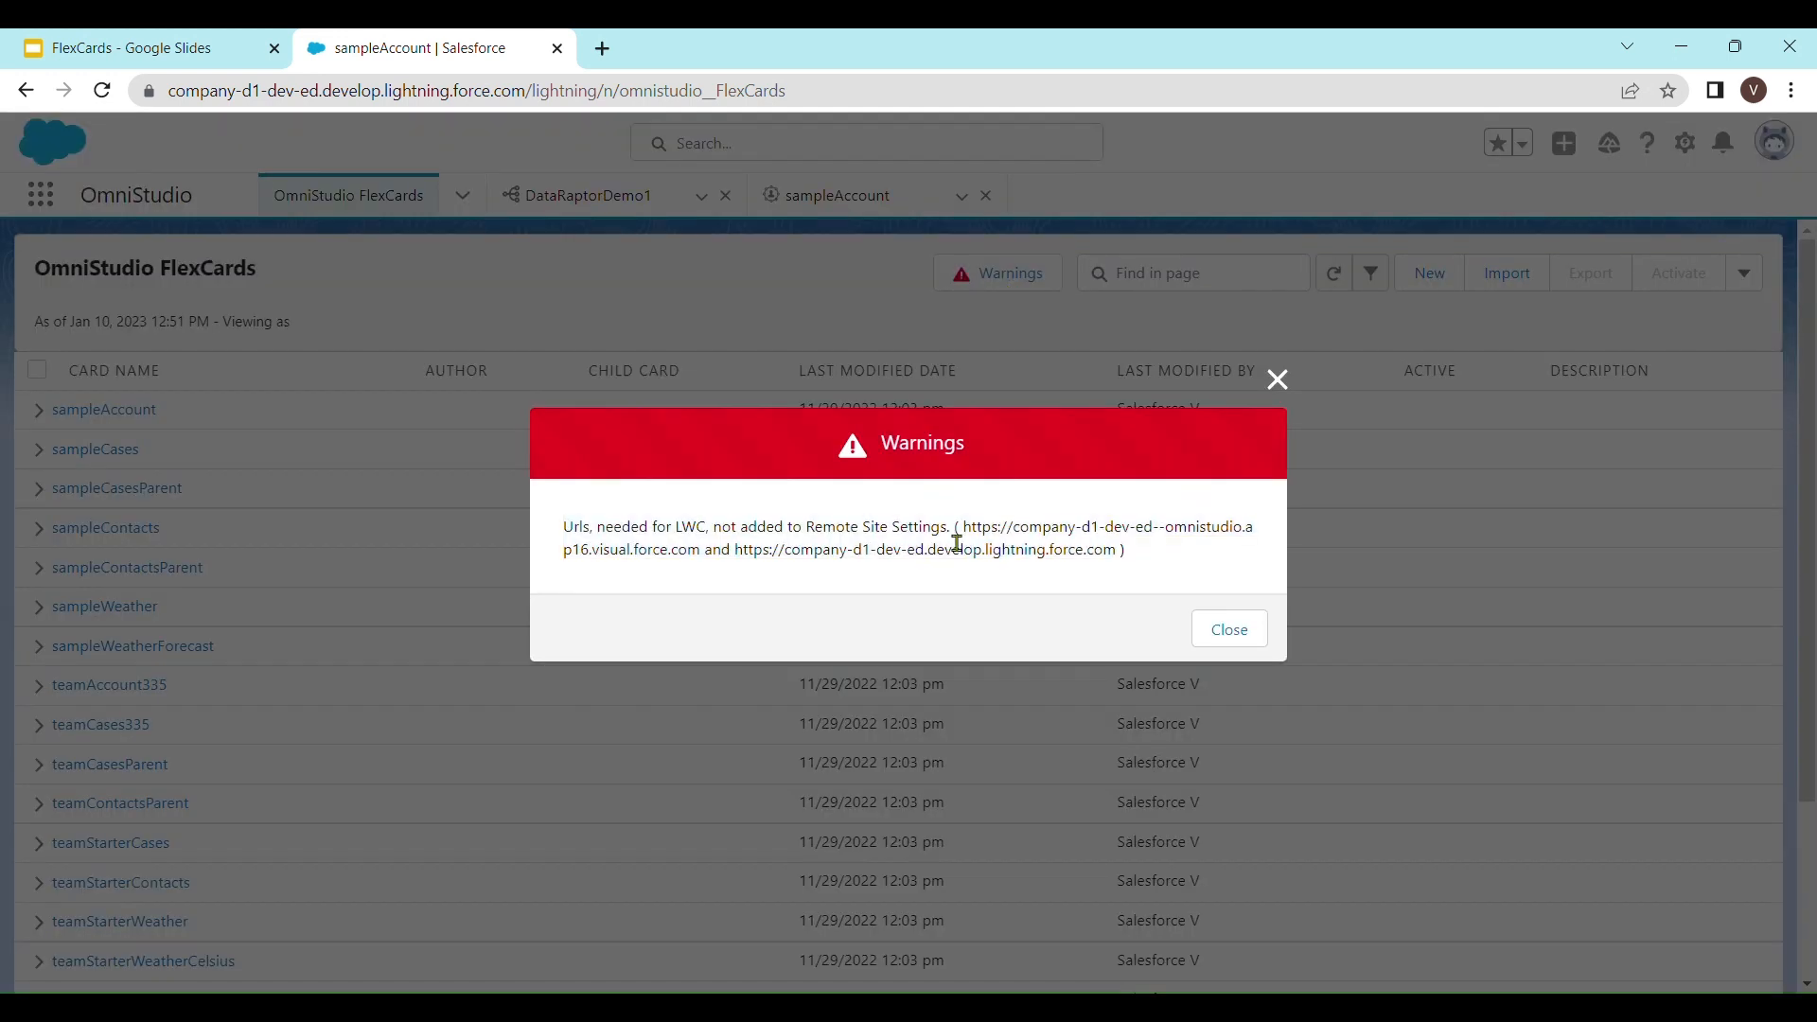
{"action": "left_click_drag", "start_coordinate": [963, 527], "coordinate": [708, 568]}
{"action": "key", "text": "ctrl+c"}
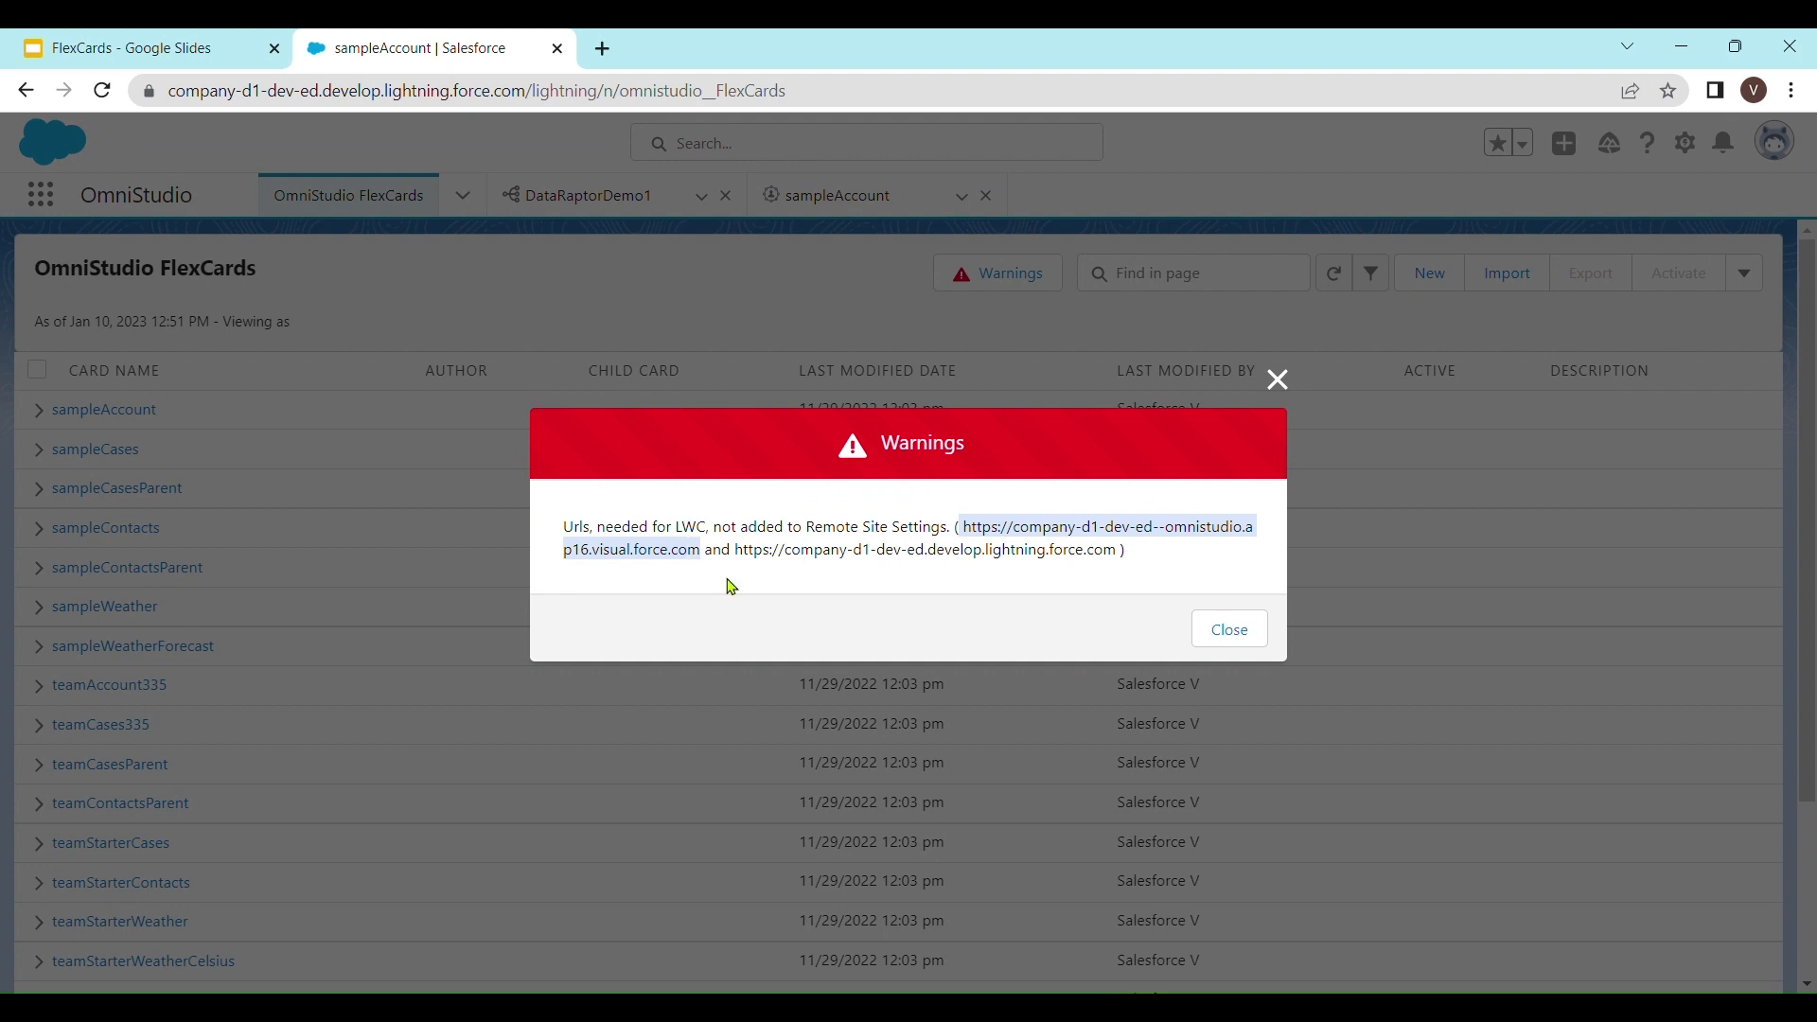
{"action": "left_click", "coordinate": [651, 310]}
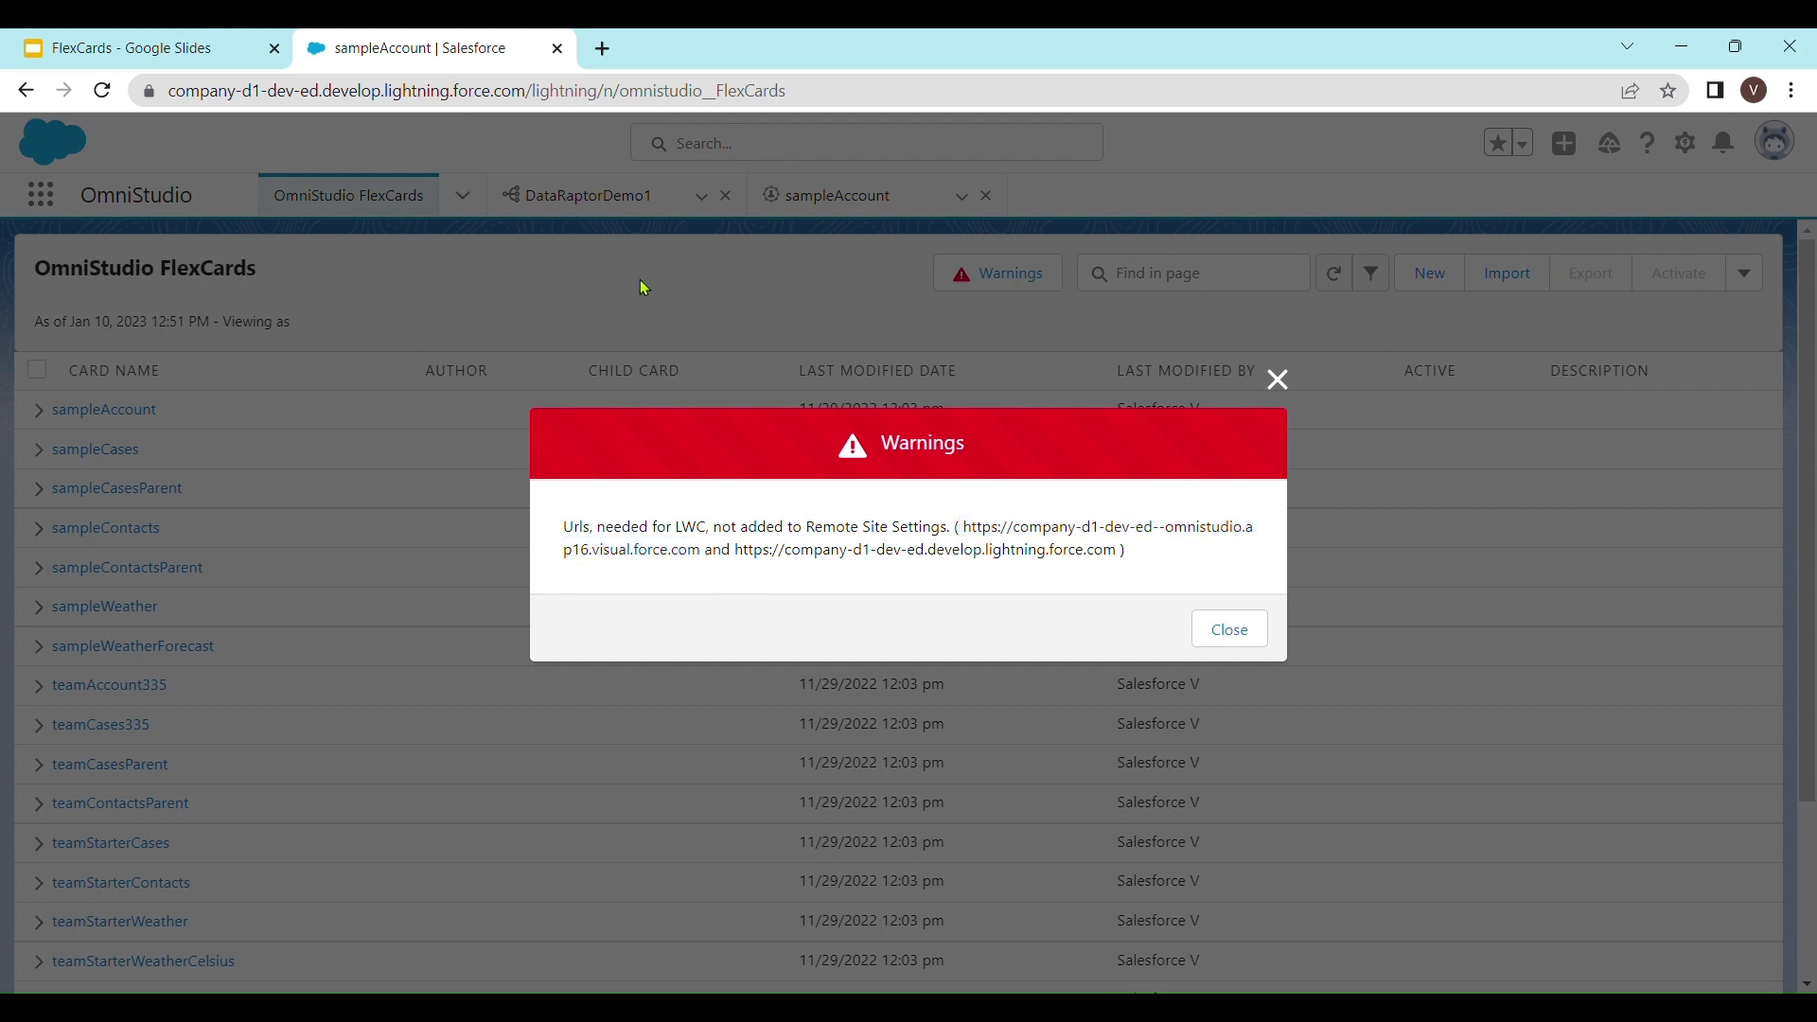
{"action": "left_click", "coordinate": [1278, 380]}
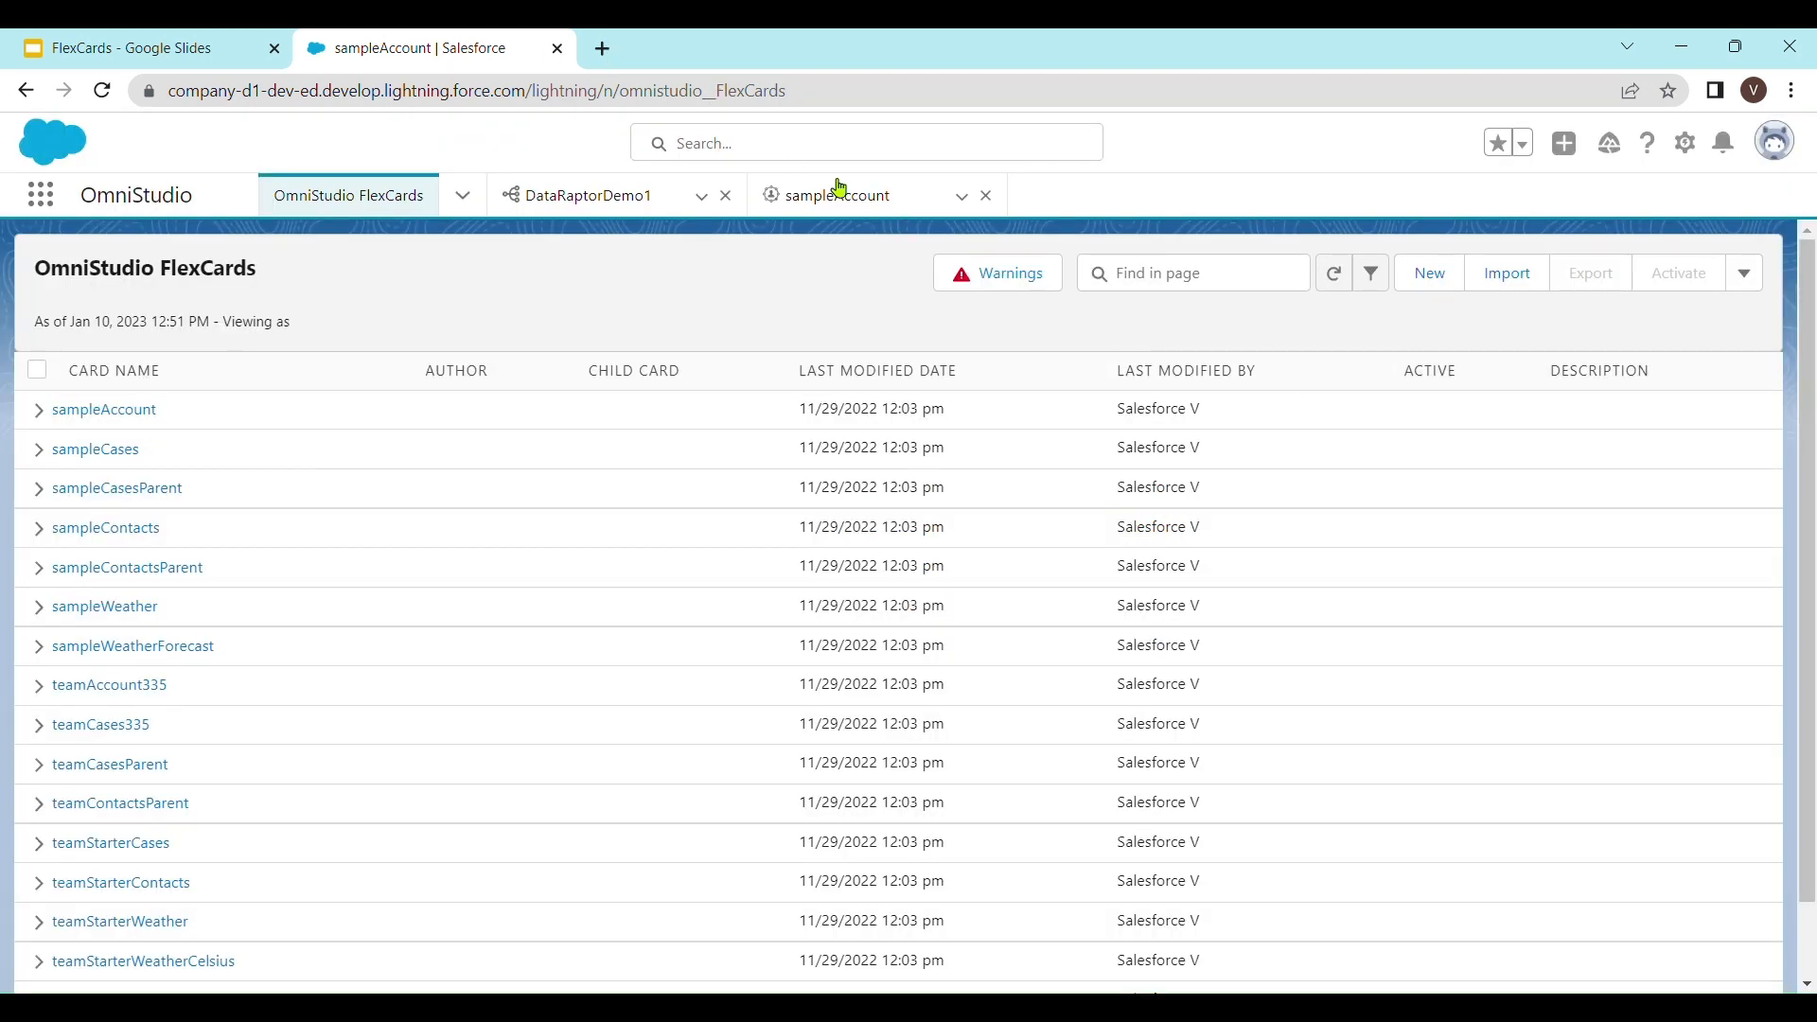
- Open Setup, search for "remote site" and open Remote Site Settings
{"action": "left_click", "coordinate": [1685, 143]}
{"action": "left_click", "coordinate": [1559, 237]}
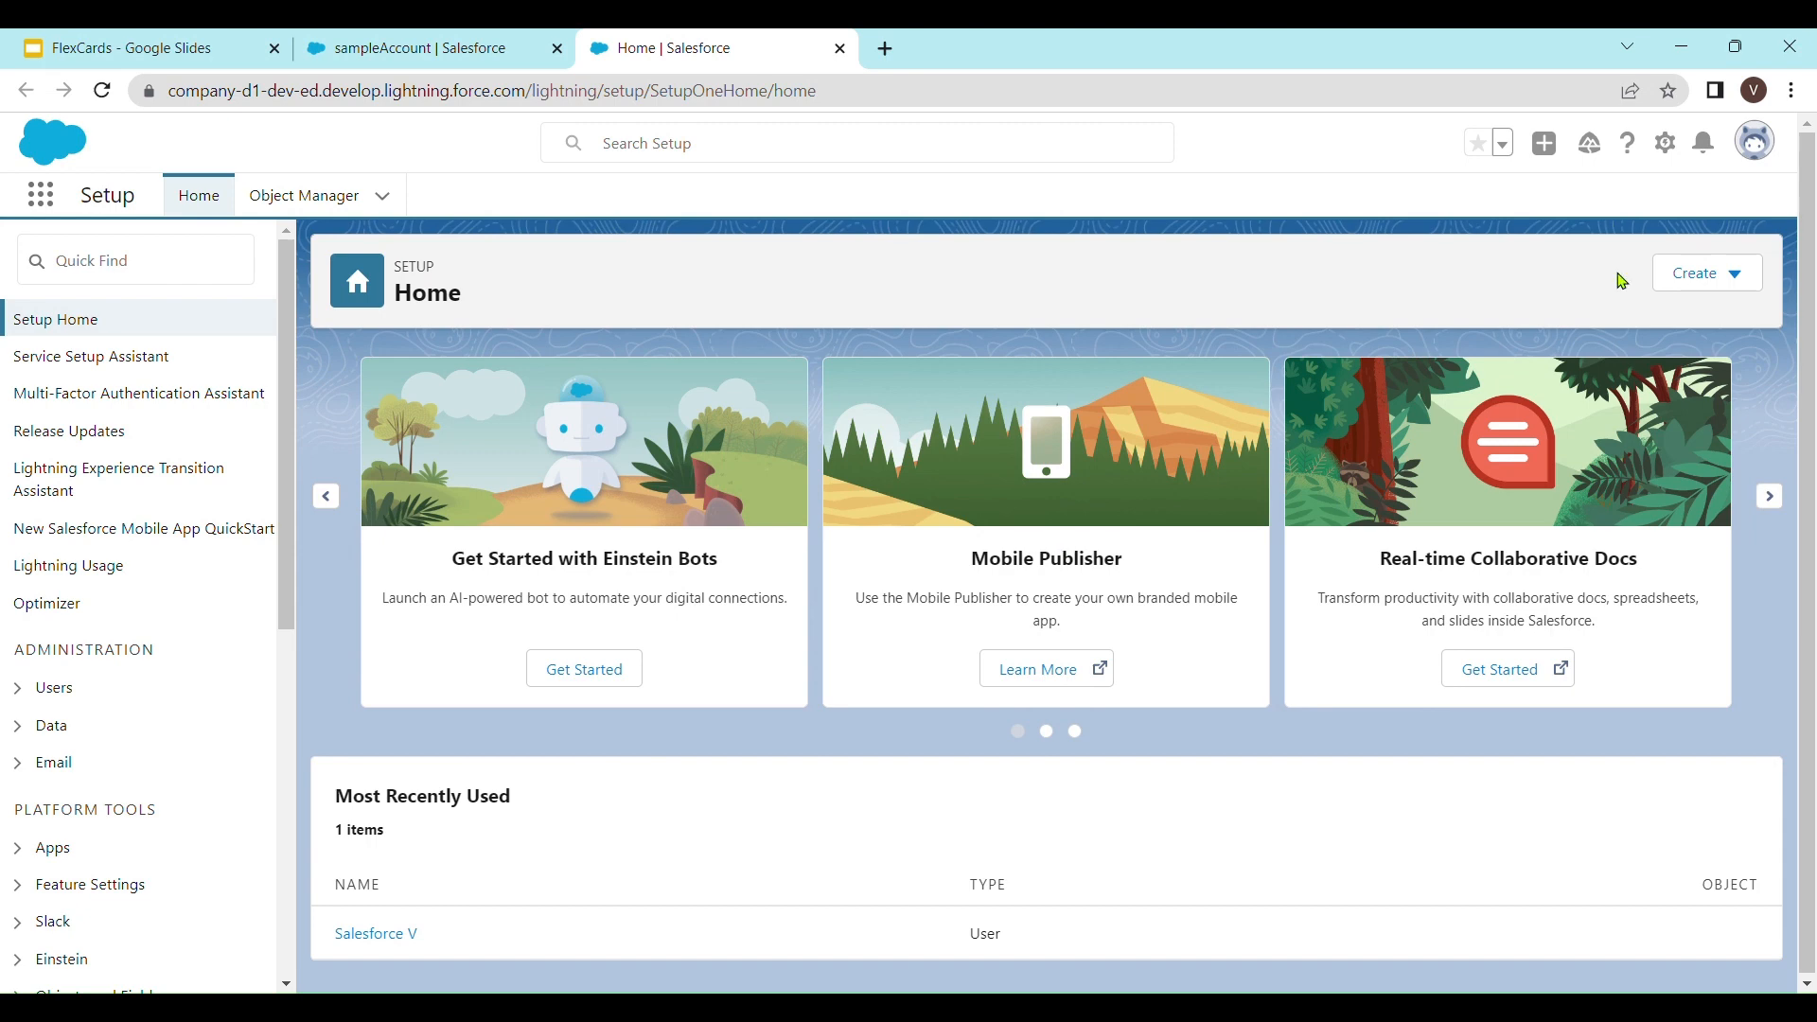
{"action": "left_click", "coordinate": [174, 283]}
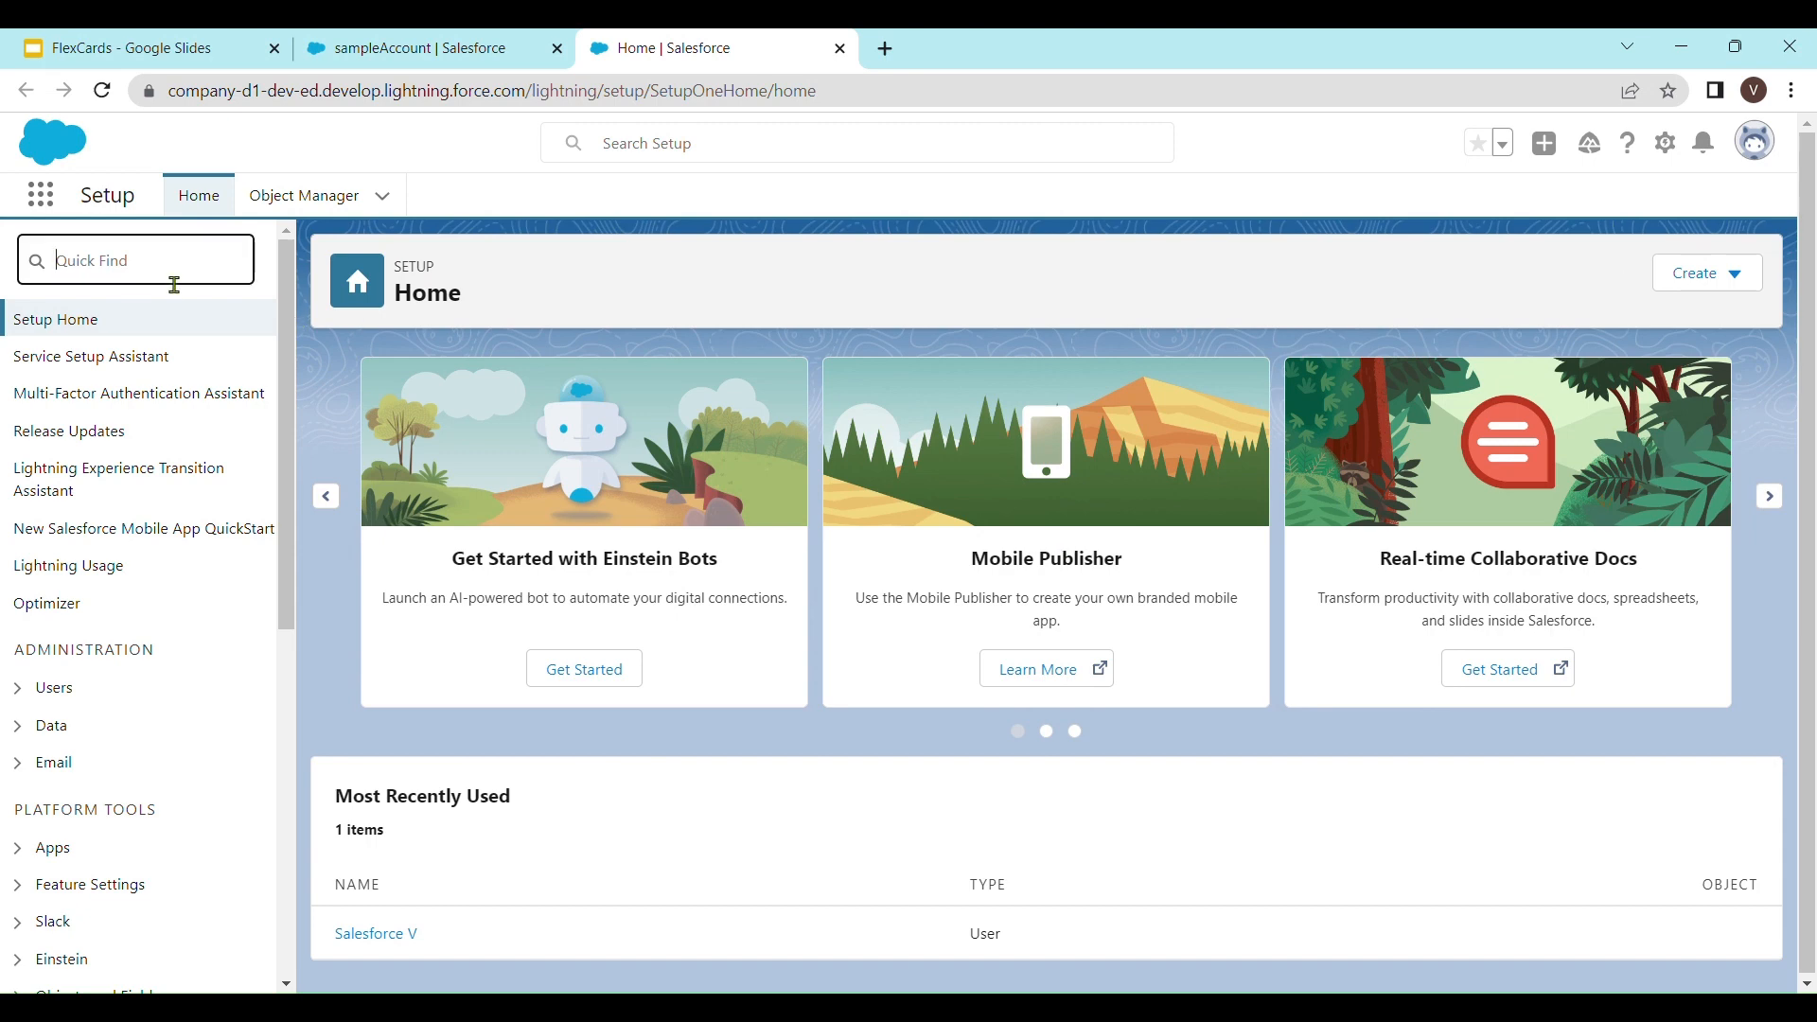
{"action": "type", "text": "eemote site"}
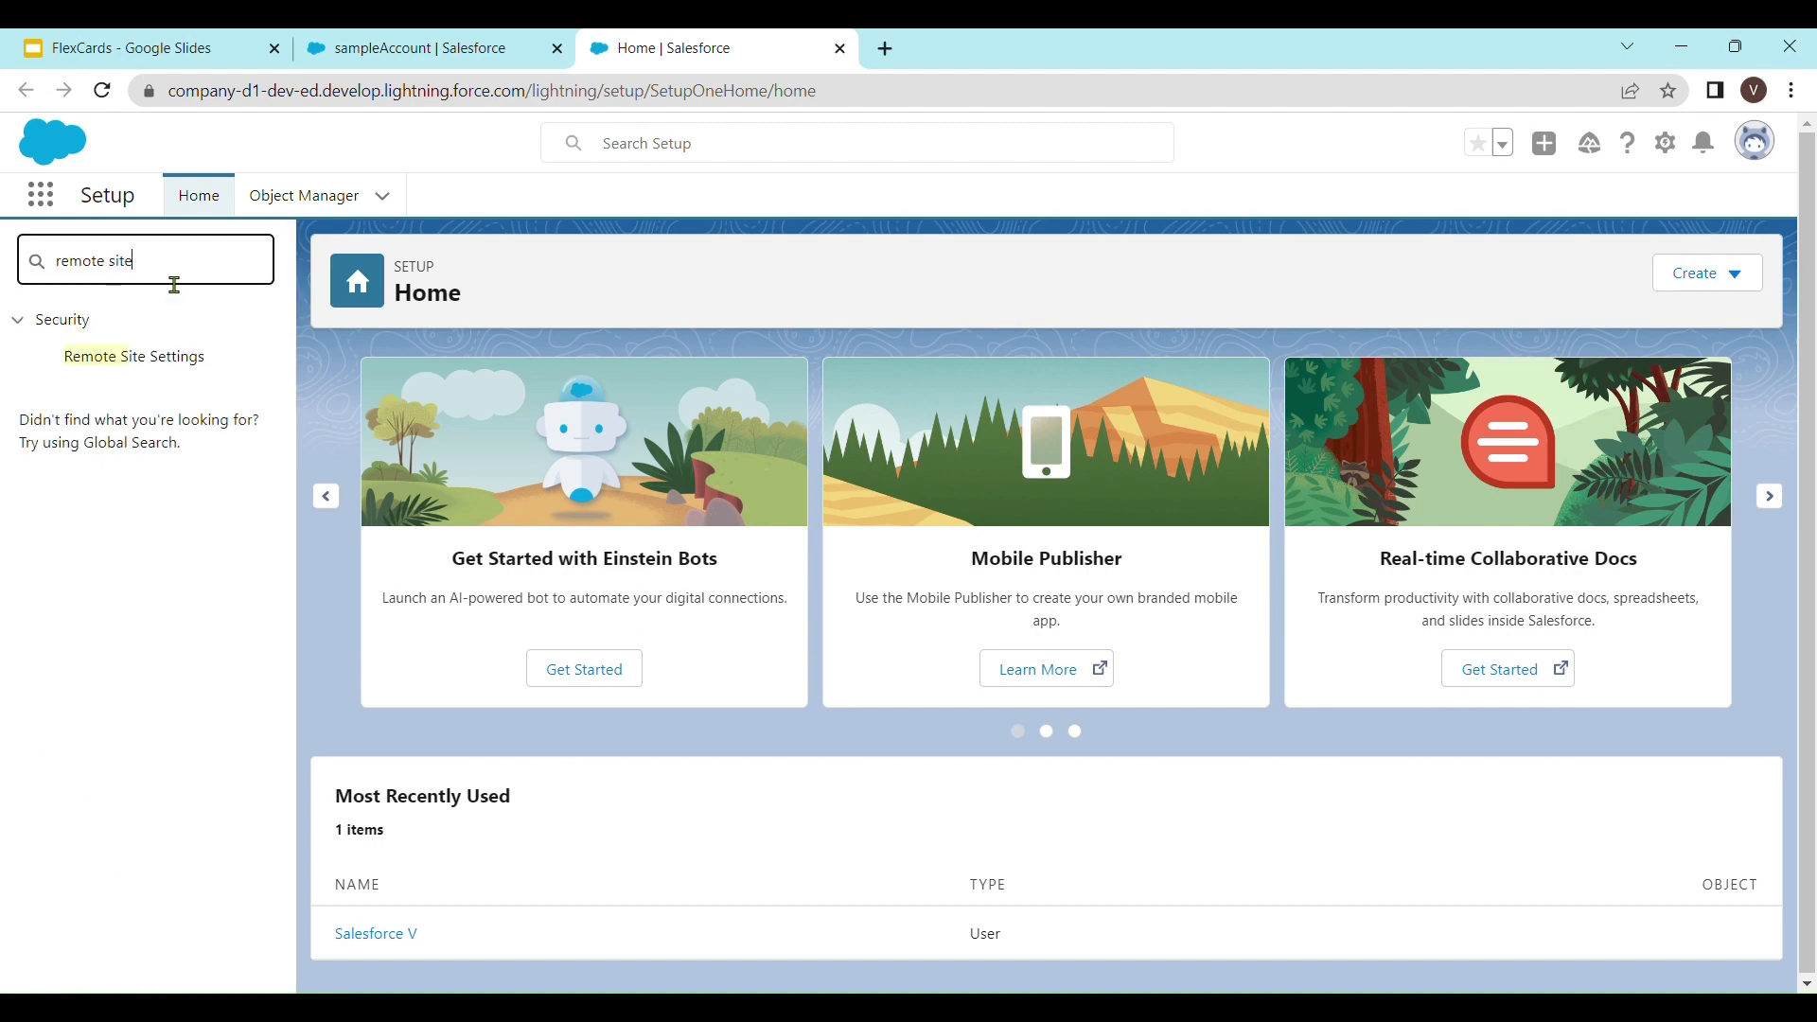
{"action": "left_click", "coordinate": [187, 367]}
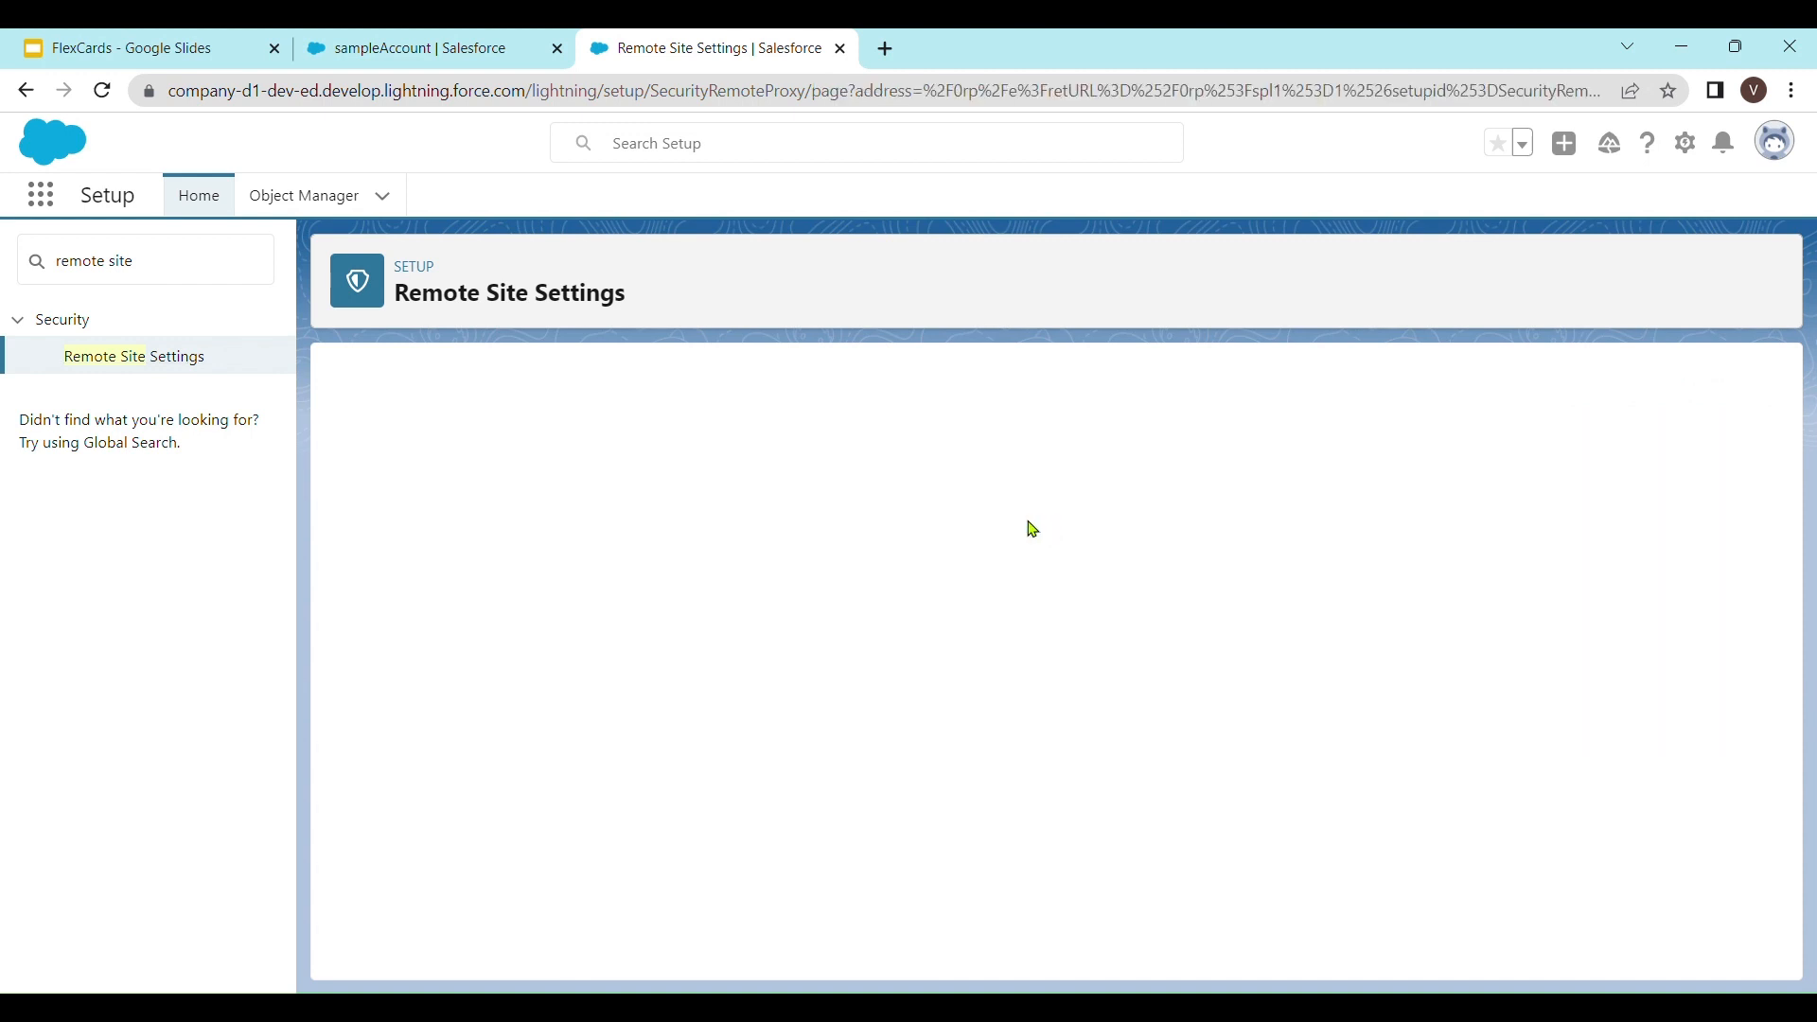
{"action": "type", "text": "R1"}
{"action": "key", "text": "Tab"}
{"action": "key", "text": "ctrl+v"}
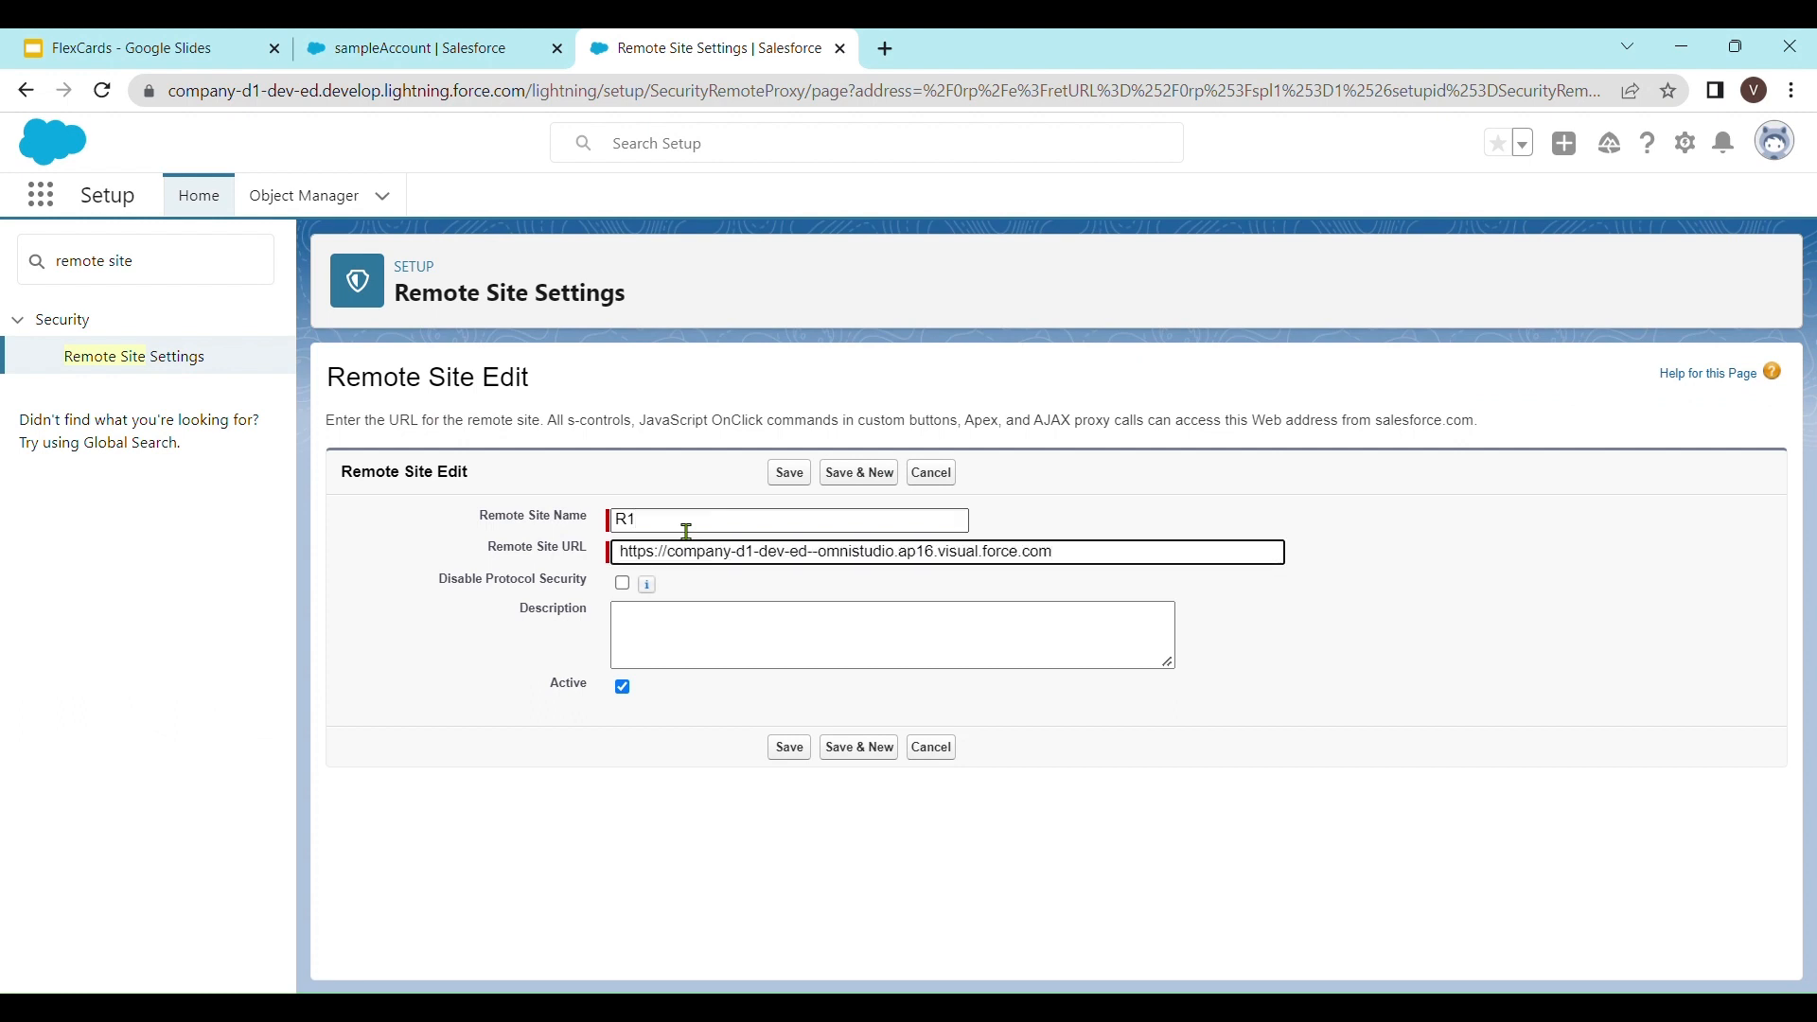
{"action": "left_click", "coordinate": [803, 760]}
{"action": "left_click", "coordinate": [803, 755]}
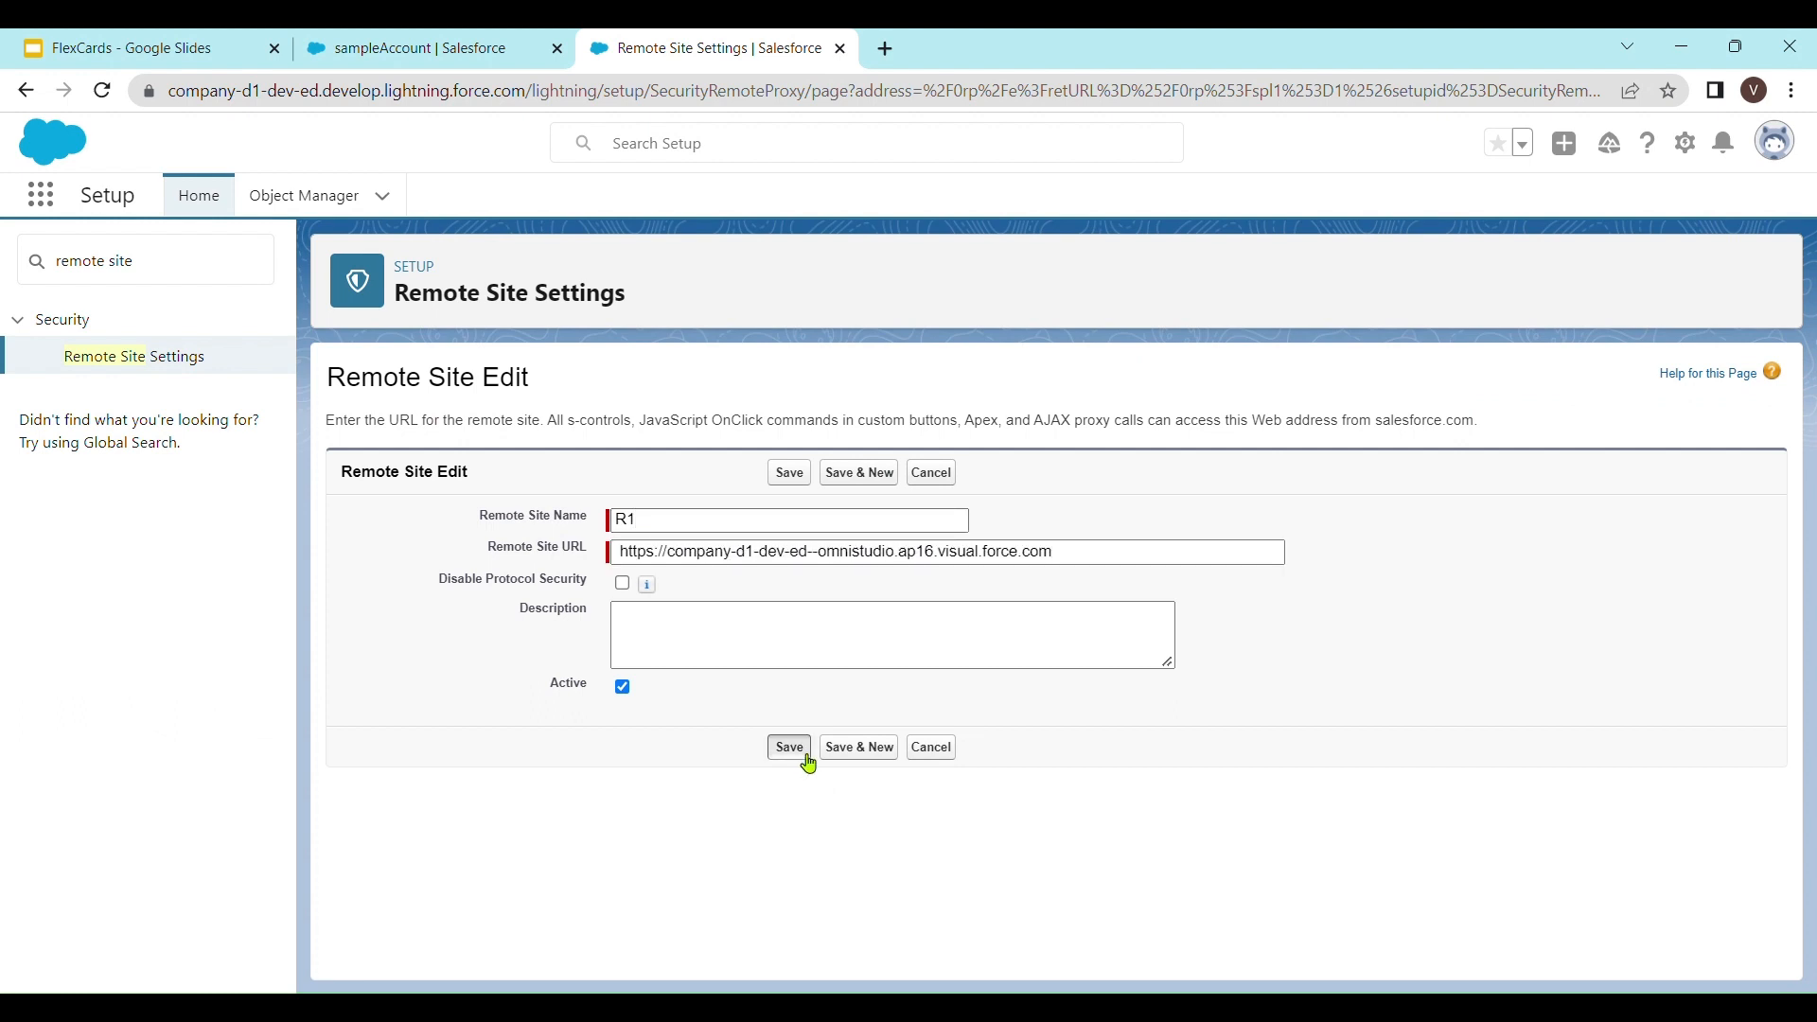
{"action": "left_click", "coordinate": [516, 42]}
{"action": "left_click", "coordinate": [1043, 295]}
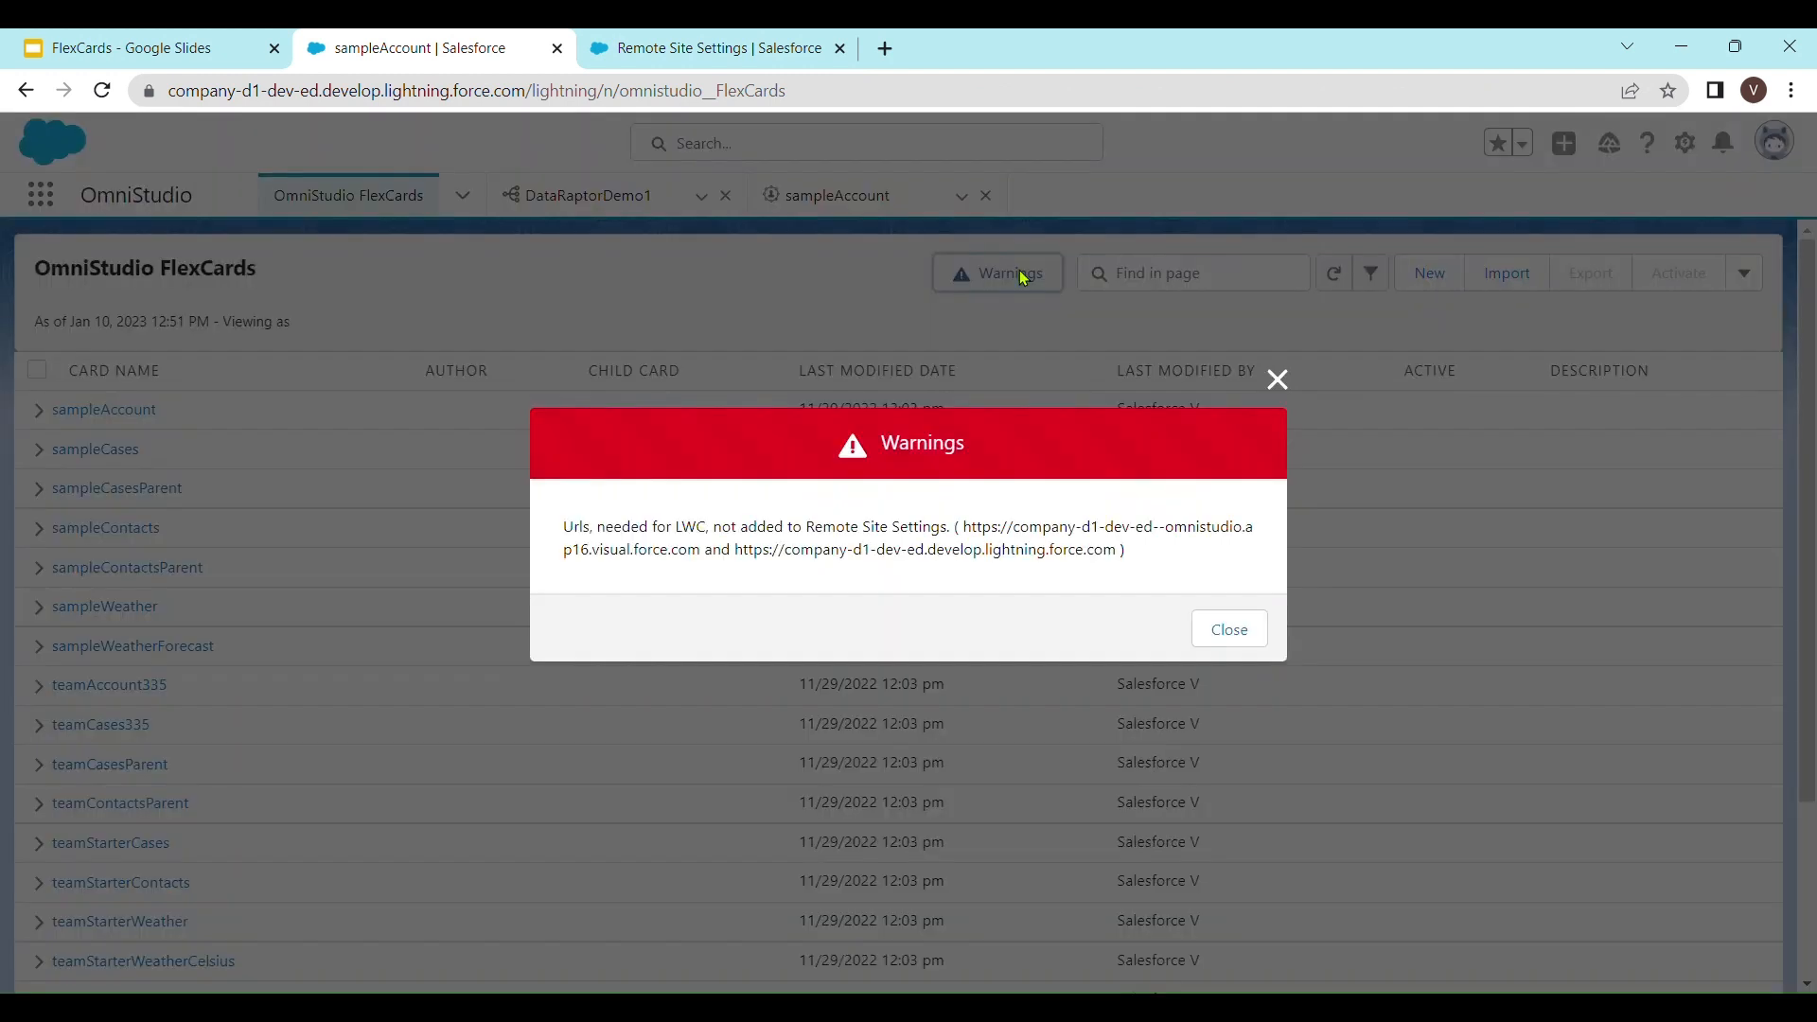
{"action": "double_click", "coordinate": [1102, 564]}
{"action": "left_click_drag", "start_coordinate": [1102, 568], "coordinate": [747, 562]}
{"action": "key", "text": "ctrl+c"}
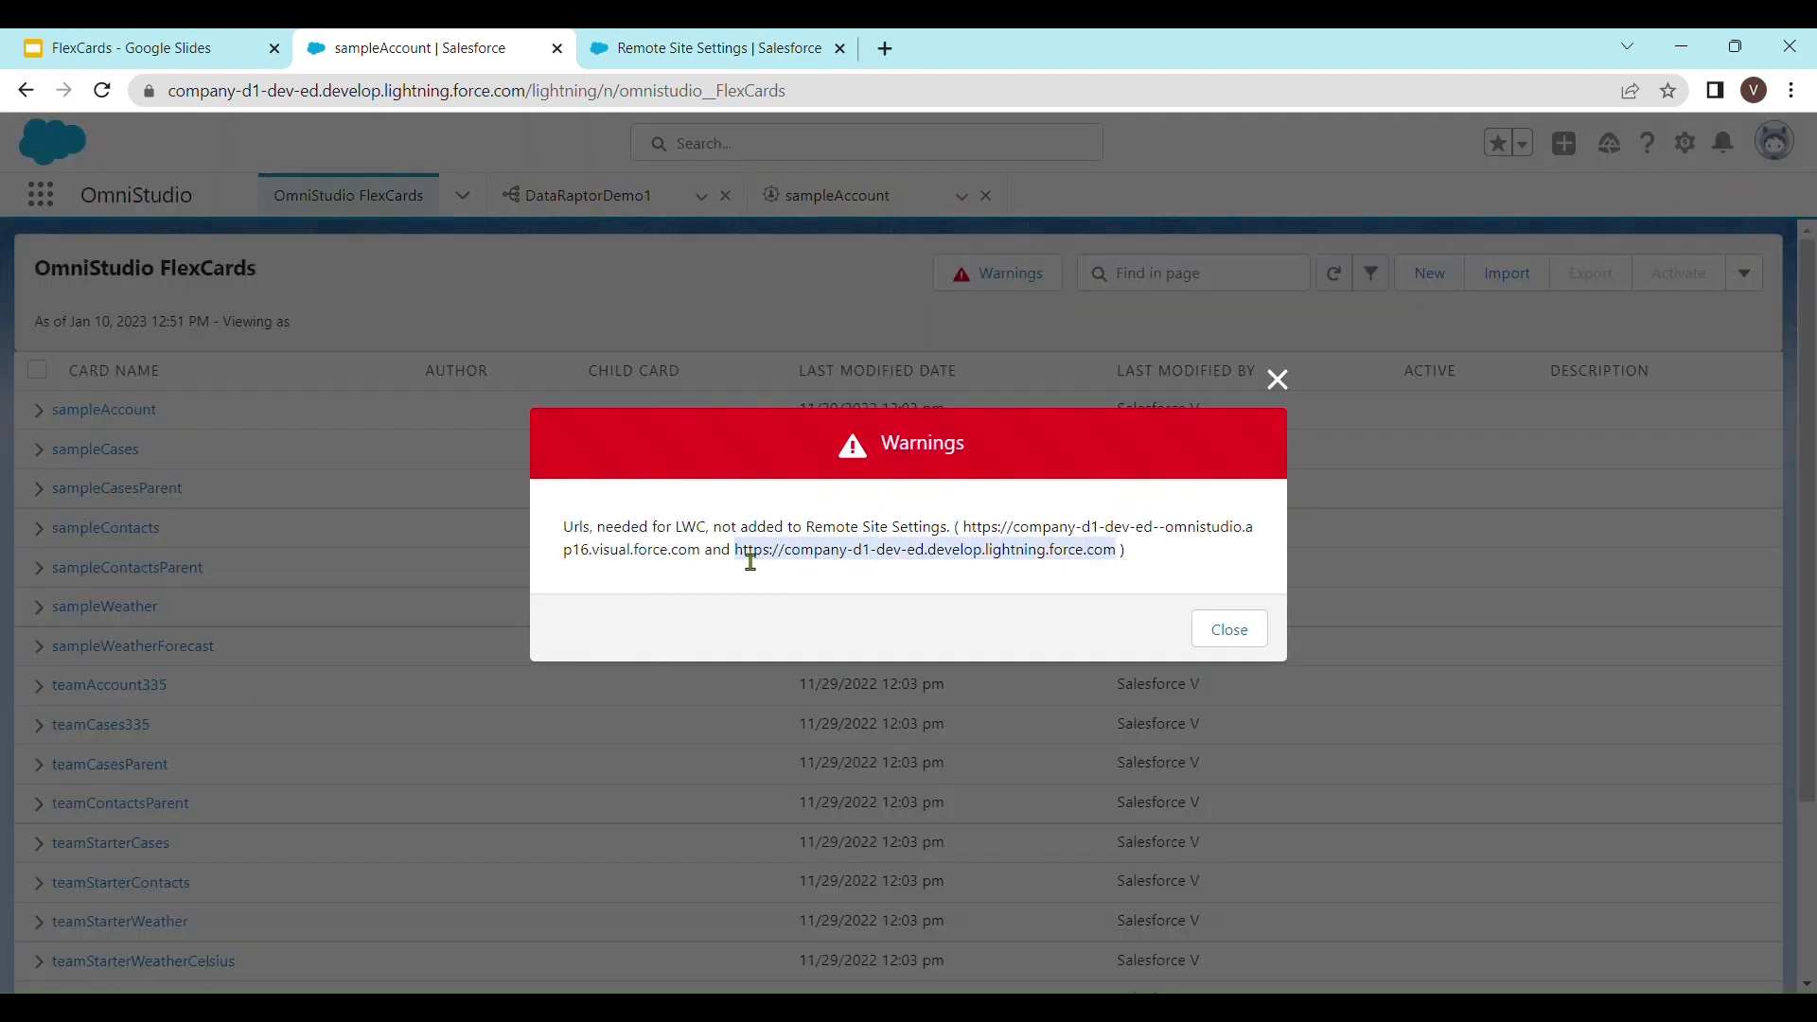
{"action": "left_click", "coordinate": [1223, 631]}
{"action": "left_click", "coordinate": [701, 49]}
{"action": "left_click", "coordinate": [88, 369]}
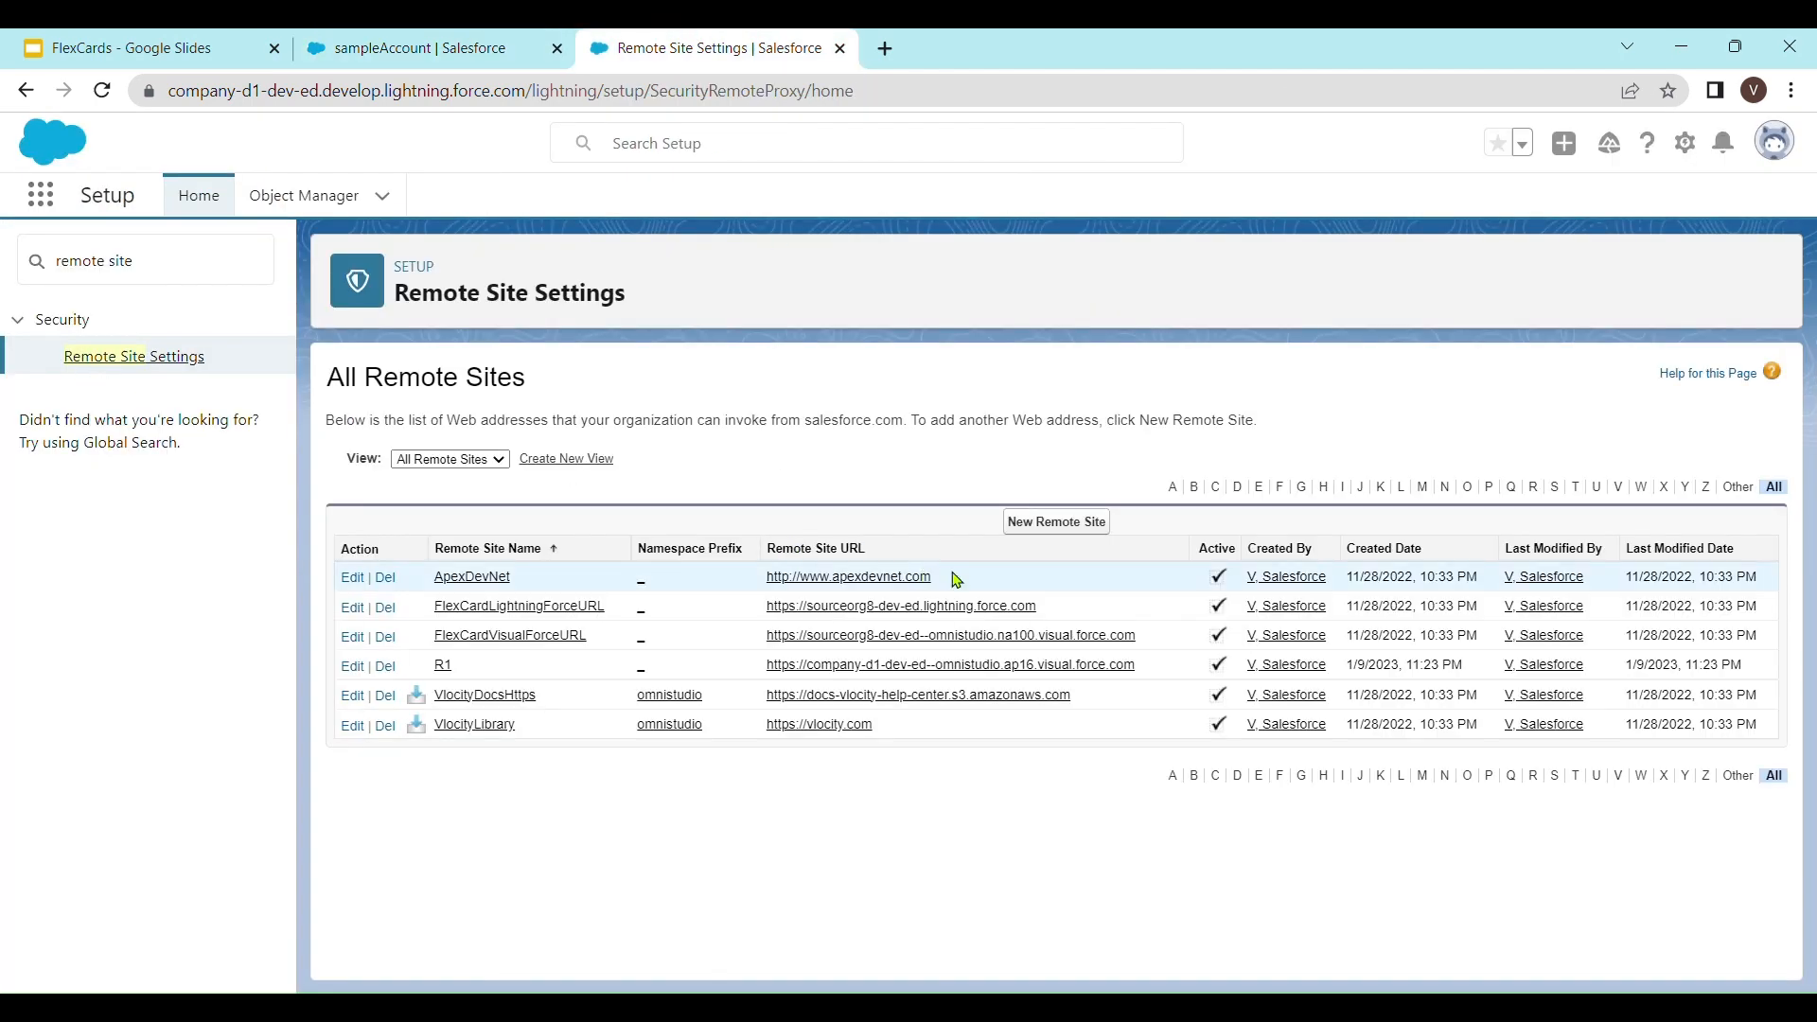
{"action": "left_click", "coordinate": [1045, 527]}
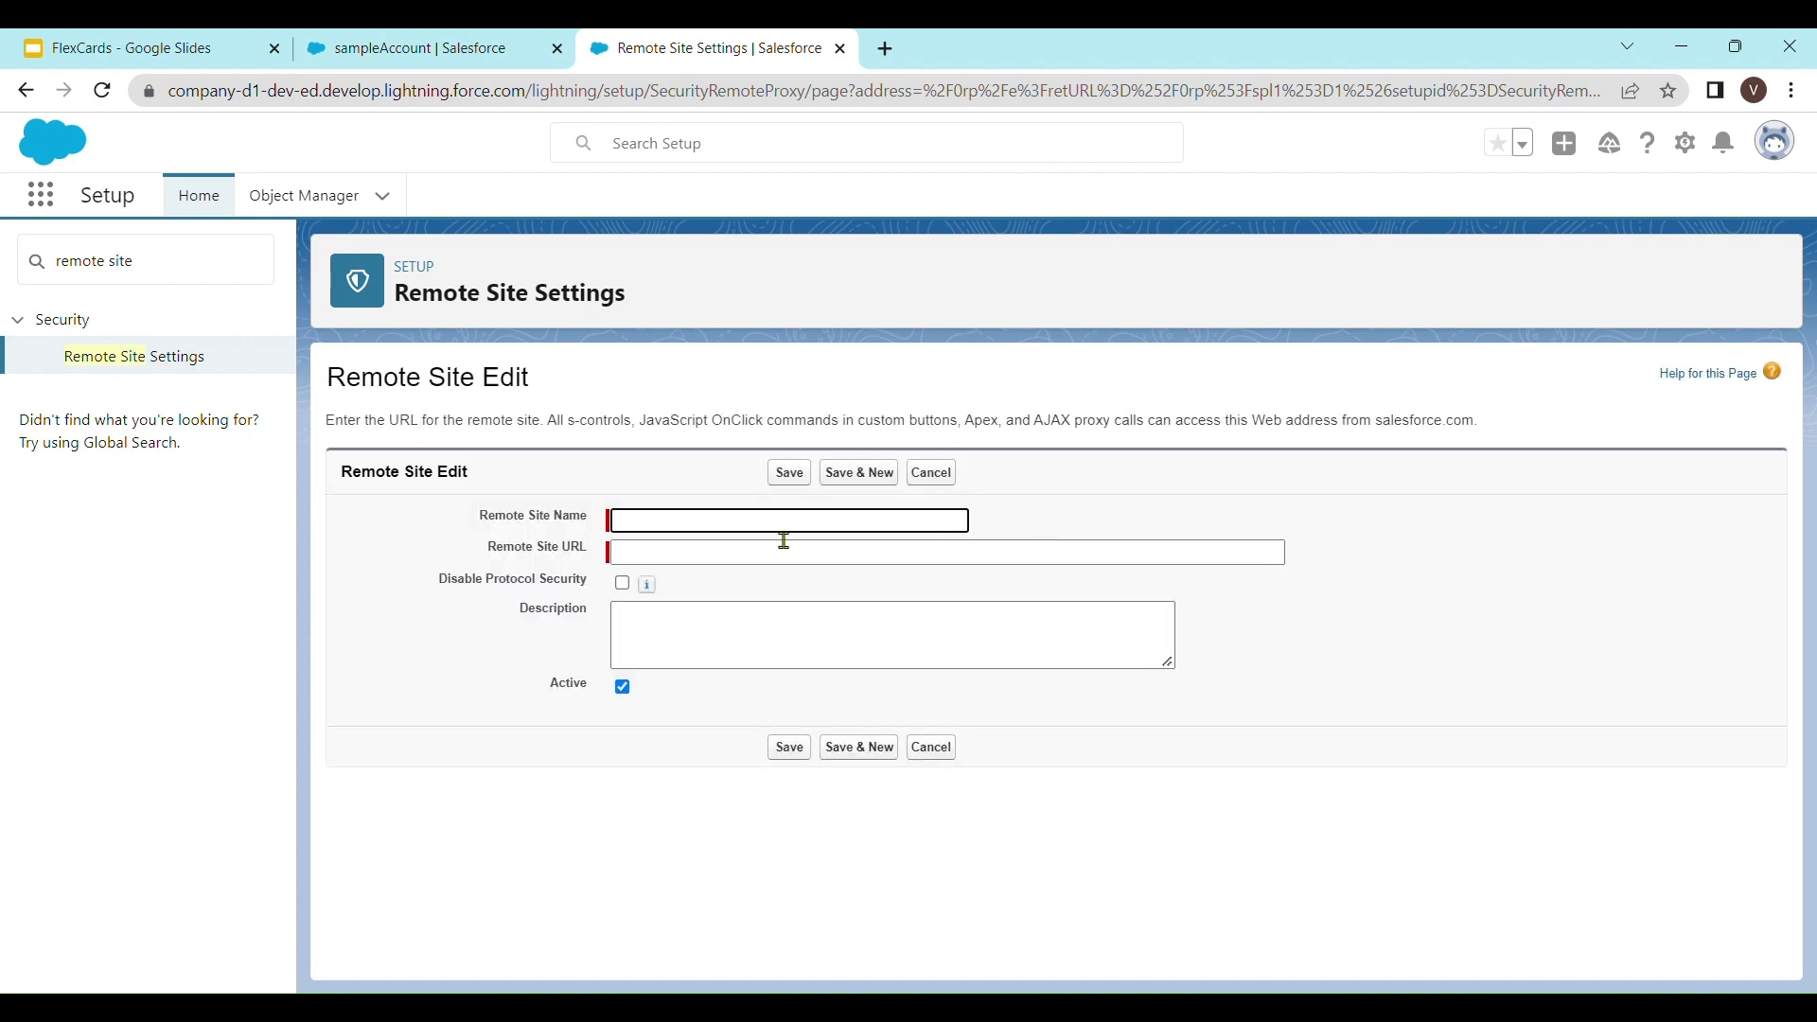
{"action": "type", "text": "R2"}
{"action": "key", "text": "Tab"}
{"action": "key", "text": "ctrl+v"}
{"action": "left_click", "coordinate": [801, 748]}
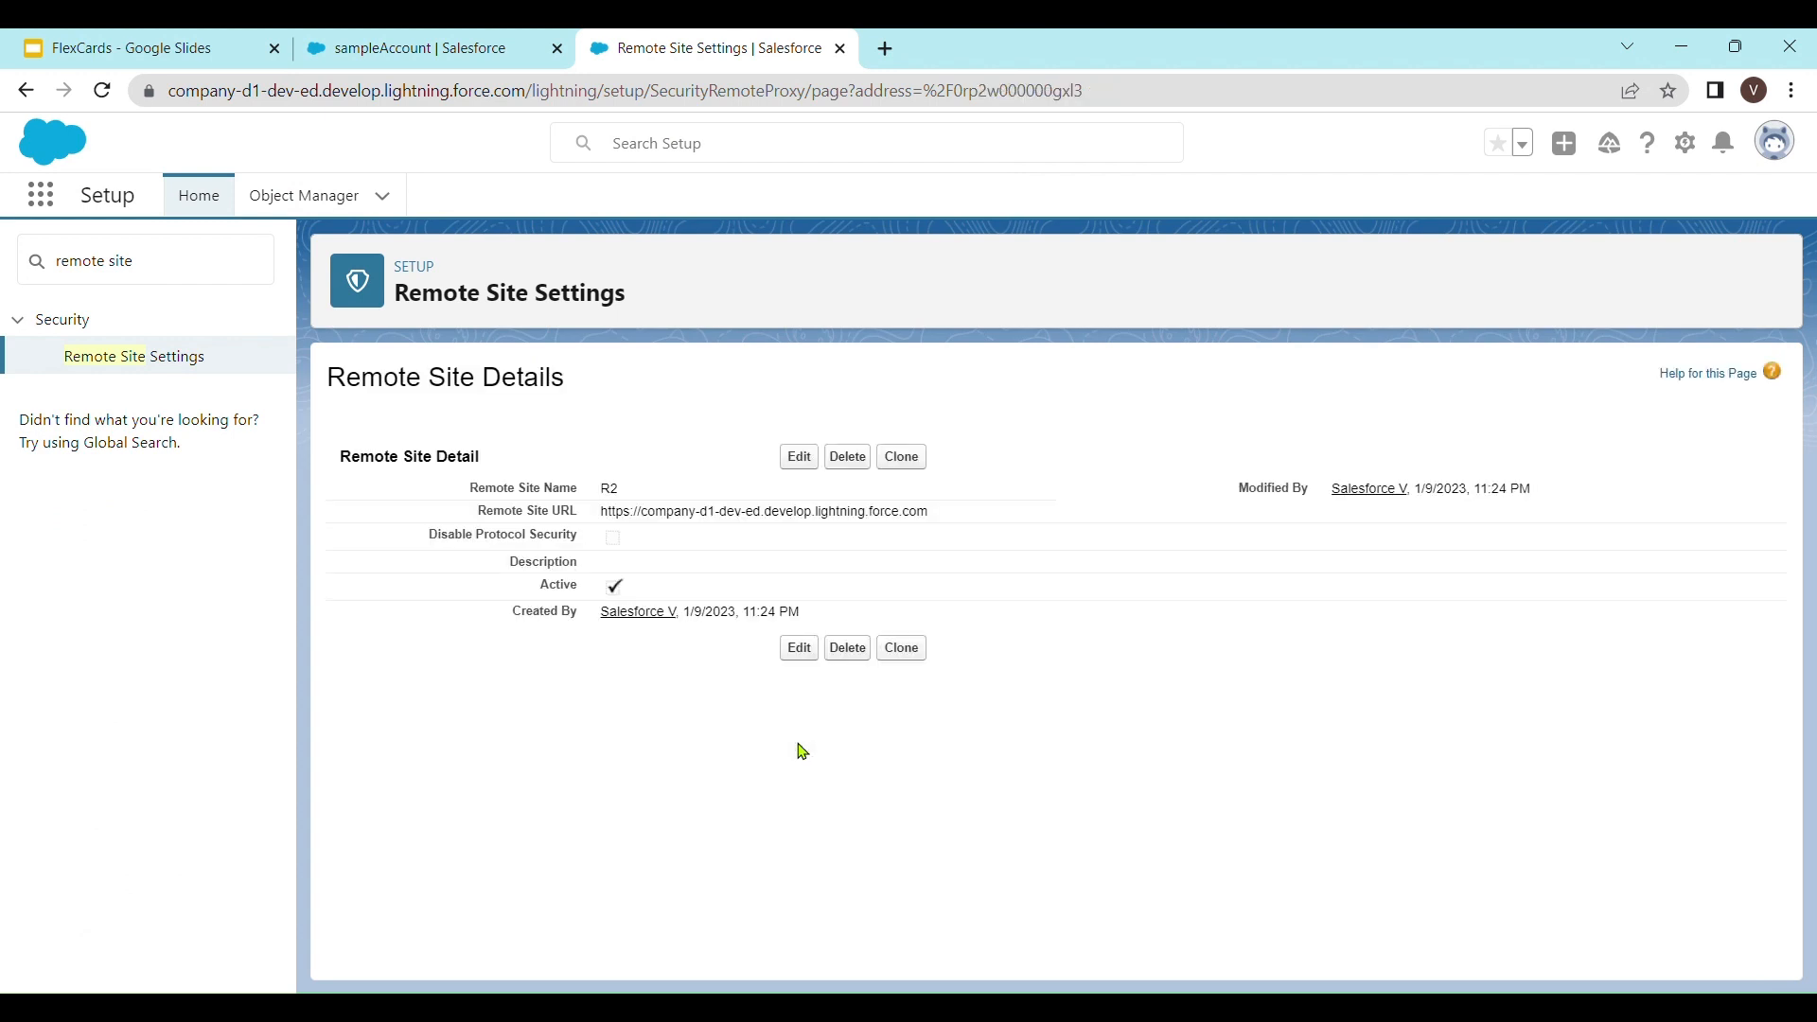
- Return to the OmniStudio FlexCards list and reload the page
{"action": "left_click", "coordinate": [492, 38]}
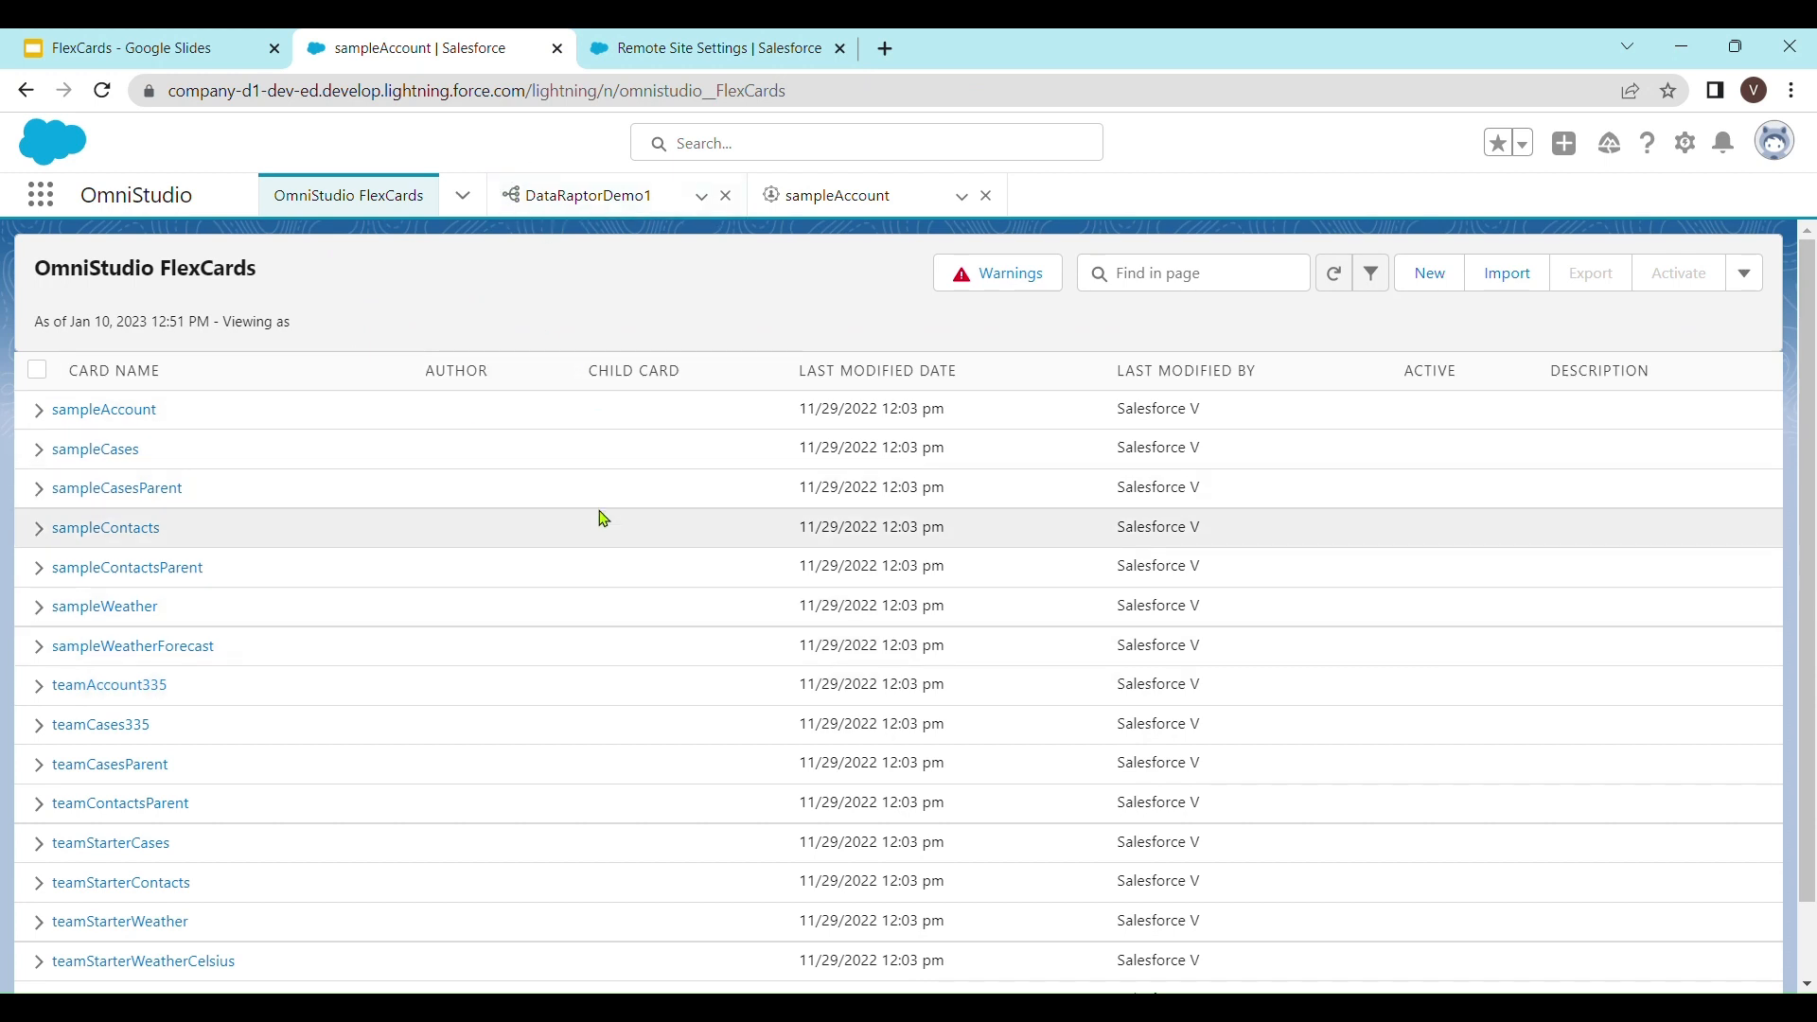
{"action": "left_click", "coordinate": [102, 90]}
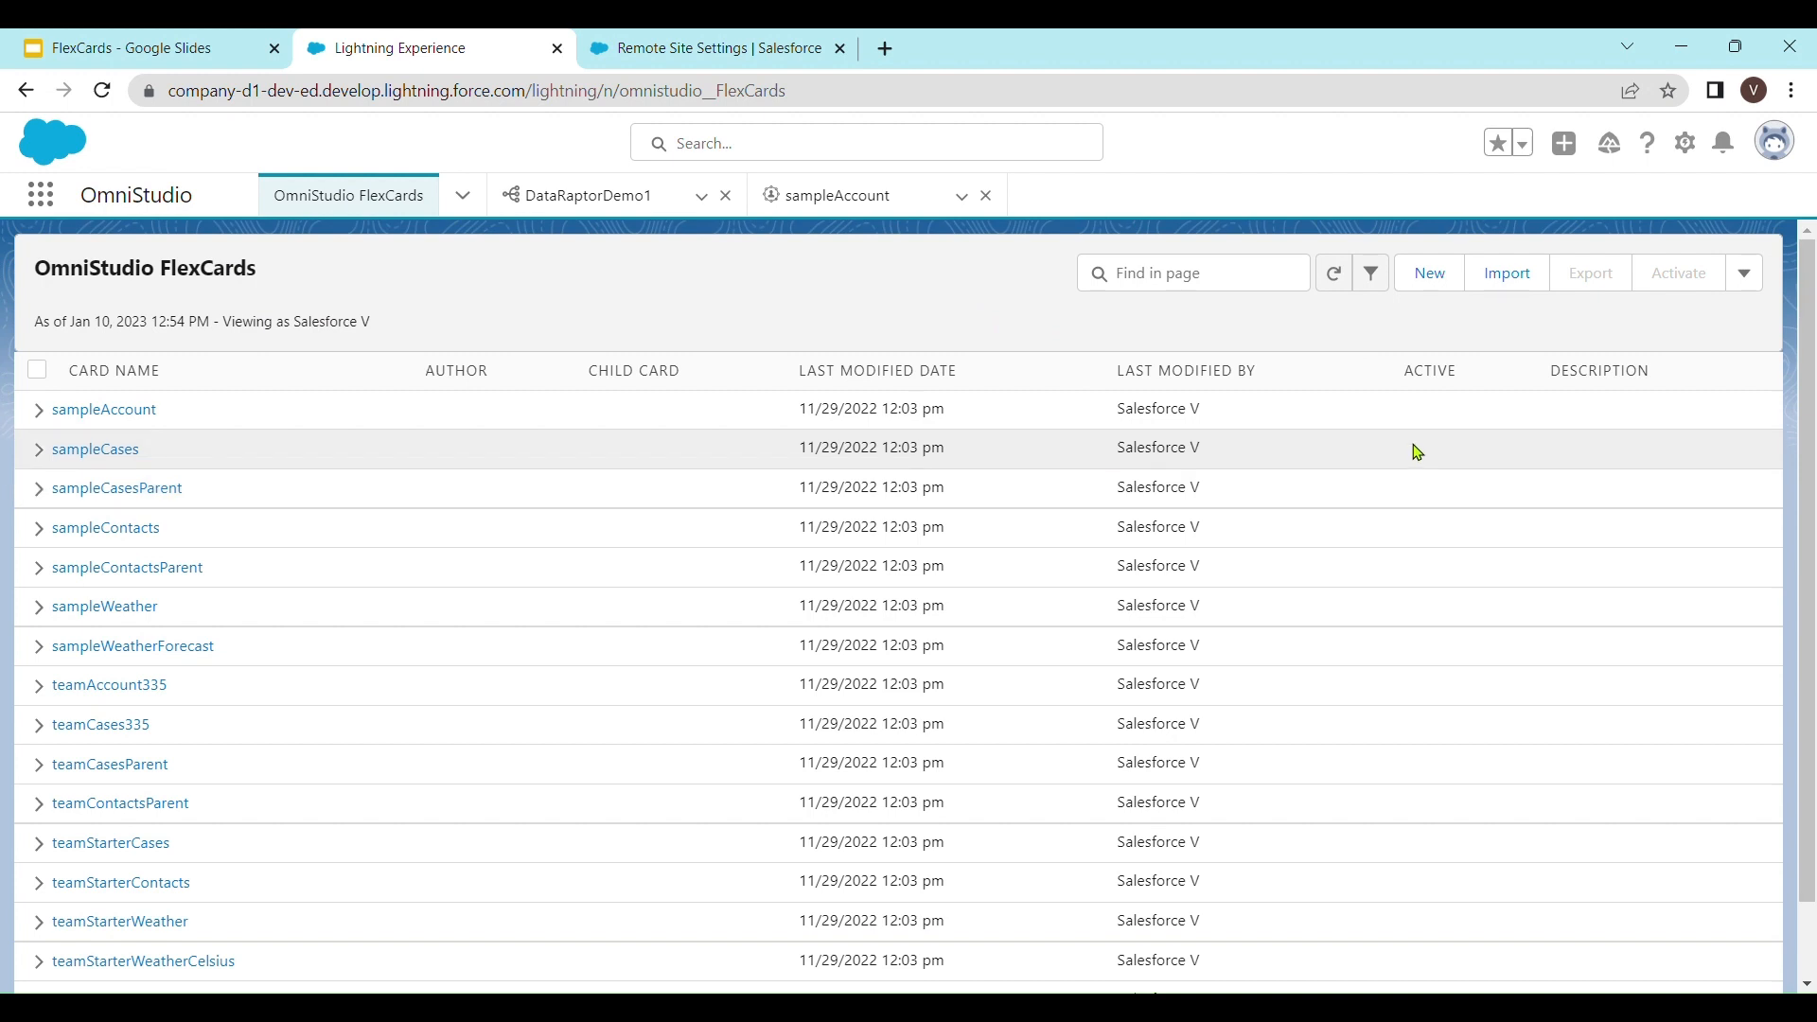
- Start a new FlexCard and name it FlexCardDemo1
{"action": "left_click", "coordinate": [1432, 276]}
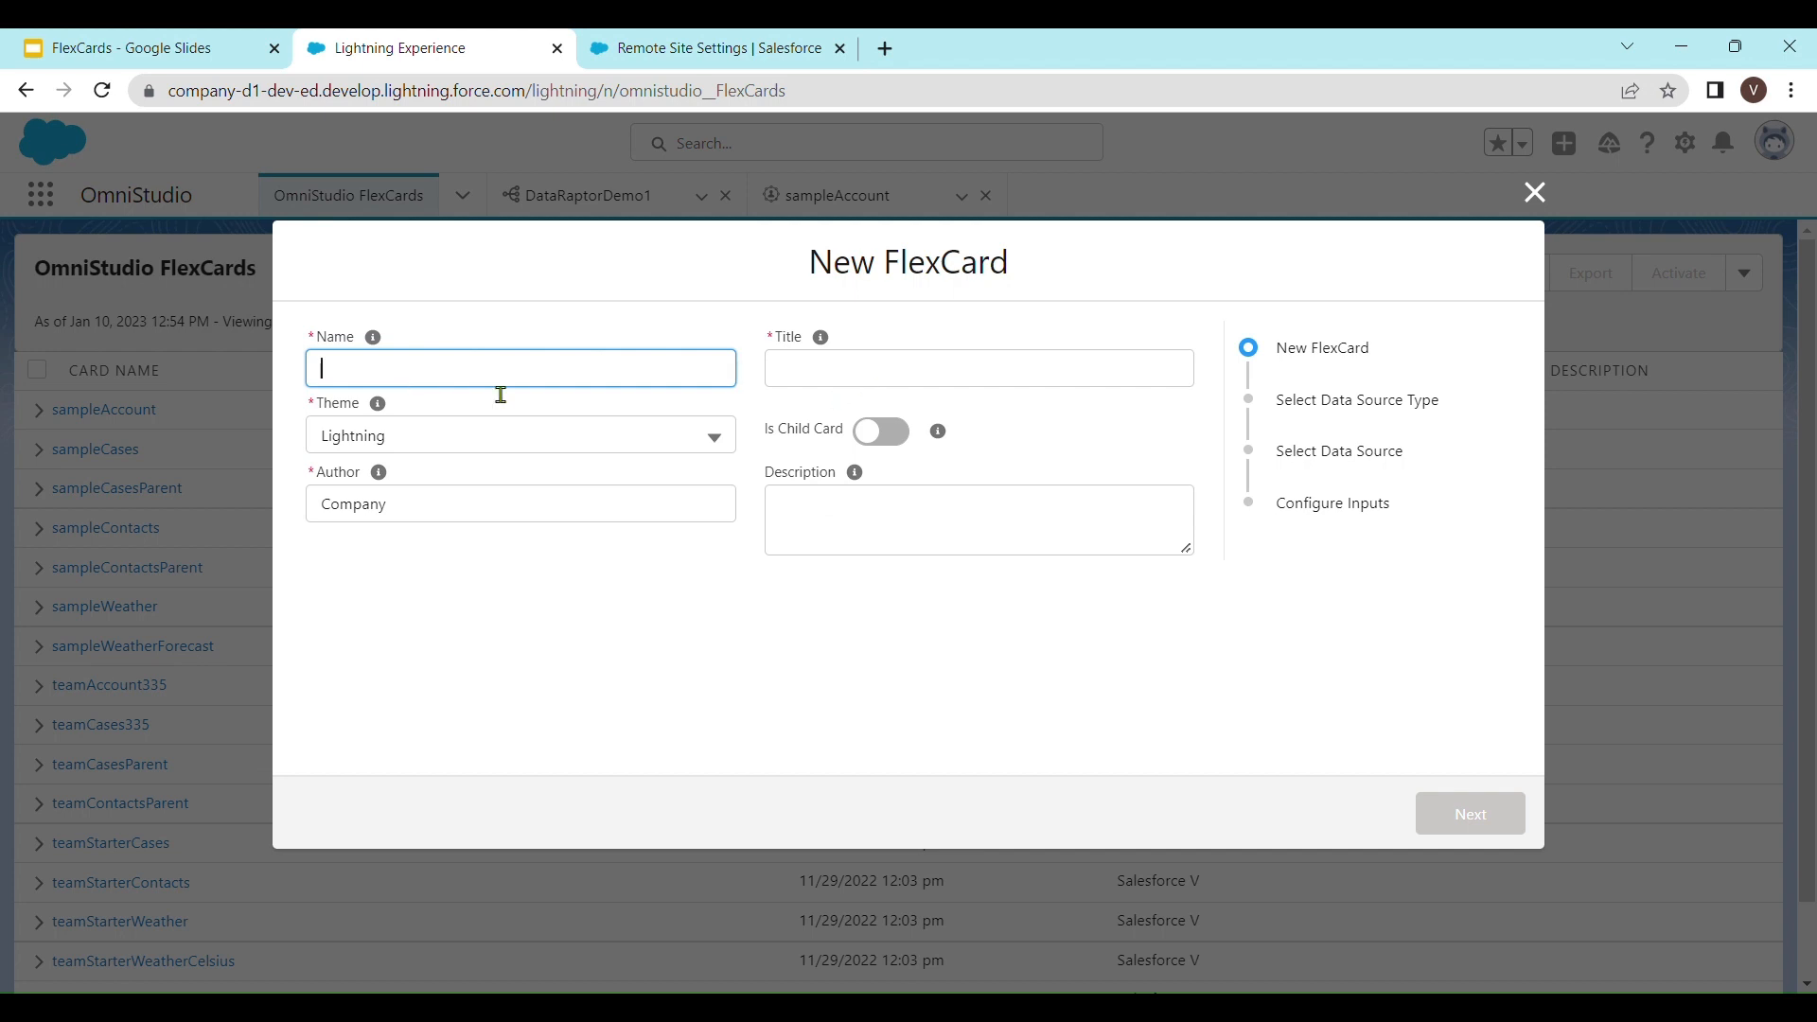
{"action": "type", "text": "FlexCr"}
{"action": "key", "text": "BackSpace"}
{"action": "key", "text": "BackSpace"}
{"action": "key", "text": "BackSpace"}
{"action": "key", "text": "BackSpace"}
{"action": "key", "text": "BackSpace"}
{"action": "key", "text": "BackSpace"}
{"action": "type", "text": "Fa"}
{"action": "type", "text": "lexCard"}
{"action": "type", "text": "Demo1"}
{"action": "key", "text": "Tab"}
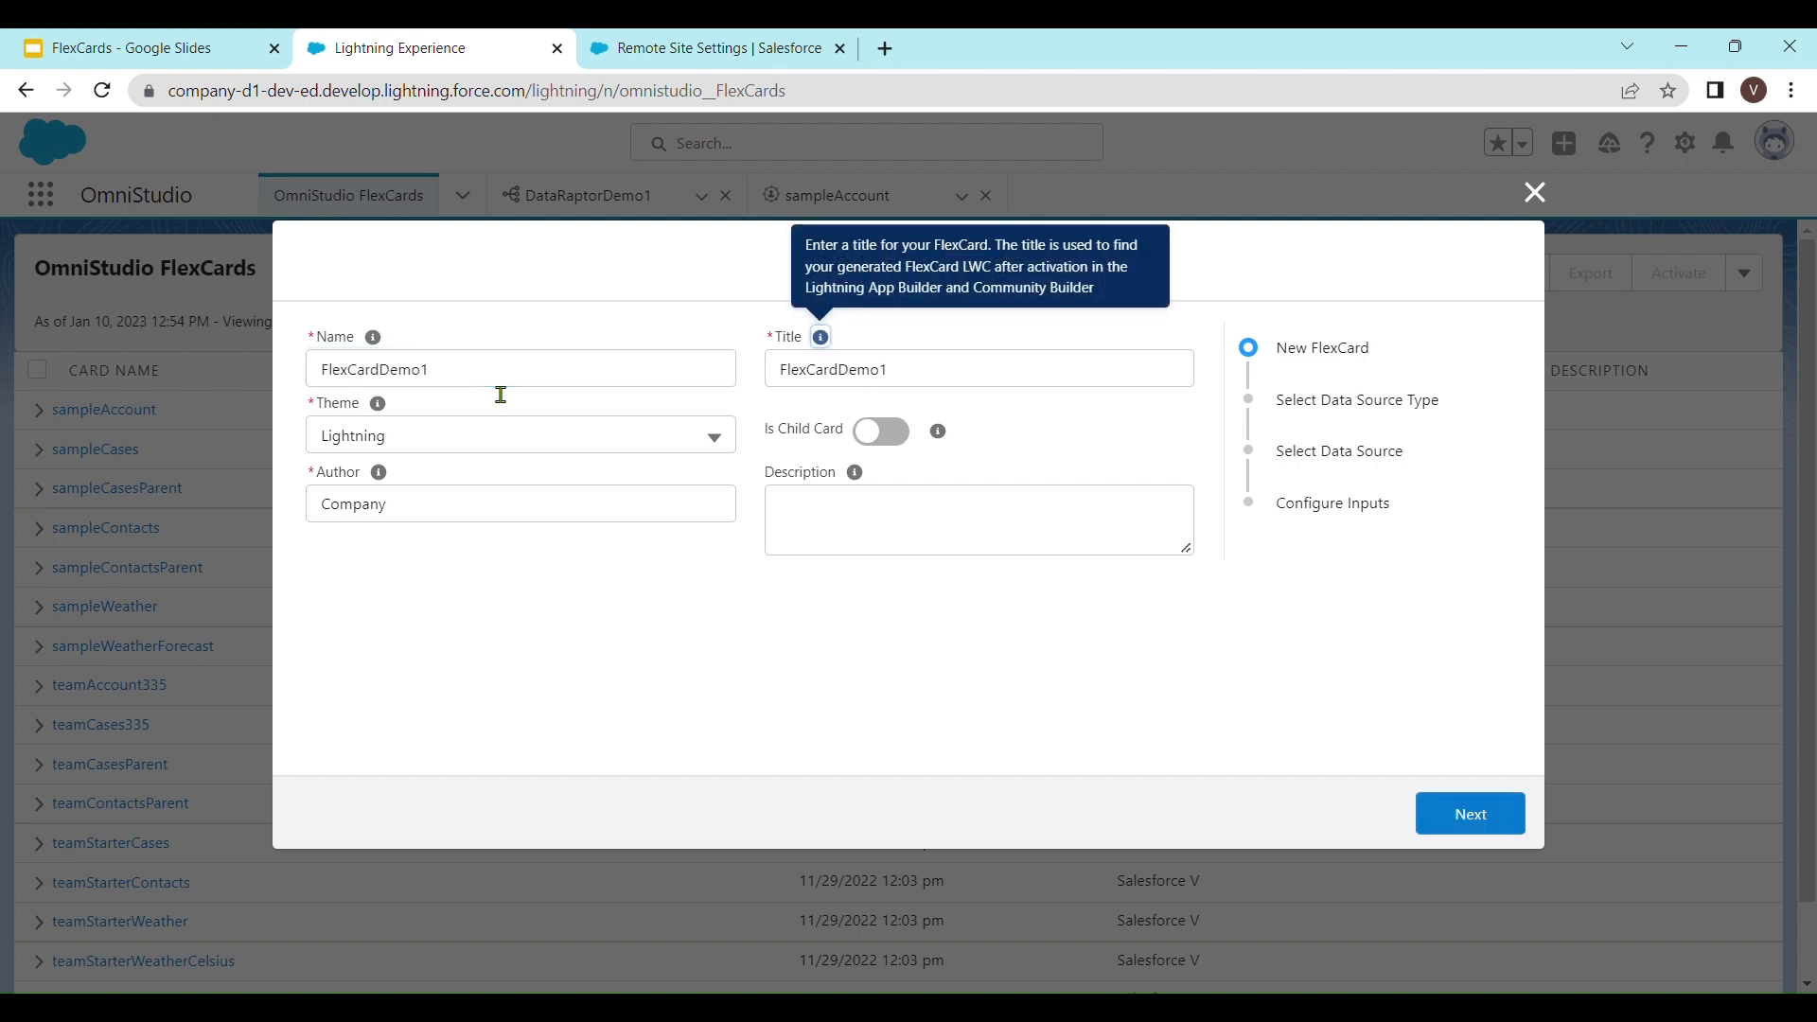
- Review the new FlexCard's title, theme choices, author and description fields without changing them
{"action": "left_click", "coordinate": [931, 371]}
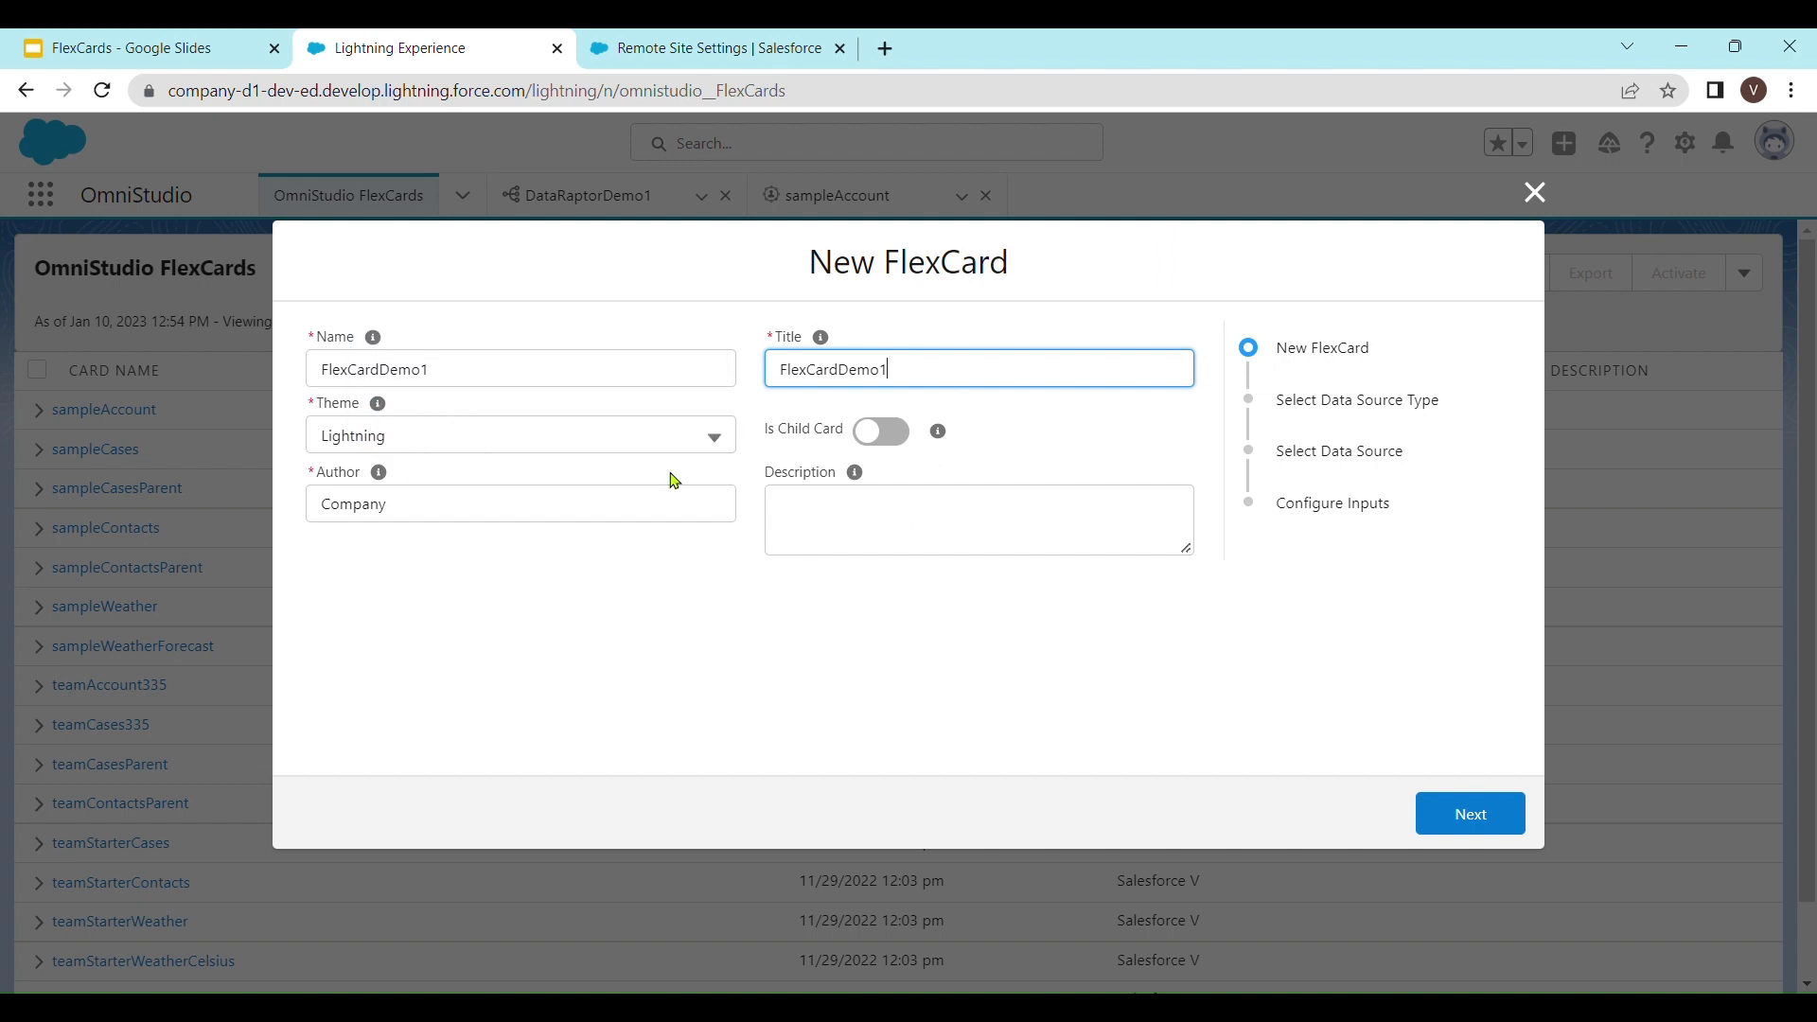
{"action": "left_click", "coordinate": [677, 438]}
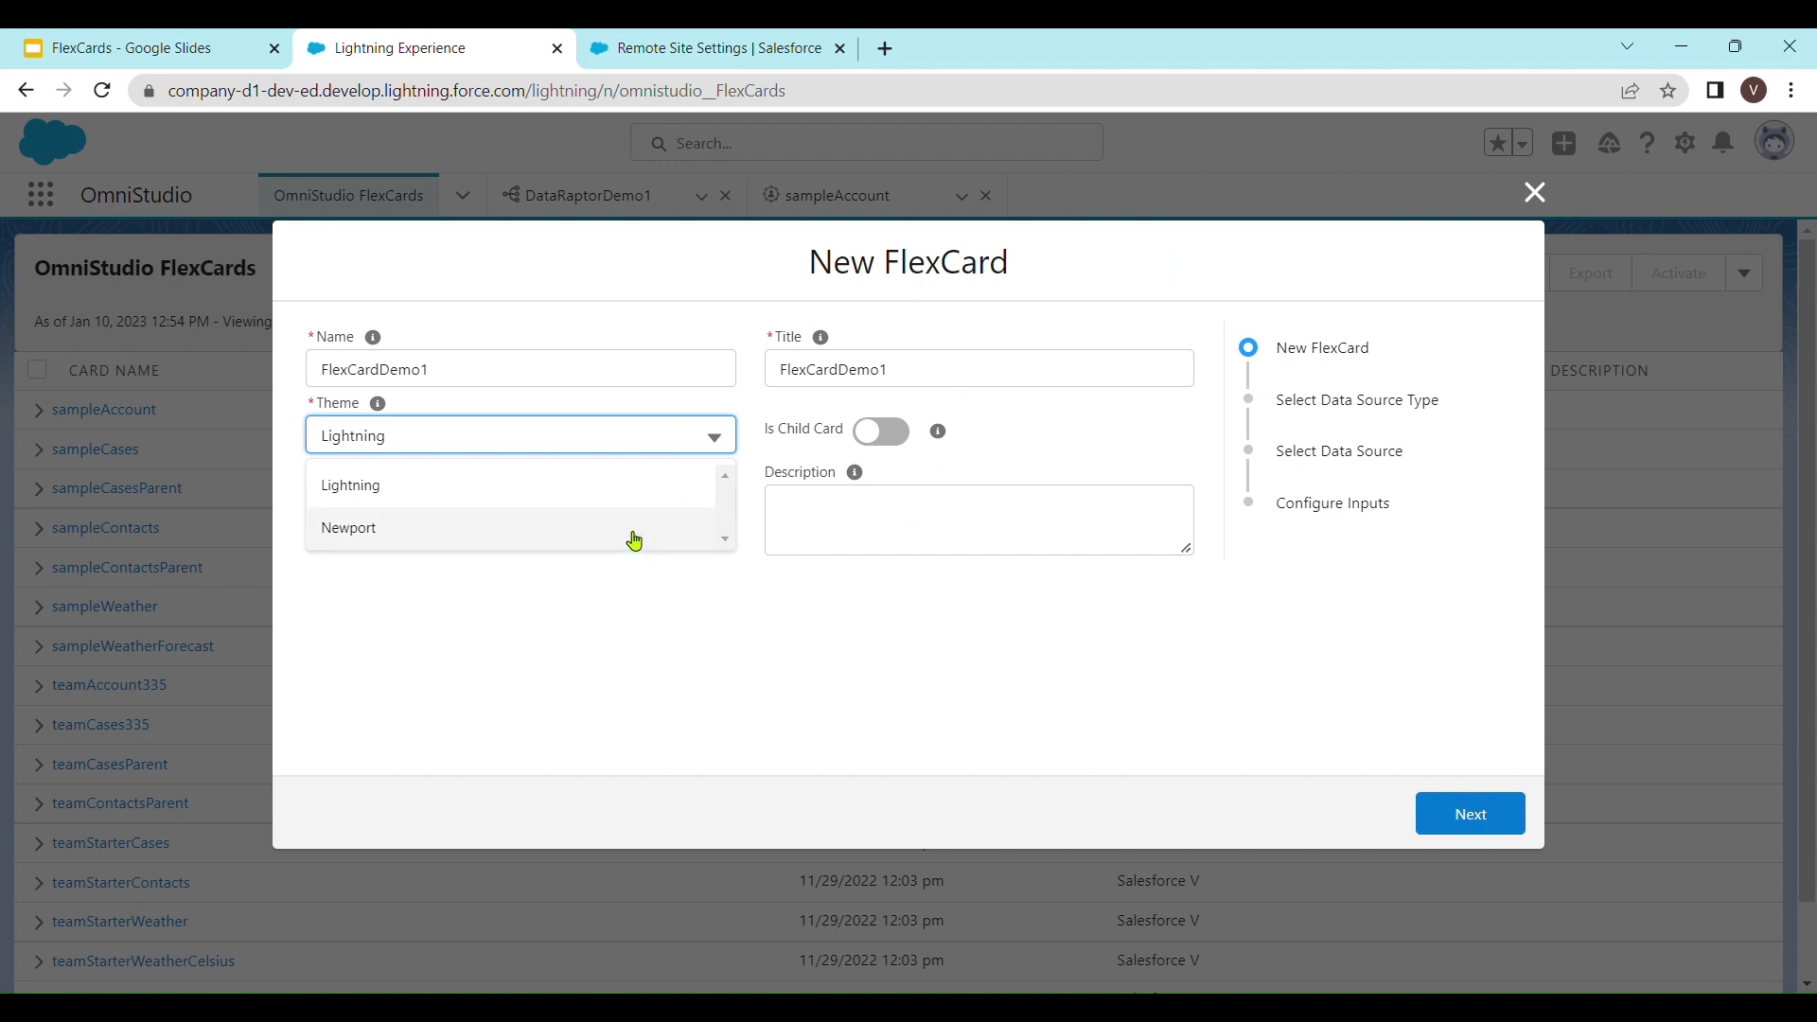
{"action": "left_click", "coordinate": [734, 606]}
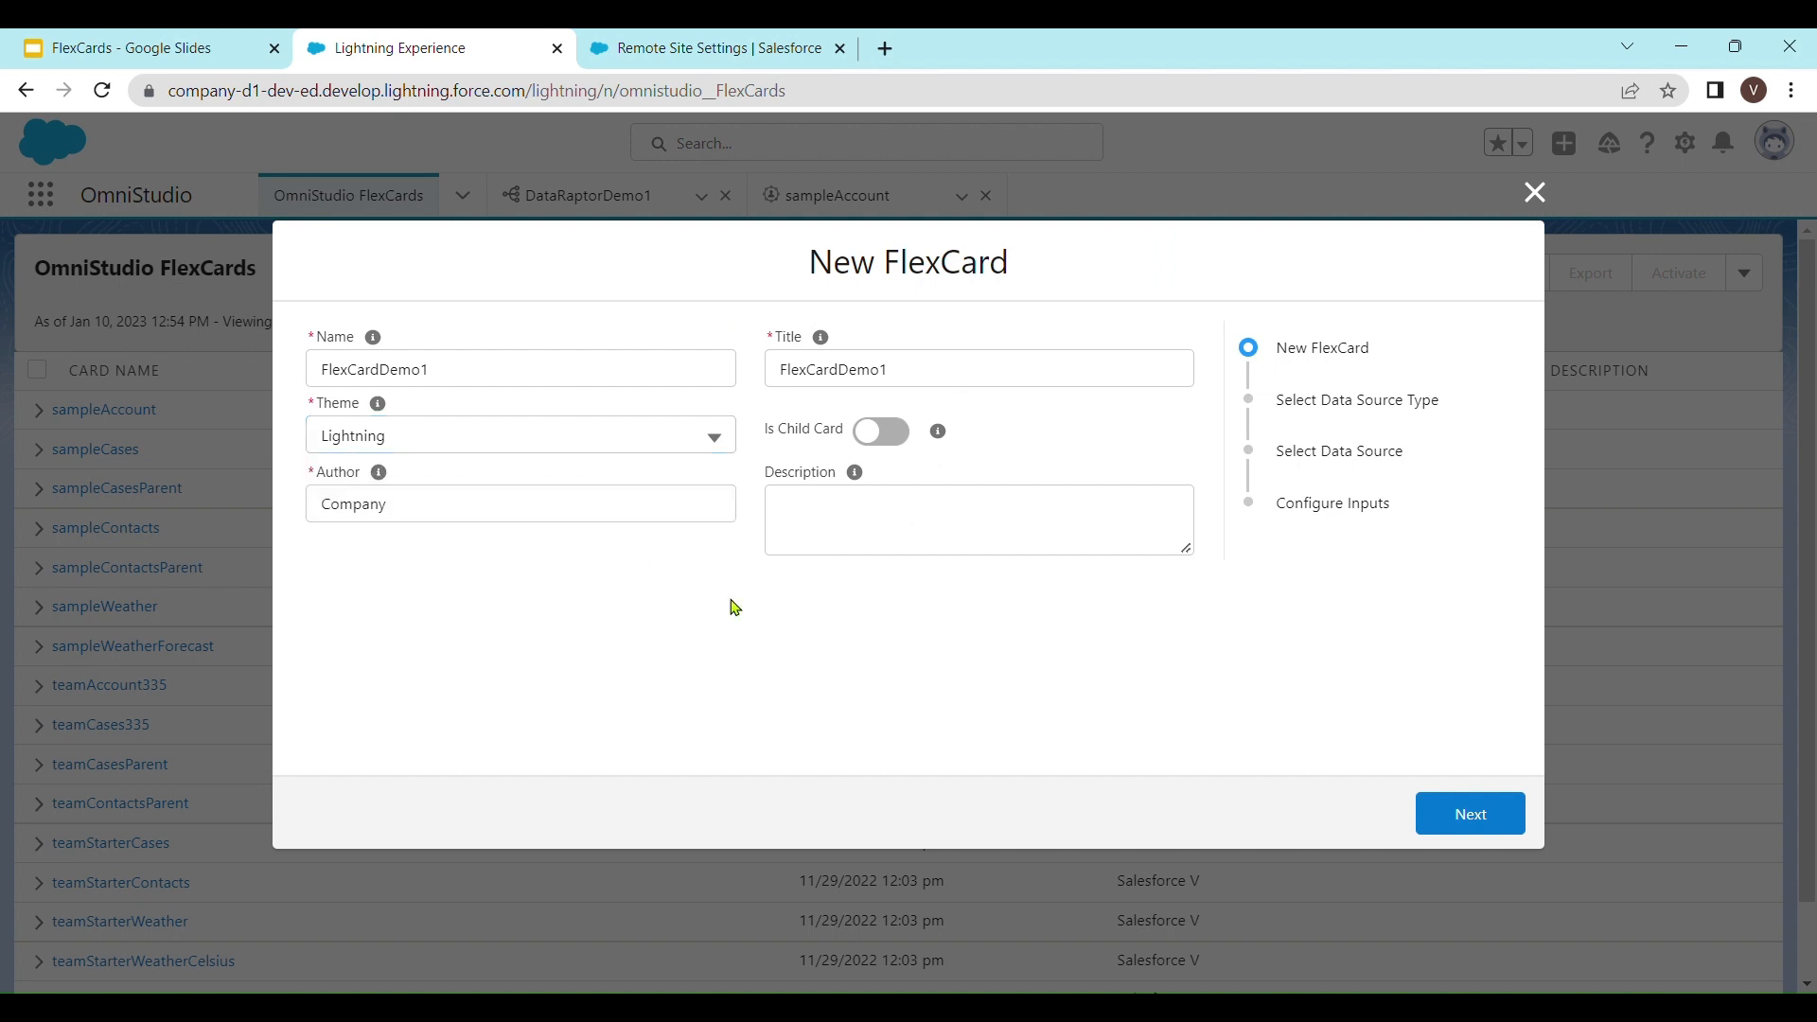
{"action": "left_click", "coordinate": [418, 513]}
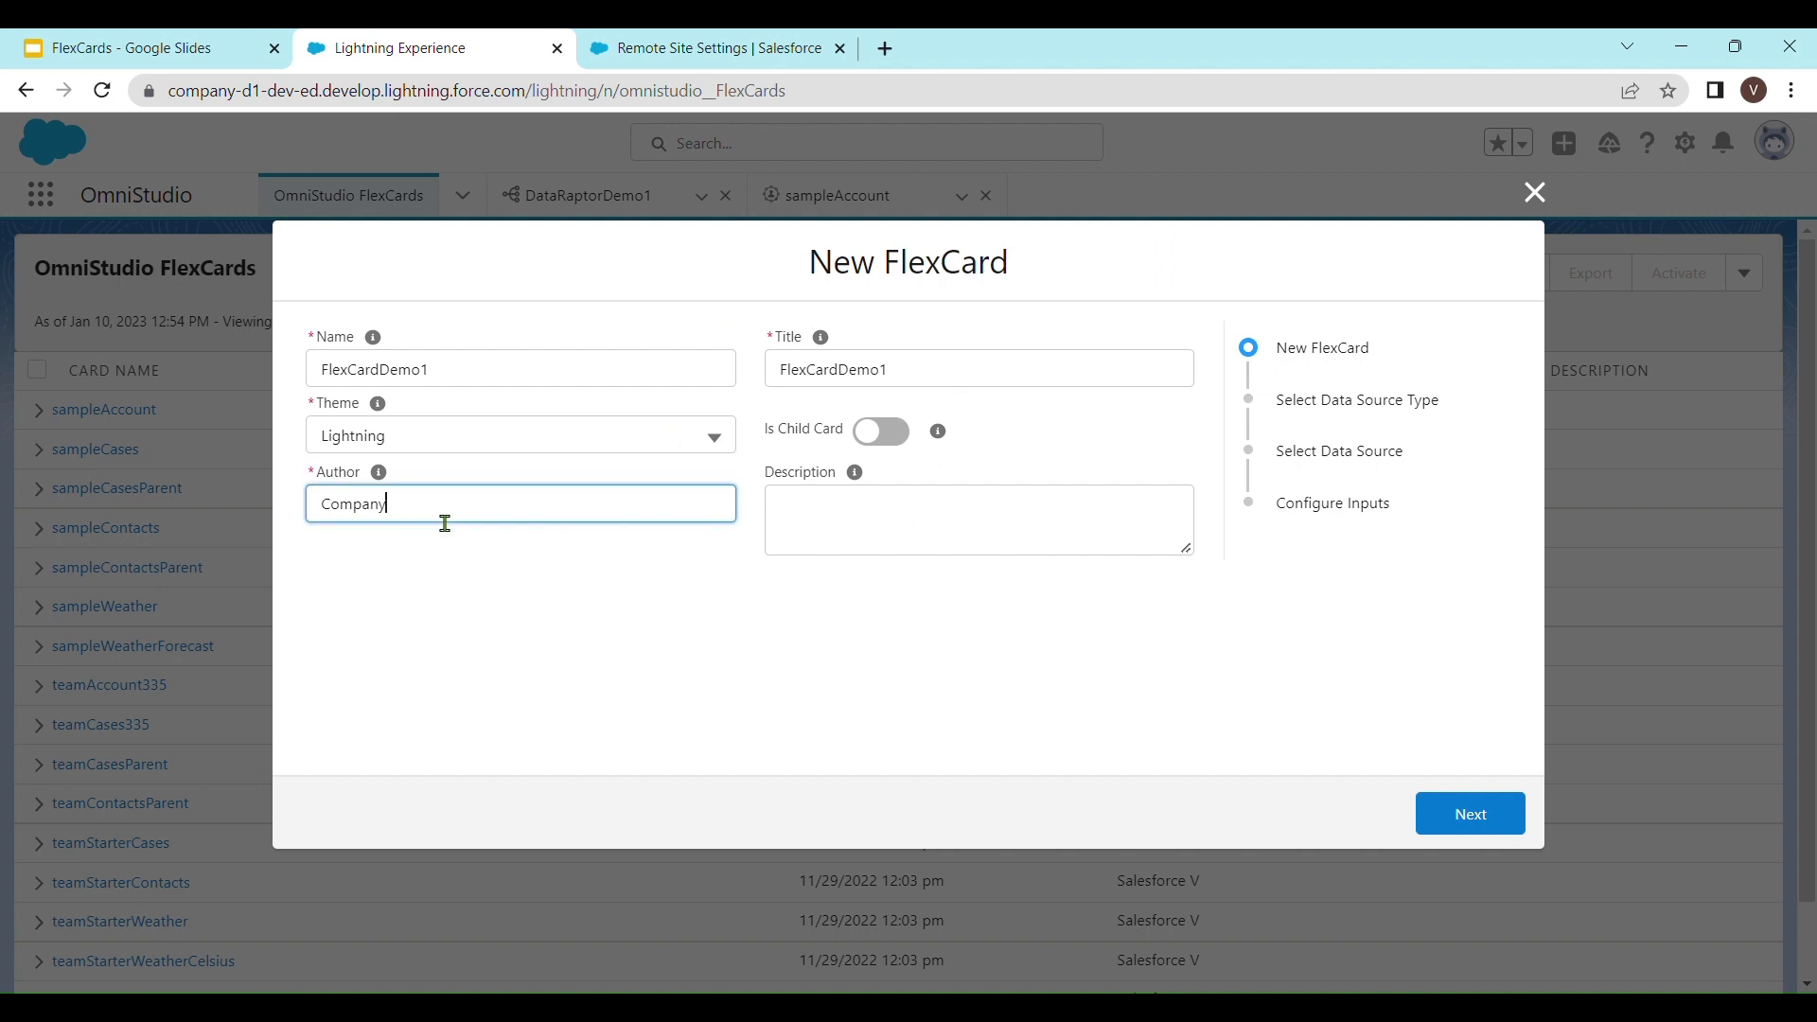
{"action": "left_click", "coordinate": [913, 538]}
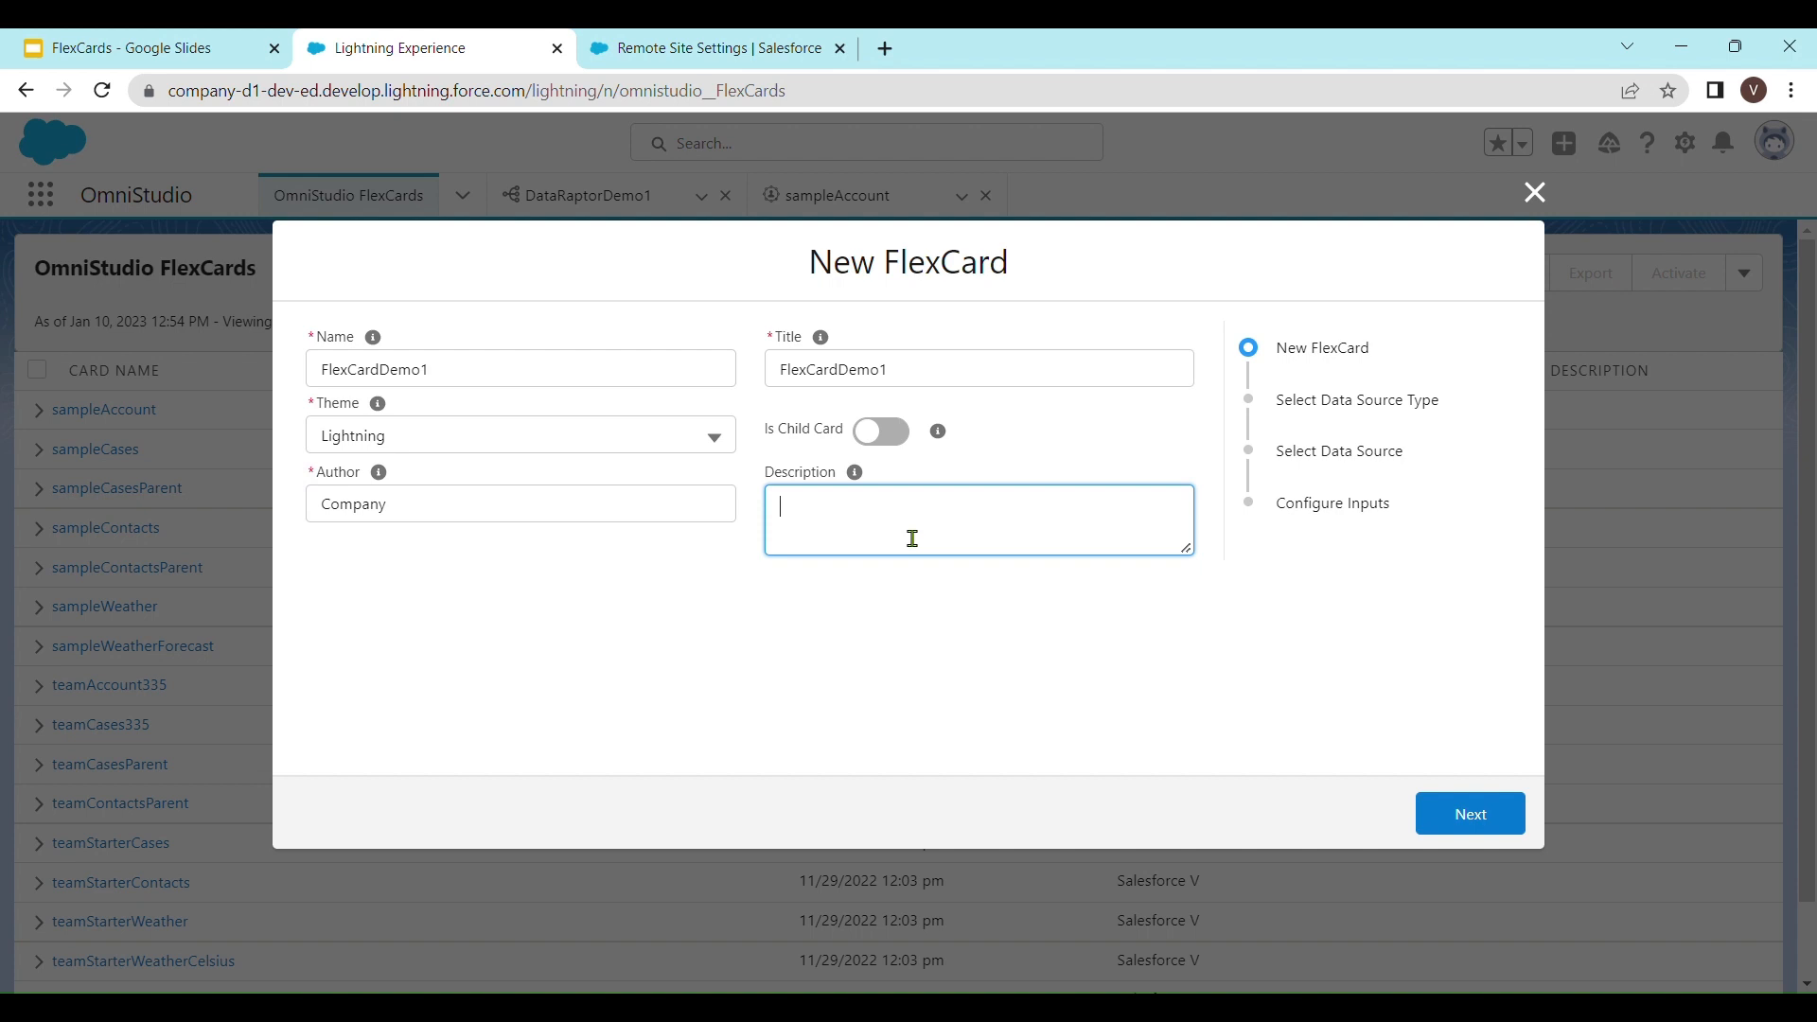
- Describe the new FlexCard as "Example 1 for Flexcards" and continue to the data source type selection
{"action": "type", "text": "Example 1 for Flexcards"}
{"action": "left_click", "coordinate": [1157, 657]}
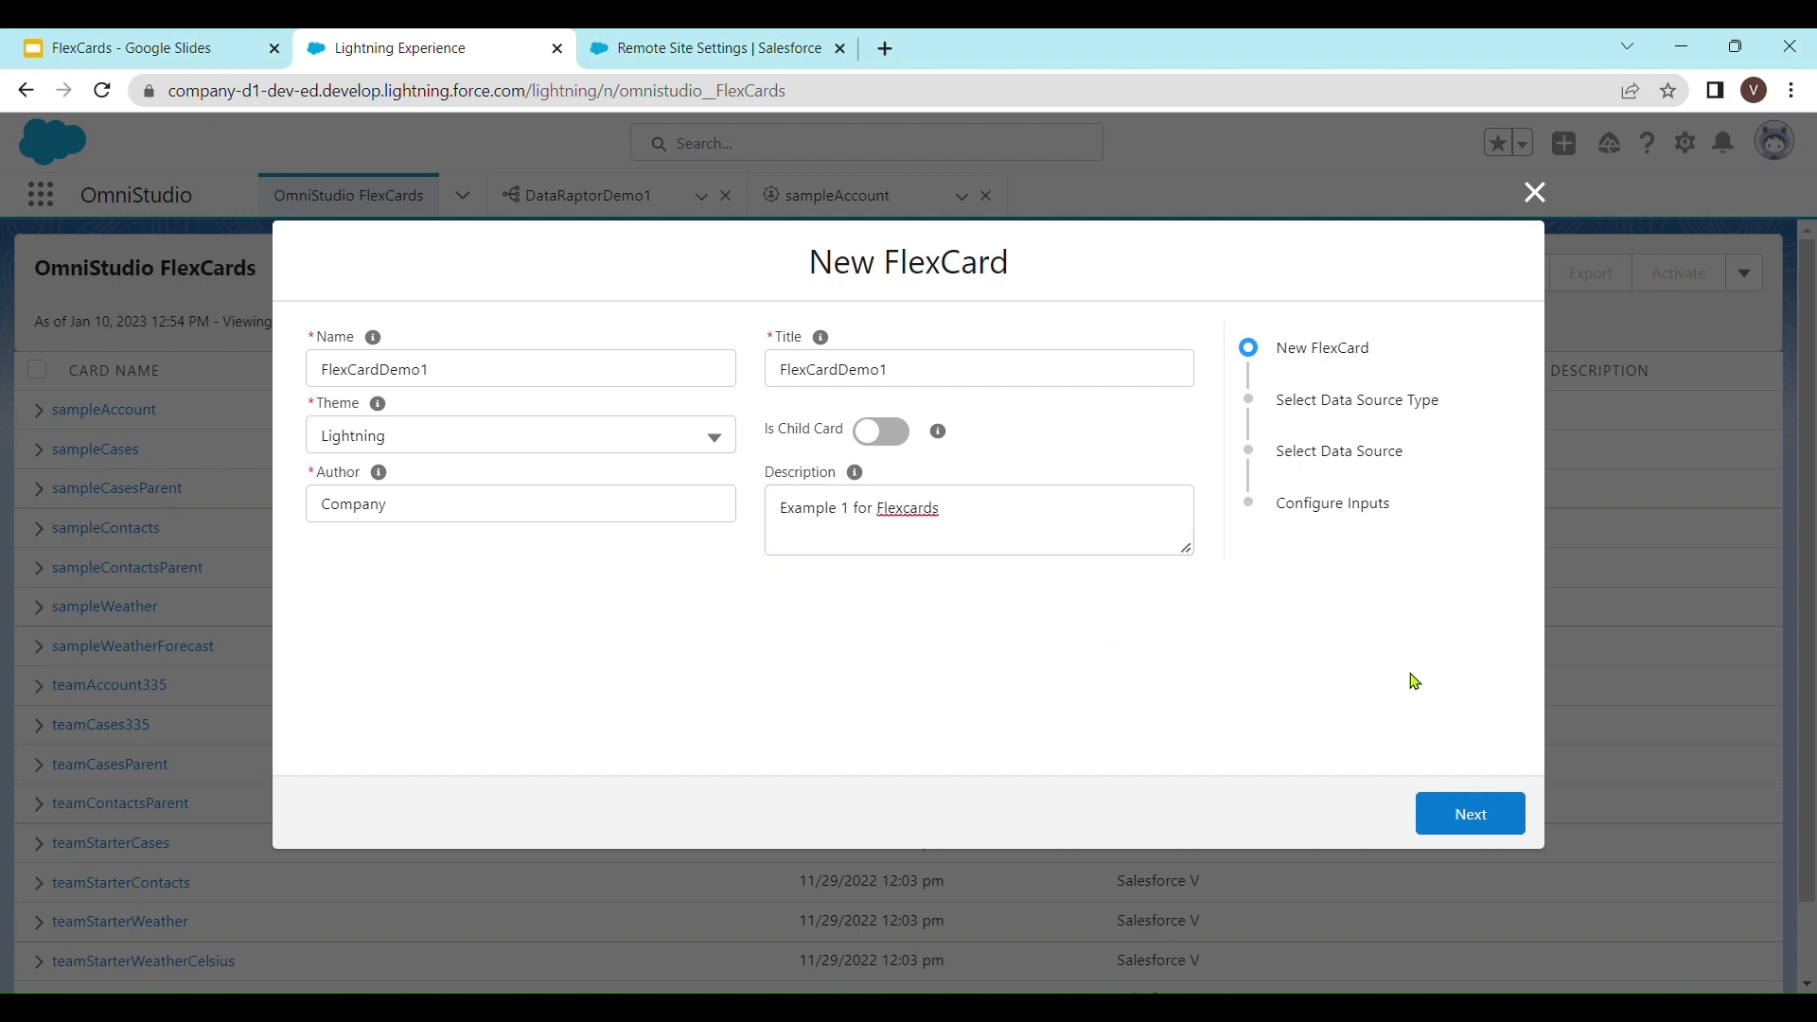
{"action": "left_click", "coordinate": [1486, 819]}
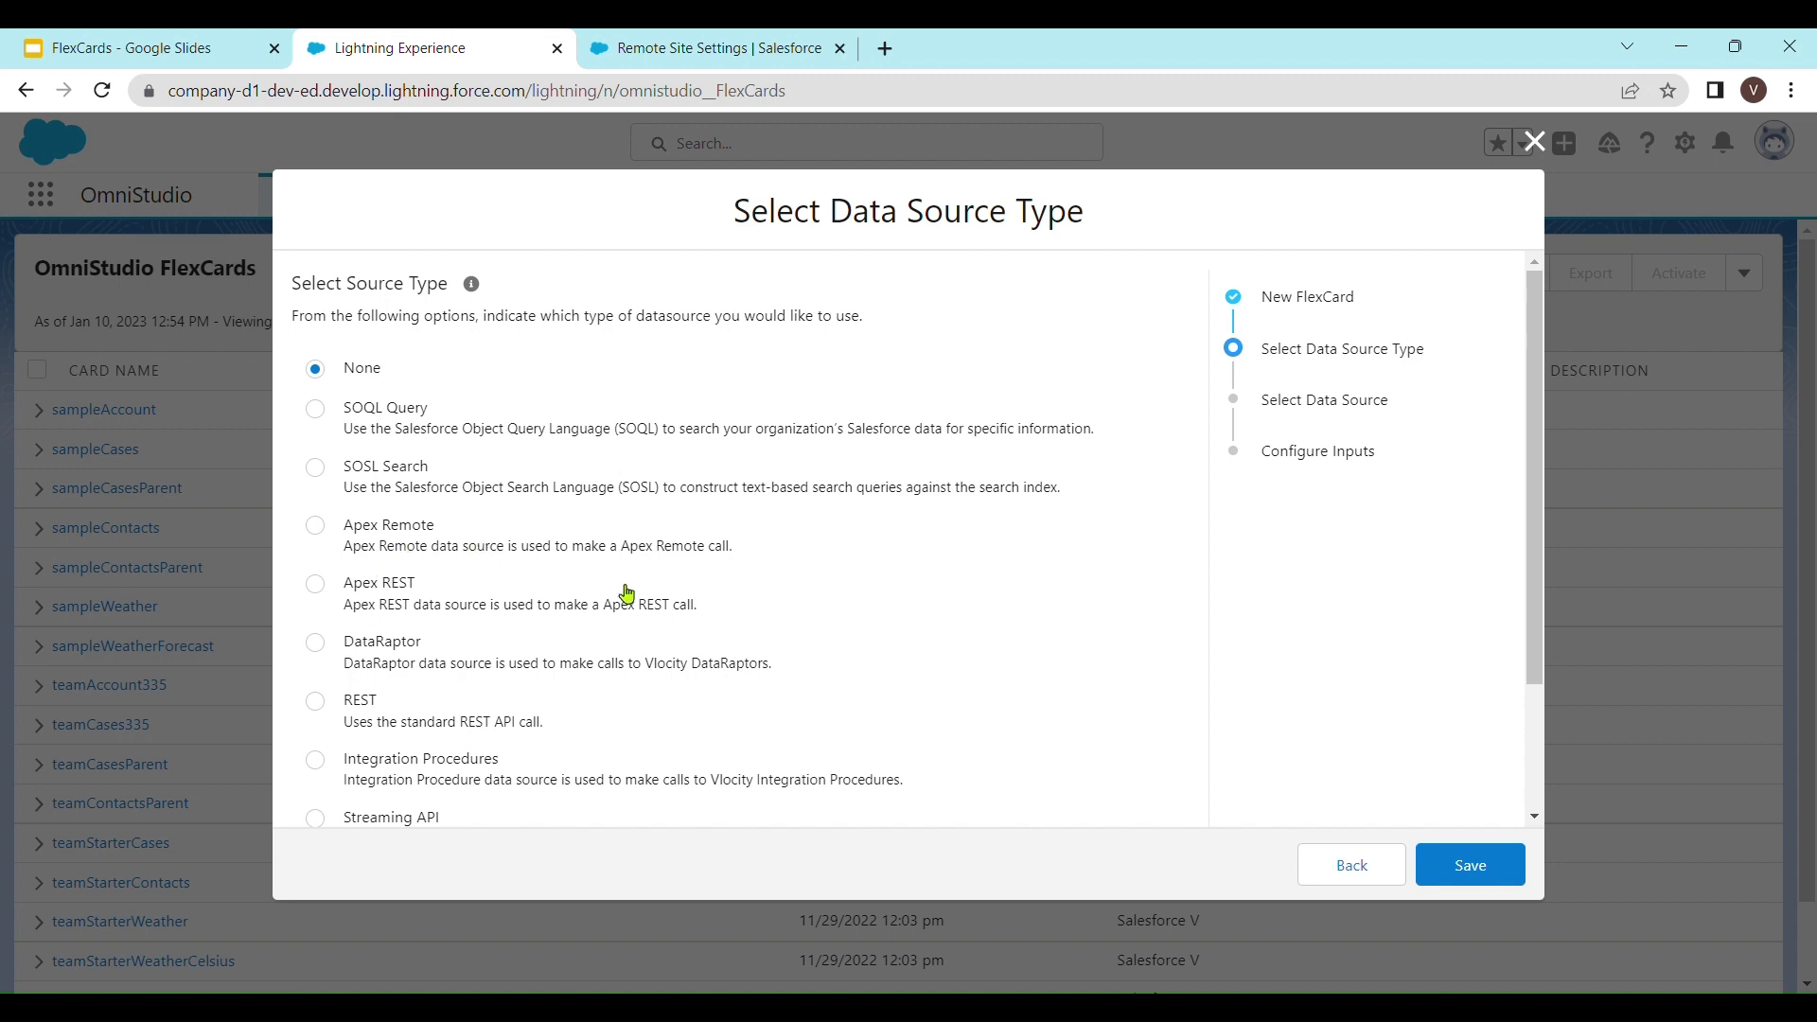
- Review the available data source types, keep None selected, and save the new FlexCard
{"action": "scroll", "coordinate": [549, 639], "scroll_direction": "down", "scroll_amount": 1}
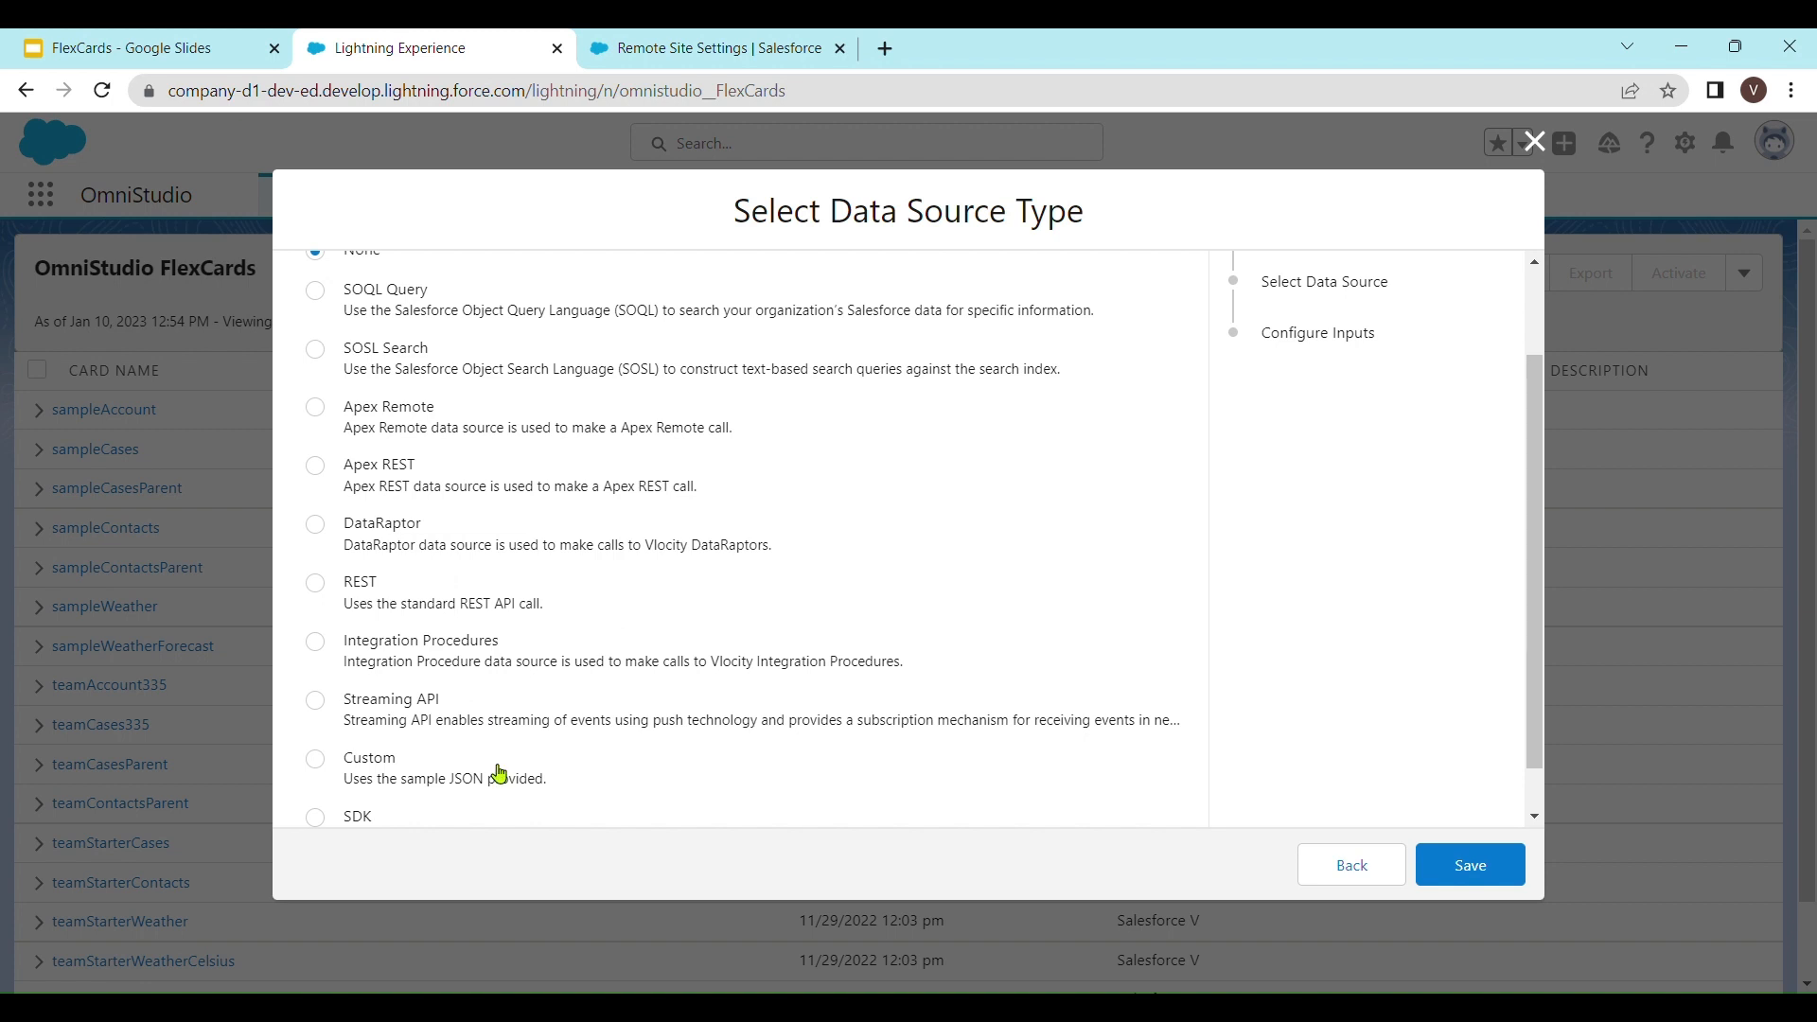
{"action": "scroll", "coordinate": [499, 773], "scroll_direction": "down", "scroll_amount": 1}
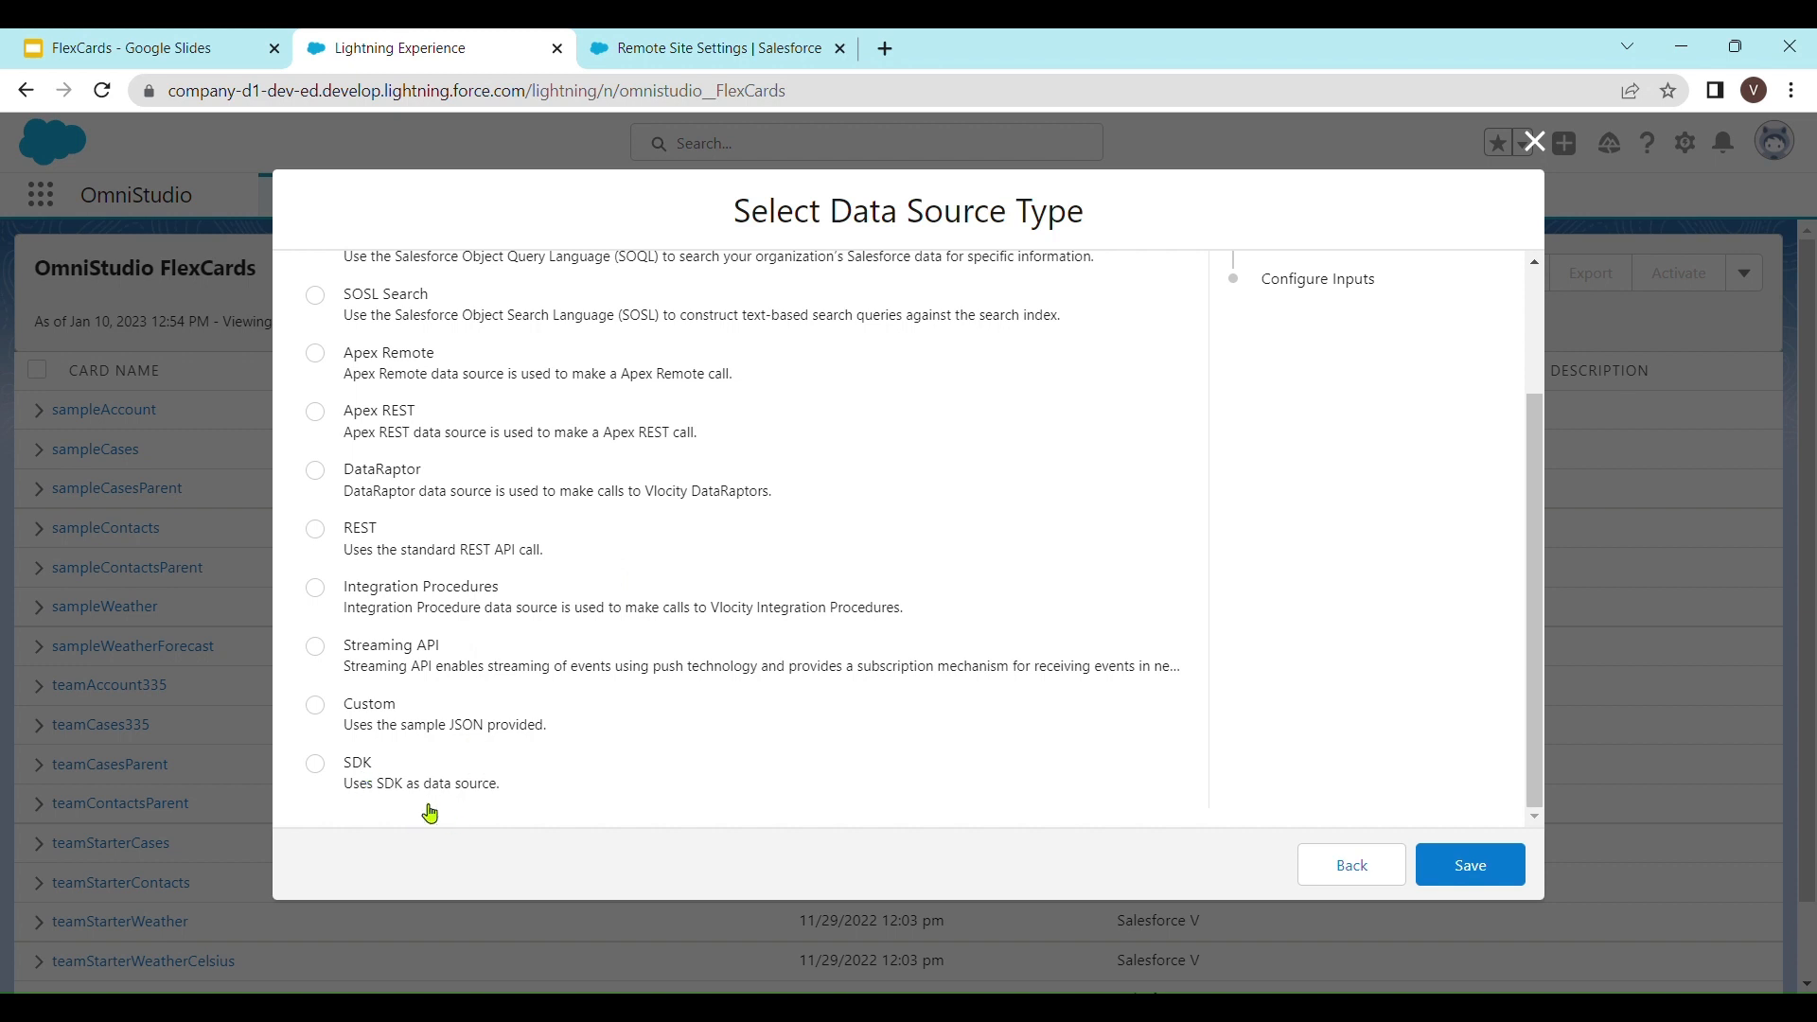
{"action": "scroll", "coordinate": [724, 698], "scroll_direction": "up", "scroll_amount": 2}
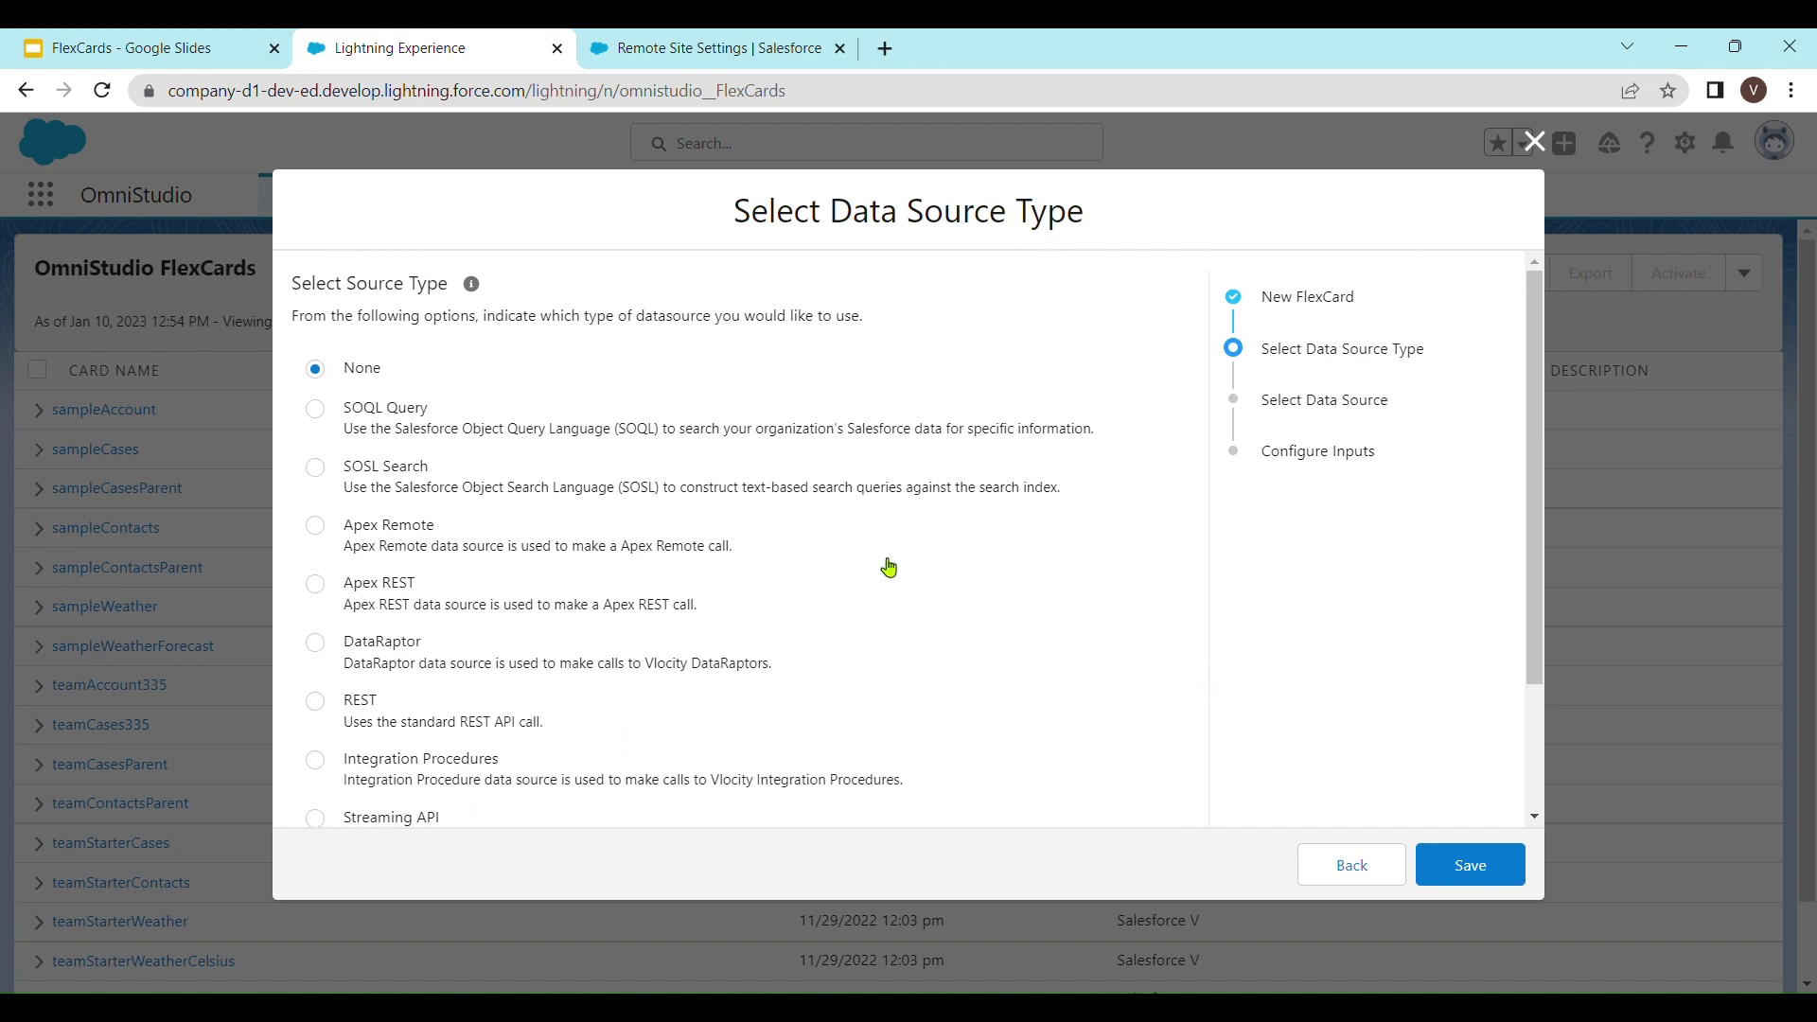
{"action": "left_click", "coordinate": [1500, 879]}
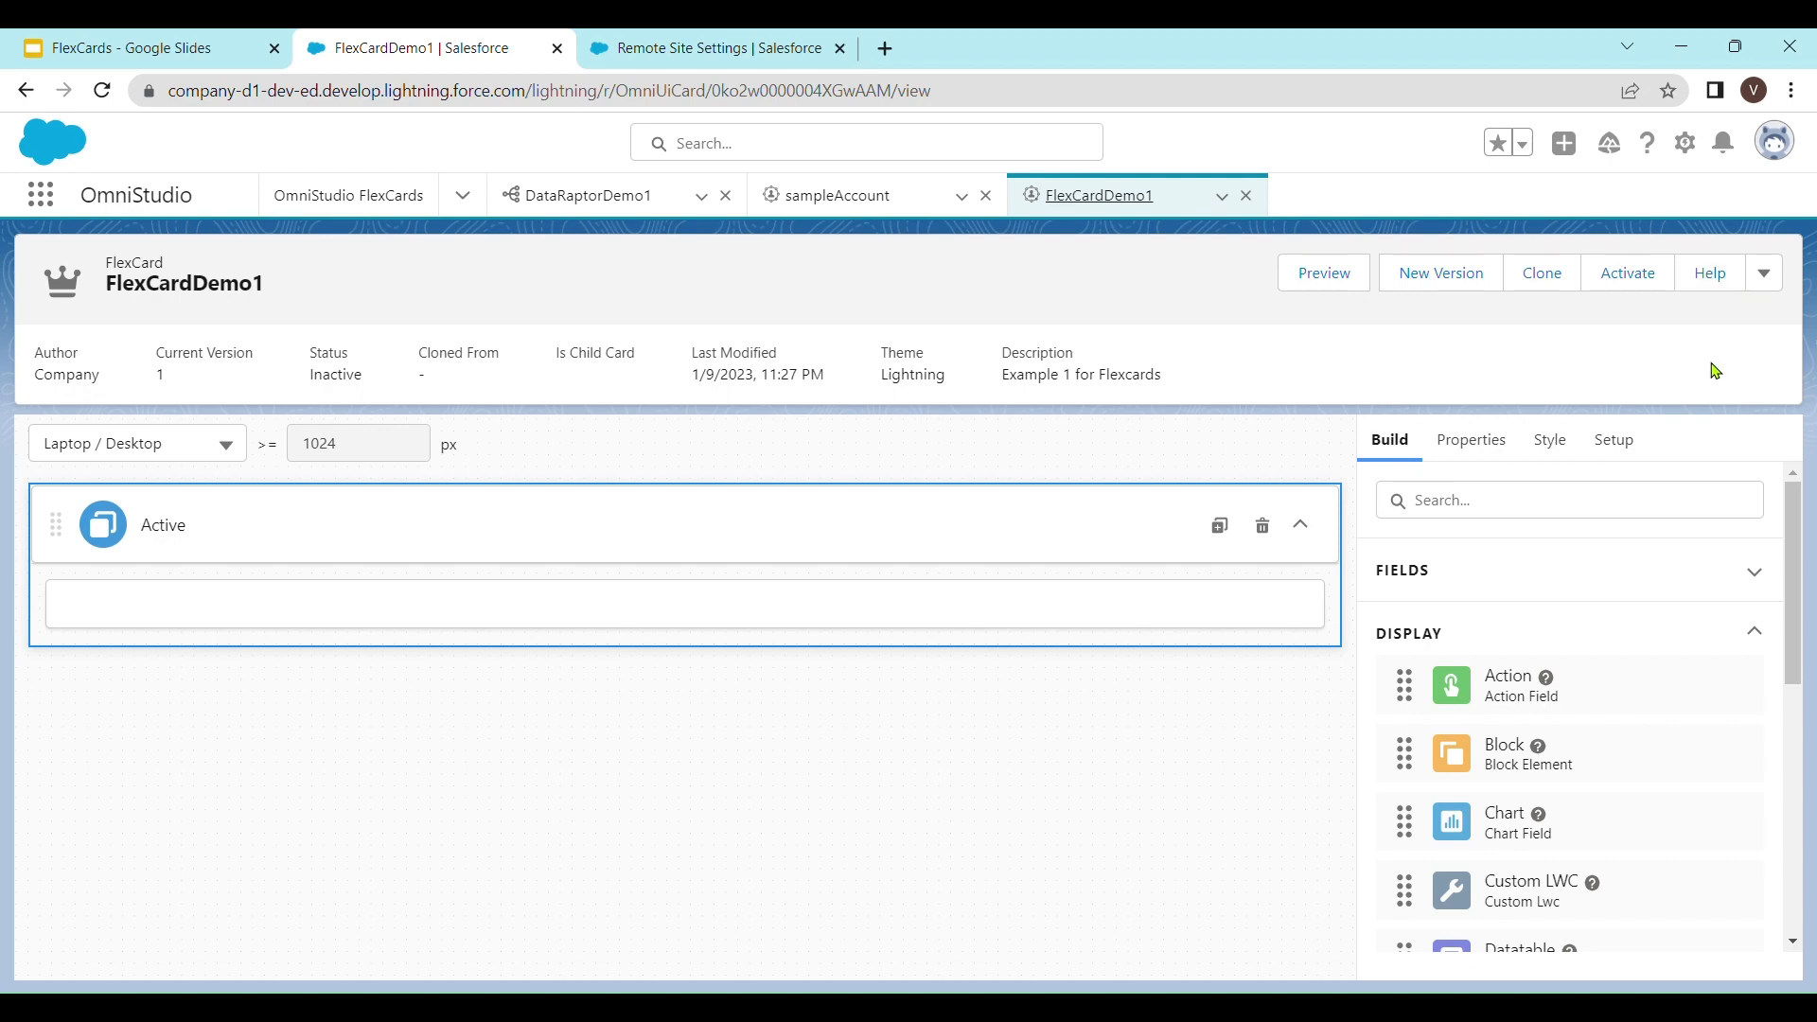
- View the Get Started with FlexCards help, and collapse and re-expand the Active state on the canvas
{"action": "left_click", "coordinate": [1732, 284]}
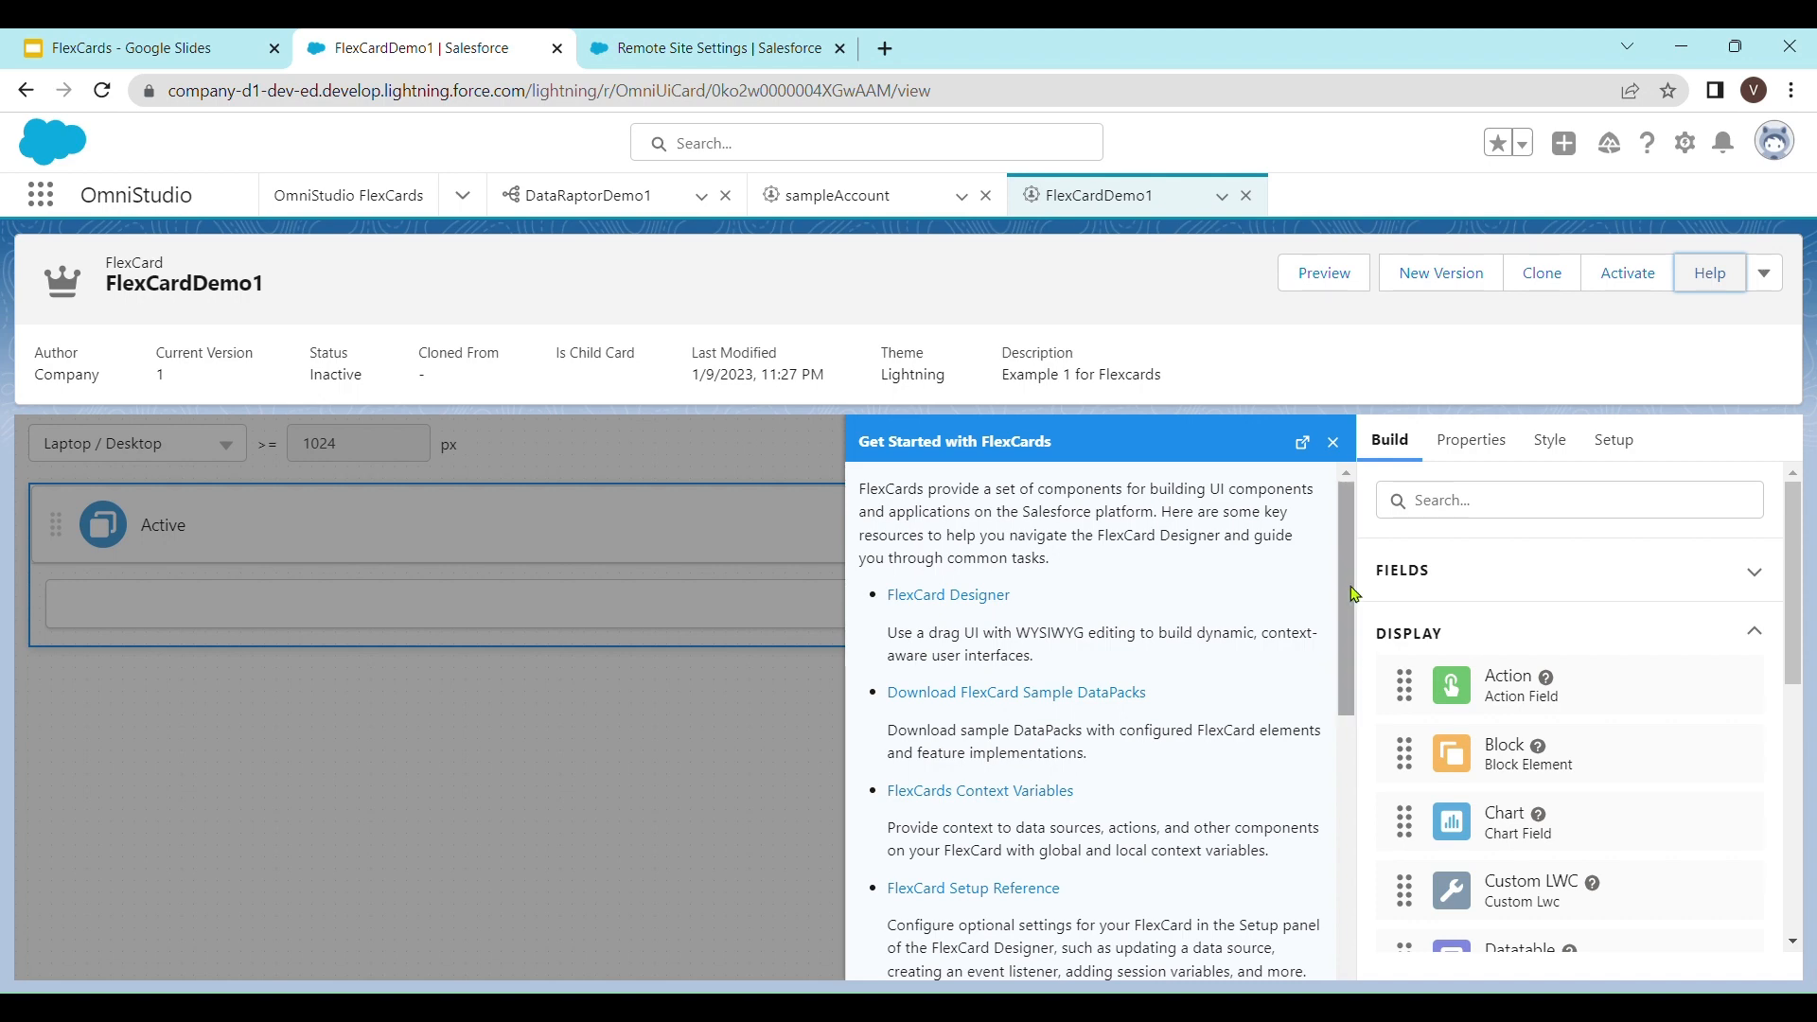
{"action": "left_click", "coordinate": [1334, 445]}
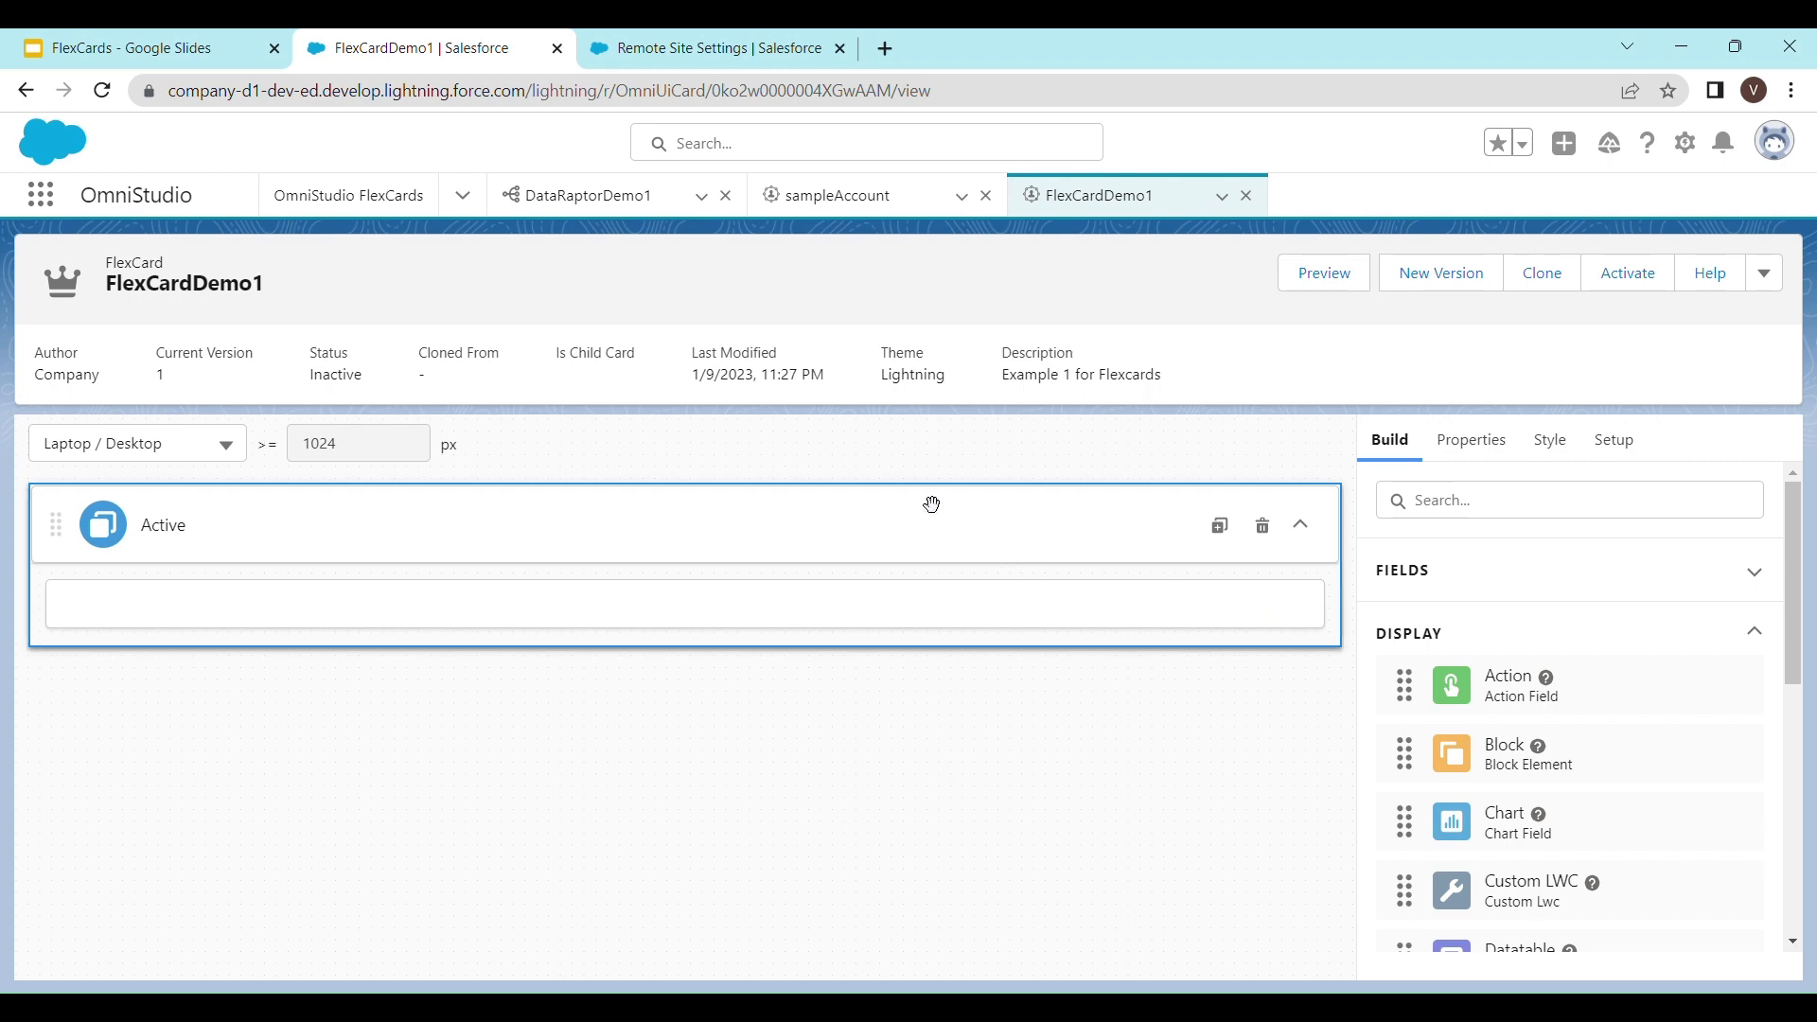
{"action": "left_click", "coordinate": [1302, 526]}
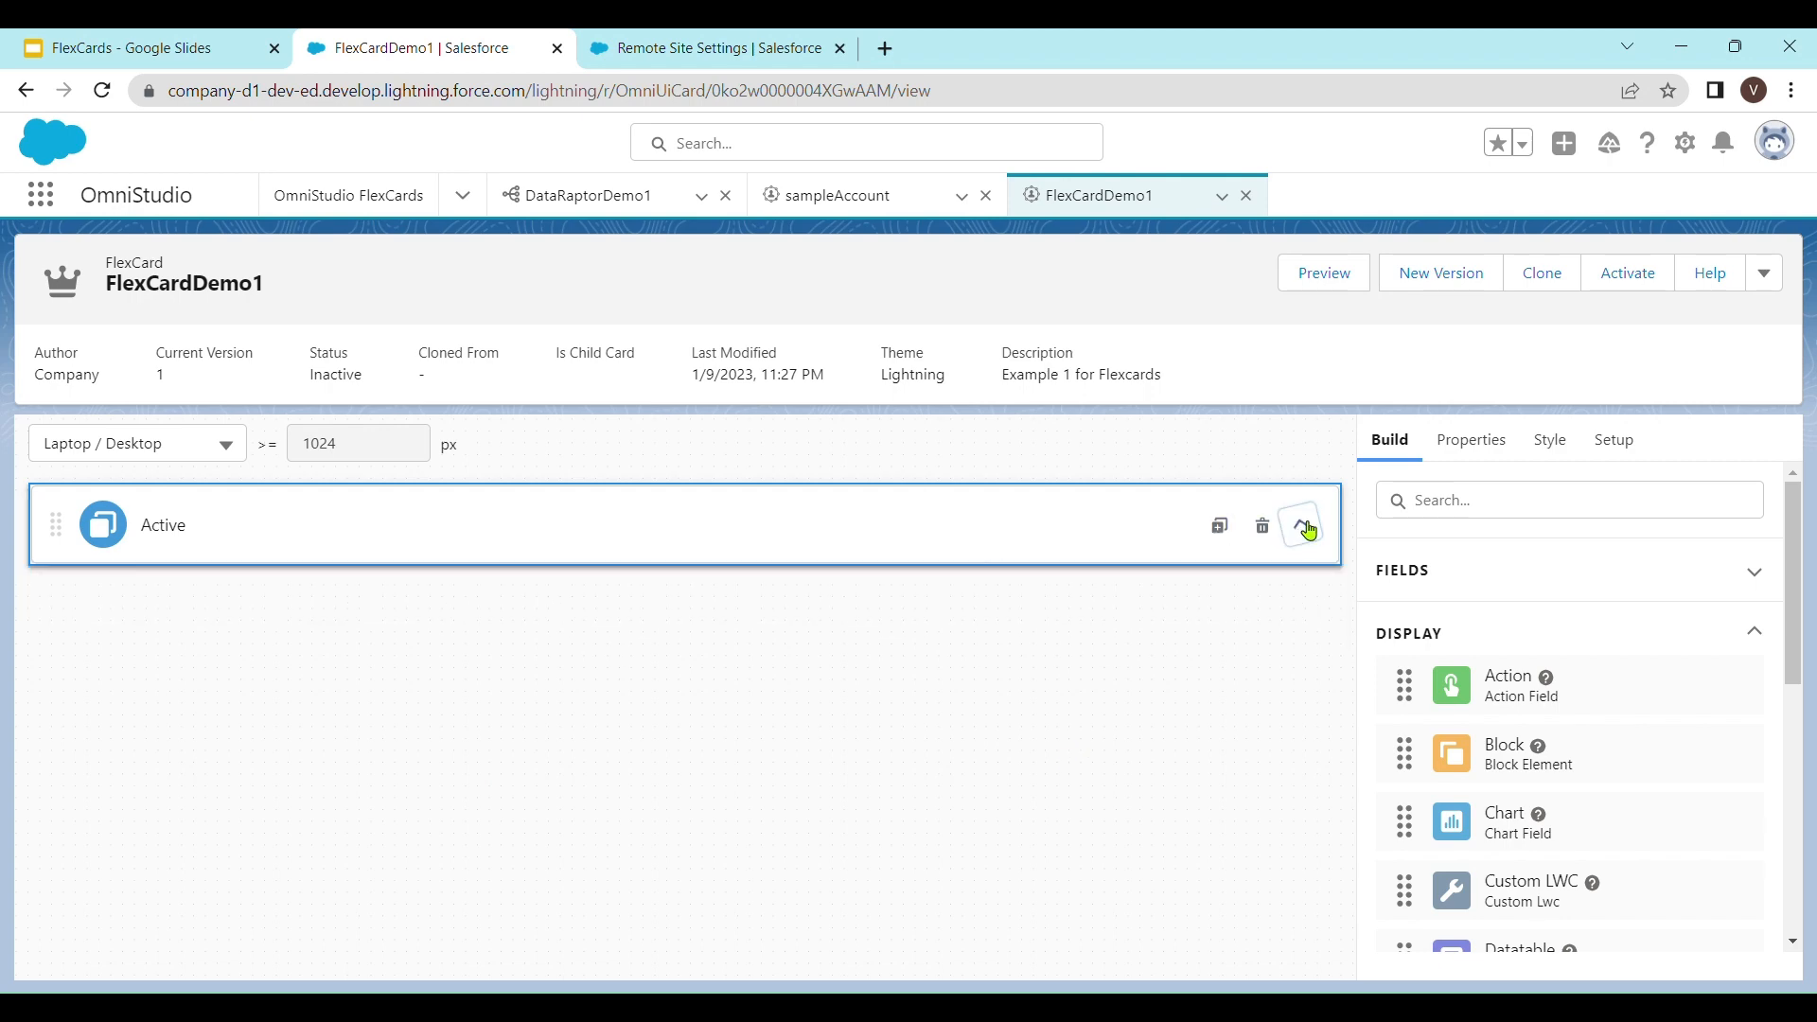
{"action": "left_click", "coordinate": [1304, 527]}
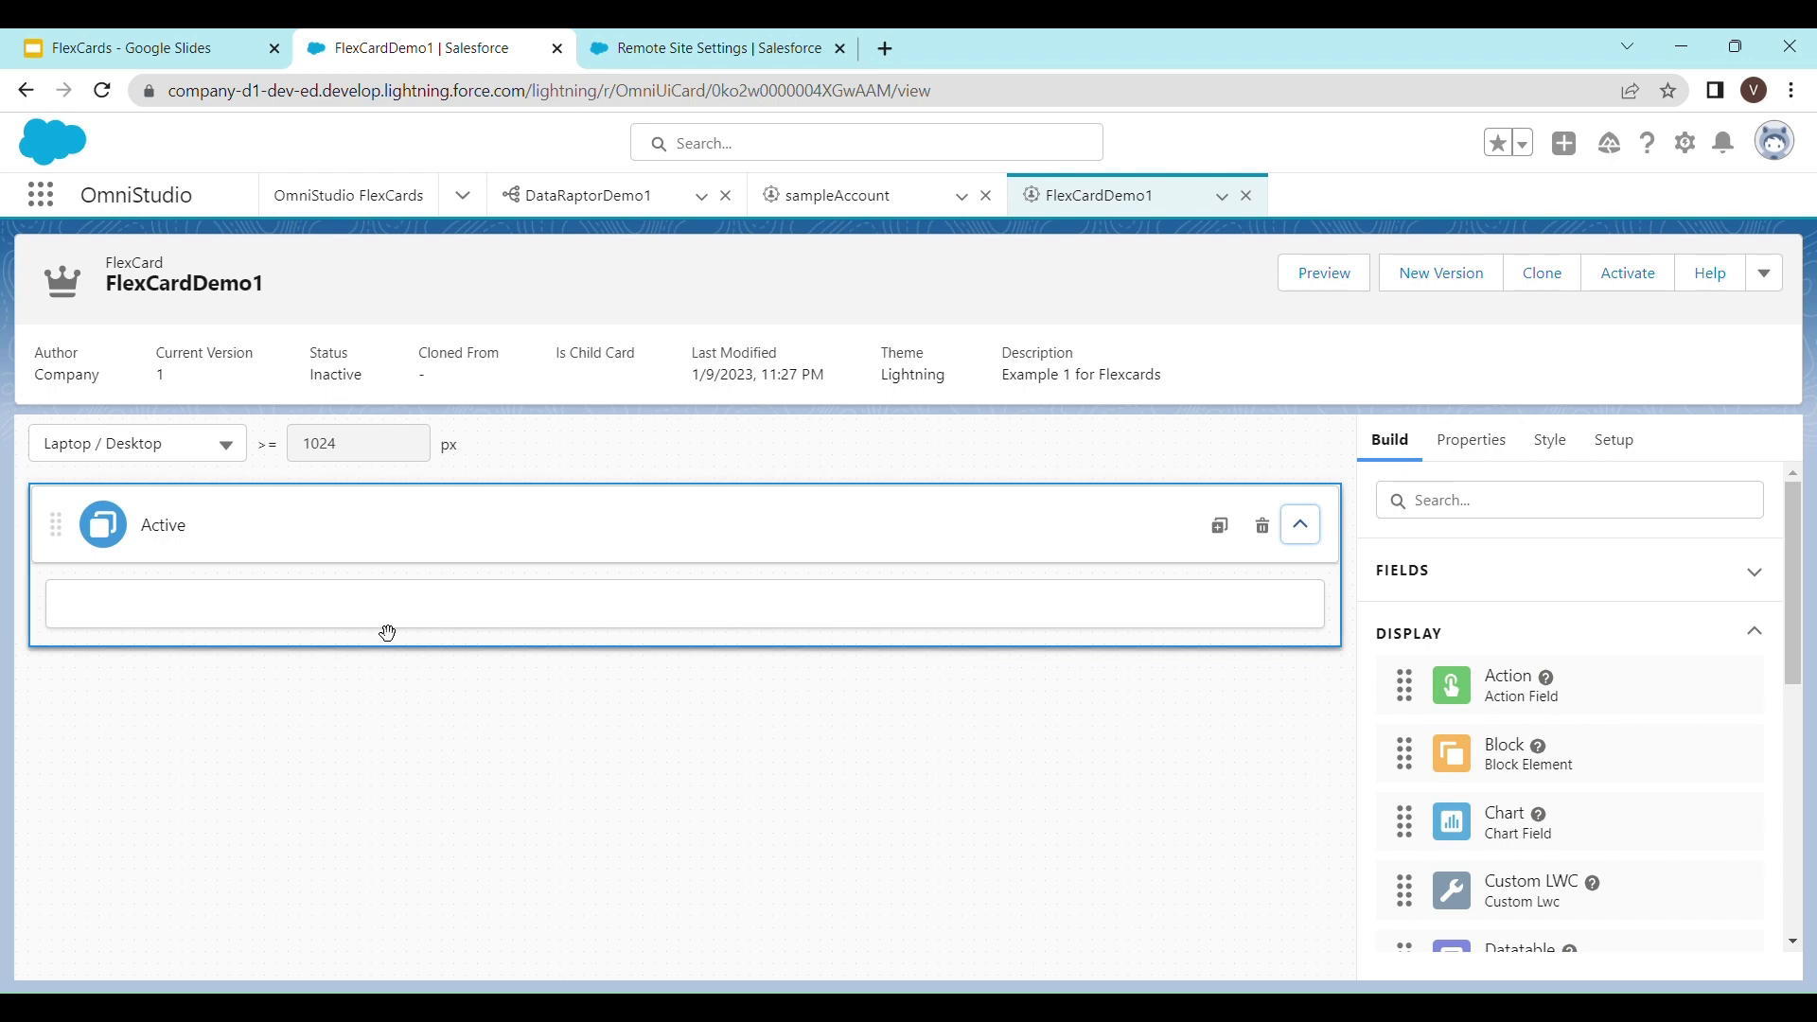
{"action": "left_click", "coordinate": [1304, 527]}
{"action": "left_click", "coordinate": [1305, 530]}
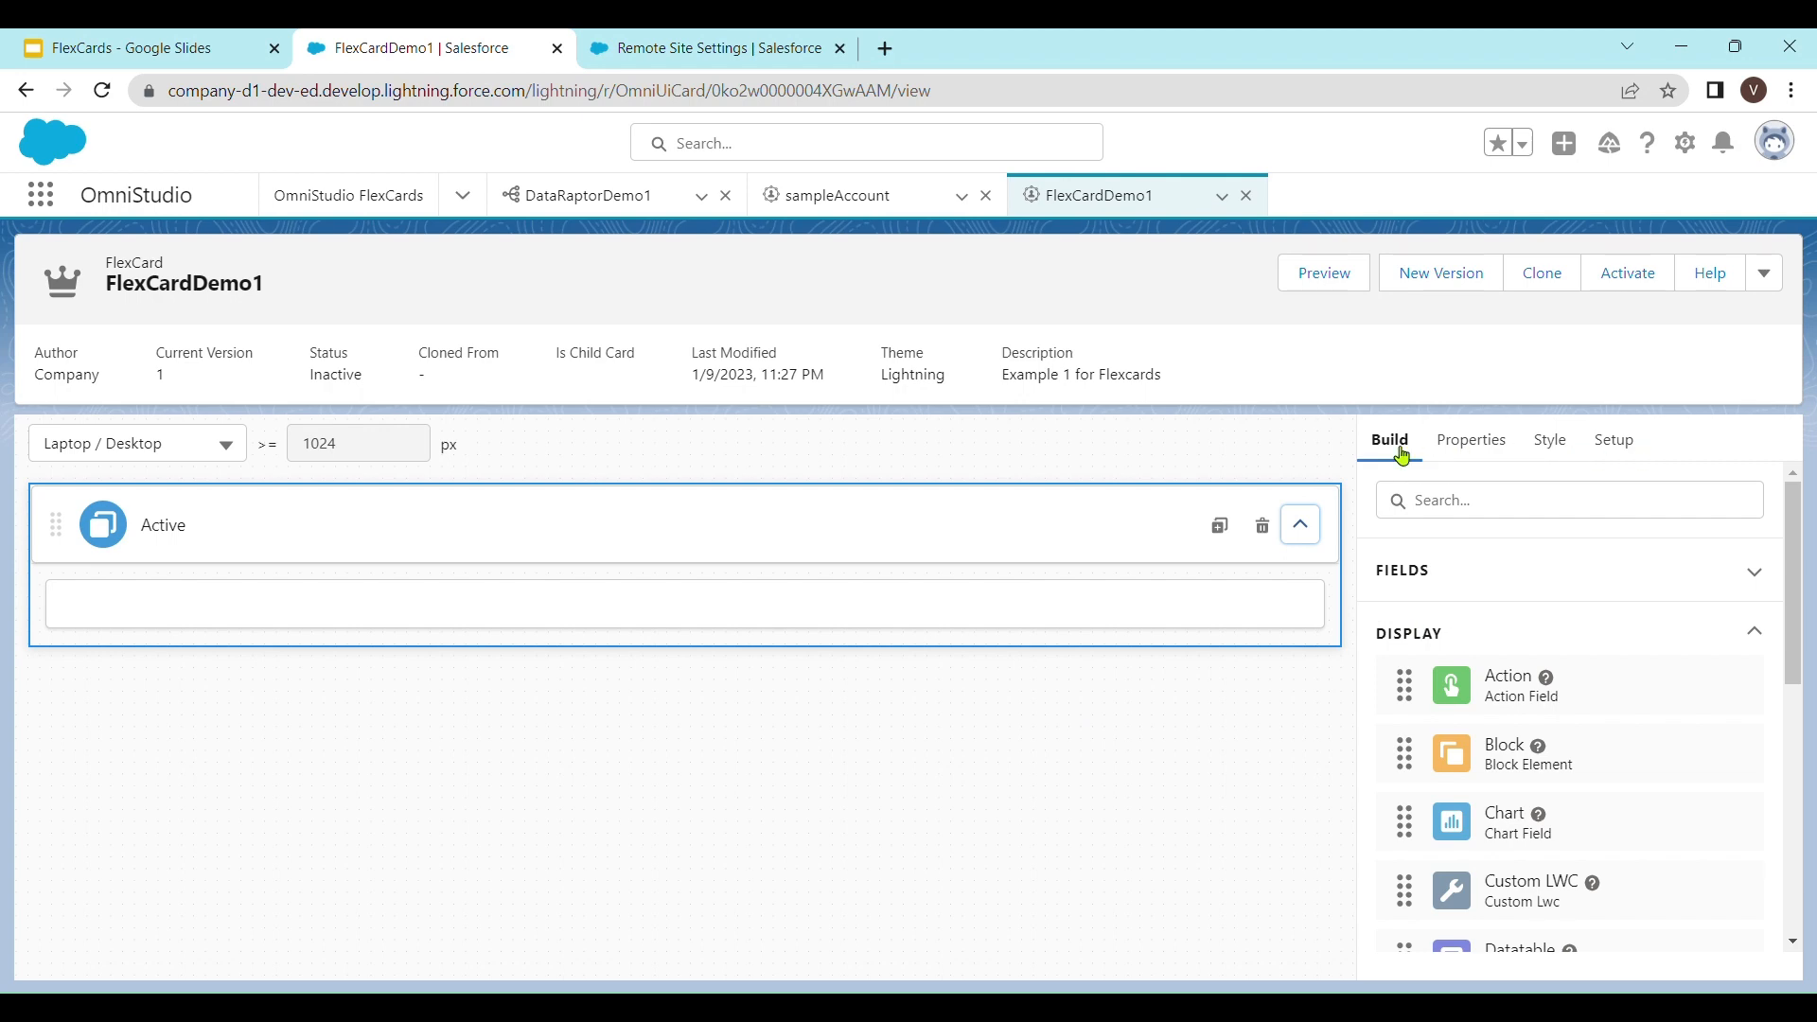
- Look through the Active state's properties and style settings and the card's general setup properties, including OmniScript Support
{"action": "left_click", "coordinate": [1484, 445]}
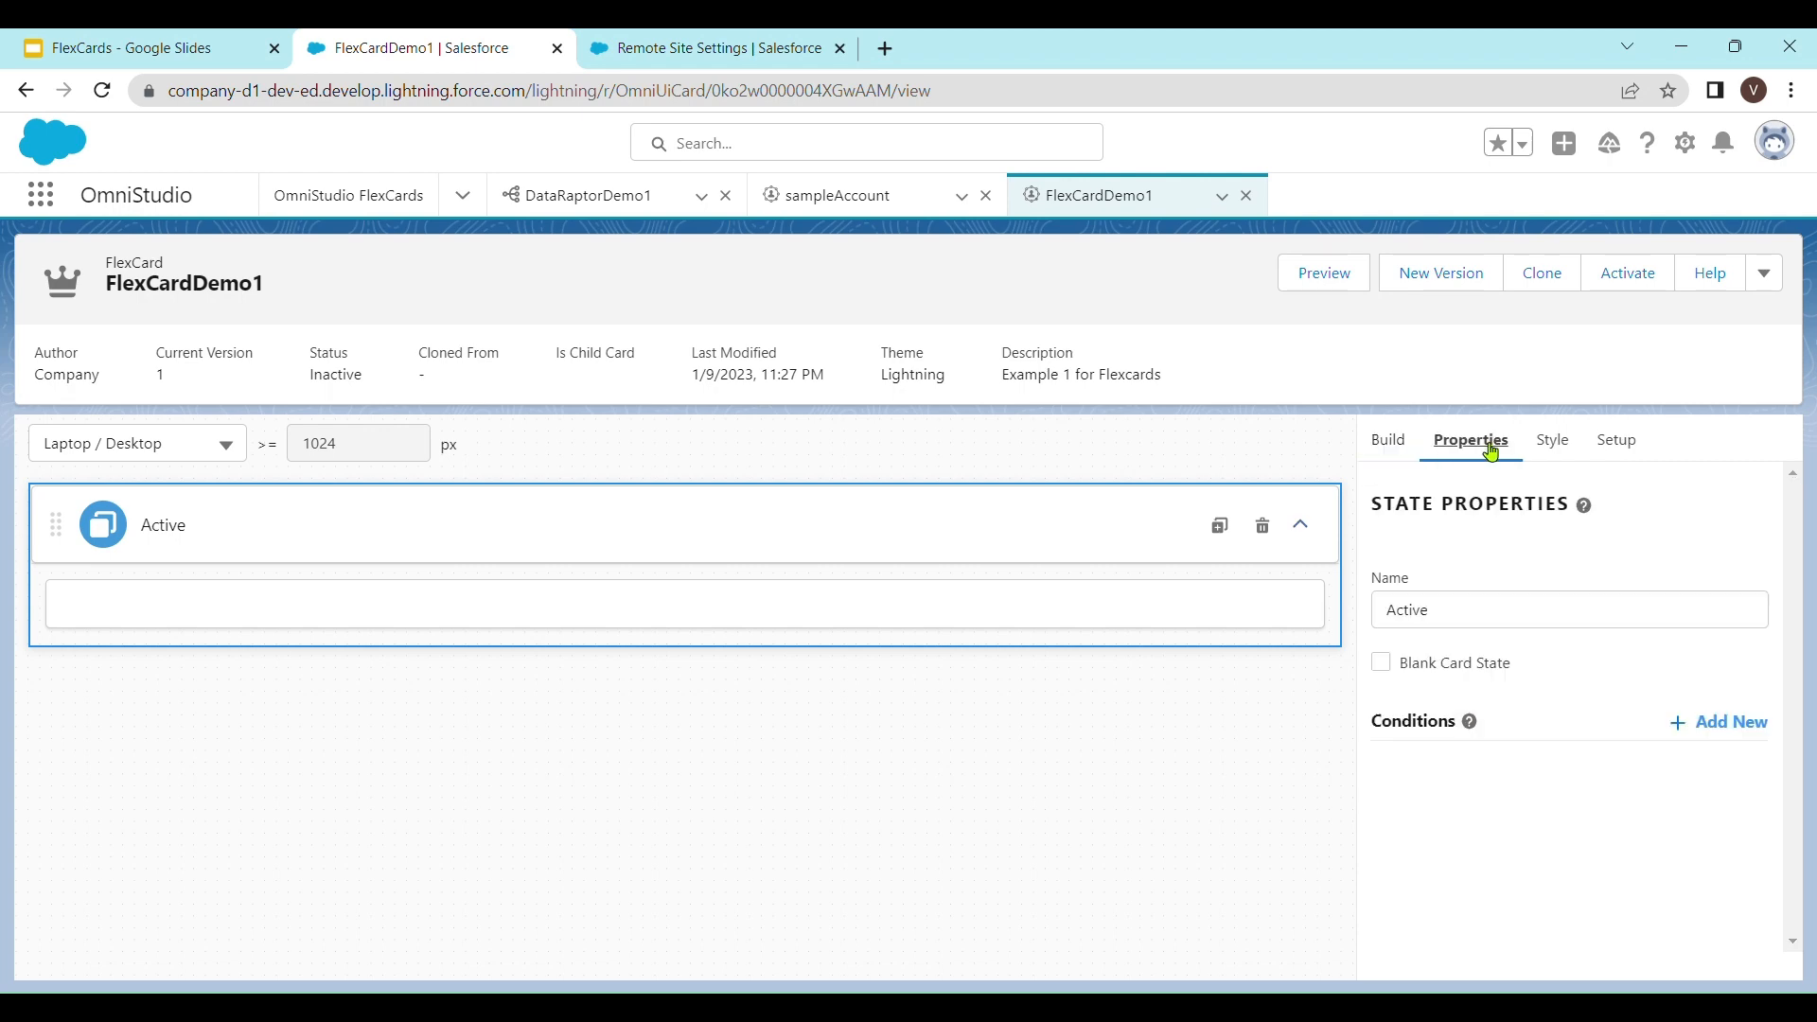
{"action": "left_click", "coordinate": [1550, 453]}
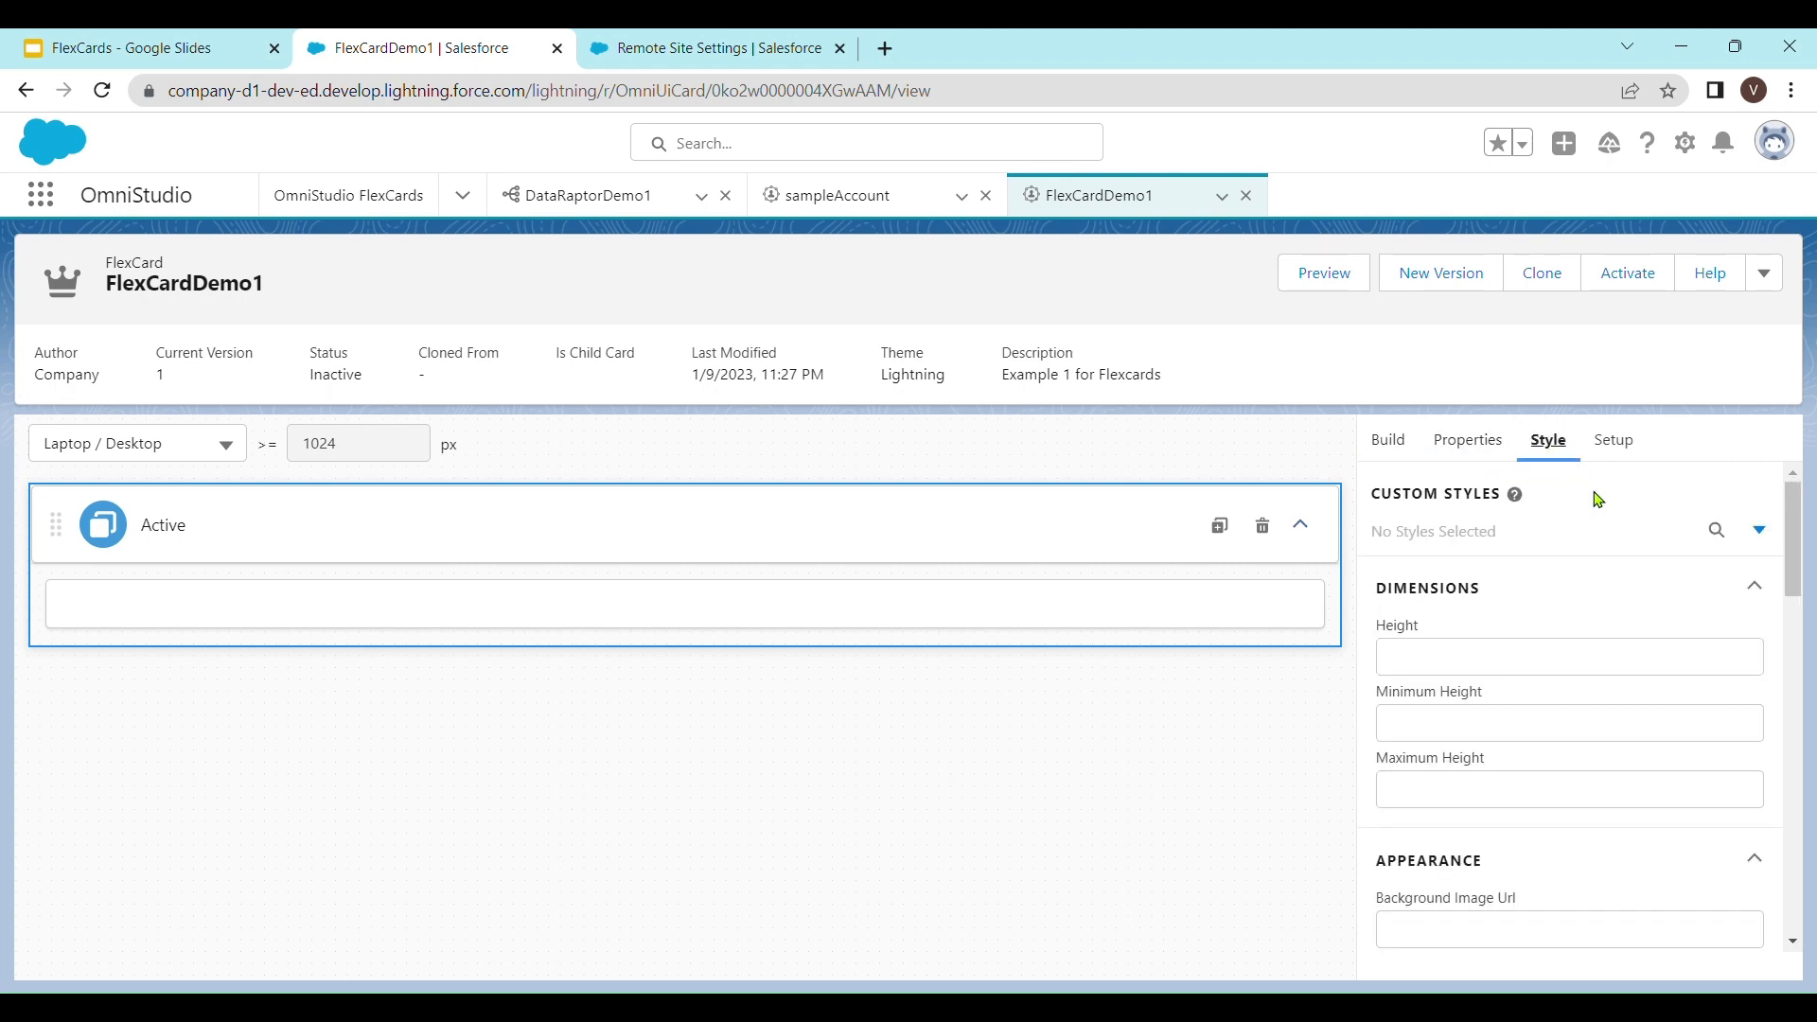
{"action": "left_click", "coordinate": [1620, 448]}
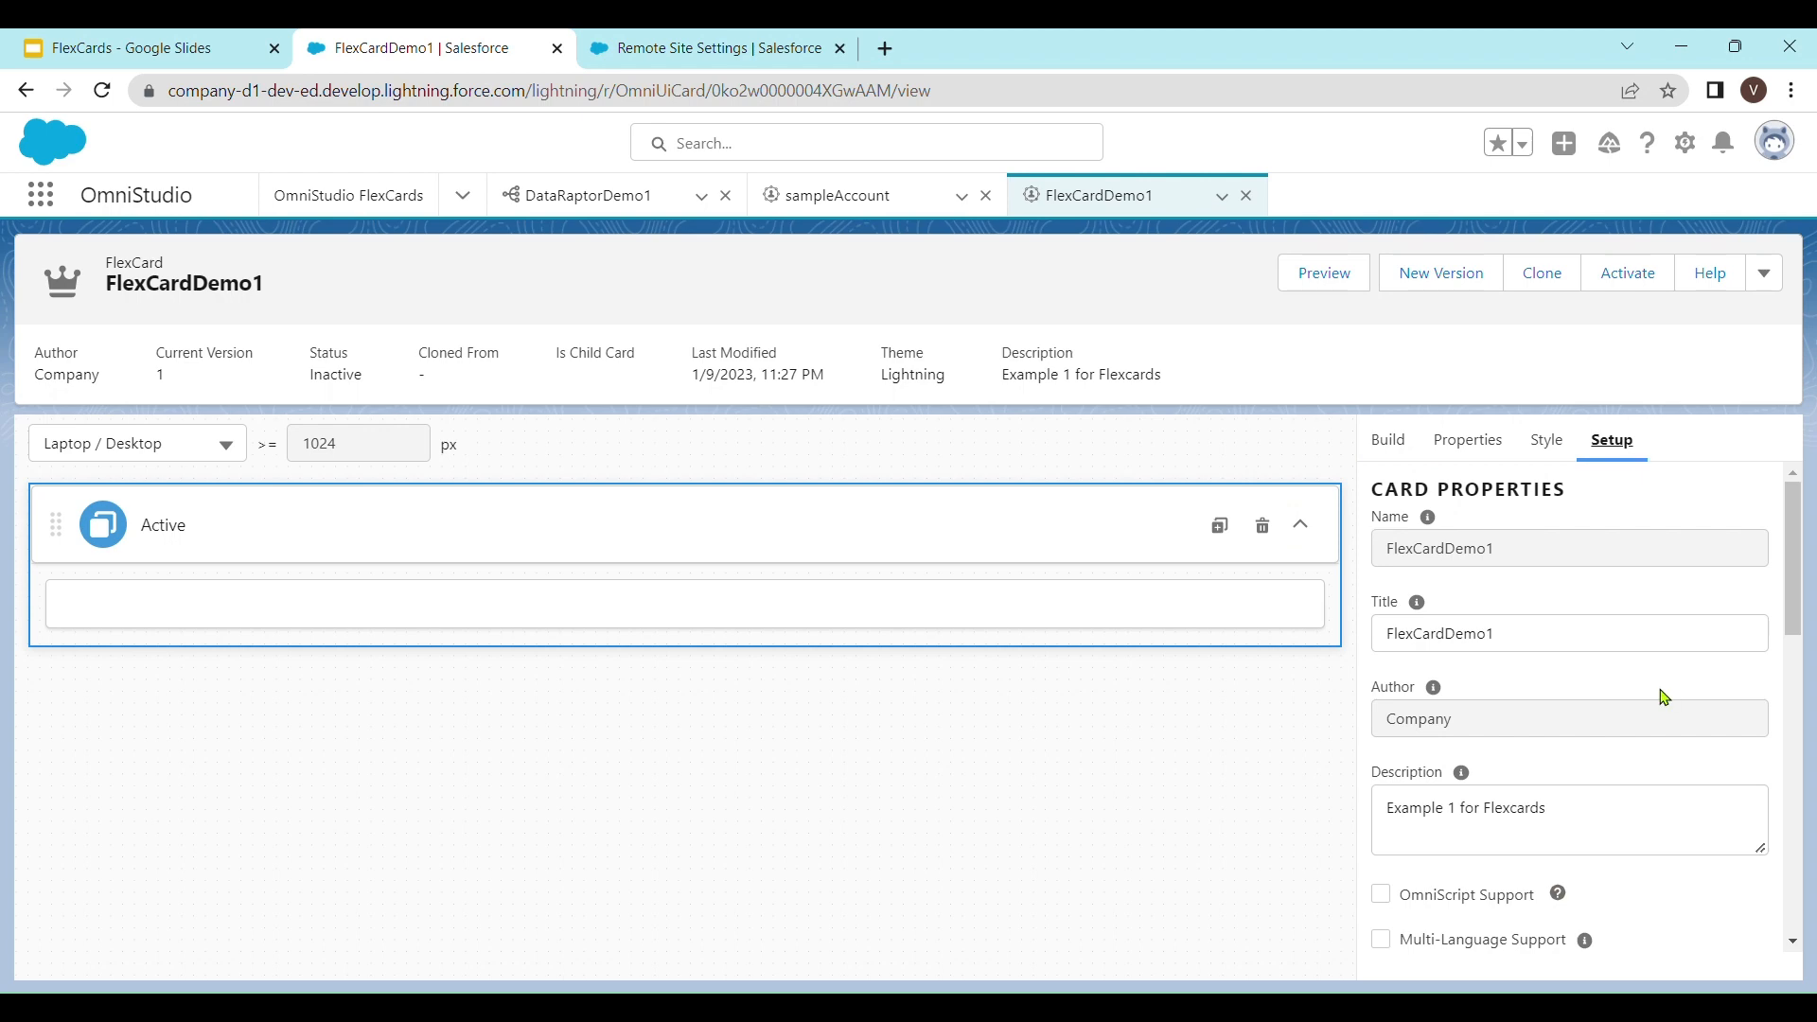
{"action": "mouse_move", "coordinate": [1796, 558]}
{"action": "left_mouse_down"}
{"action": "mouse_move", "coordinate": [1799, 630]}
{"action": "mouse_move", "coordinate": [1801, 553]}
{"action": "left_mouse_up"}
{"action": "left_click_drag", "start_coordinate": [1801, 584], "coordinate": [1801, 667]}
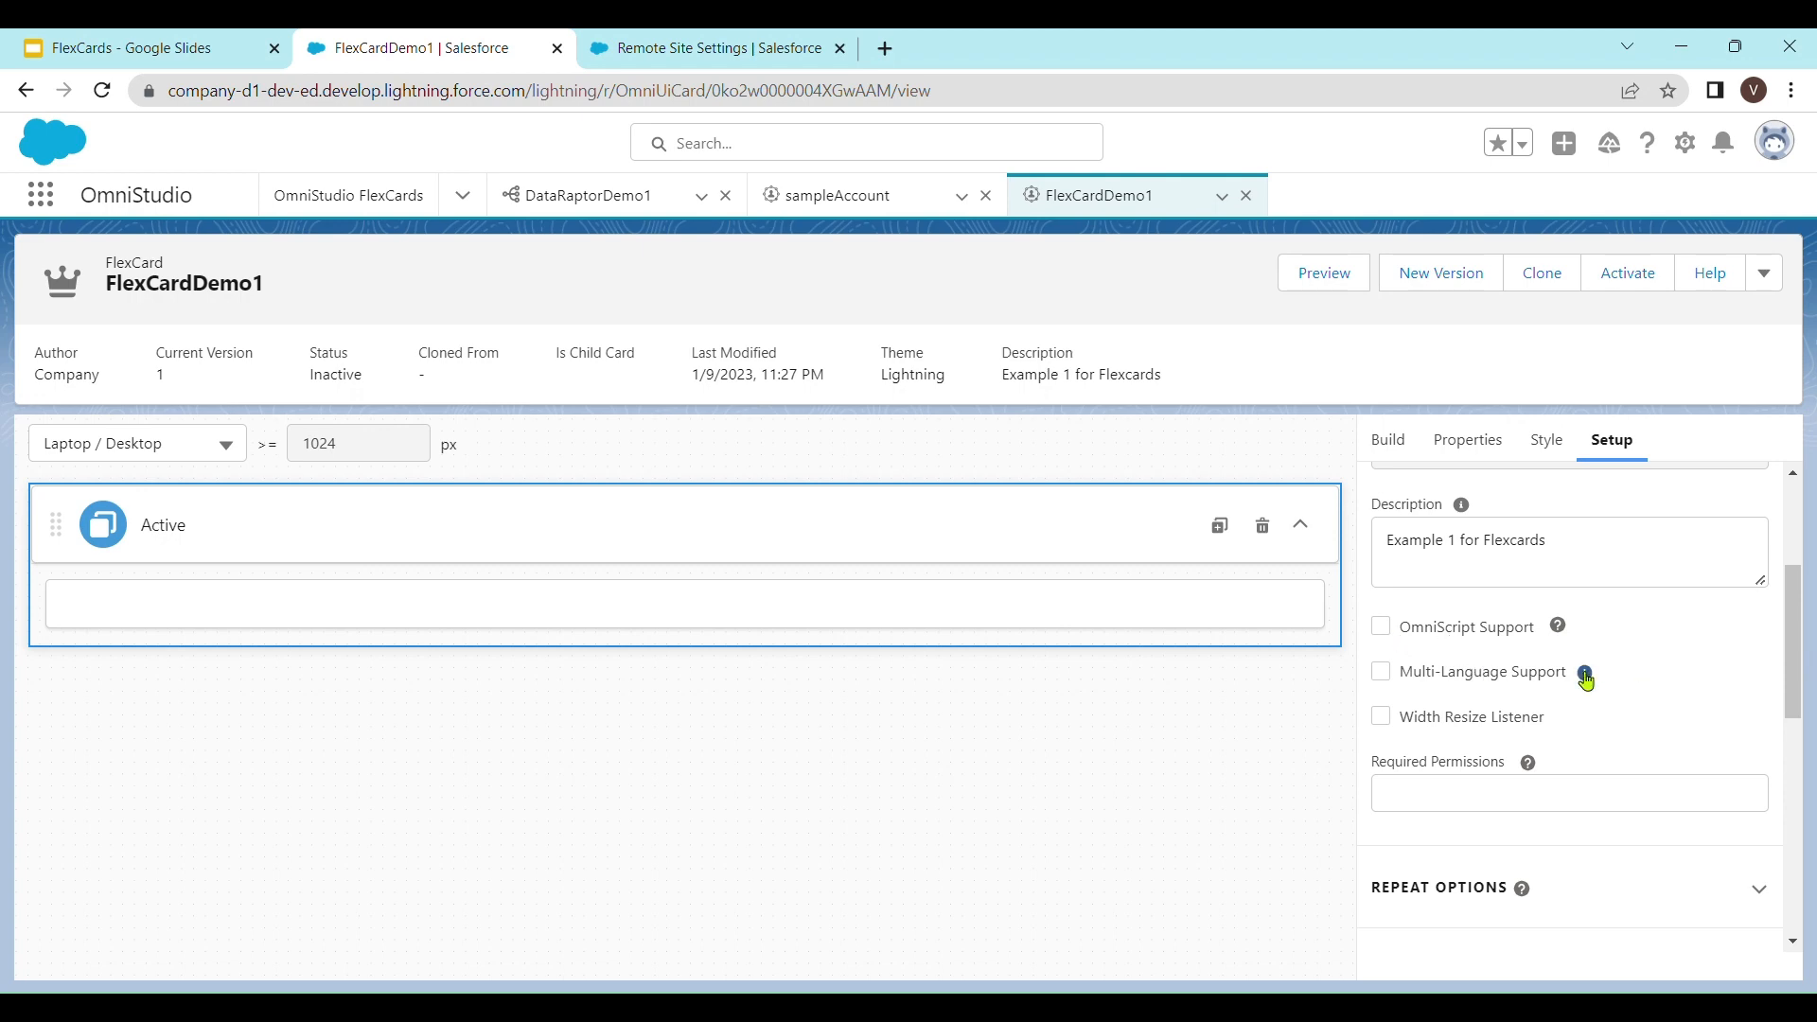
{"action": "left_click", "coordinate": [1382, 627]}
{"action": "left_click", "coordinate": [1382, 628]}
{"action": "left_click_drag", "start_coordinate": [1796, 627], "coordinate": [1798, 732]}
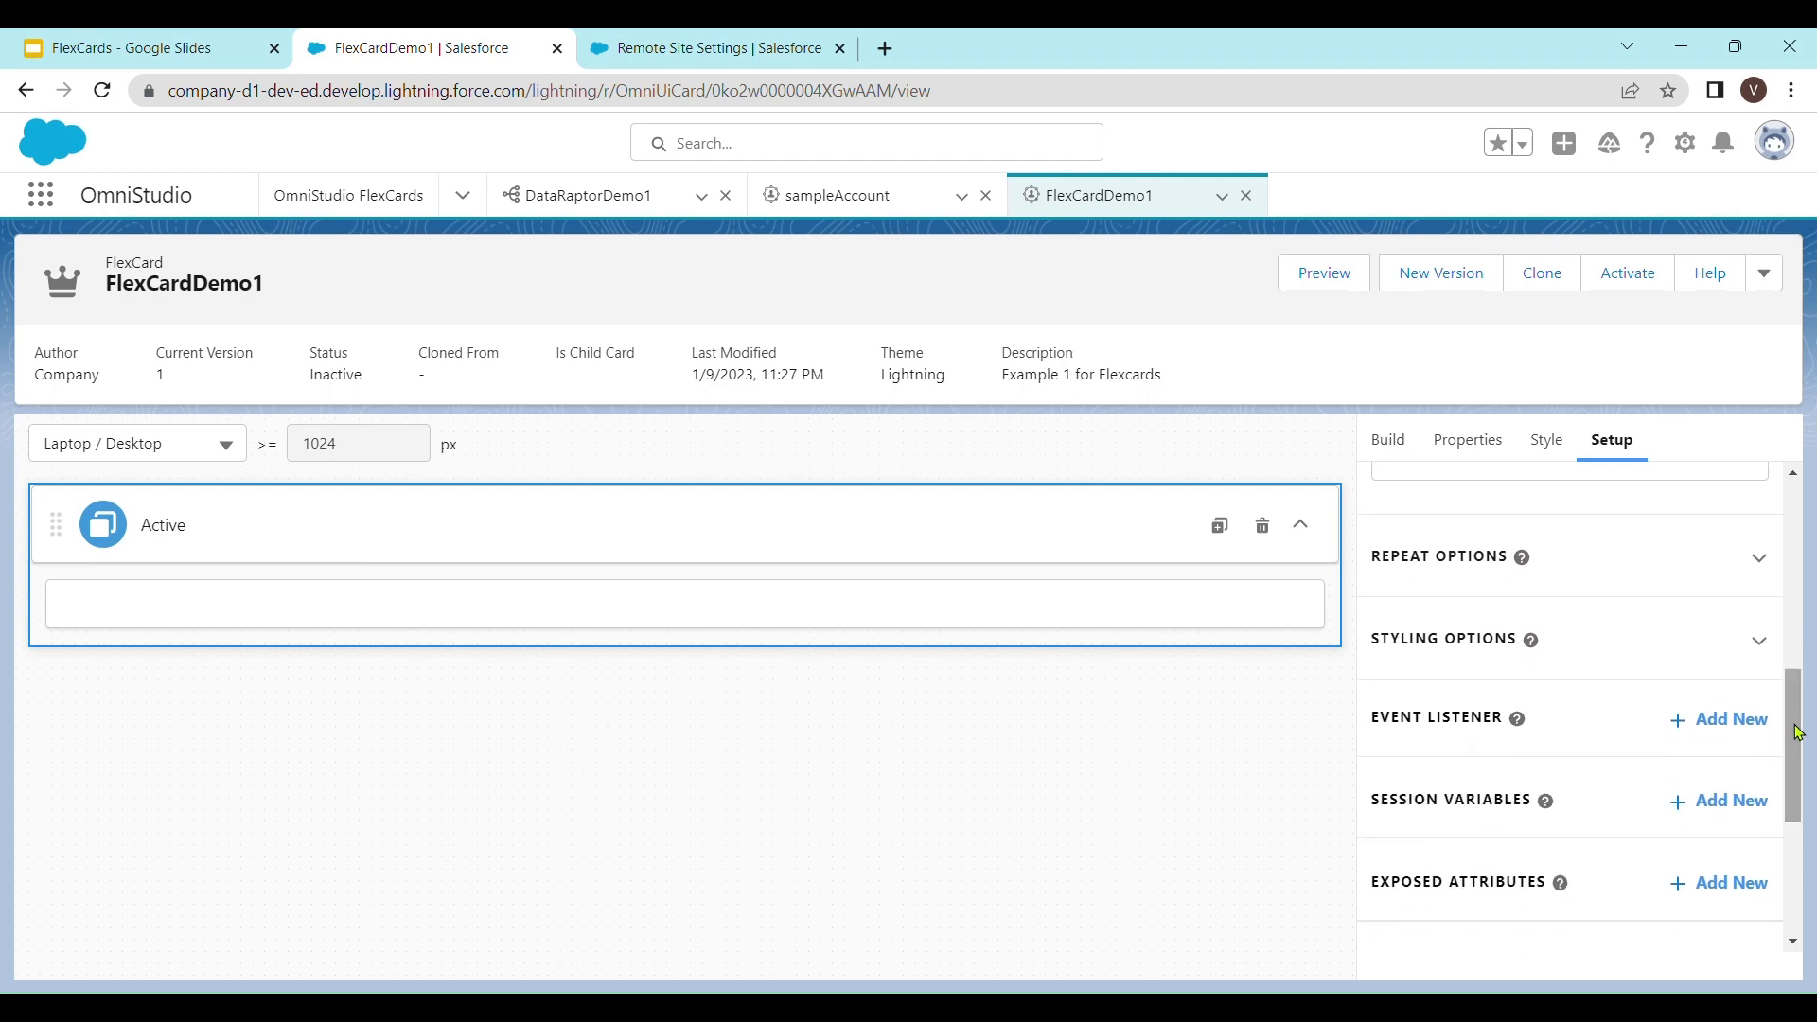
- Consult the help on repeat options and turn off Repeat Records for the card
{"action": "left_click", "coordinate": [1767, 567]}
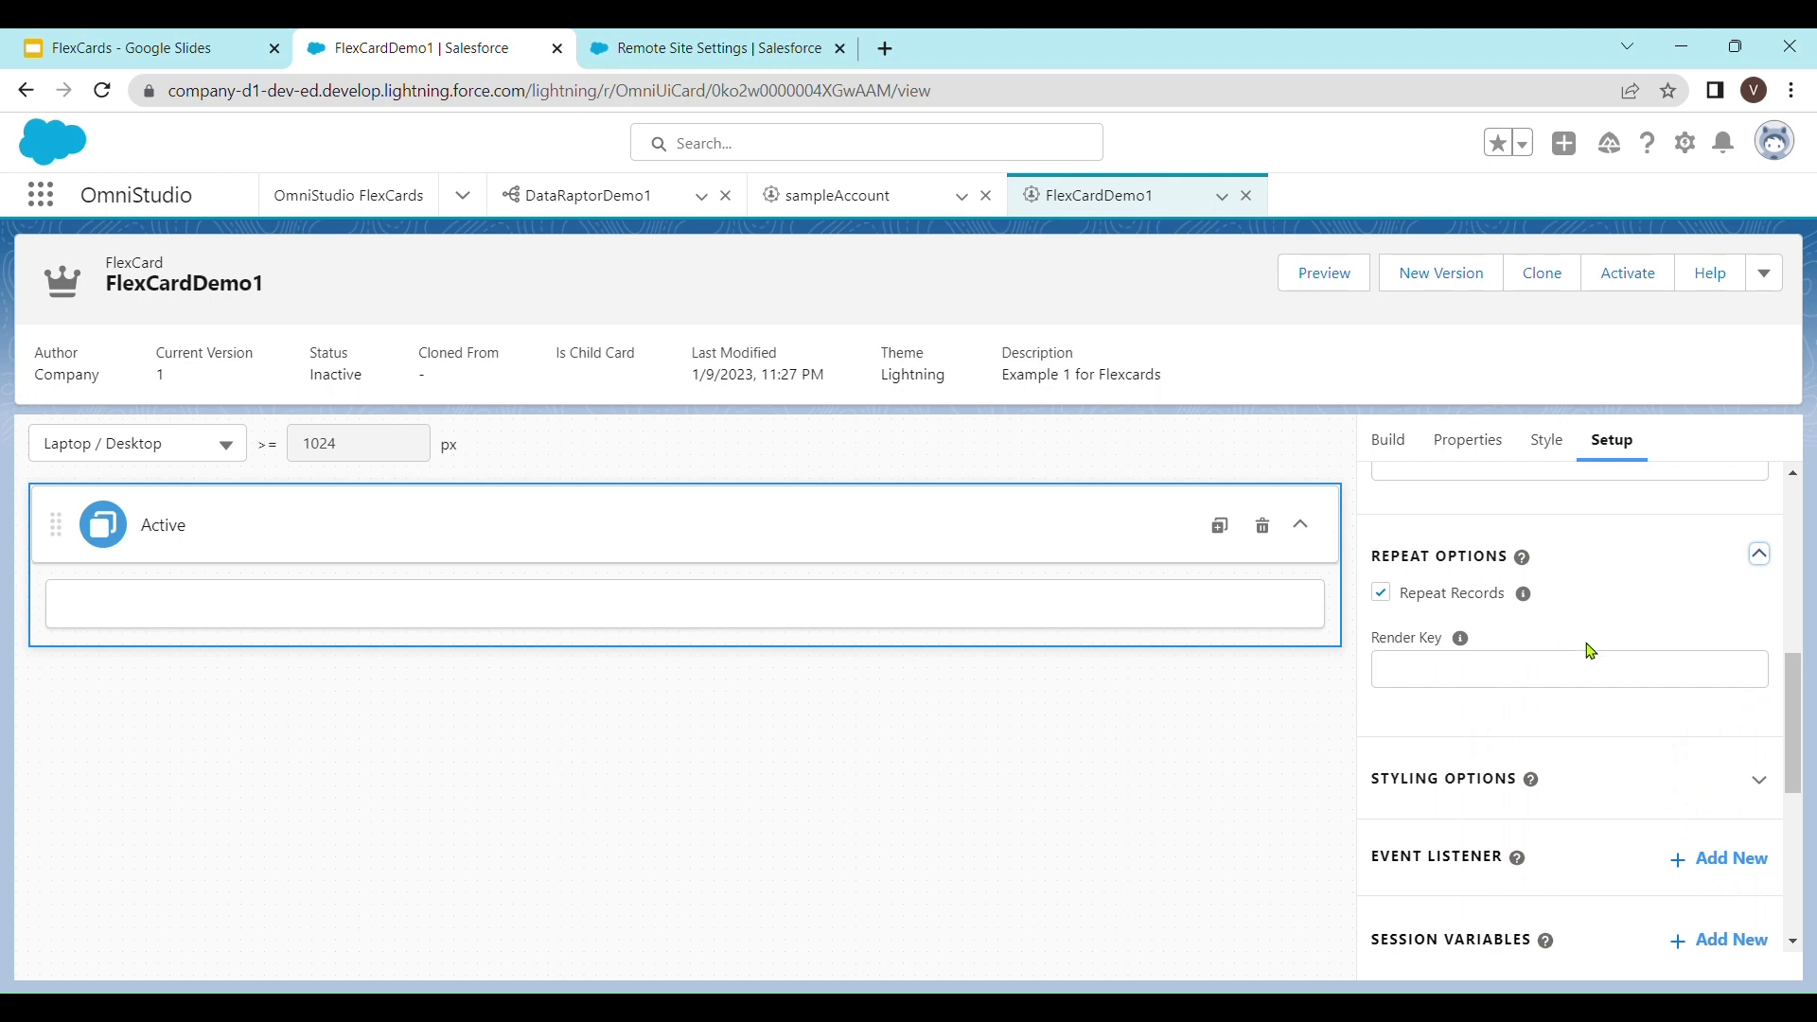
{"action": "left_click", "coordinate": [1524, 559]}
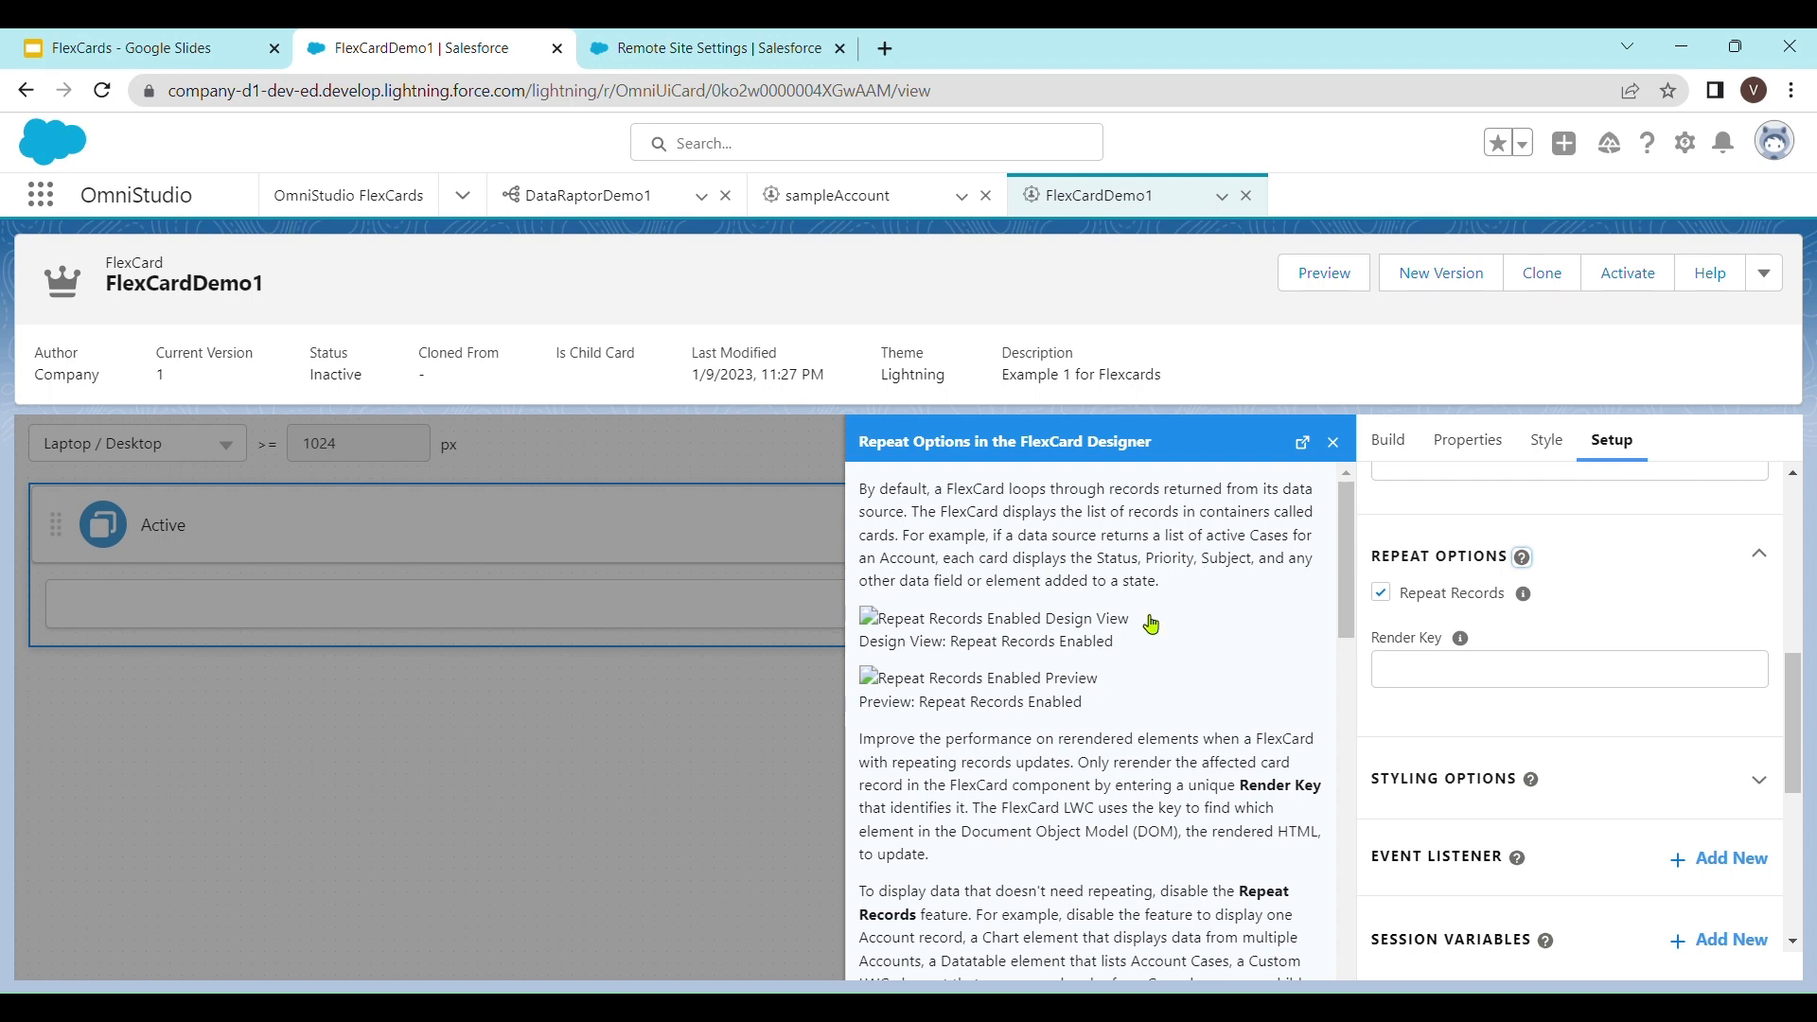
{"action": "left_click_drag", "start_coordinate": [1351, 579], "coordinate": [1362, 716]}
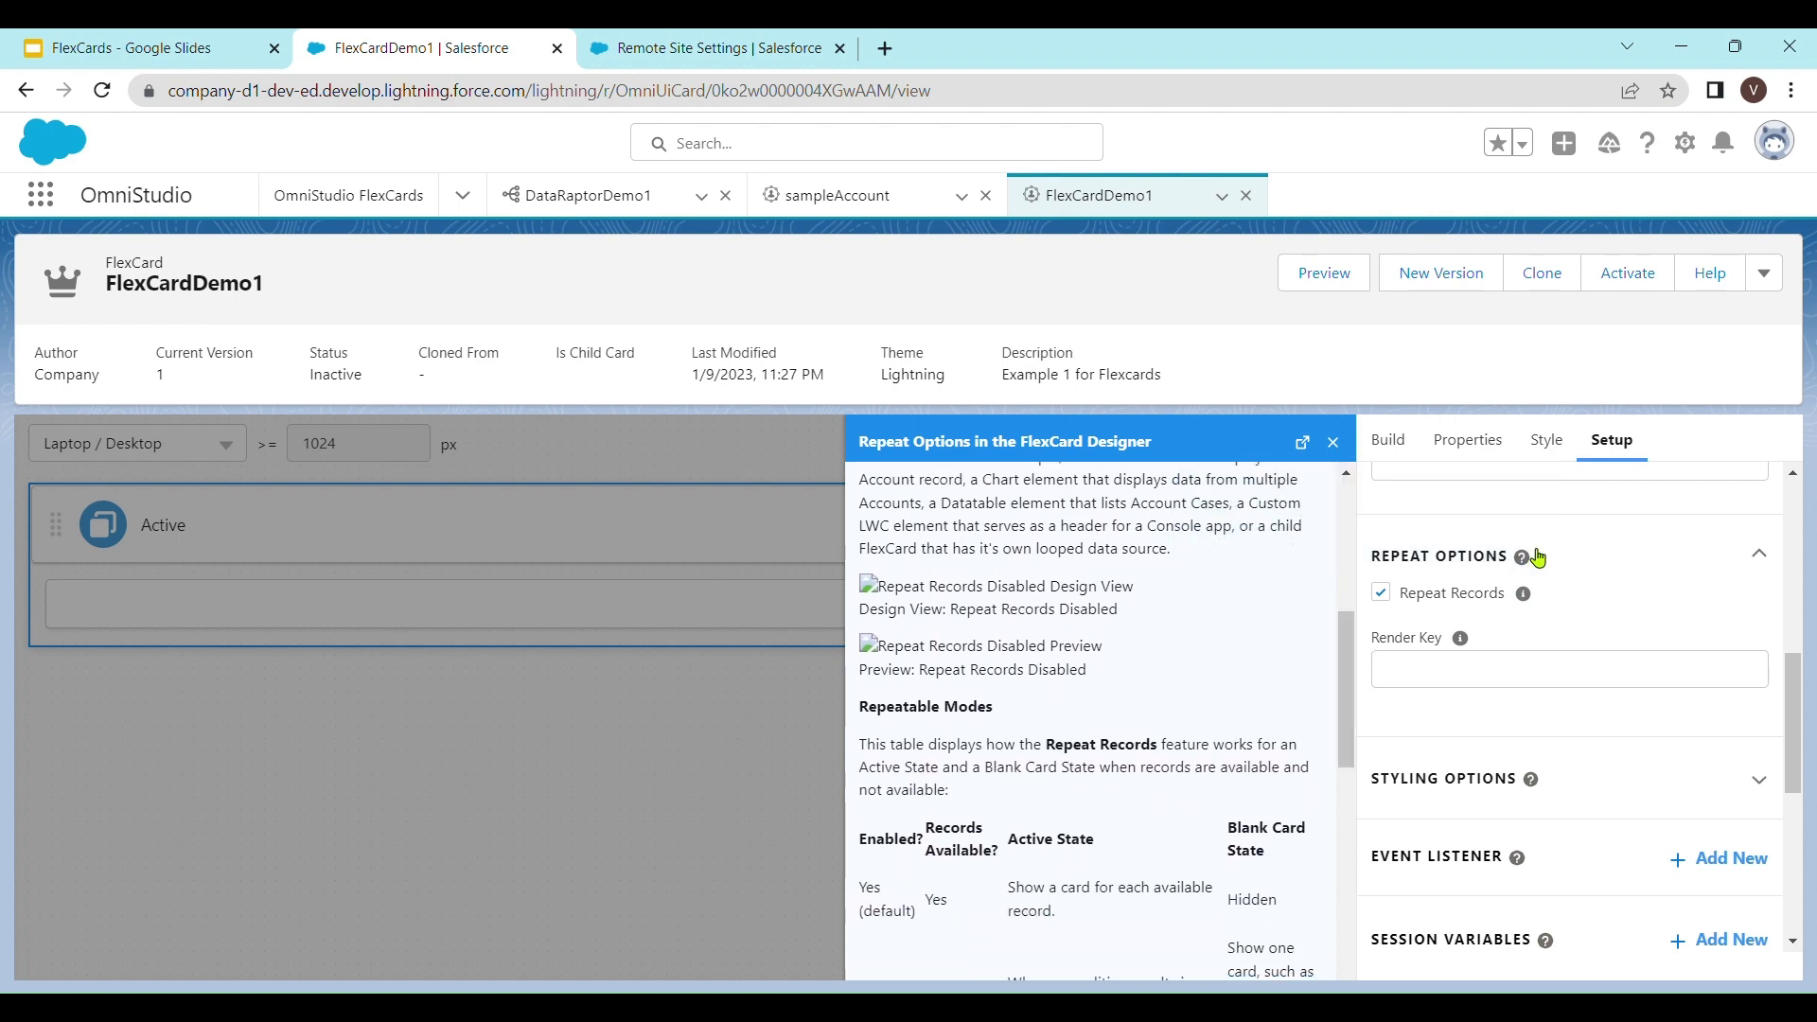
{"action": "left_click", "coordinate": [1334, 442]}
{"action": "mouse_move", "coordinate": [1465, 640]}
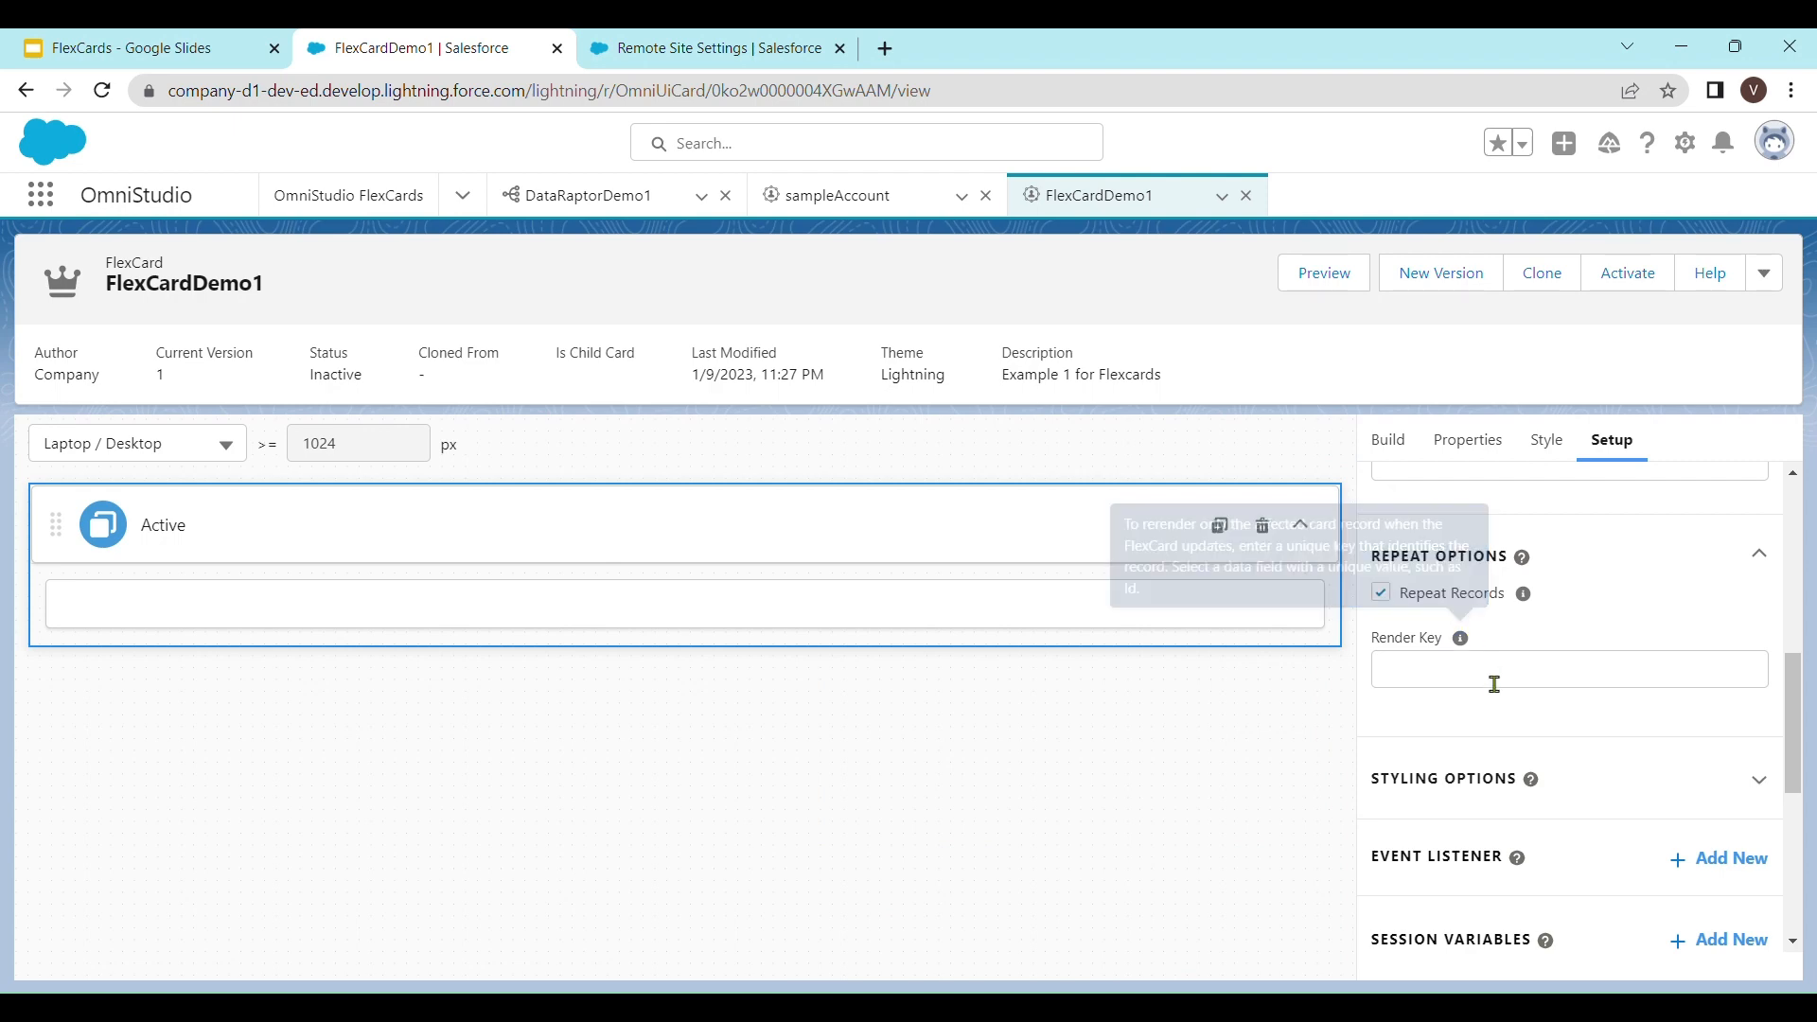
{"action": "mouse_move", "coordinate": [1525, 602]}
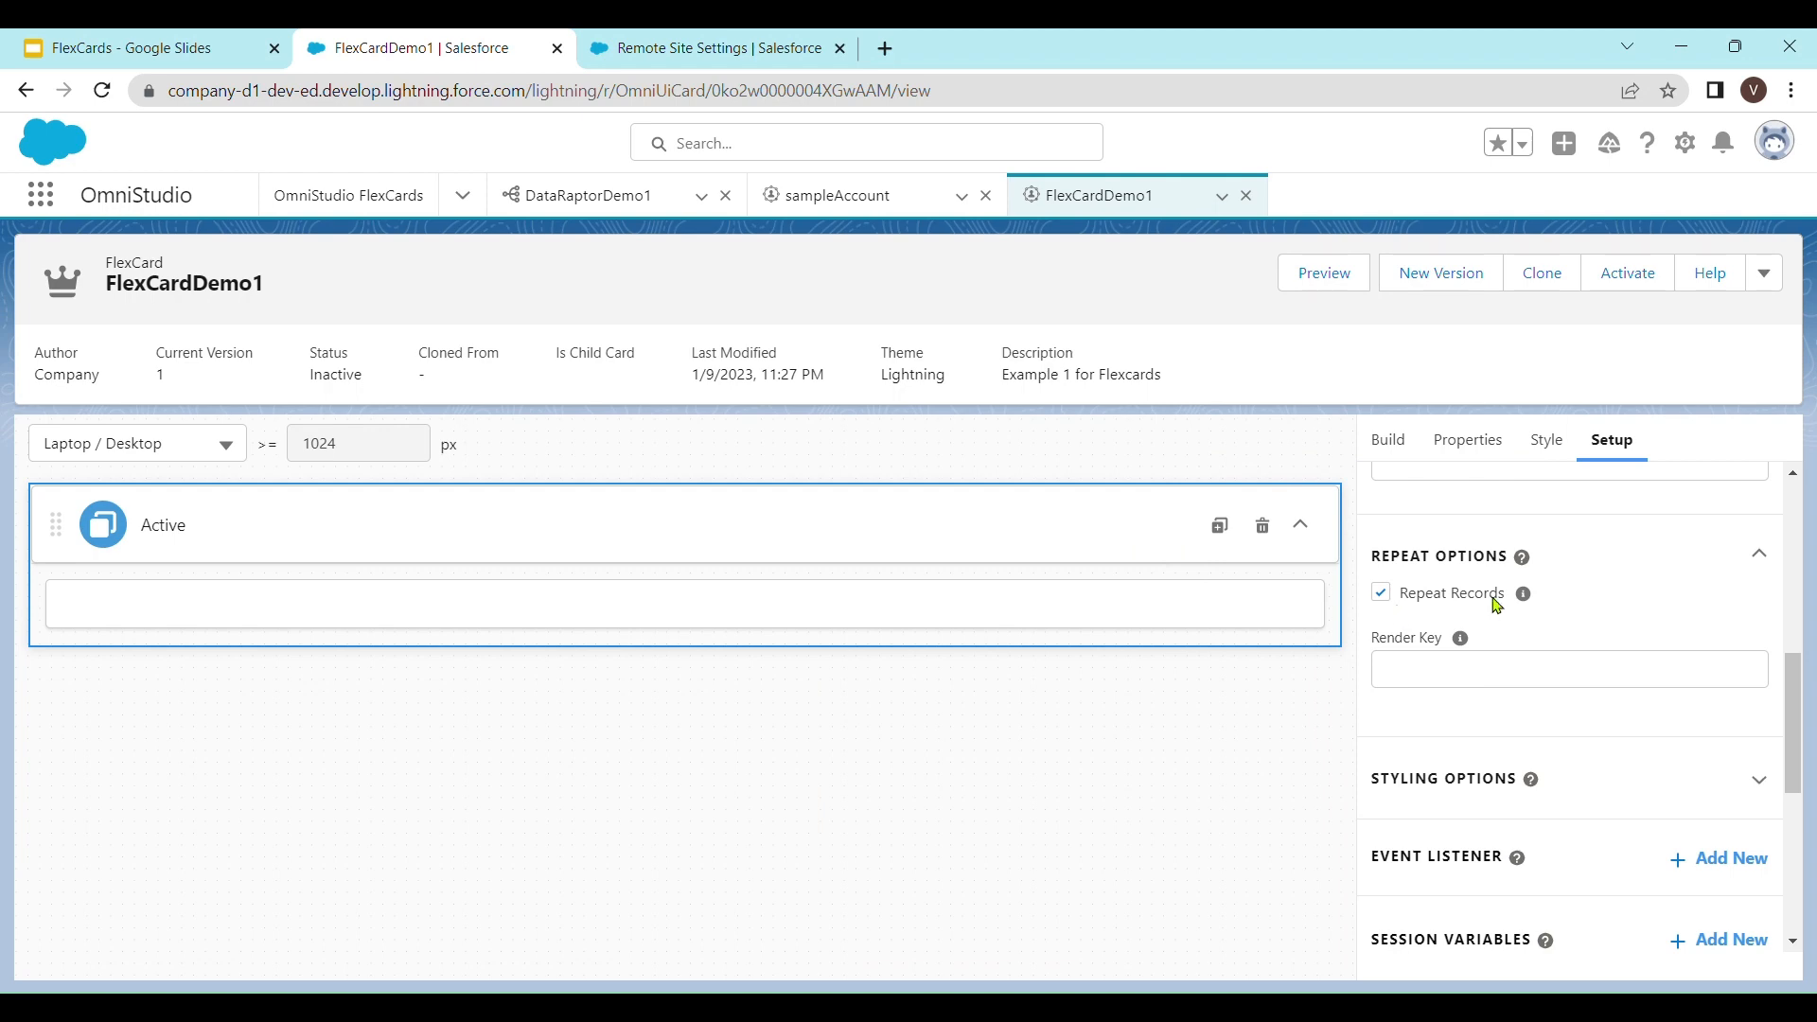
{"action": "left_click", "coordinate": [1382, 592]}
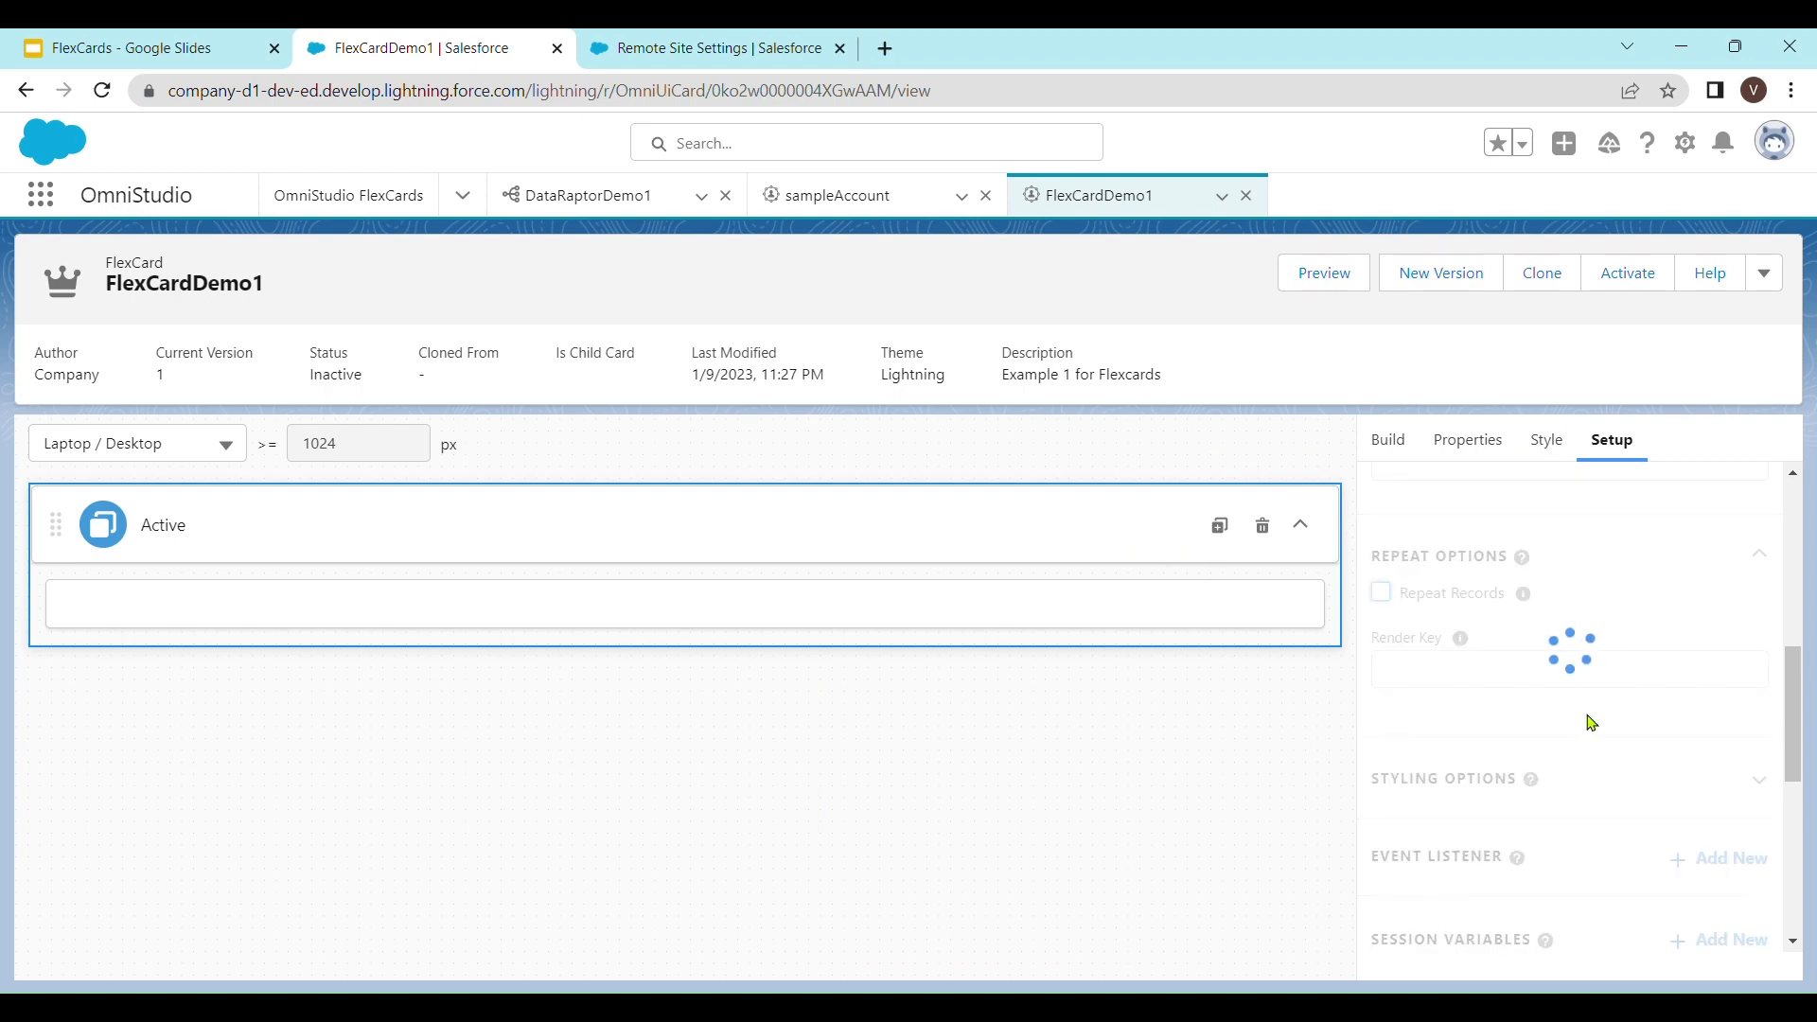
- Examine the card's styling options, event listener, session variables, exposed attributes and data source type choices
{"action": "scroll", "coordinate": [1592, 723], "scroll_direction": "down", "scroll_amount": 1}
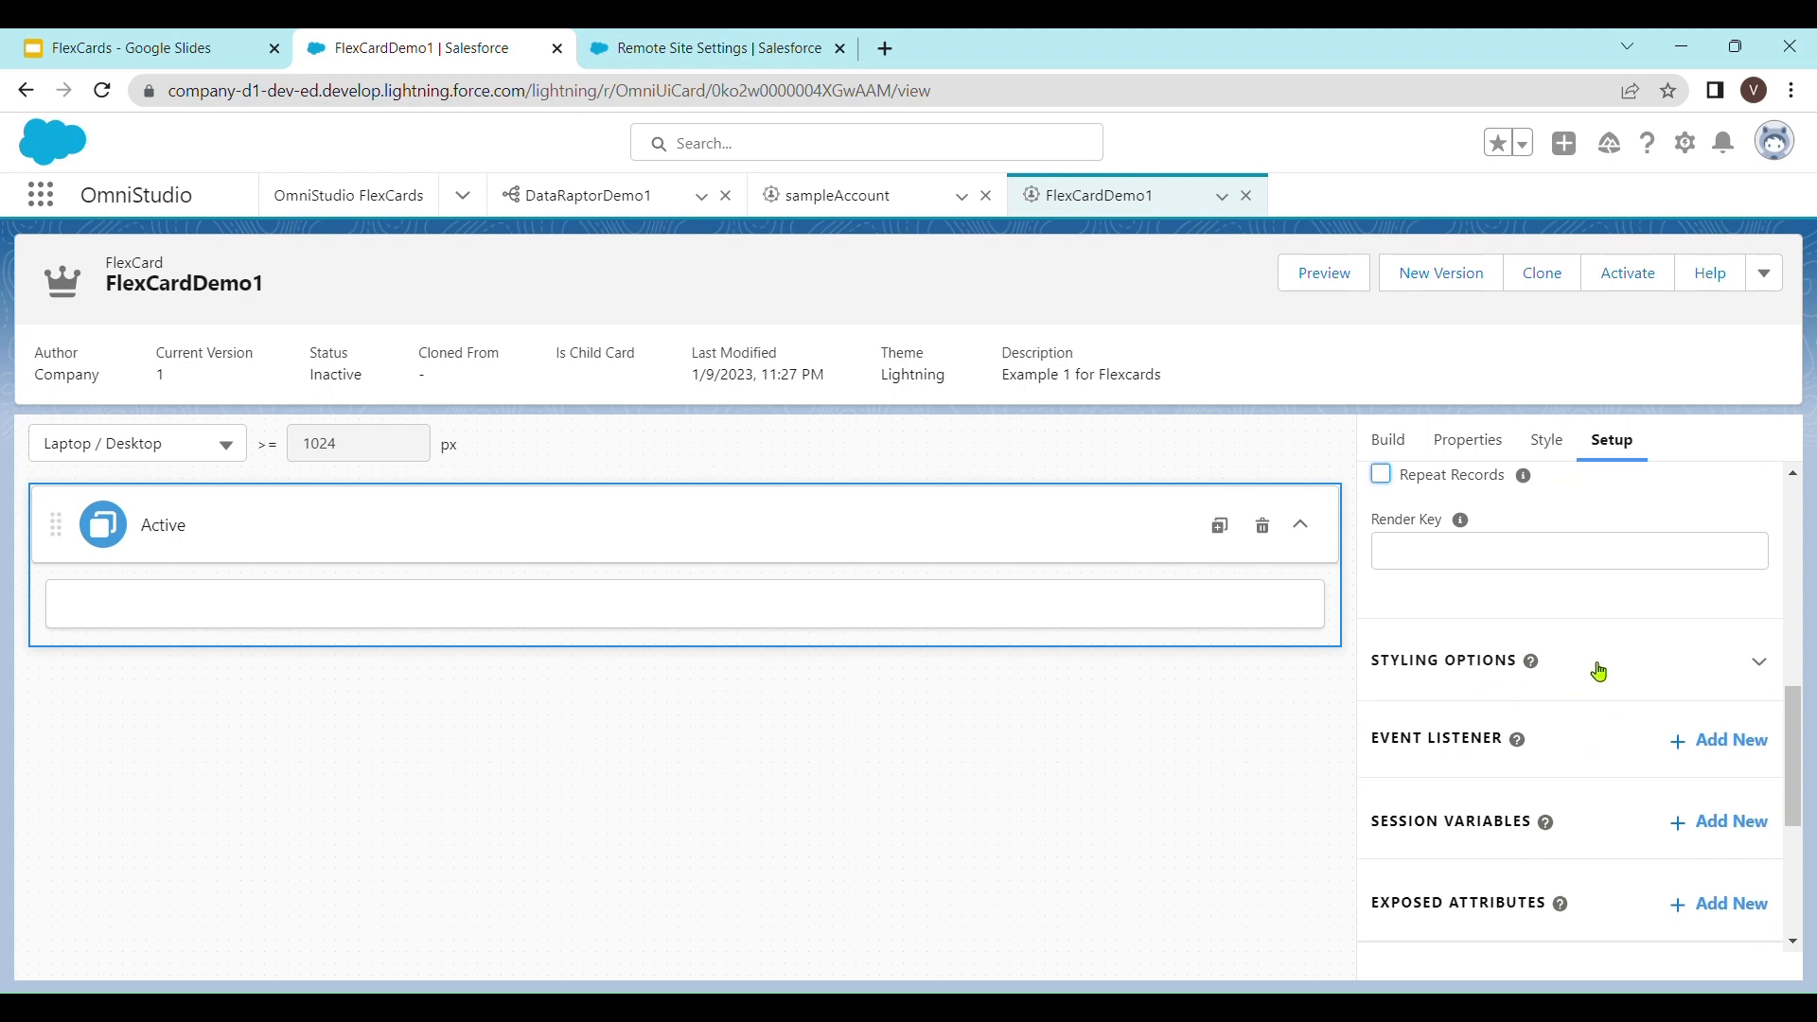
{"action": "left_click", "coordinate": [1757, 667]}
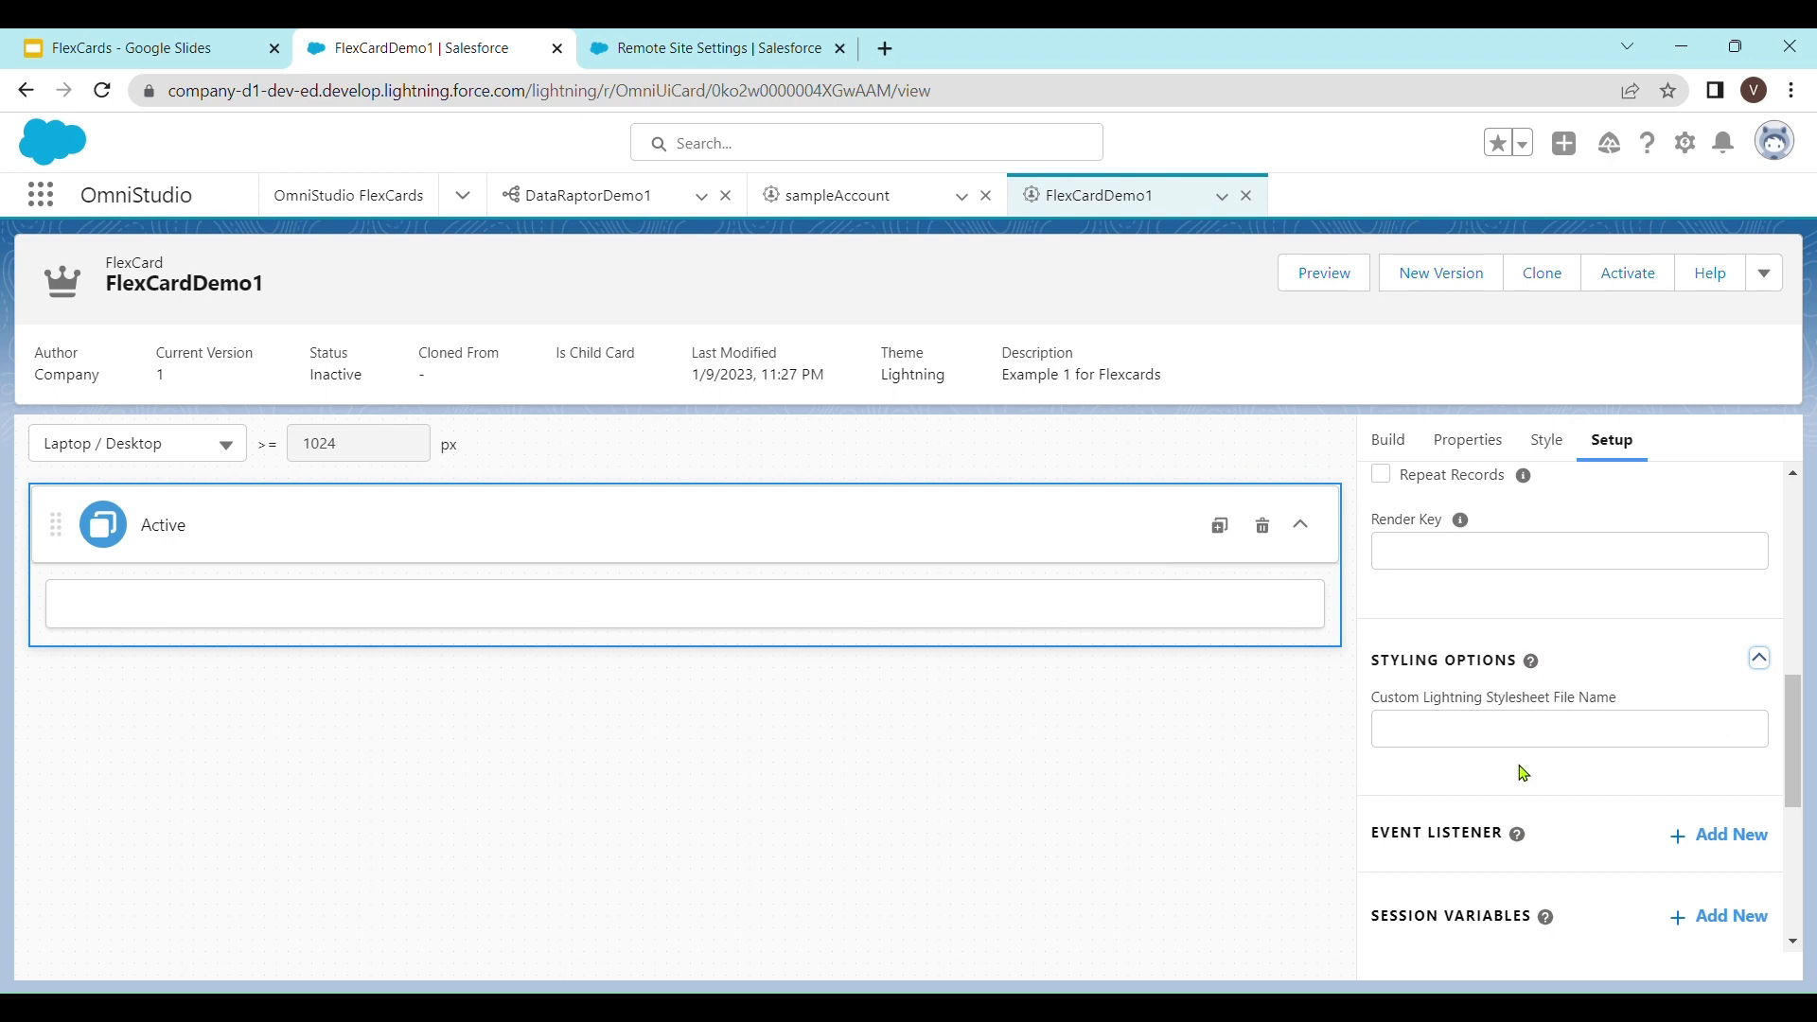
{"action": "scroll", "coordinate": [1505, 761], "scroll_direction": "down", "scroll_amount": 1}
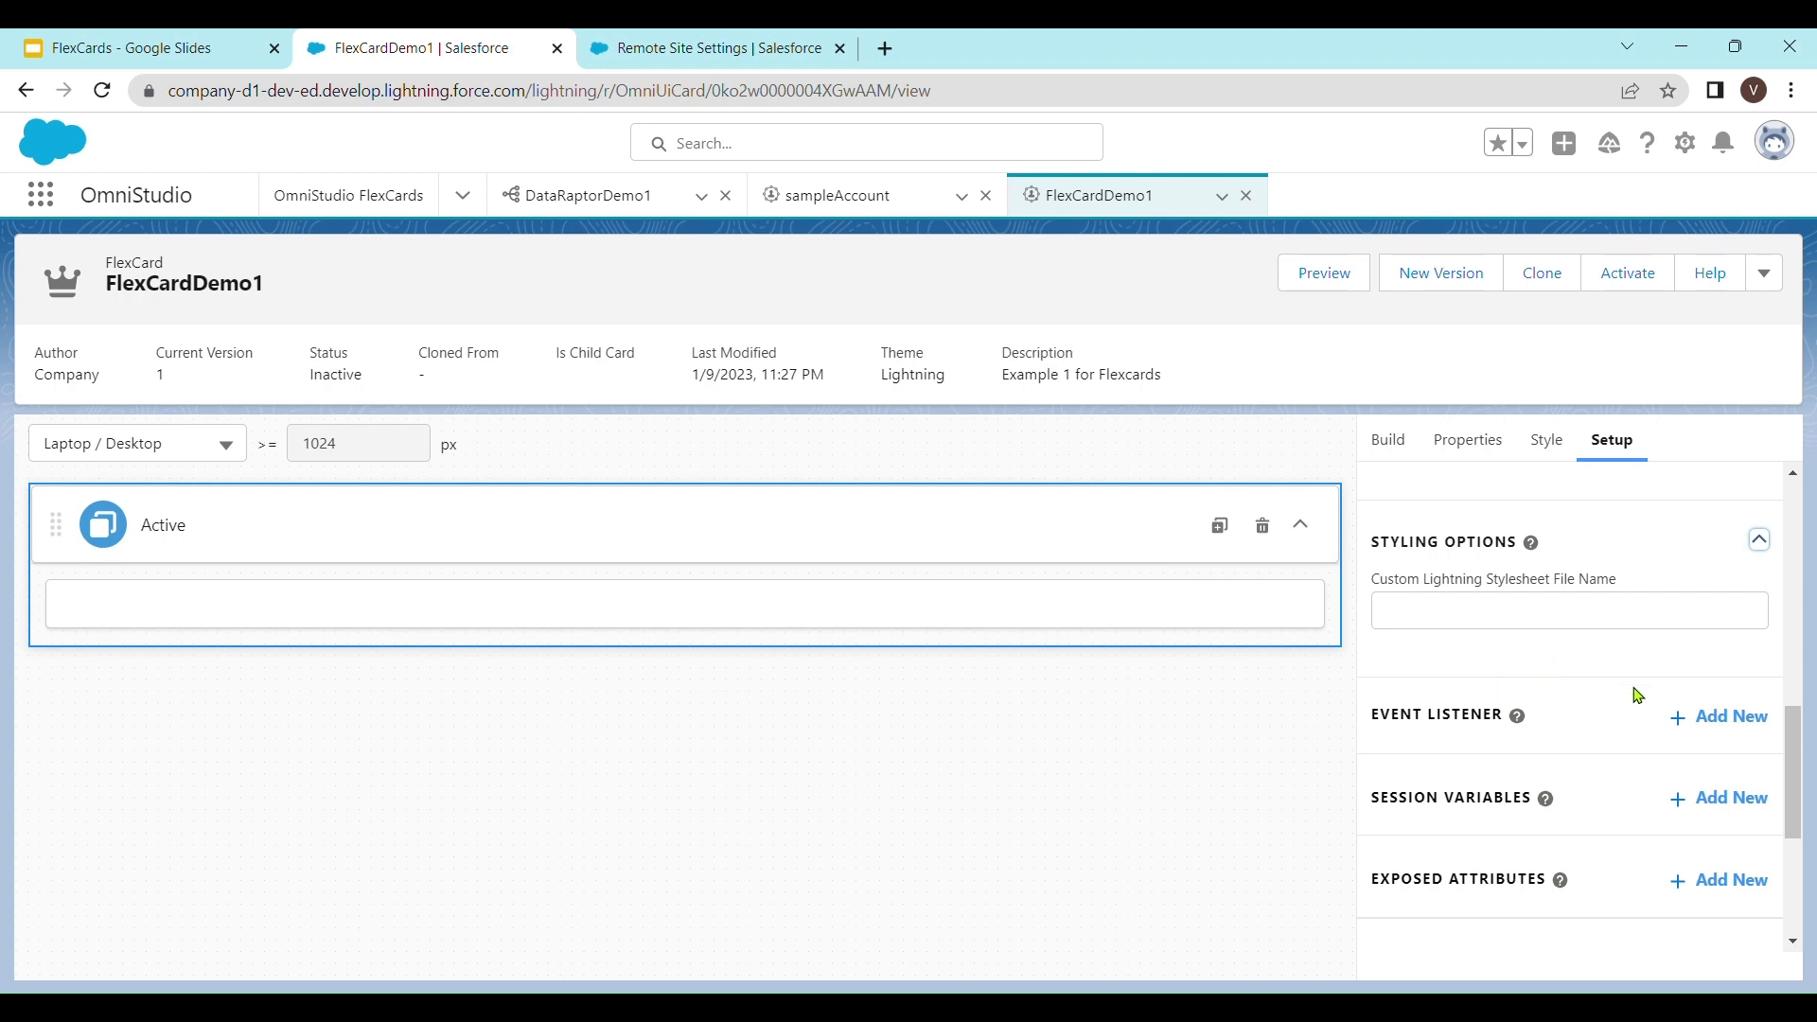
{"action": "scroll", "coordinate": [1643, 710], "scroll_direction": "down", "scroll_amount": 1}
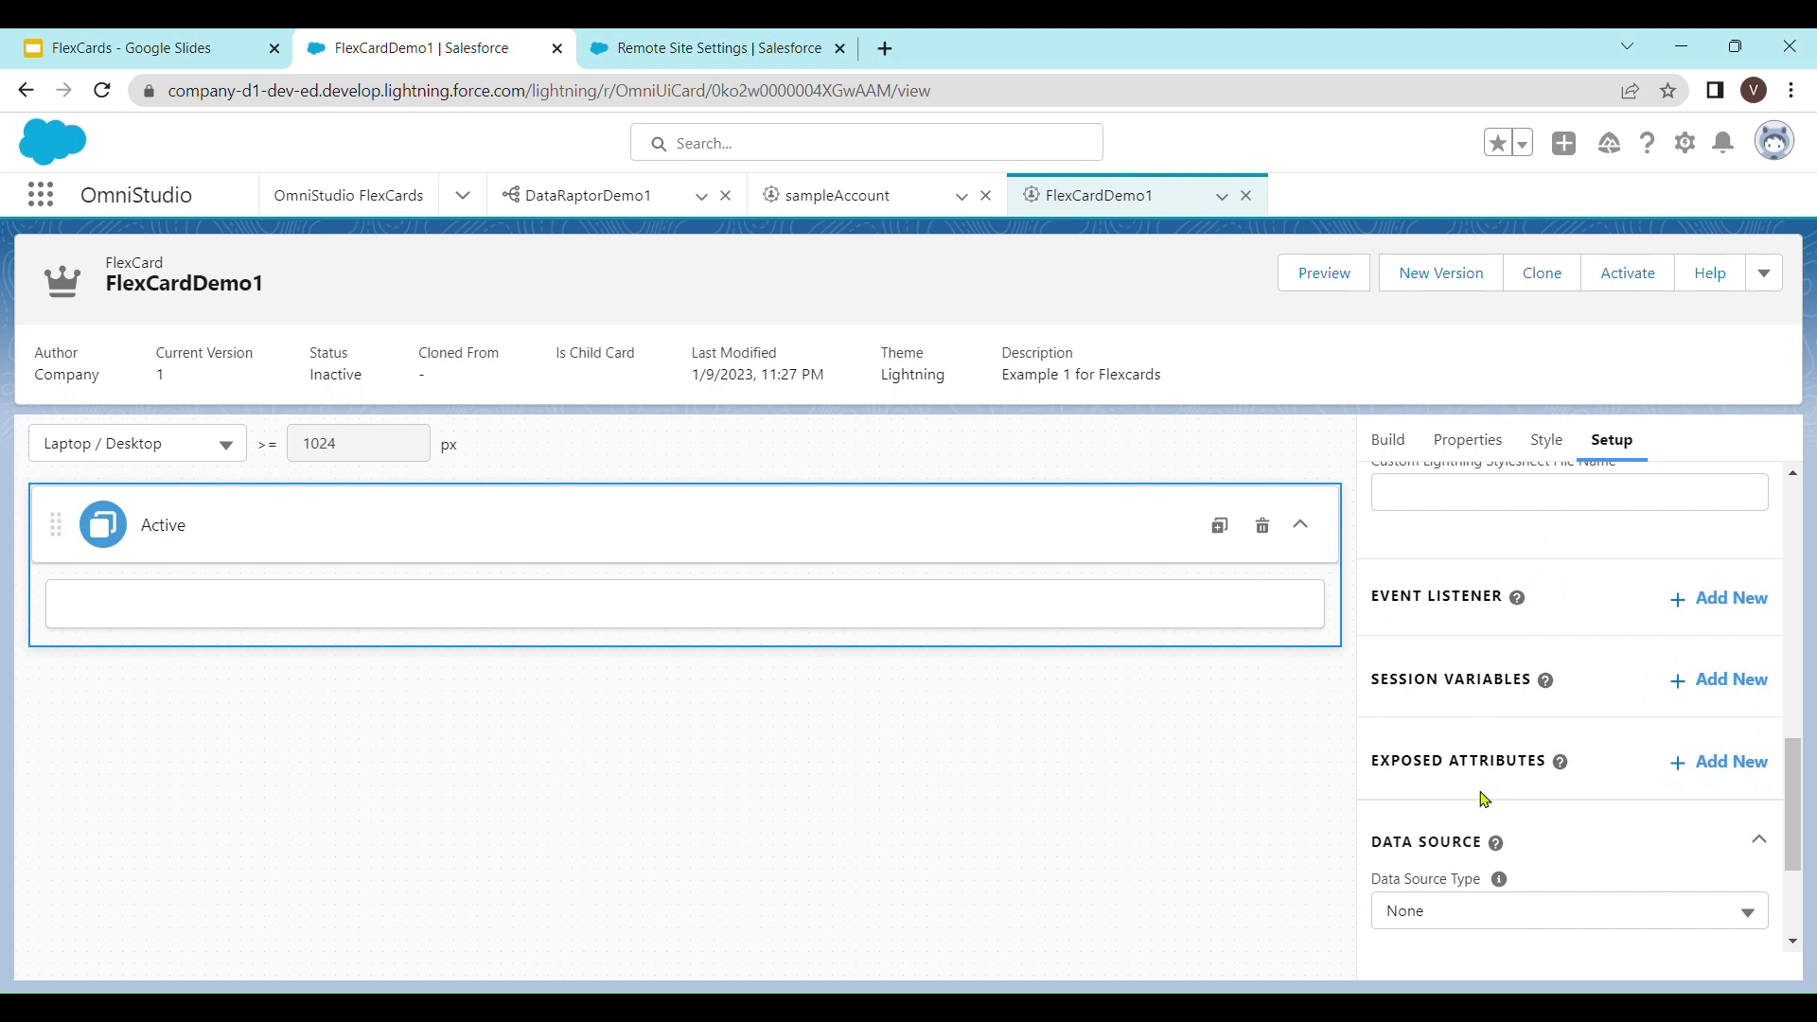
{"action": "scroll", "coordinate": [1581, 795], "scroll_direction": "down", "scroll_amount": 3}
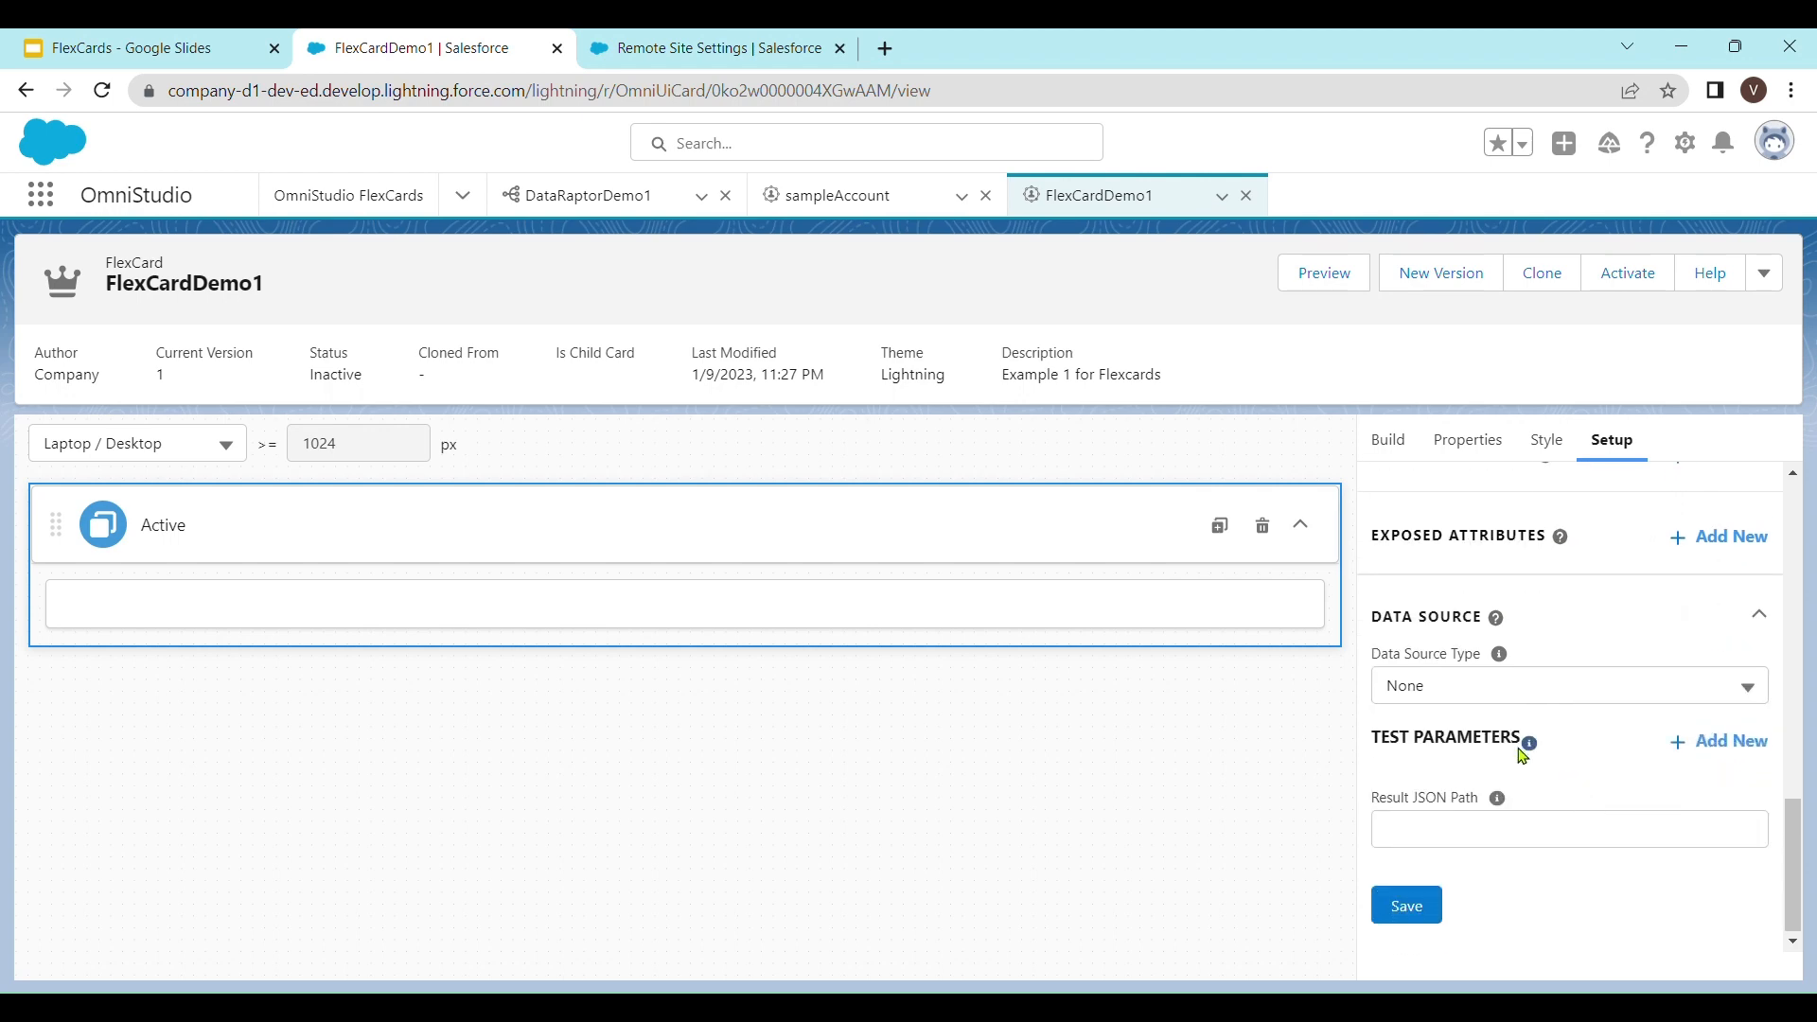
{"action": "left_click", "coordinate": [1748, 690]}
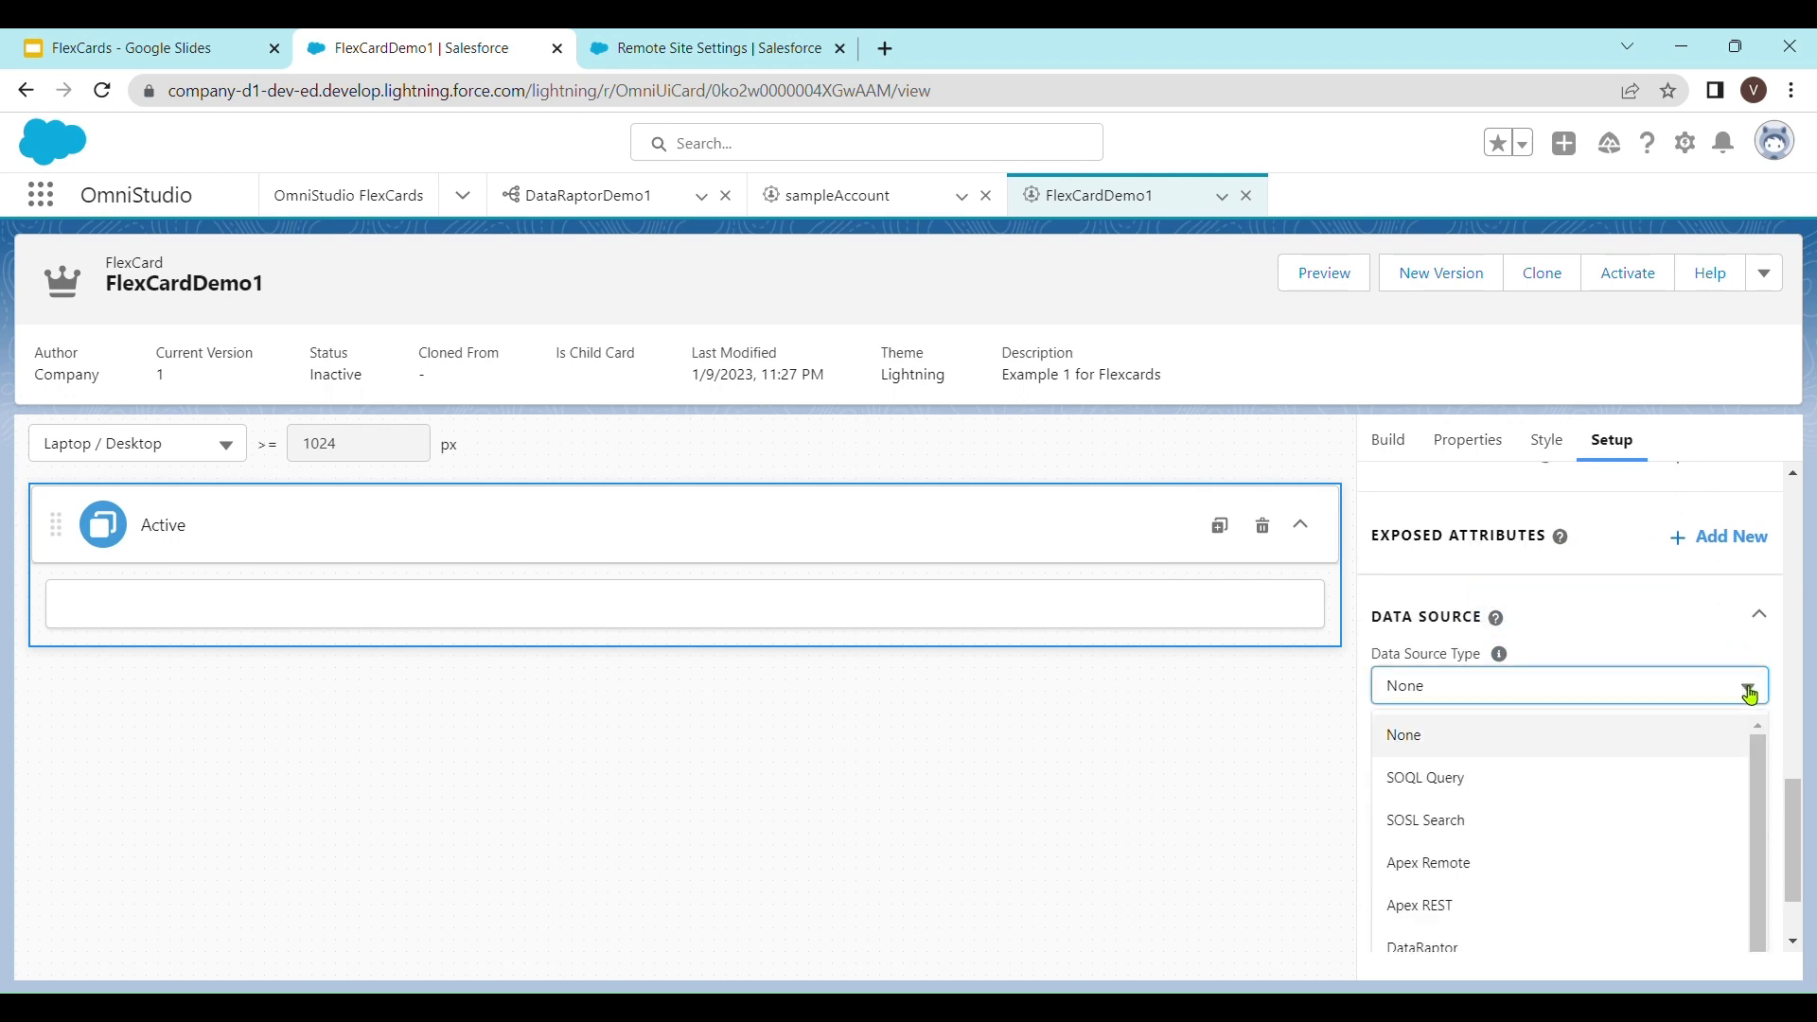
{"action": "left_click", "coordinate": [1782, 712]}
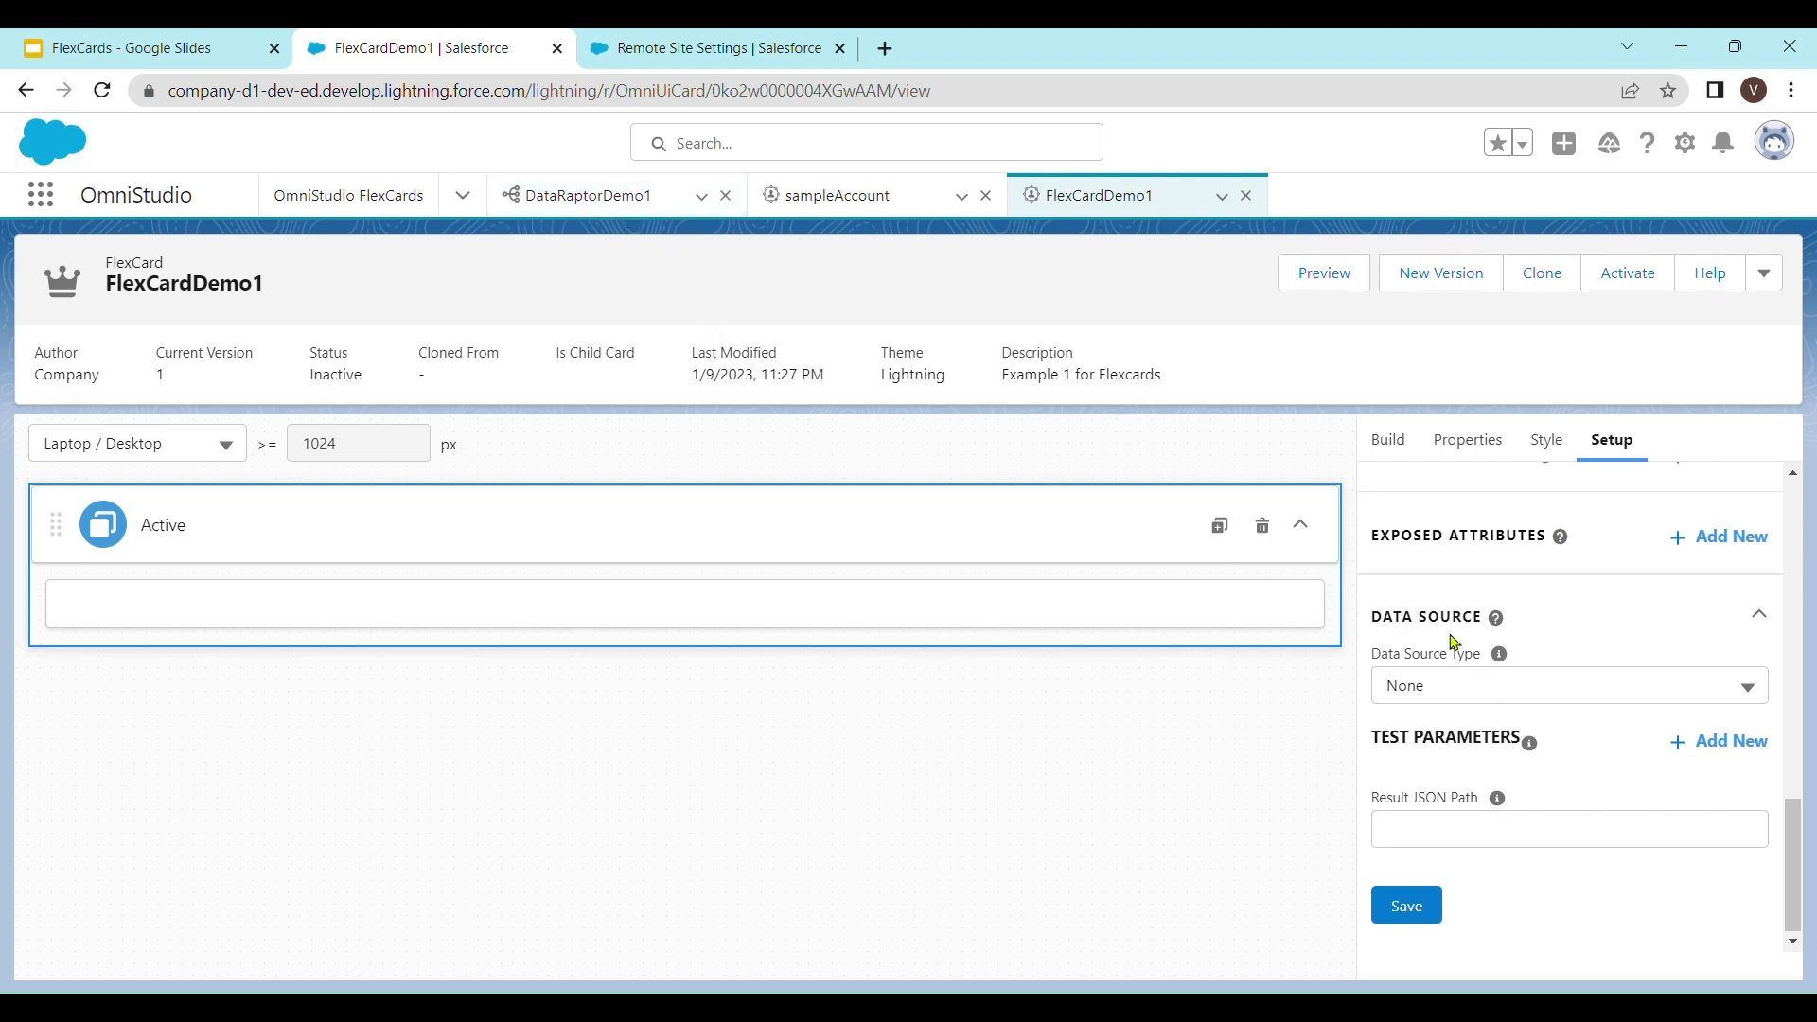
- Set the card's data source type to DataRaptor with DataRaptorDemo1 as the interface name
{"action": "left_click", "coordinate": [1500, 688]}
{"action": "scroll", "coordinate": [1508, 859], "scroll_direction": "down", "scroll_amount": 2}
{"action": "left_click", "coordinate": [1505, 849]}
{"action": "left_click", "coordinate": [1486, 778]}
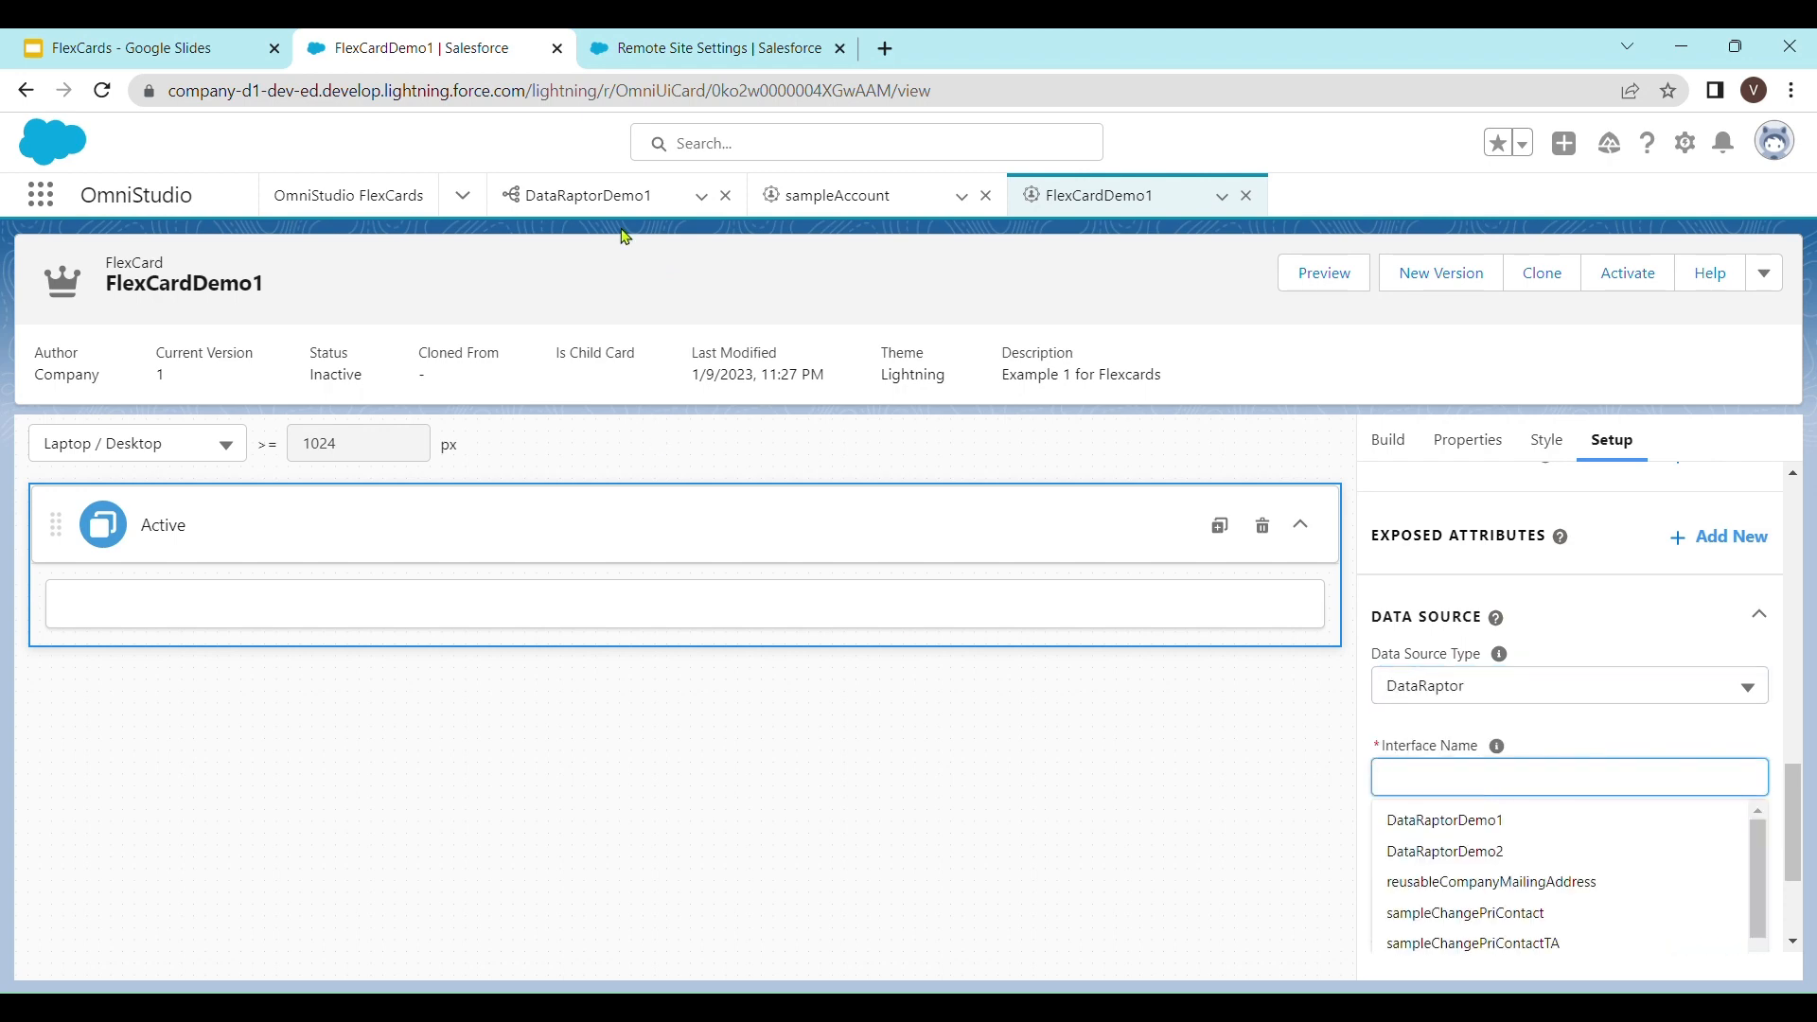
{"action": "left_click", "coordinate": [1521, 821]}
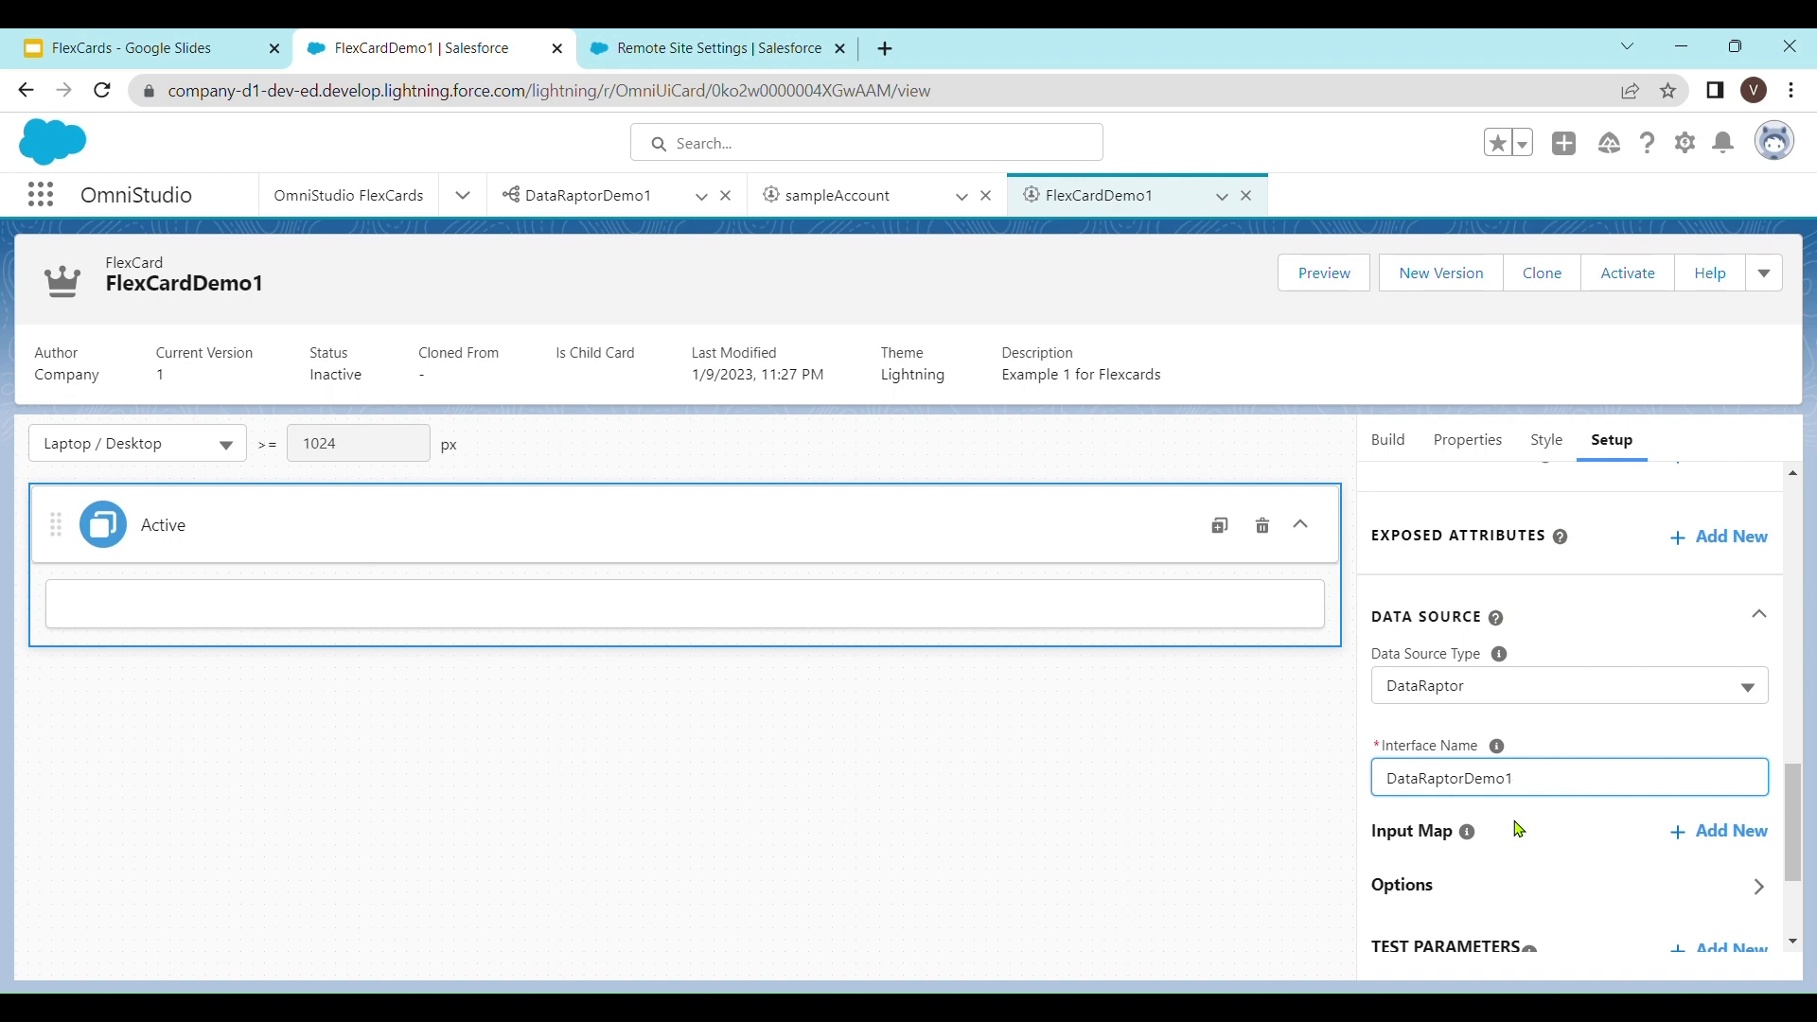
{"action": "scroll", "coordinate": [1578, 864], "scroll_direction": "down", "scroll_amount": 3}
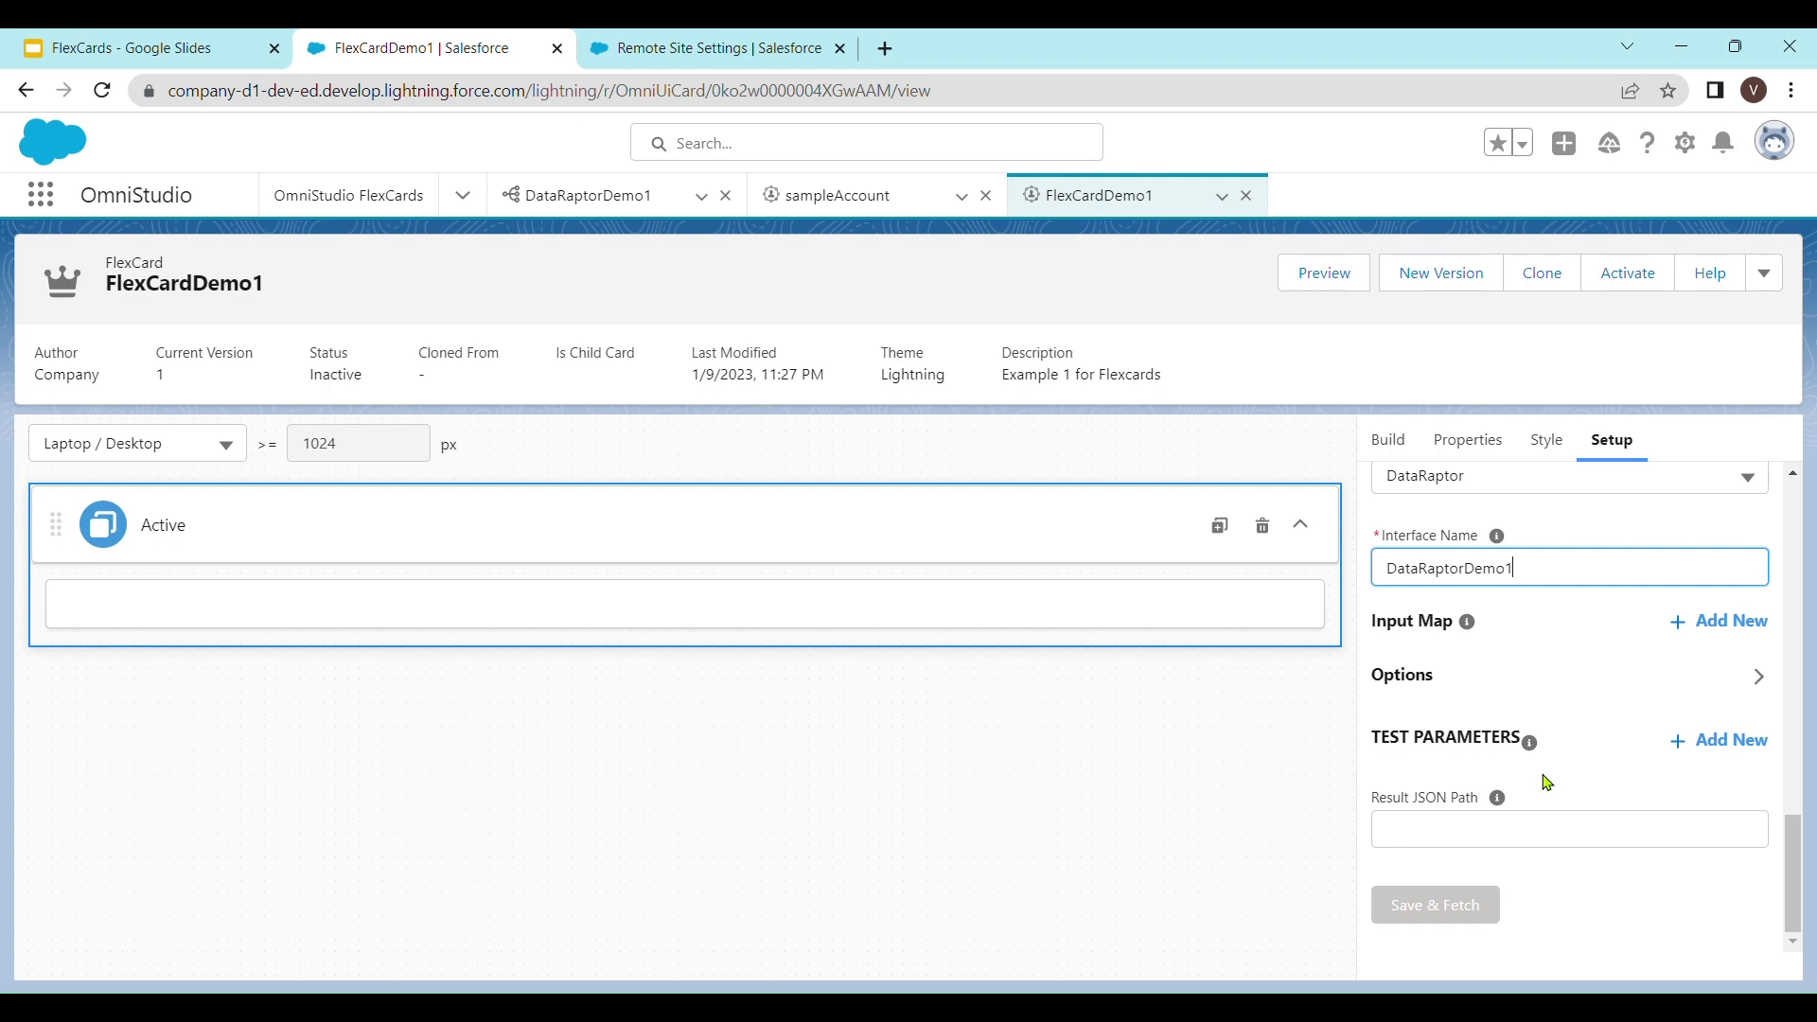
{"action": "left_click", "coordinate": [1453, 843]}
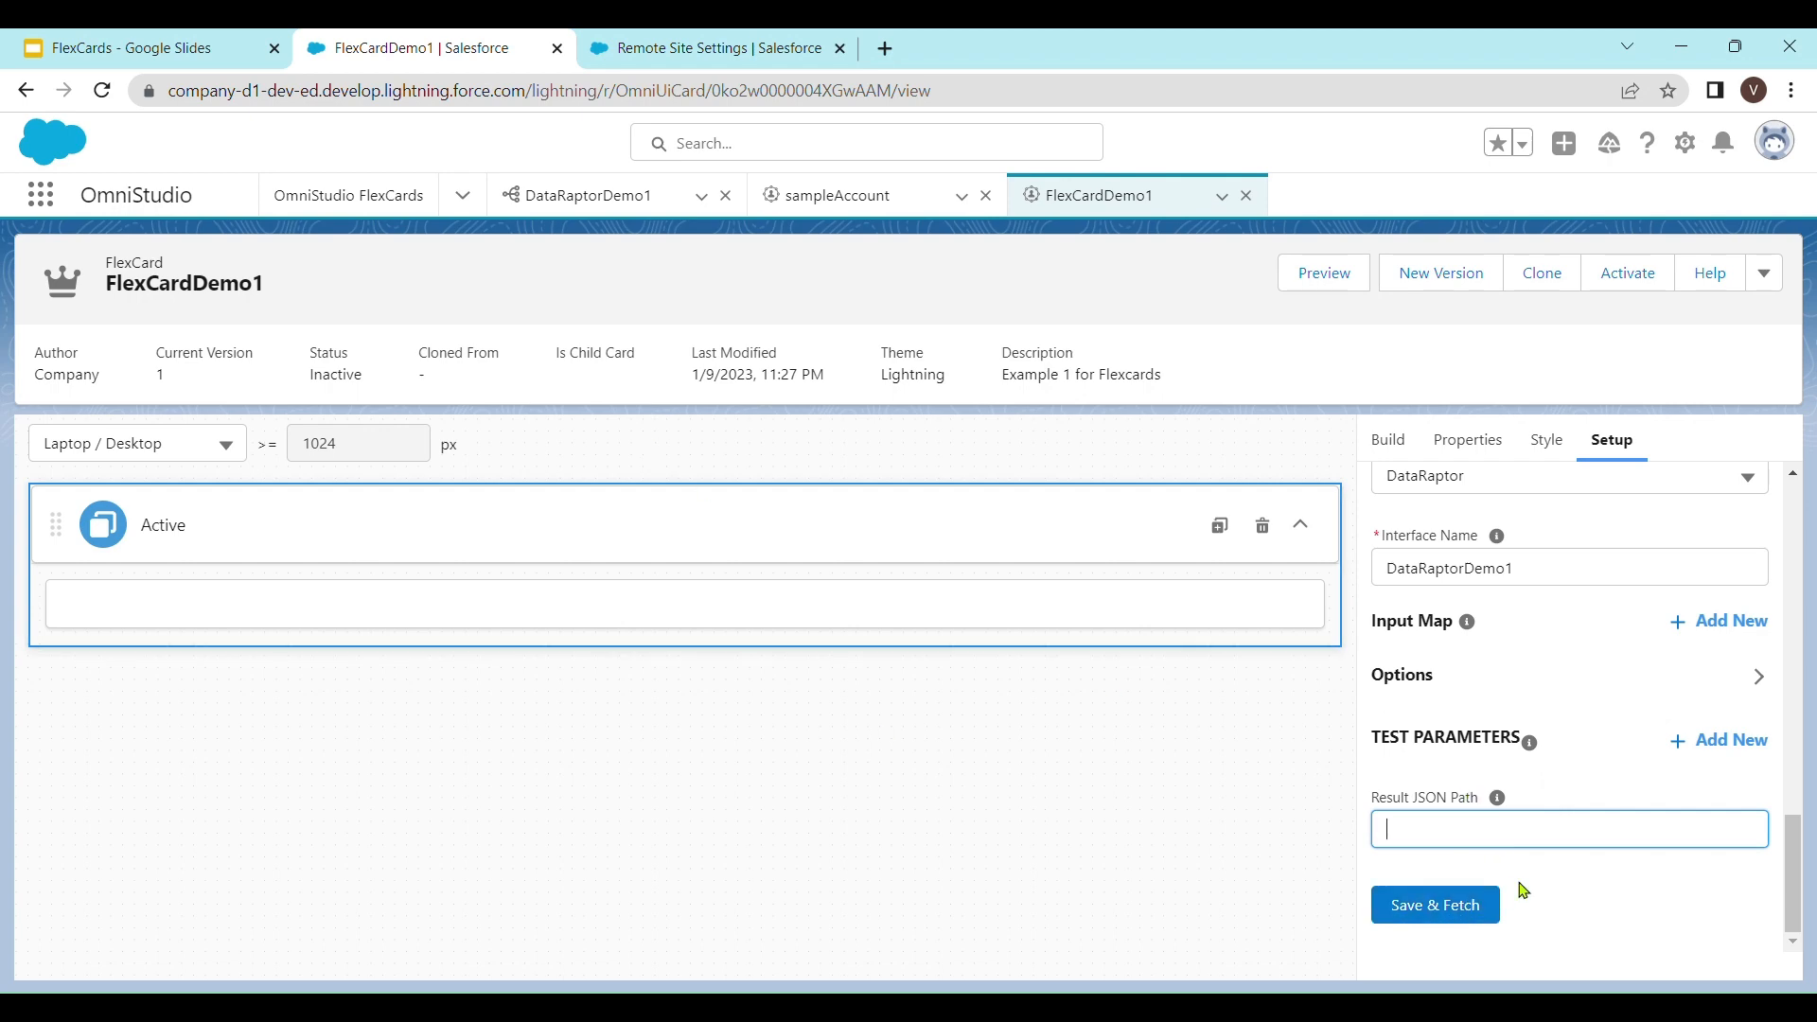
- Check the Key input parameter in DataRaptorDemo1's preview, using Acme as its value
{"action": "left_click", "coordinate": [637, 213]}
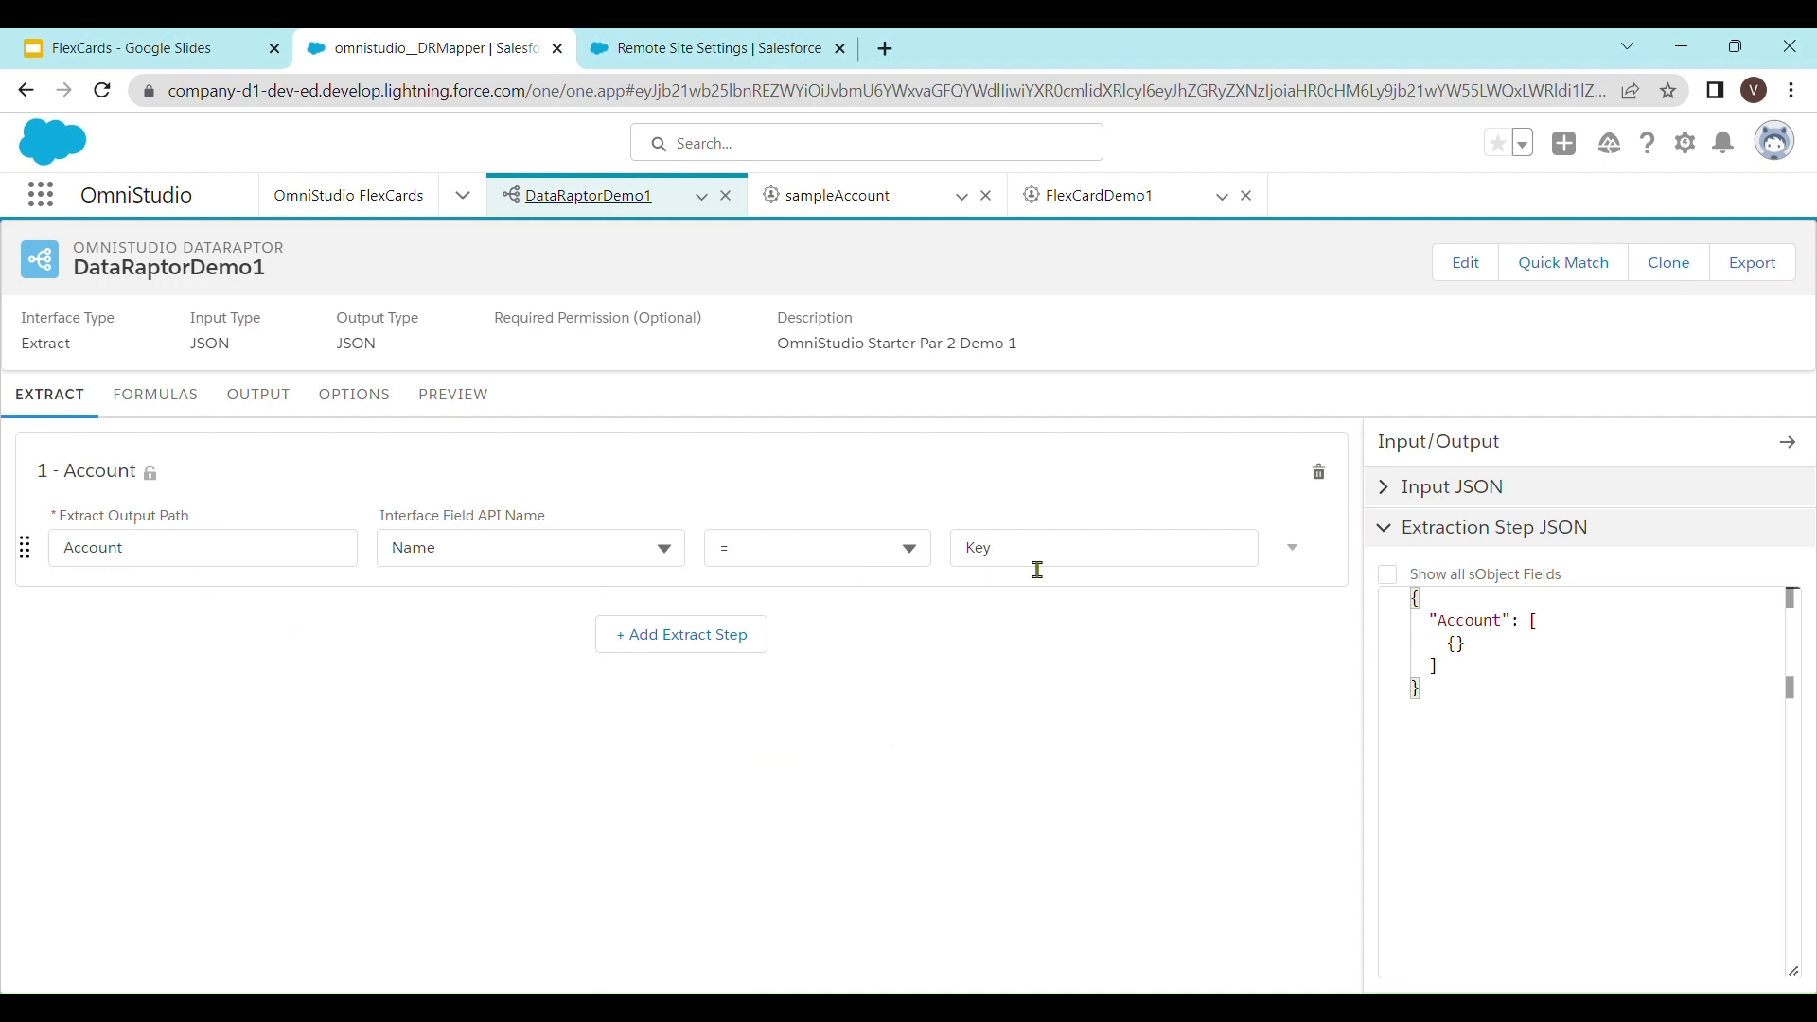
{"action": "left_click", "coordinate": [478, 424]}
{"action": "left_click", "coordinate": [296, 555]}
{"action": "left_click_drag", "start_coordinate": [247, 553], "coordinate": [241, 555]}
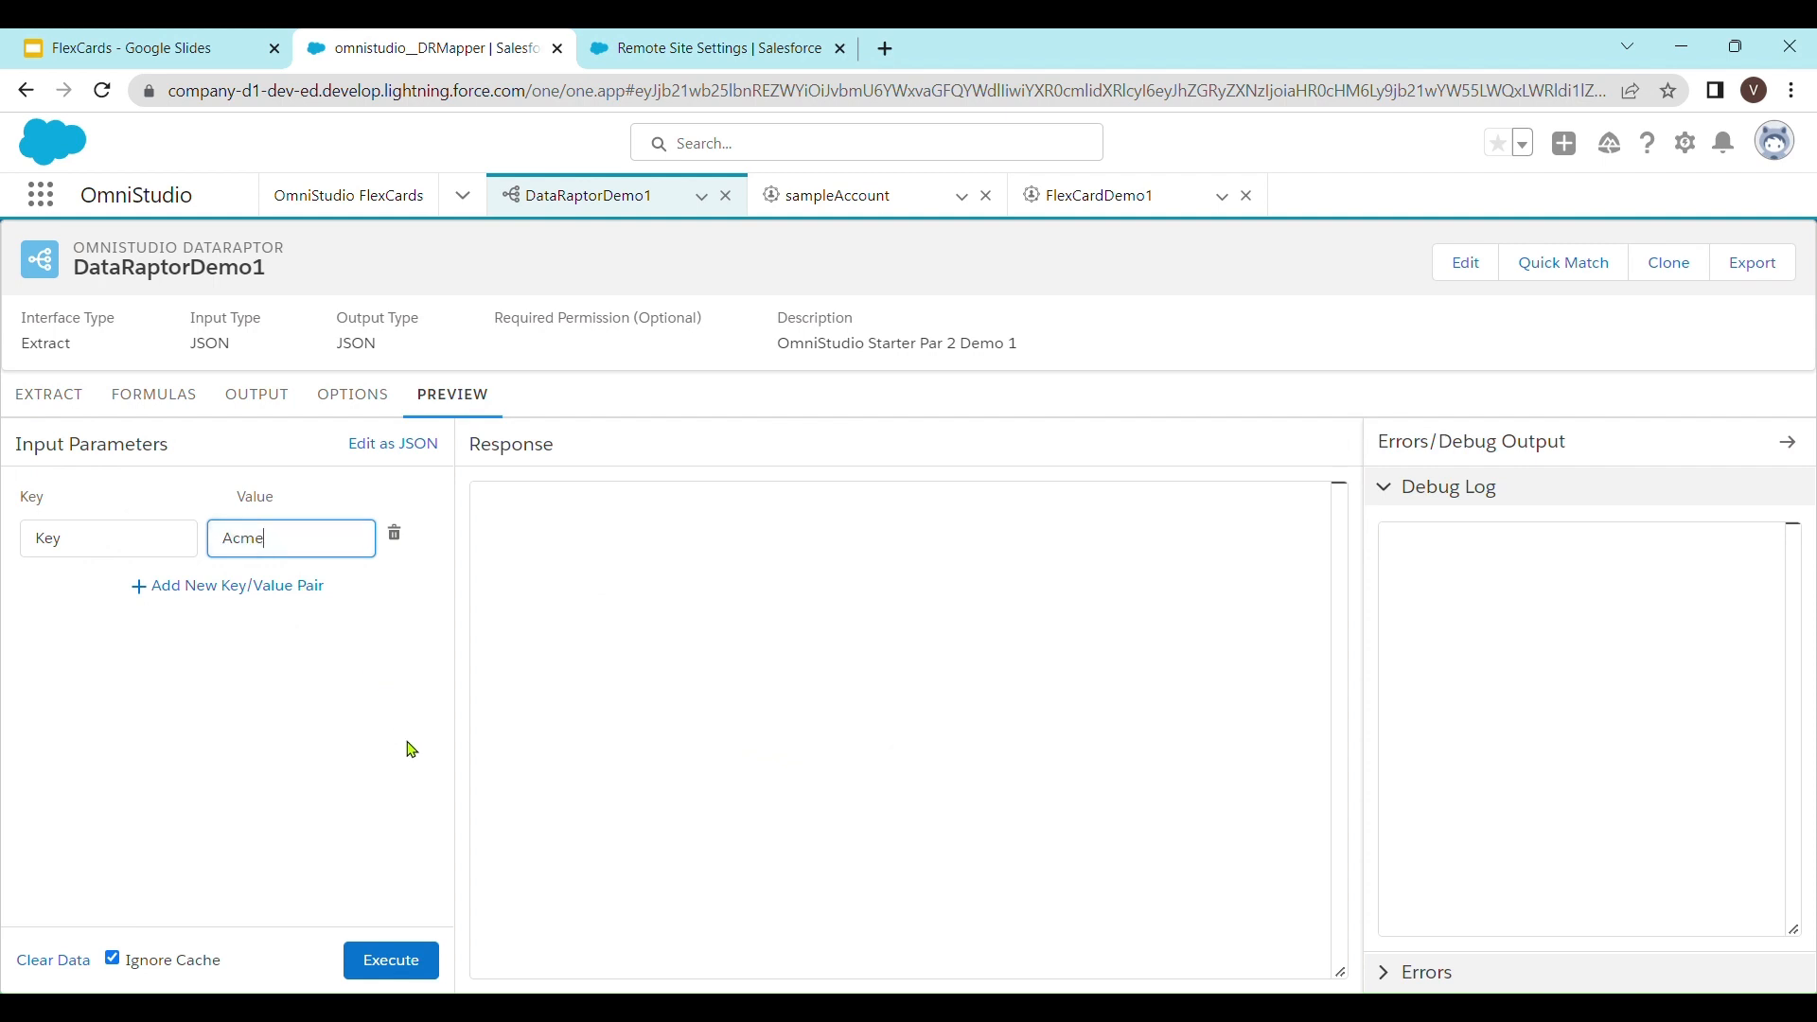
- Run the DataRaptorDemo1 preview with Acme as the Key value and review the JSON response
{"action": "left_click", "coordinate": [420, 972]}
{"action": "left_click_drag", "start_coordinate": [677, 566], "coordinate": [503, 518]}
{"action": "left_click", "coordinate": [576, 594]}
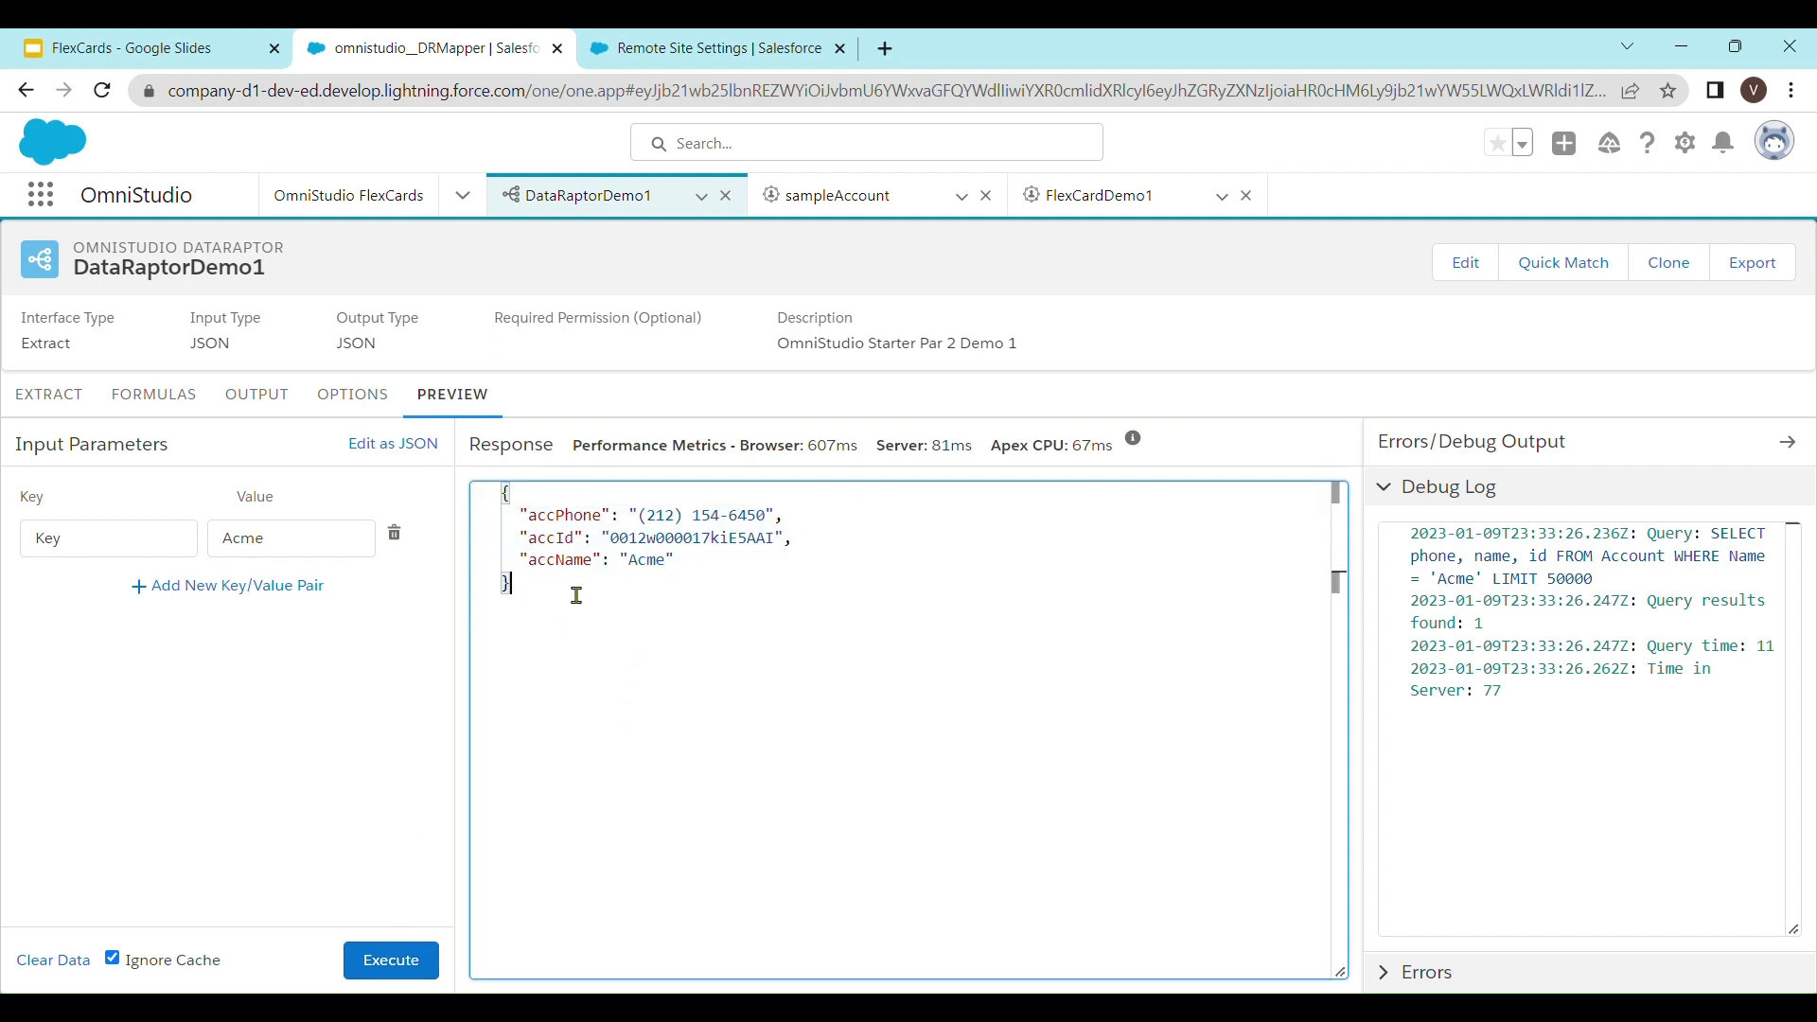
{"action": "left_click_drag", "start_coordinate": [620, 623], "coordinate": [506, 494]}
{"action": "left_click", "coordinate": [606, 657]}
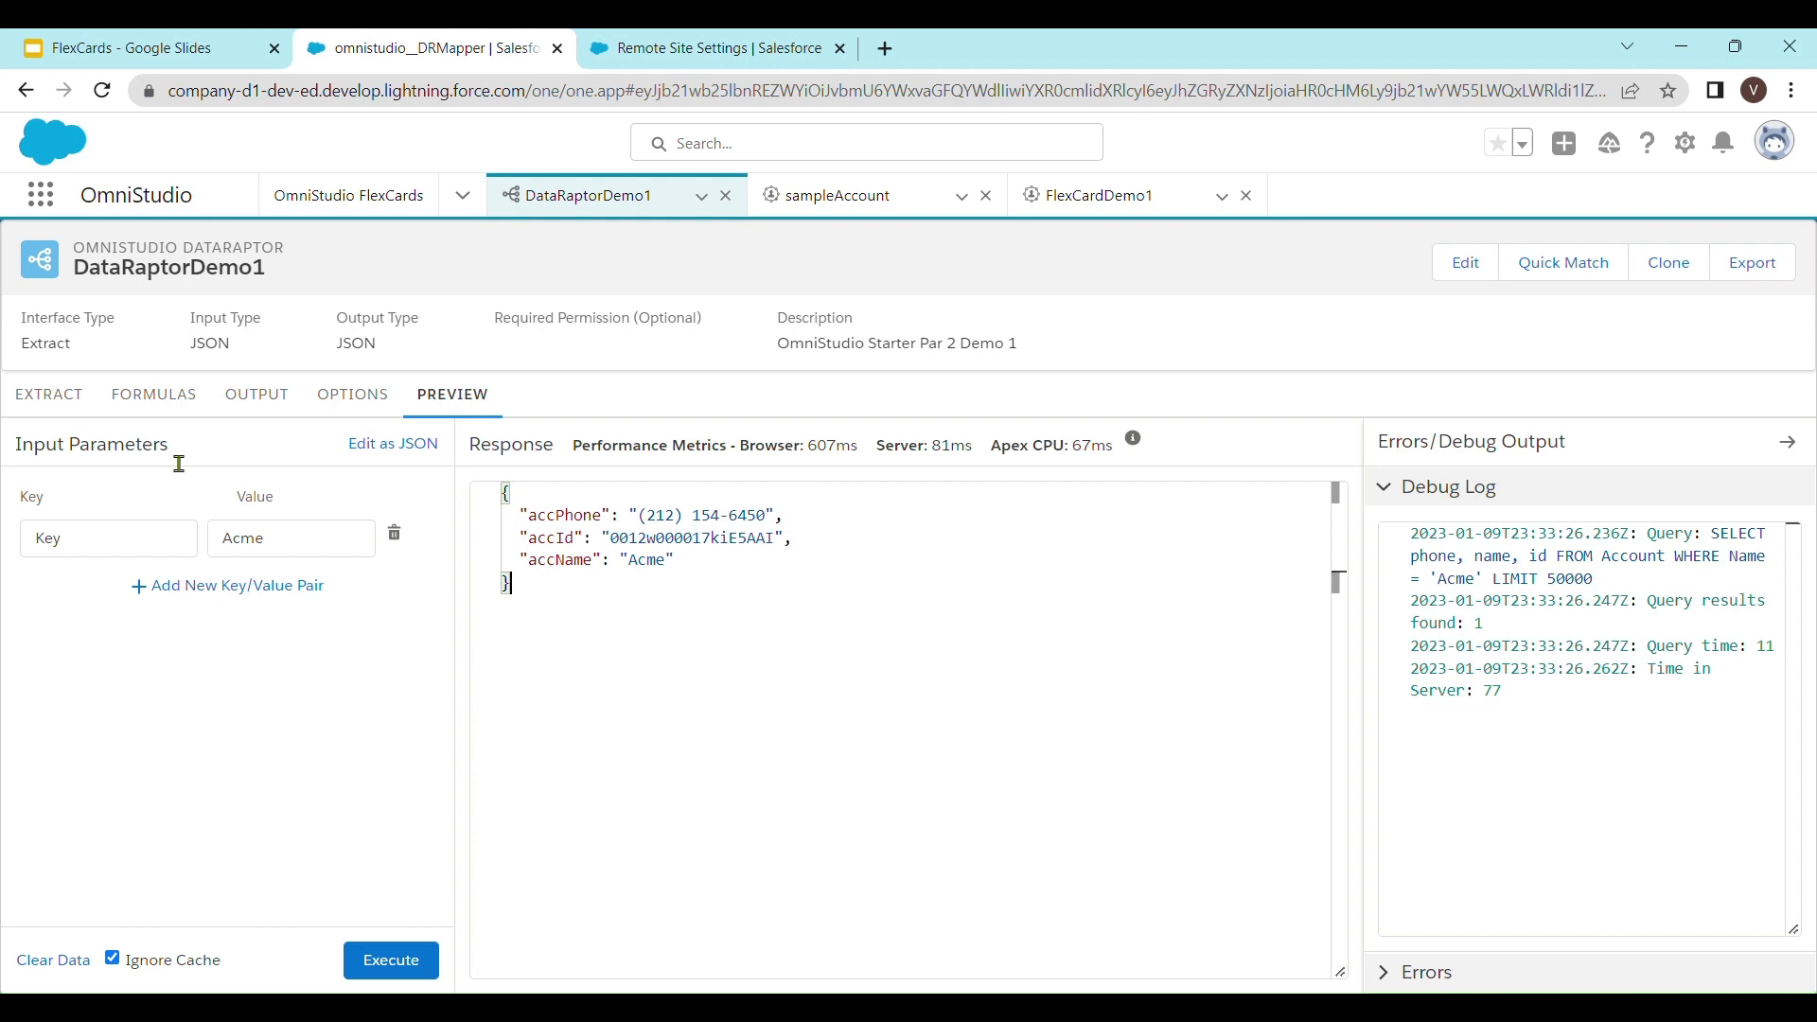
- Change the Account extract filter of DataRaptorDemo1 to Name LIKE 'a'
{"action": "left_click", "coordinate": [76, 405]}
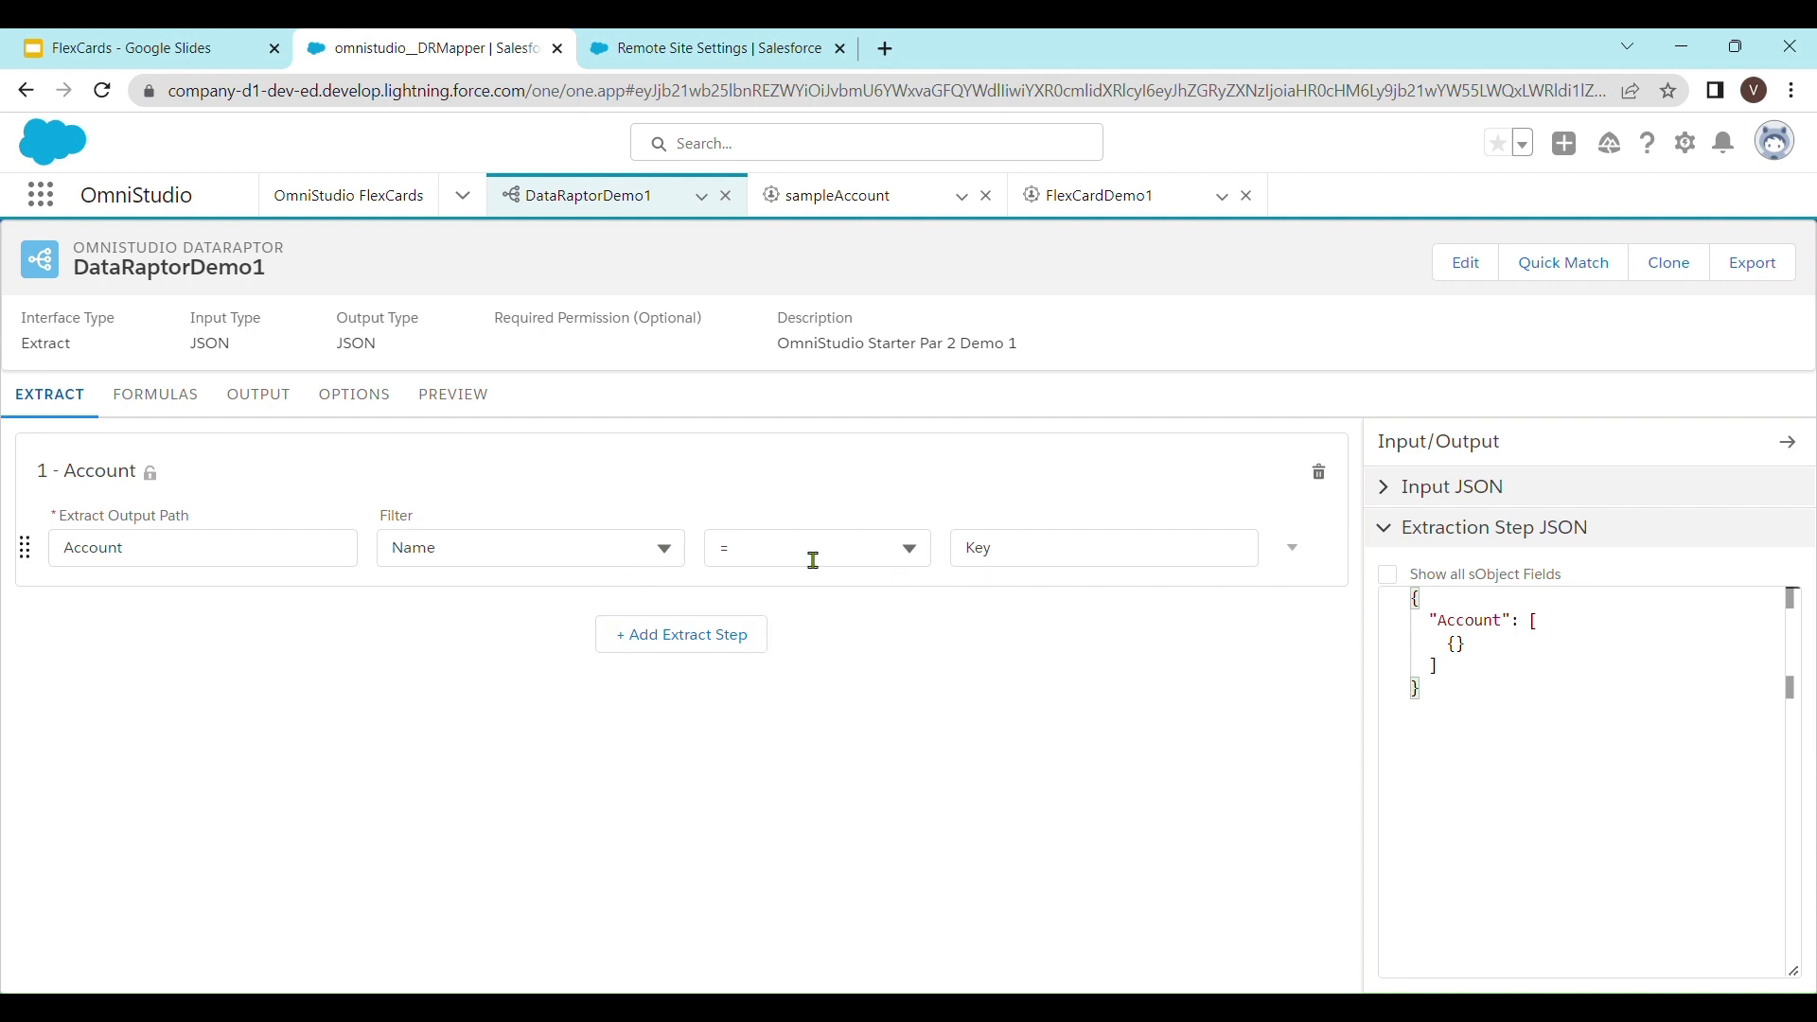
{"action": "left_click", "coordinate": [911, 551]}
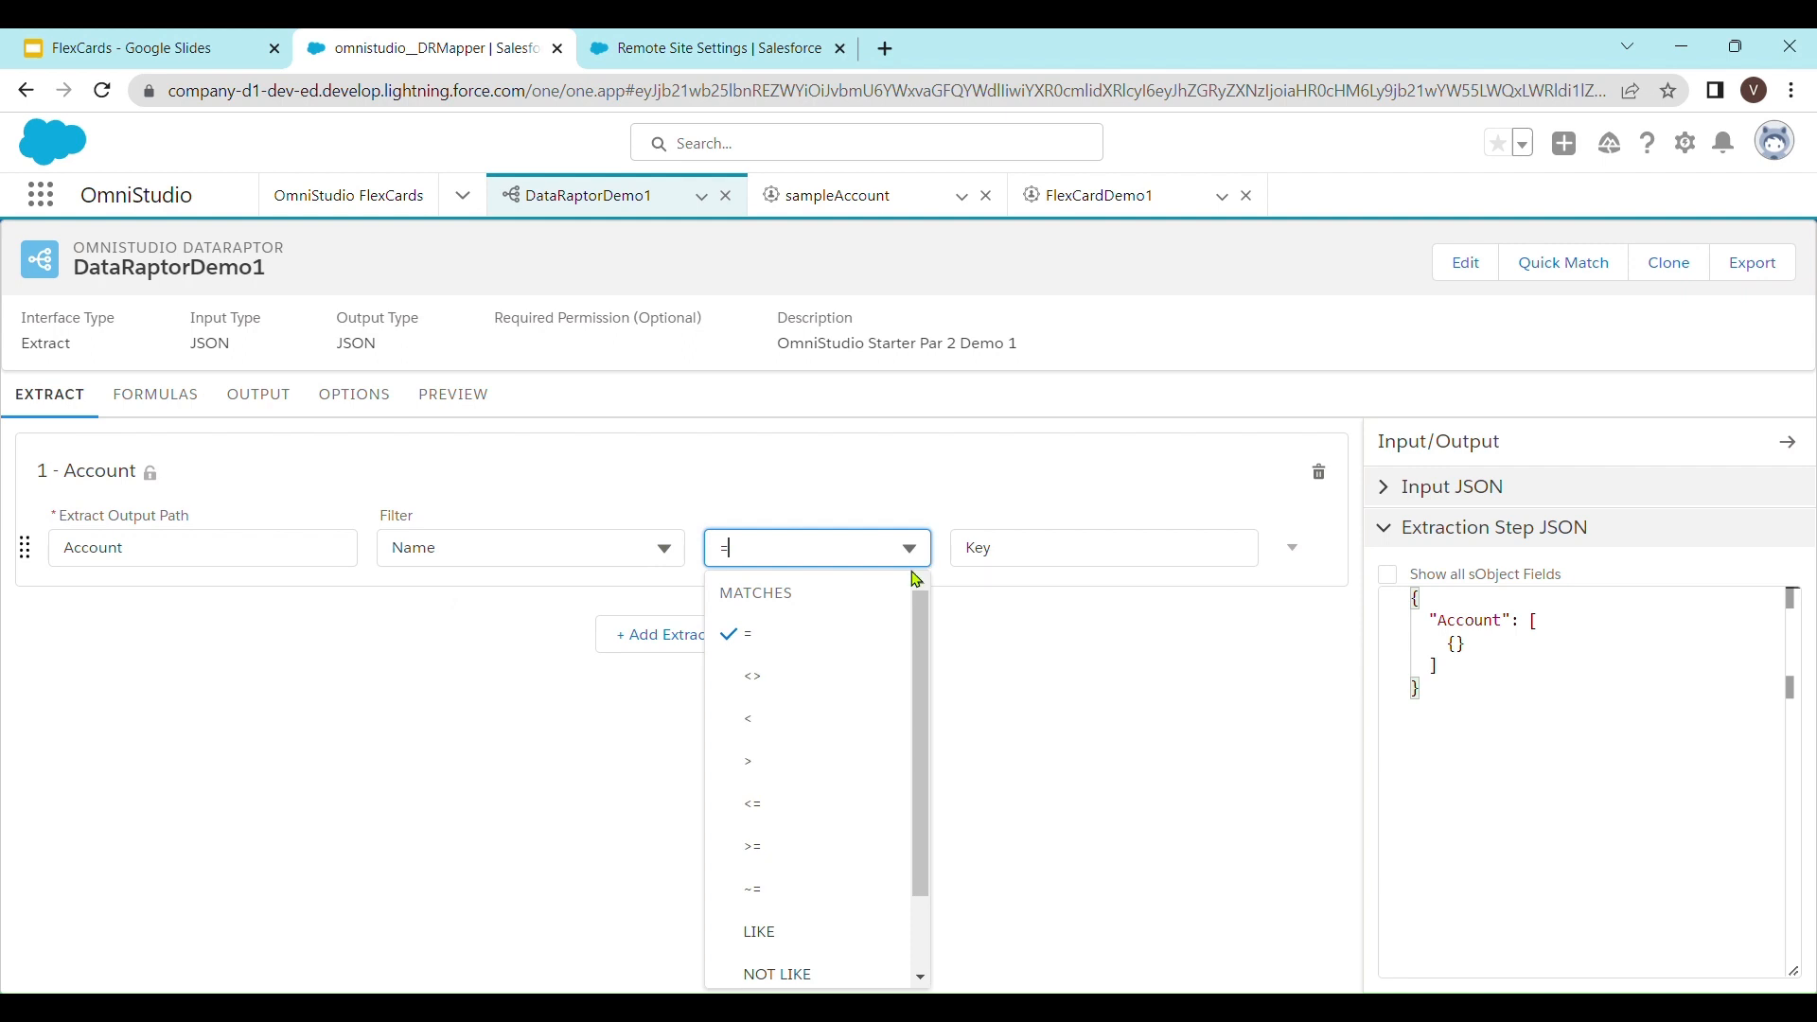
{"action": "left_click", "coordinate": [854, 935]}
{"action": "left_click", "coordinate": [1044, 554]}
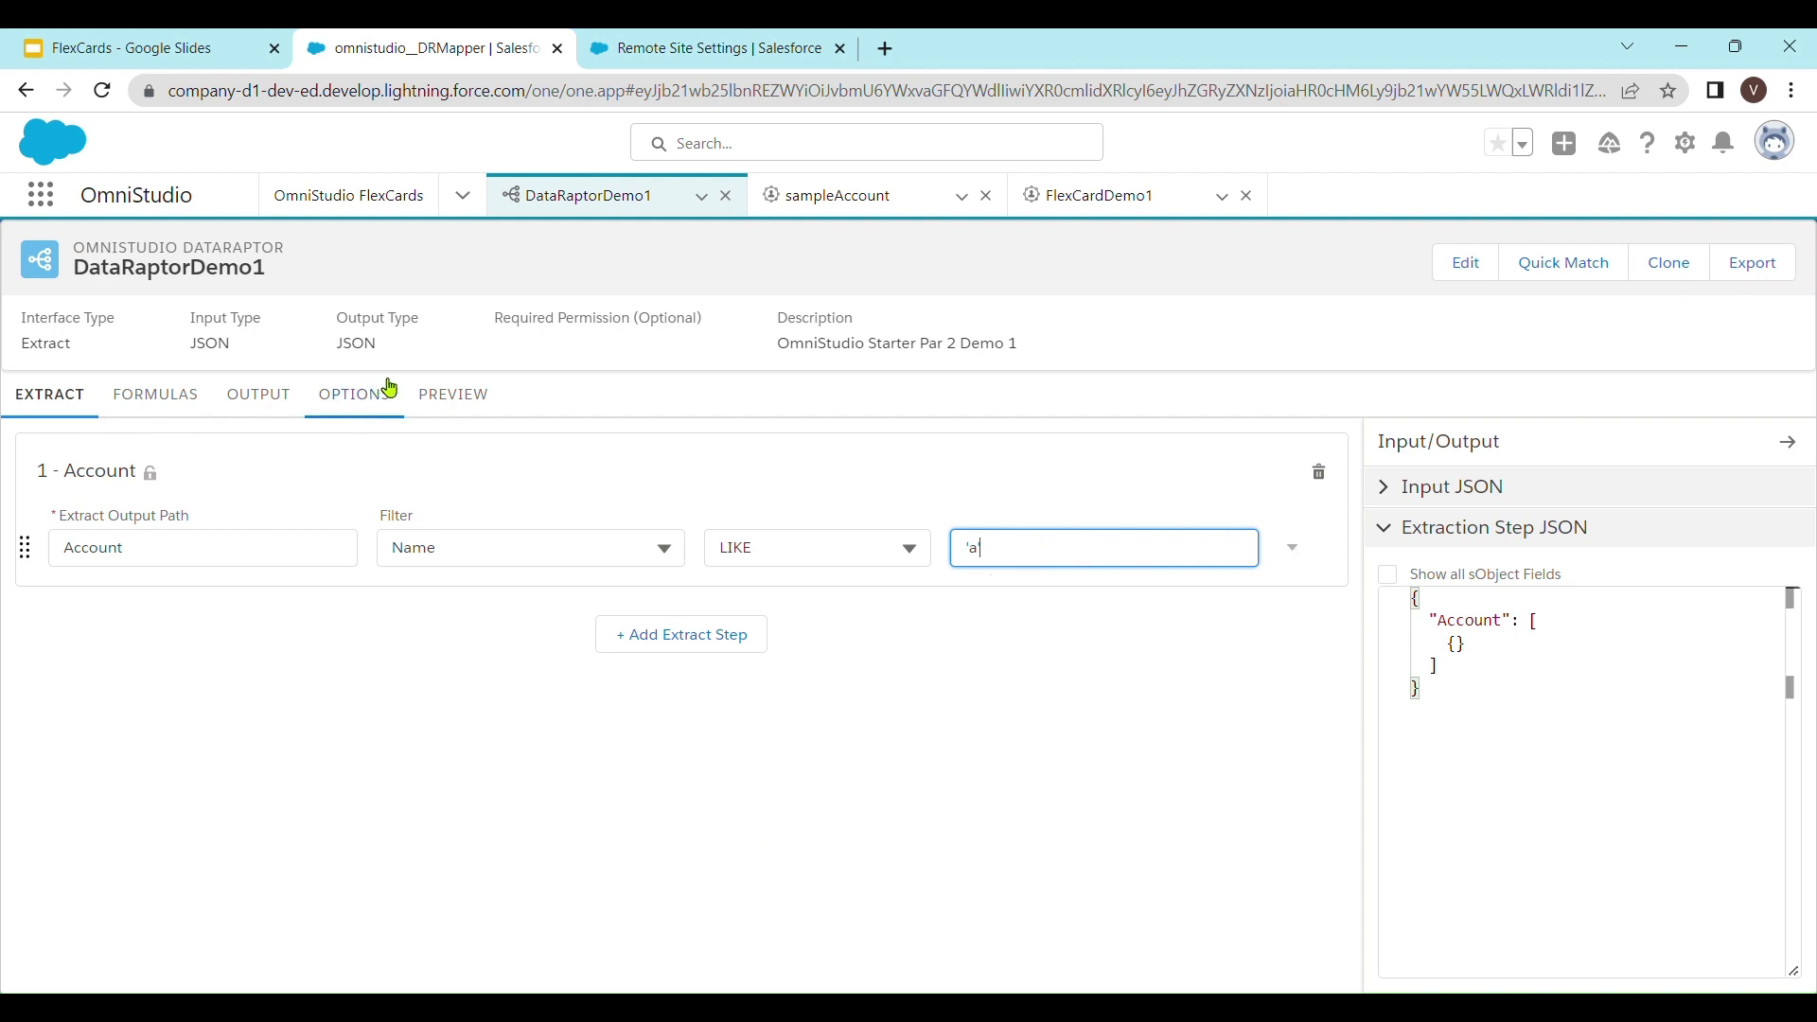
- Remove the Key input parameter from the DataRaptor preview, rerun it and examine the returned account records
{"action": "left_click", "coordinate": [454, 394]}
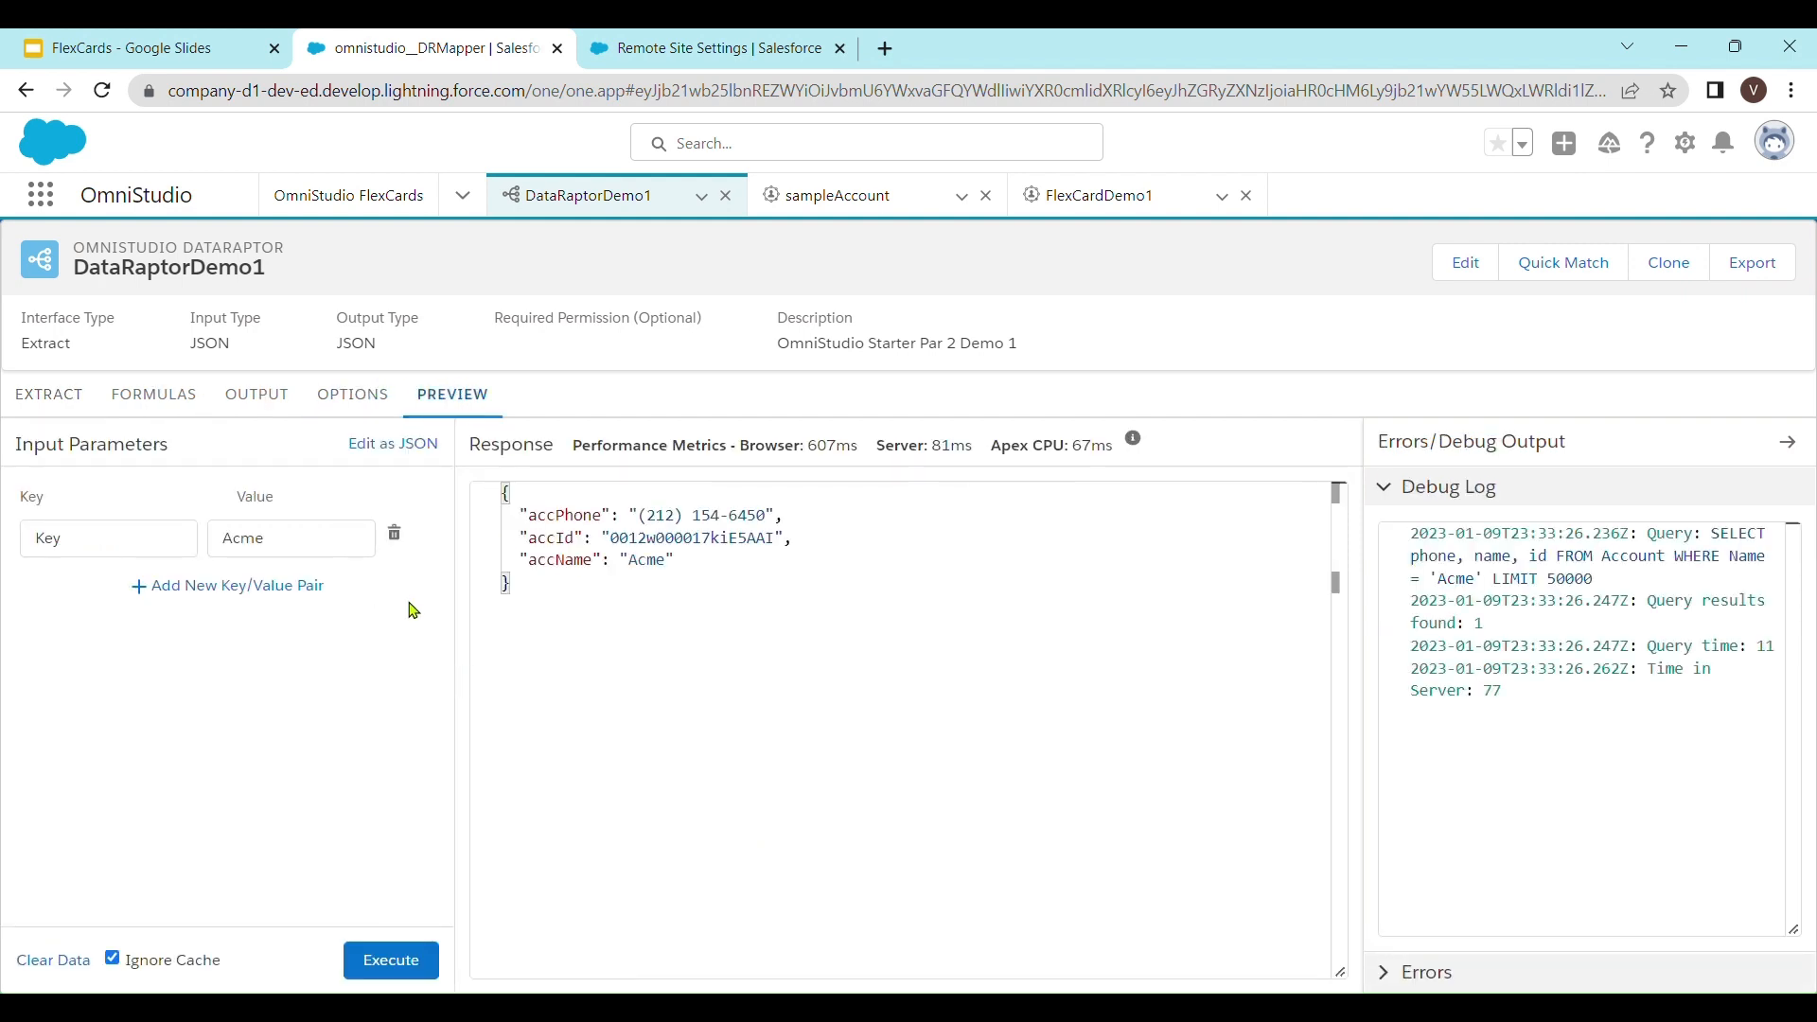
{"action": "left_click", "coordinate": [395, 535]}
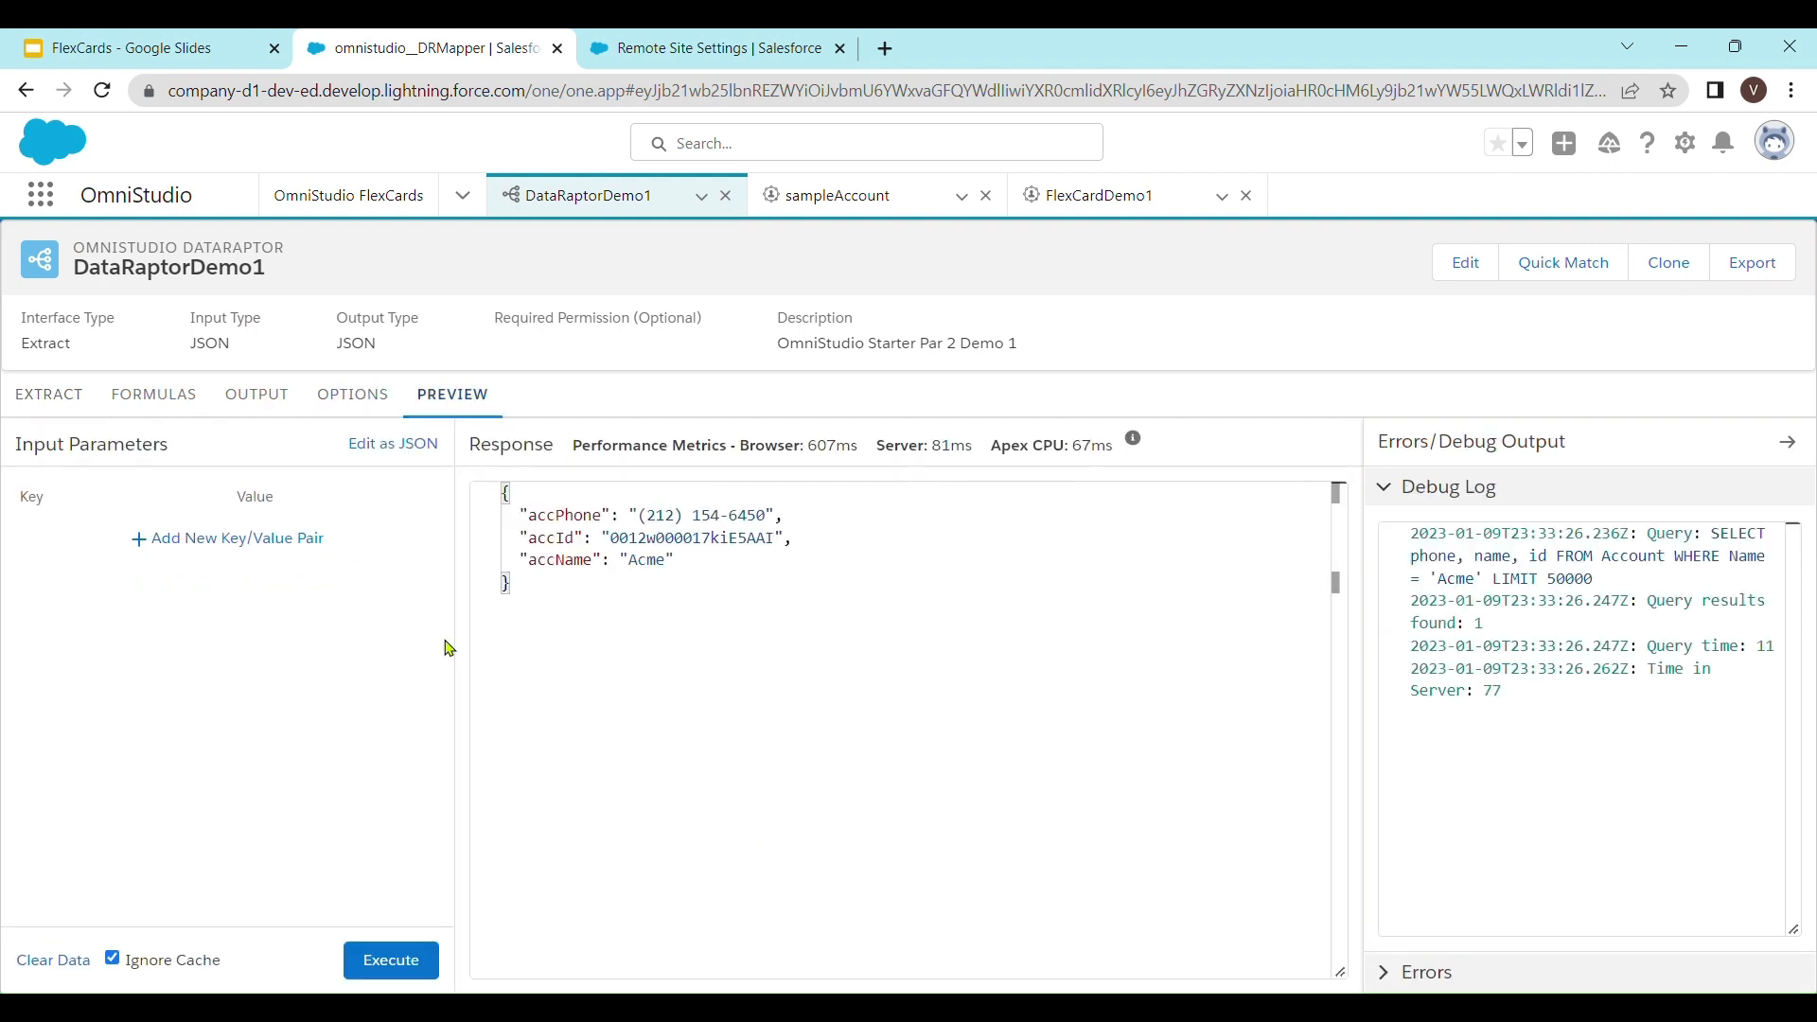
{"action": "left_click", "coordinate": [410, 966]}
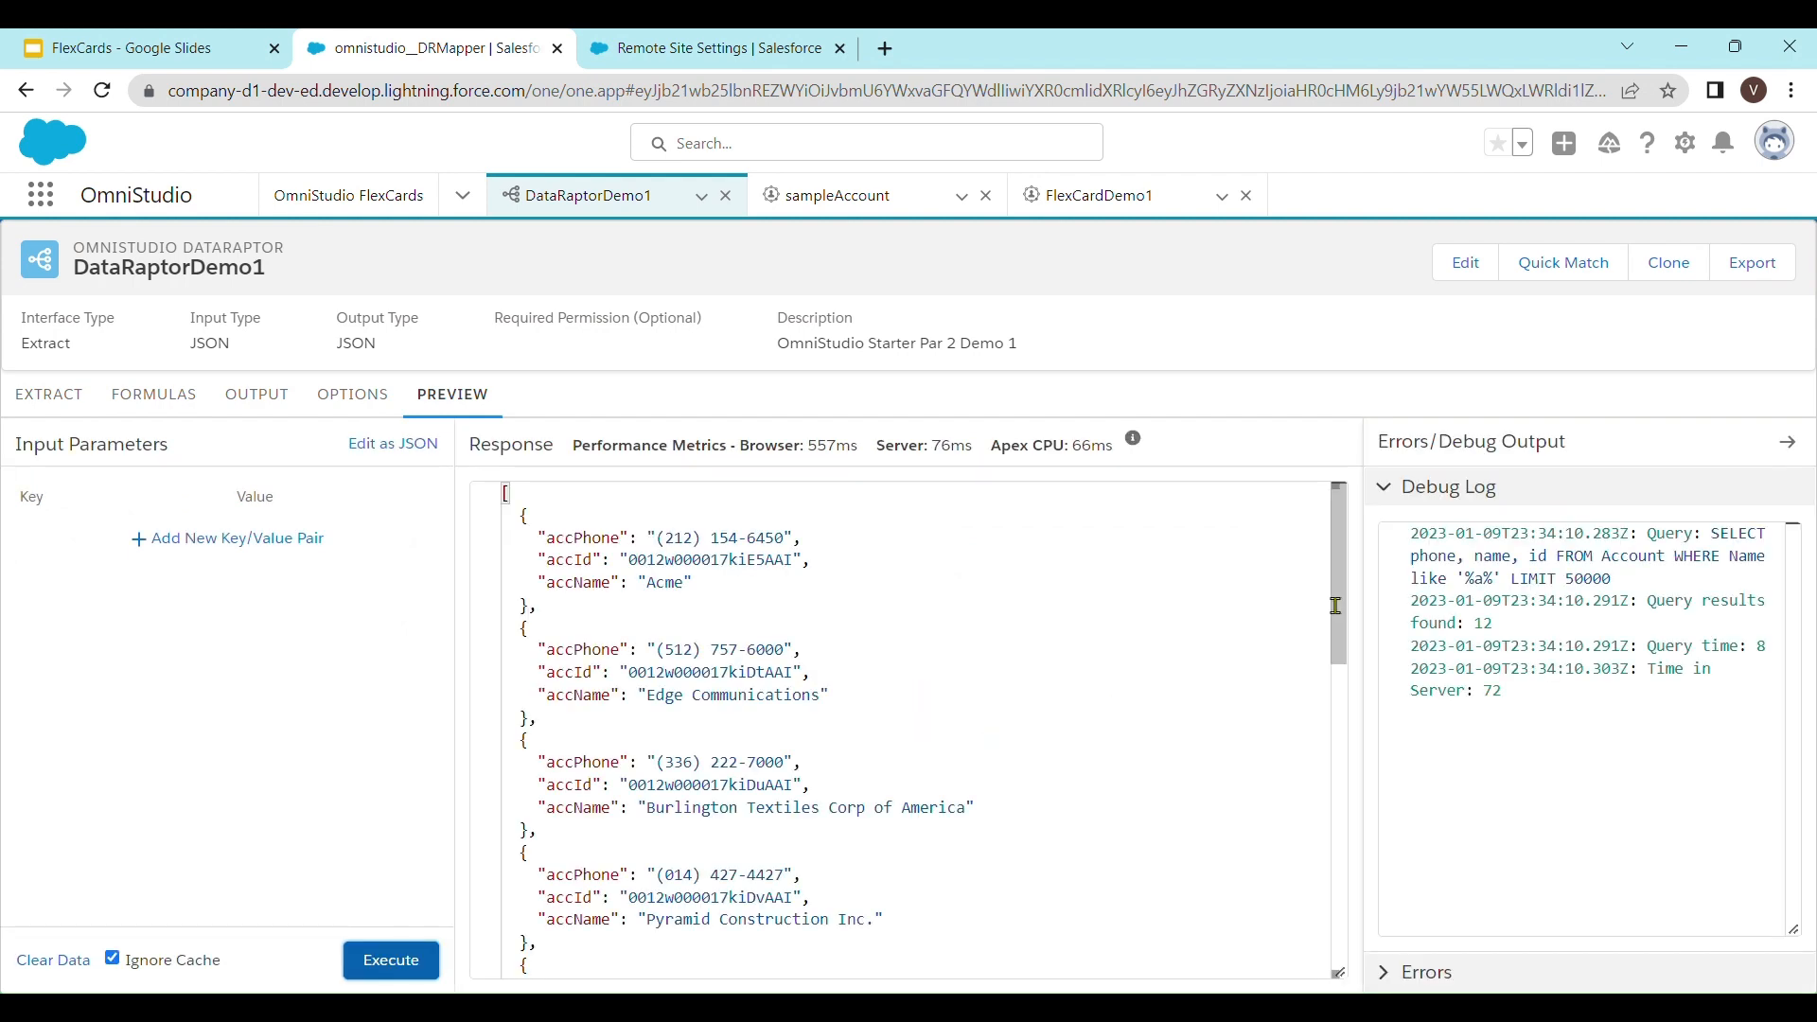
{"action": "mouse_move", "coordinate": [1338, 576]}
{"action": "left_mouse_down"}
{"action": "mouse_move", "coordinate": [1342, 889]}
{"action": "mouse_move", "coordinate": [1337, 572]}
{"action": "left_mouse_up"}
{"action": "left_click_drag", "start_coordinate": [507, 506], "coordinate": [882, 867]}
{"action": "left_click", "coordinate": [1070, 661]}
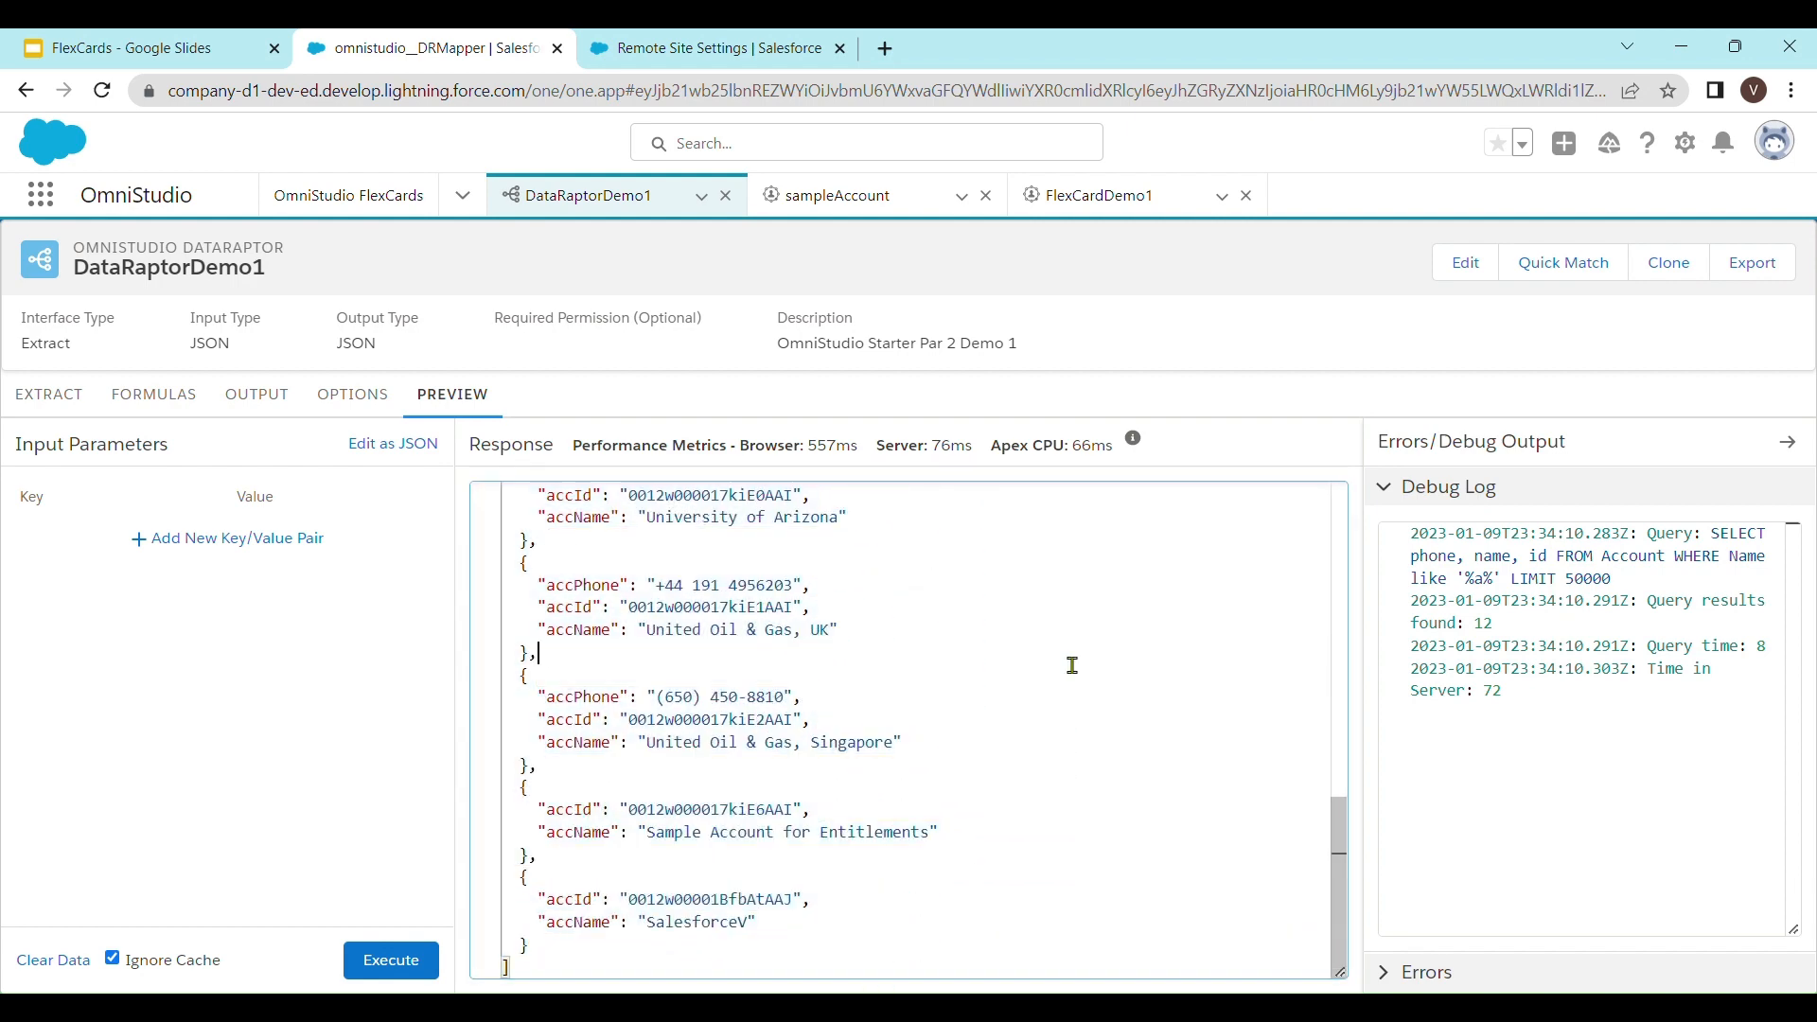
{"action": "scroll", "coordinate": [1071, 661], "scroll_direction": "up", "scroll_amount": 10}
{"action": "scroll", "coordinate": [991, 688], "scroll_direction": "up", "scroll_amount": 1}
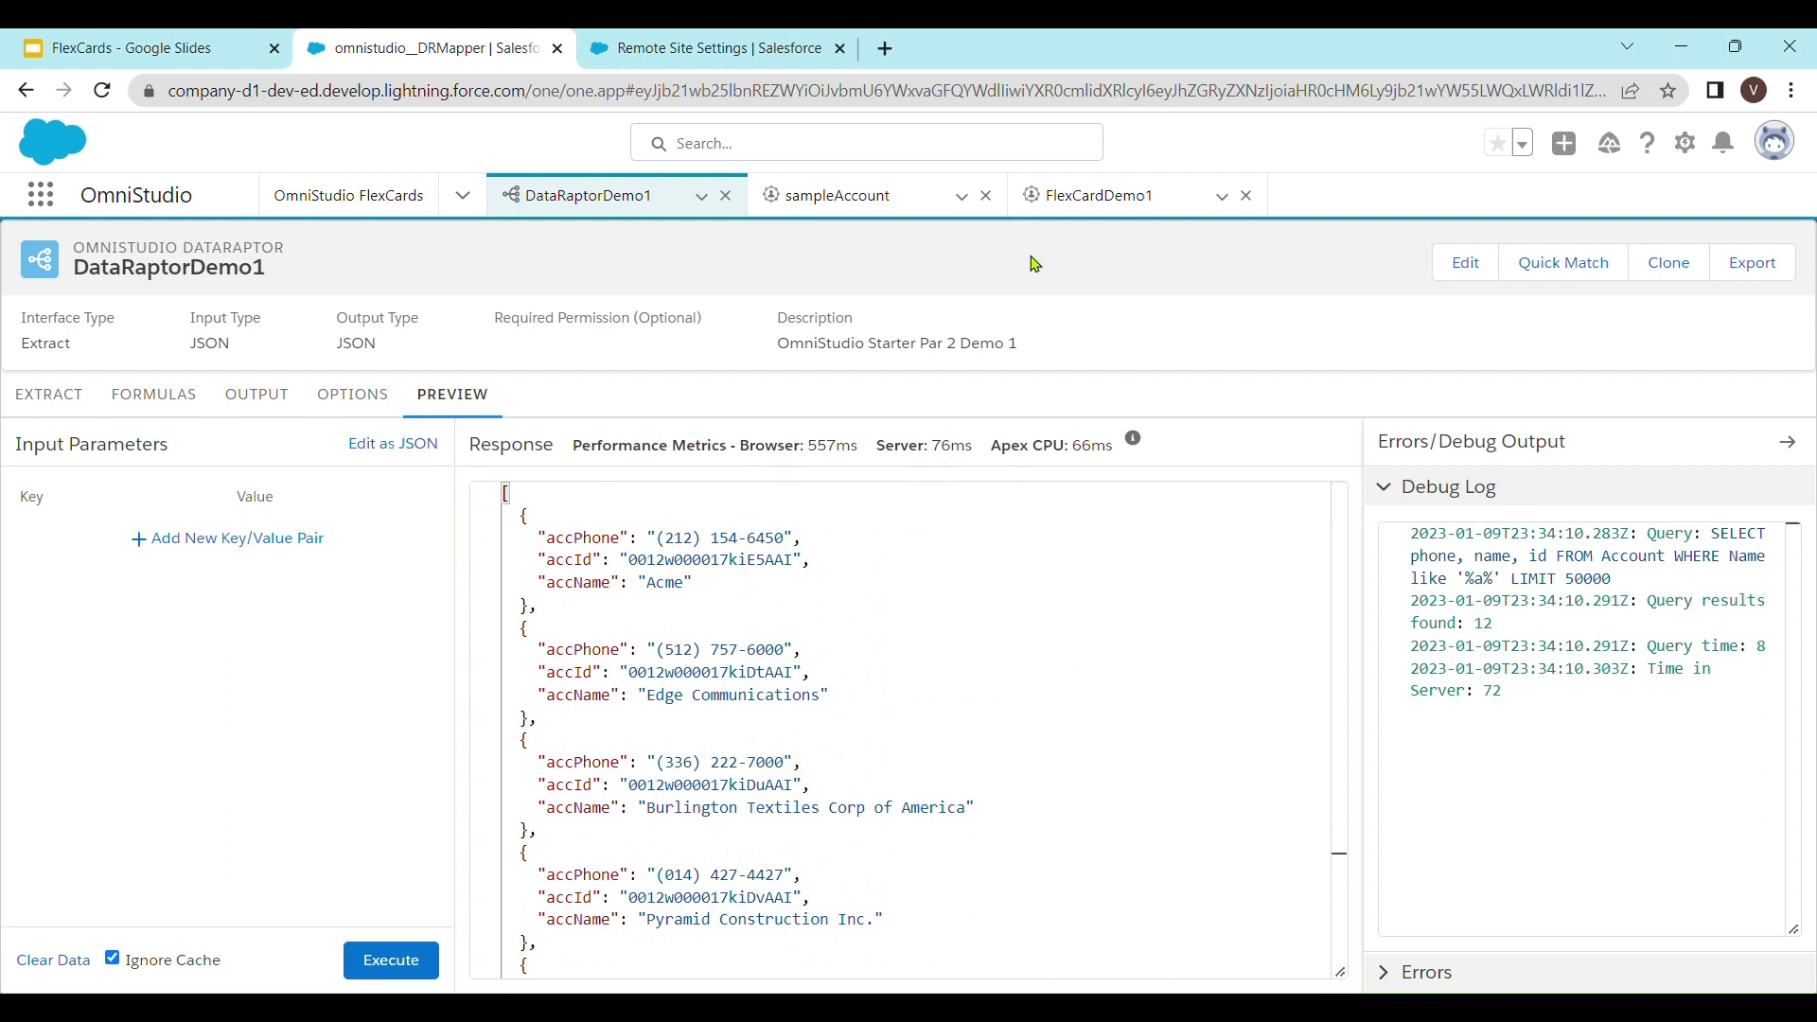
- Return to FlexCardDemo1 and save and fetch its data source using DataRaptorDemo1 without test parameters
{"action": "left_click", "coordinate": [1119, 203]}
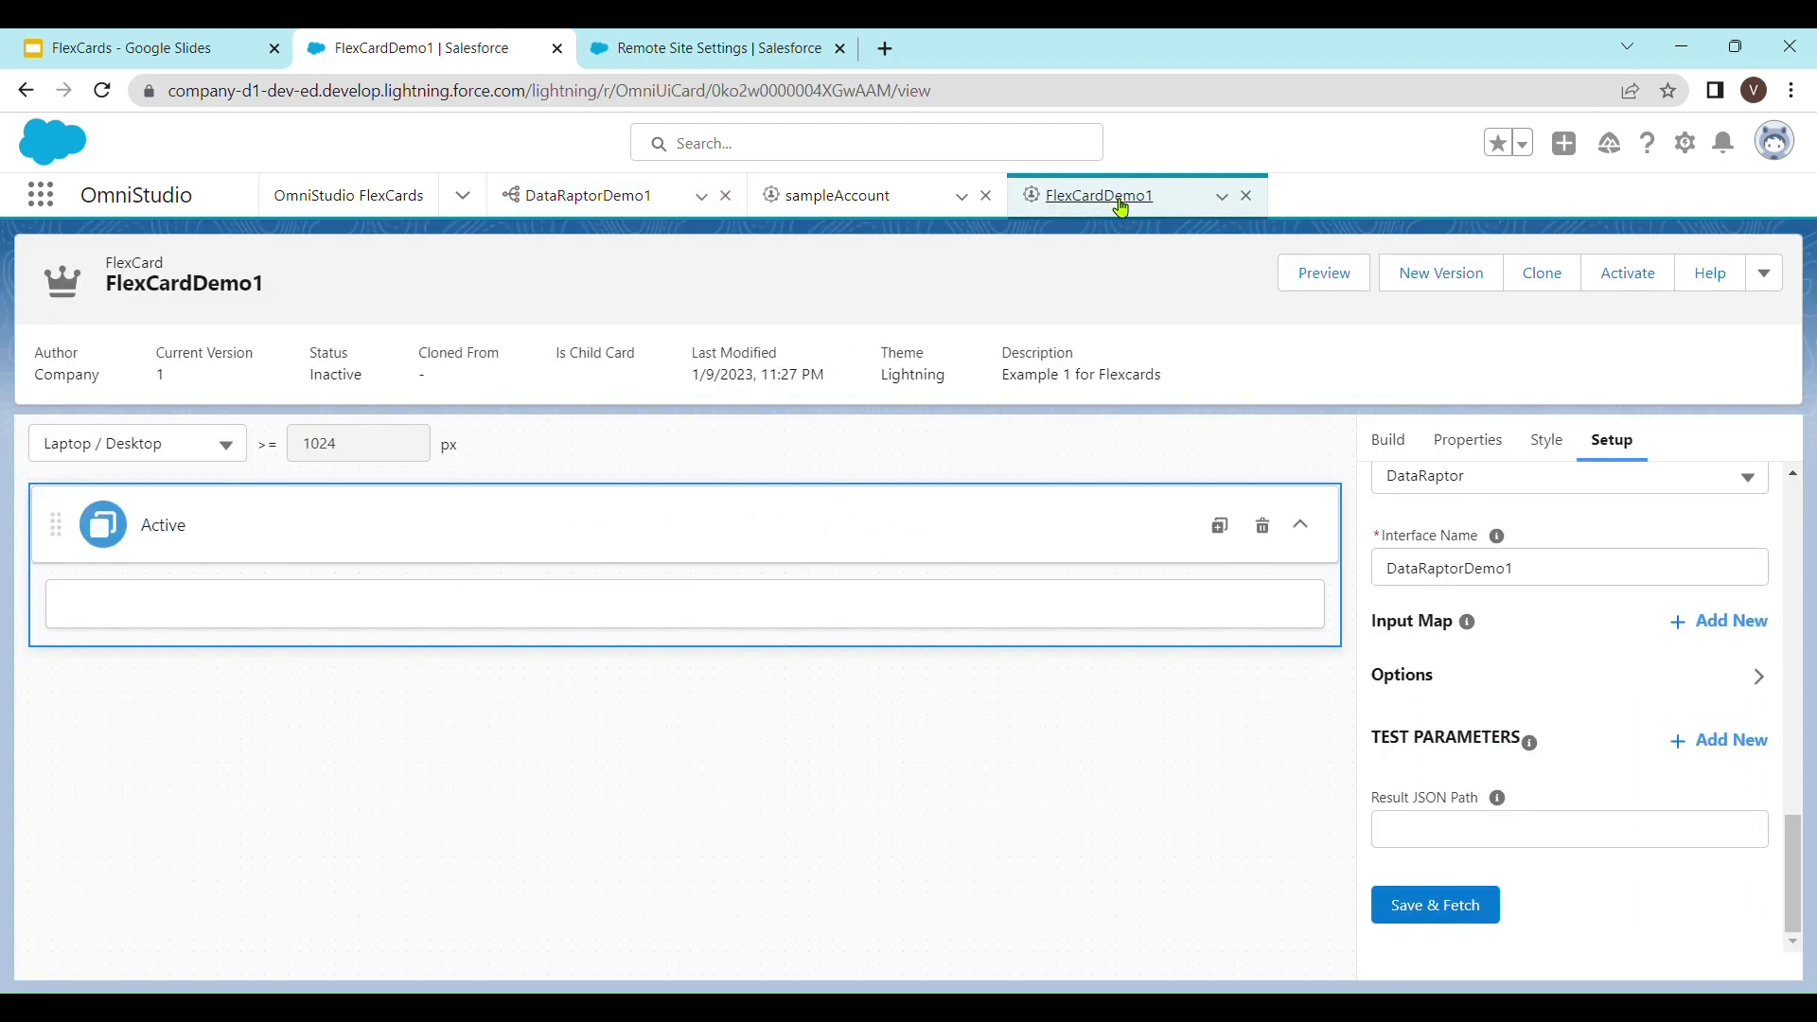
{"action": "mouse_move", "coordinate": [1508, 817]}
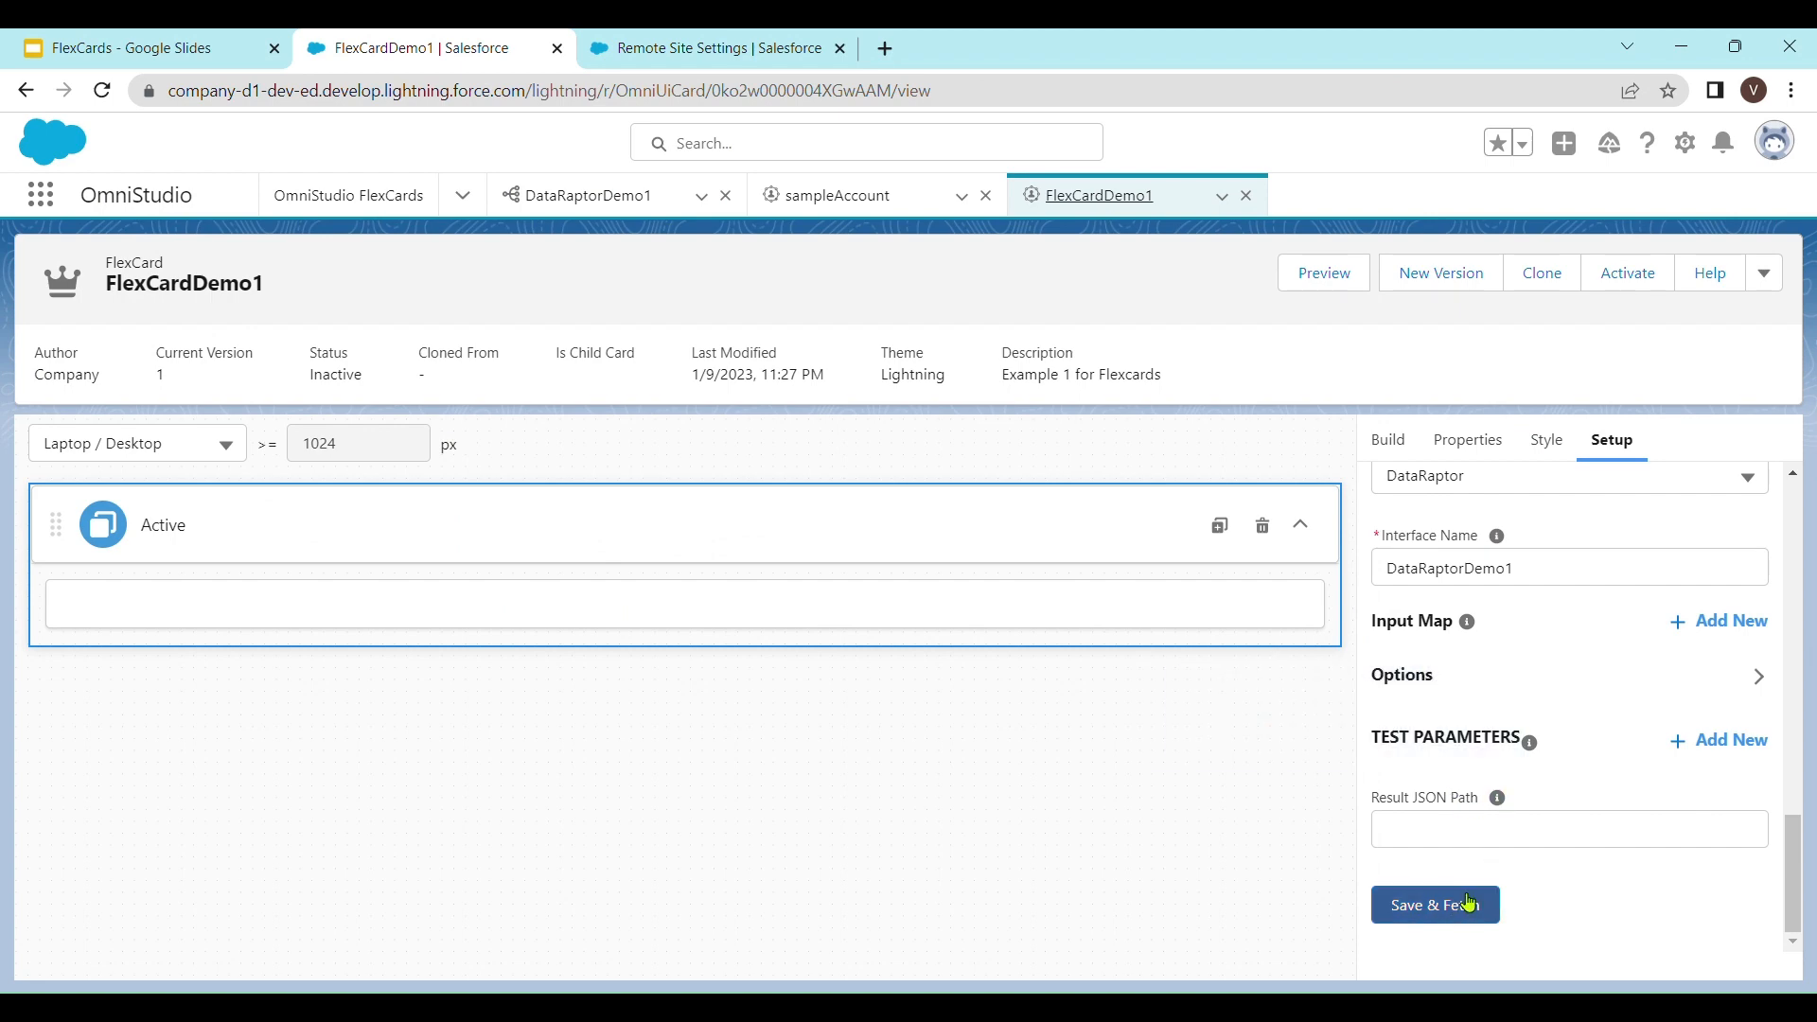
{"action": "scroll", "coordinate": [1500, 648], "scroll_direction": "up", "scroll_amount": 3}
{"action": "scroll", "coordinate": [1501, 662], "scroll_direction": "down", "scroll_amount": 2}
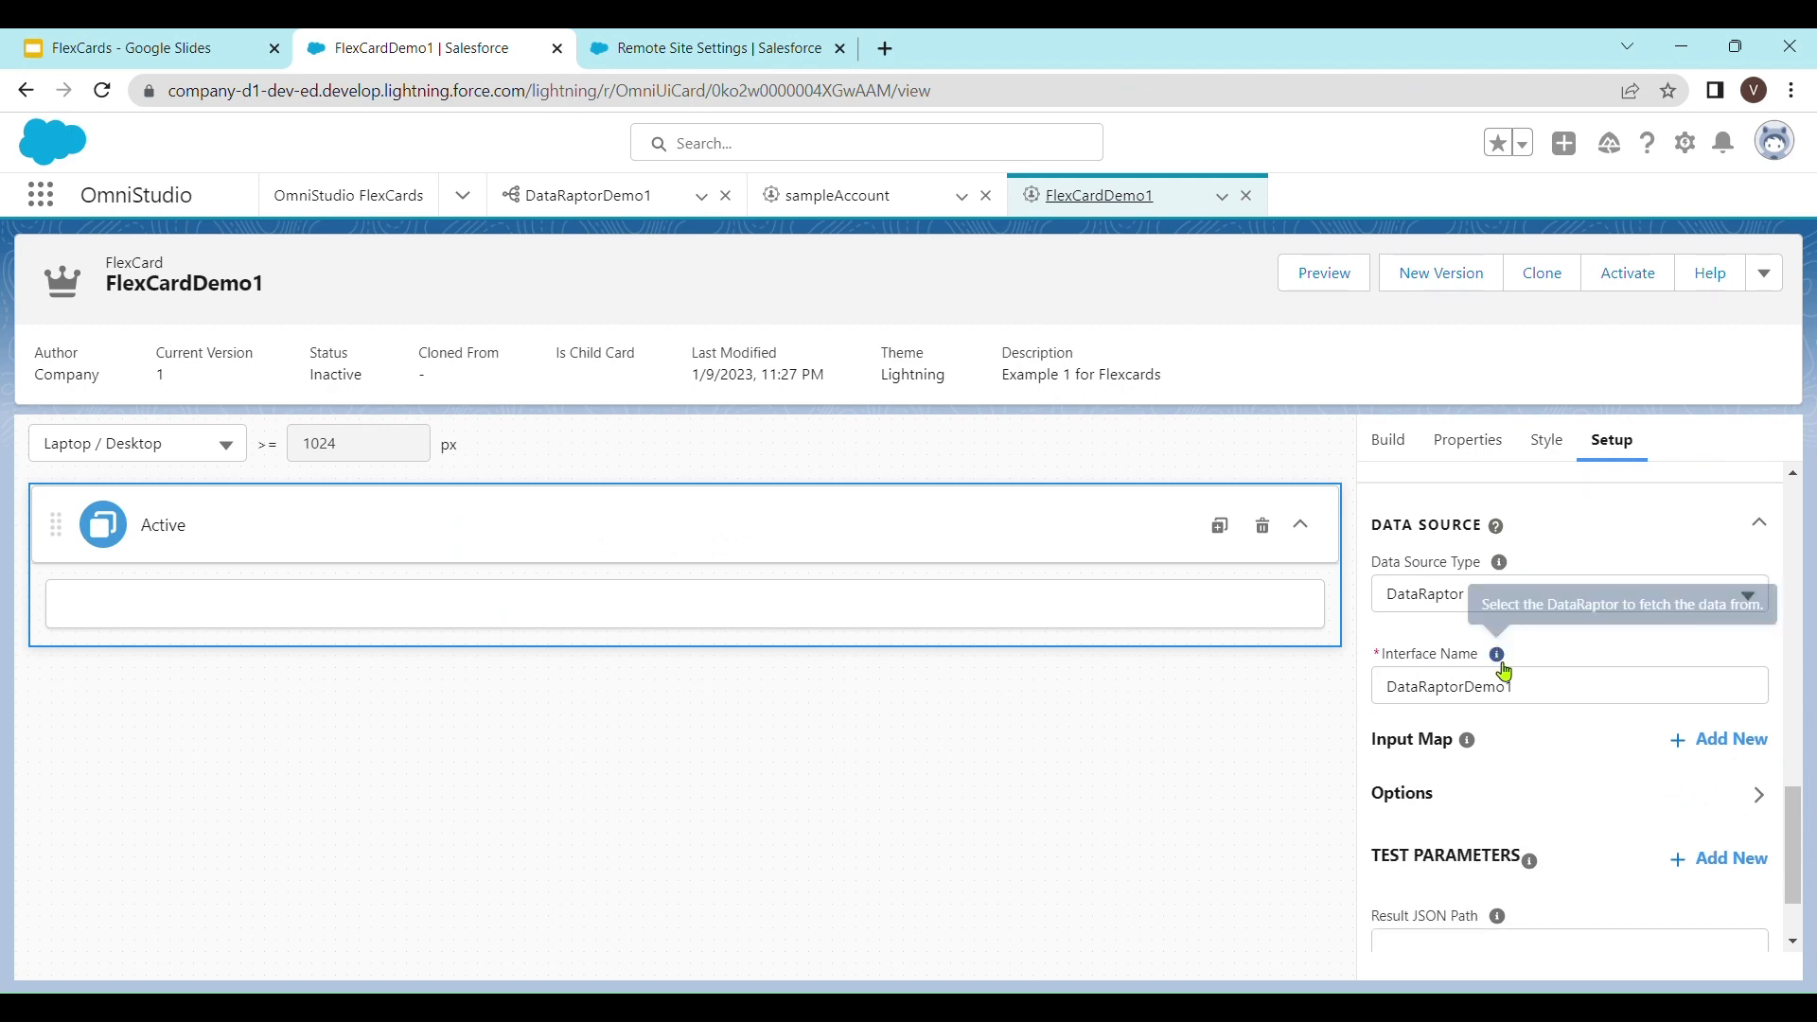
{"action": "scroll", "coordinate": [1514, 856], "scroll_direction": "down", "scroll_amount": 2}
{"action": "left_click", "coordinate": [1484, 894]}
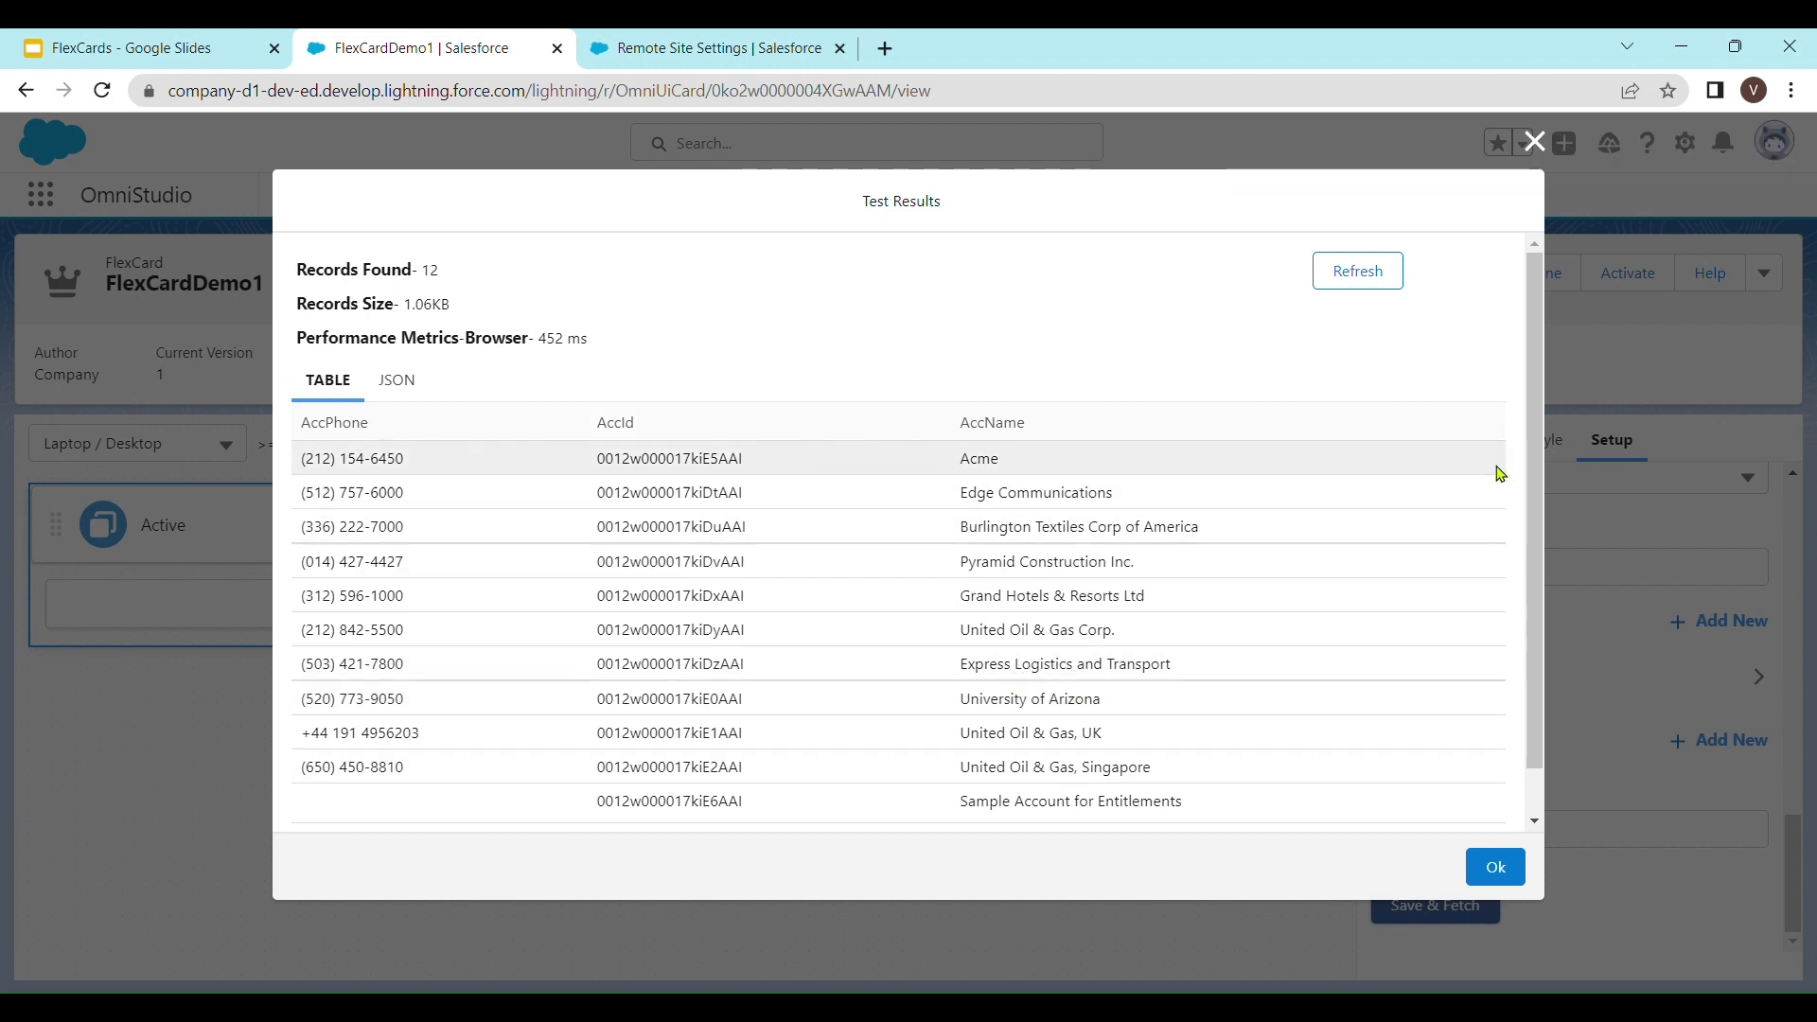
- Examine the card's fetched test results as a table and as JSON, and close the results
{"action": "scroll", "coordinate": [1526, 606], "scroll_direction": "down", "scroll_amount": 1}
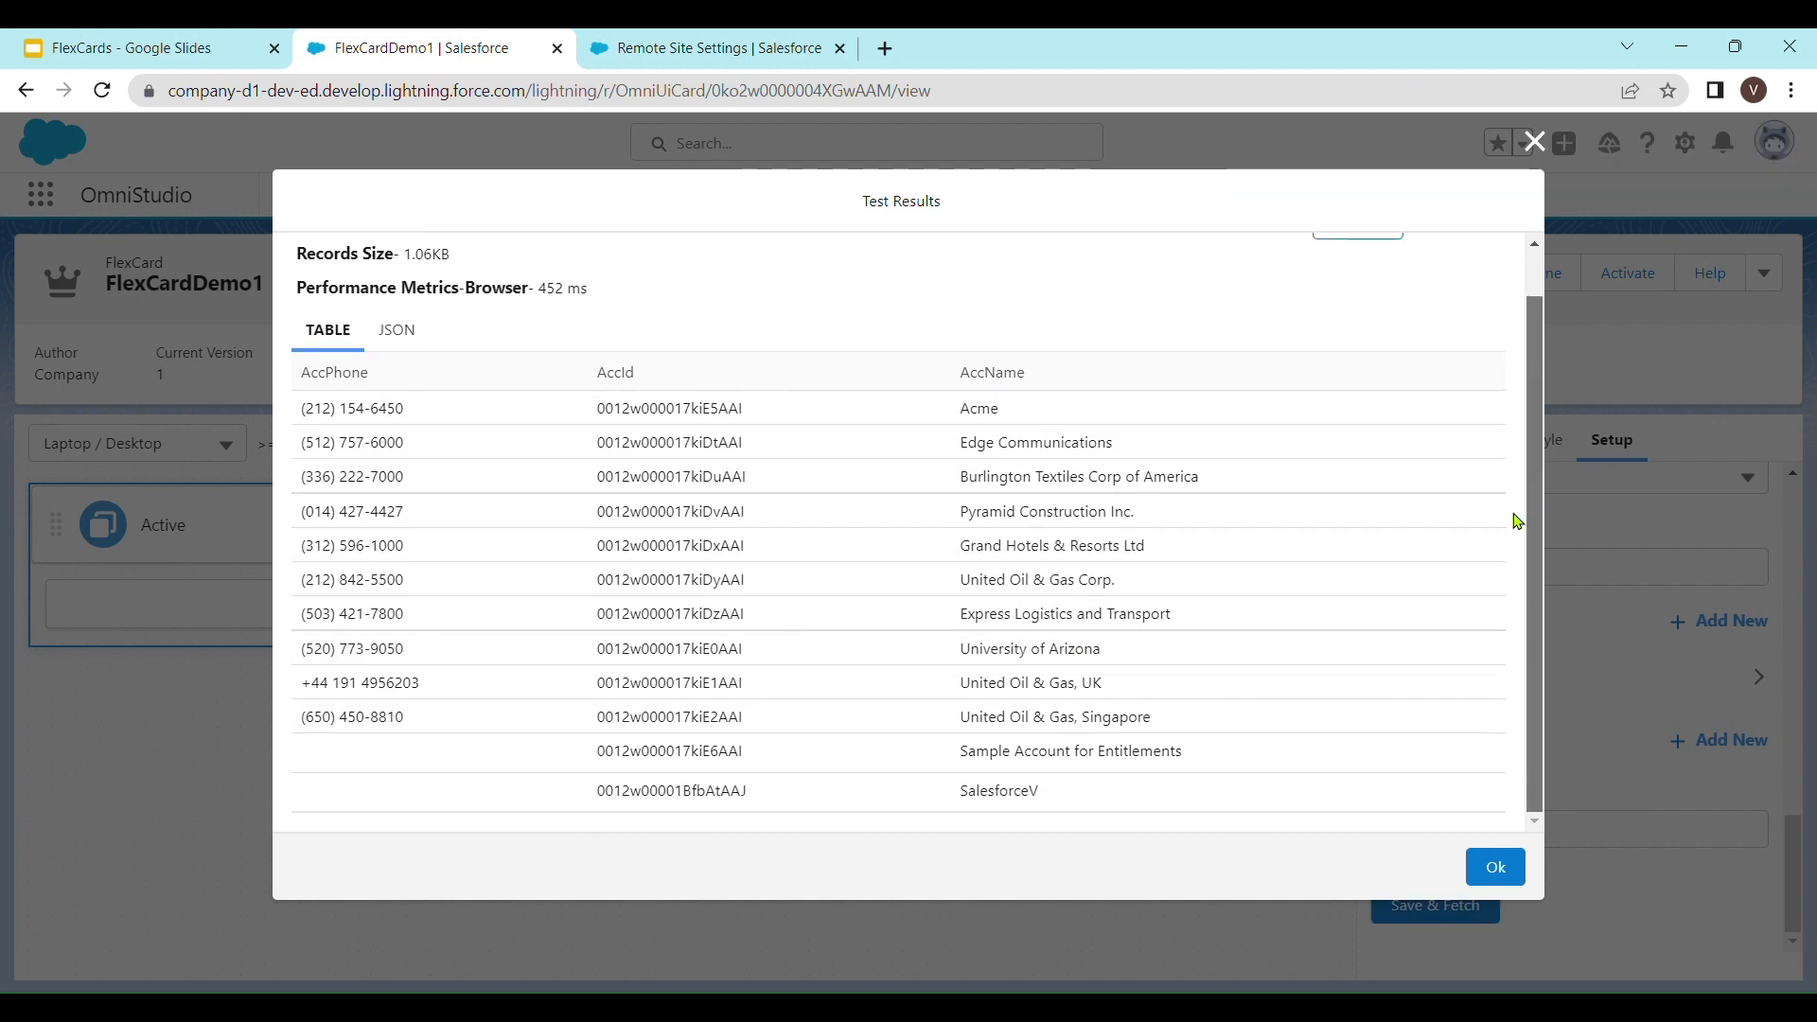
{"action": "scroll", "coordinate": [1512, 515], "scroll_direction": "up", "scroll_amount": 1}
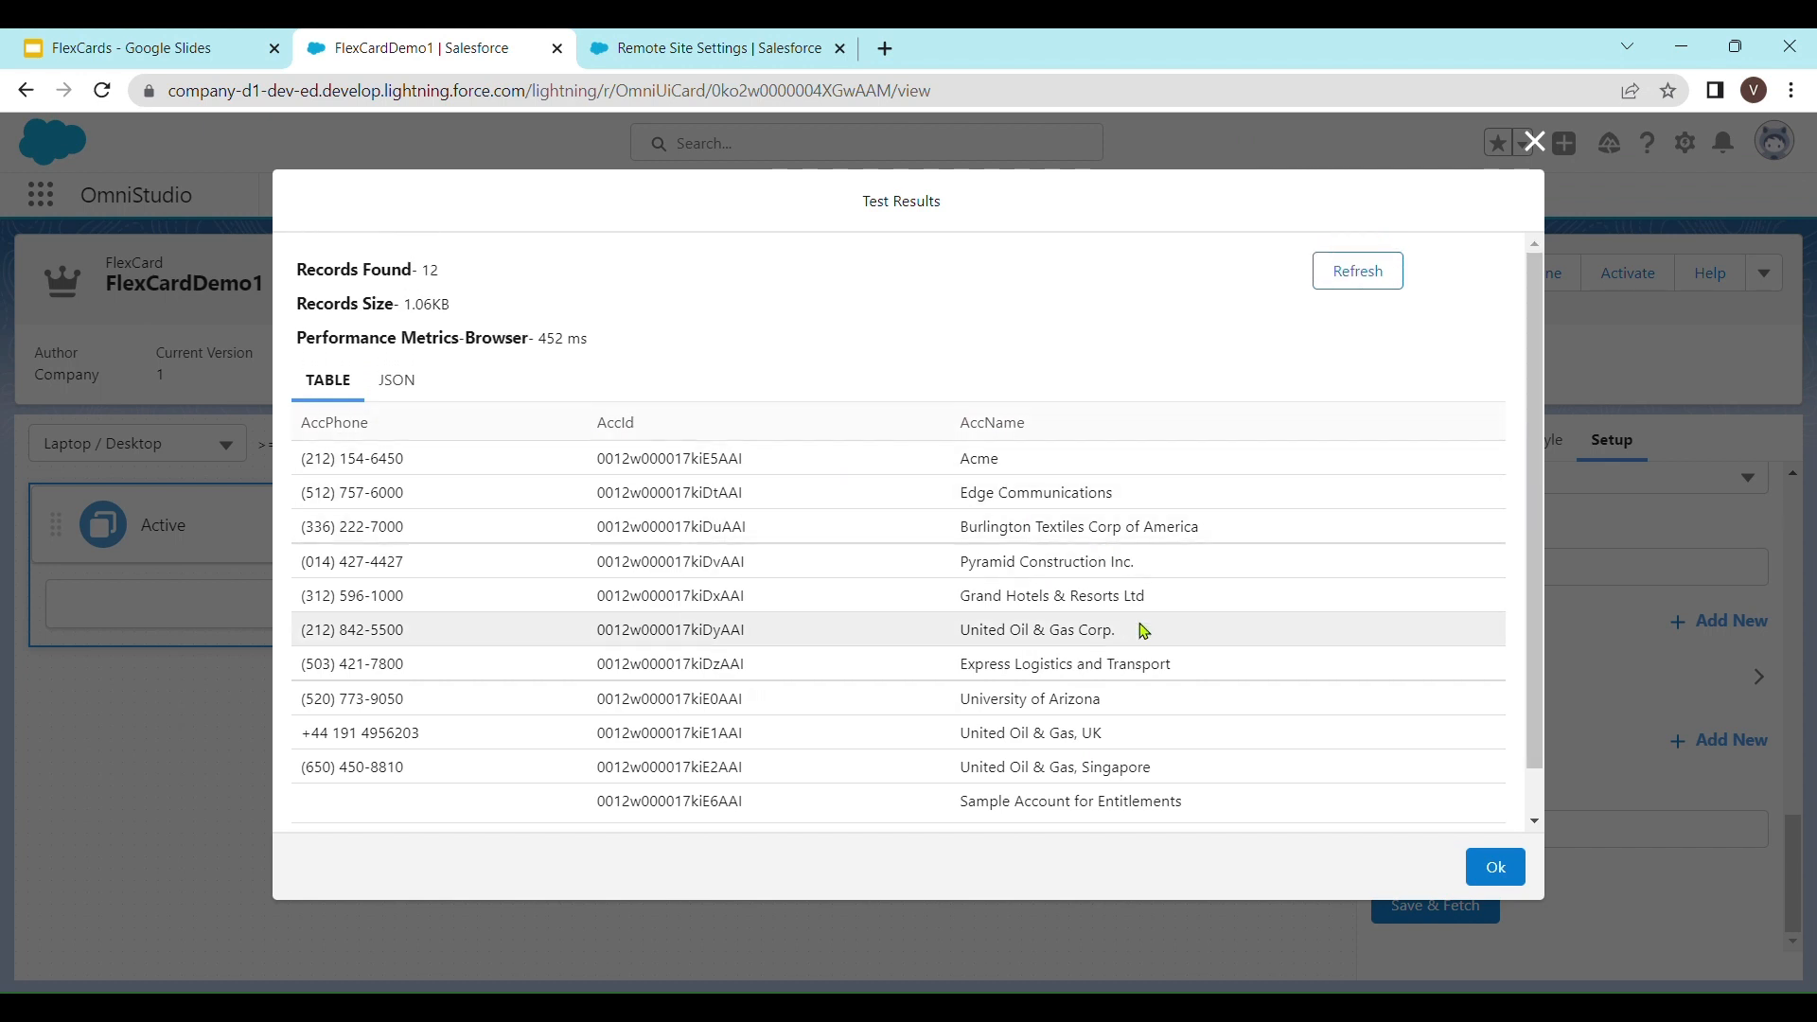
{"action": "left_click", "coordinate": [397, 379]}
{"action": "scroll", "coordinate": [1273, 587], "scroll_direction": "down", "scroll_amount": 7}
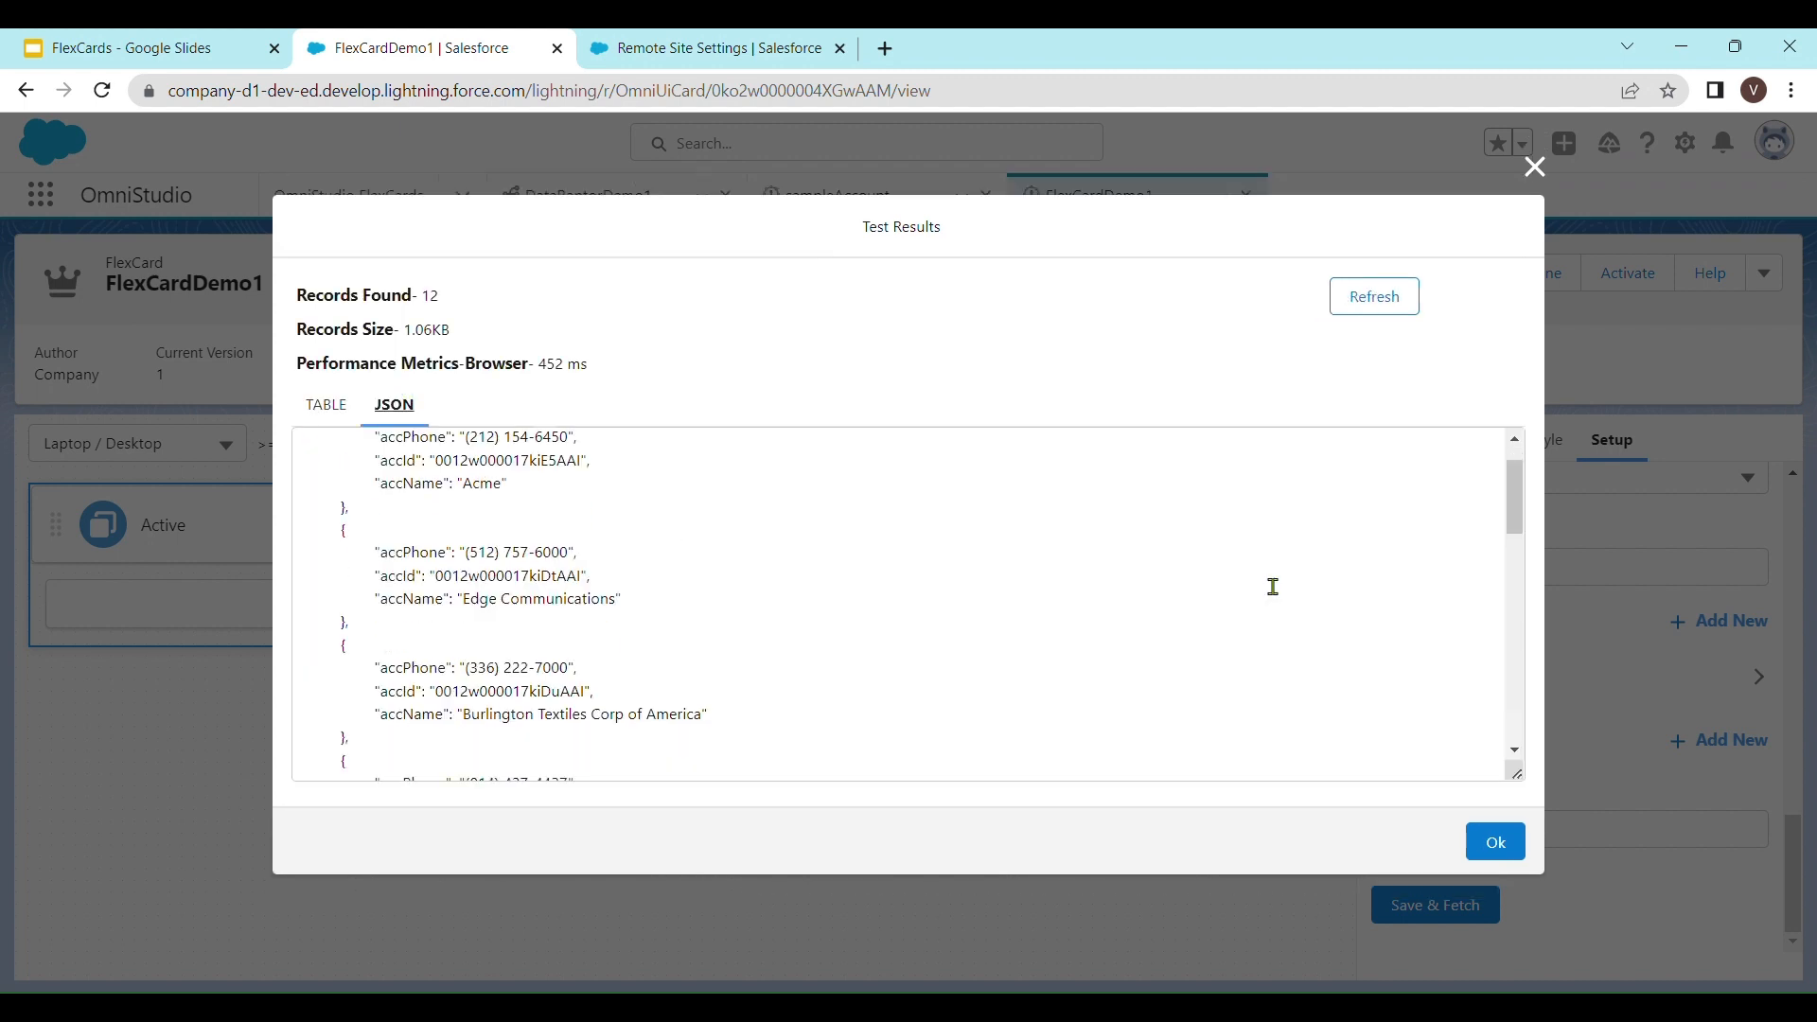
{"action": "scroll", "coordinate": [1273, 587], "scroll_direction": "down", "scroll_amount": 6}
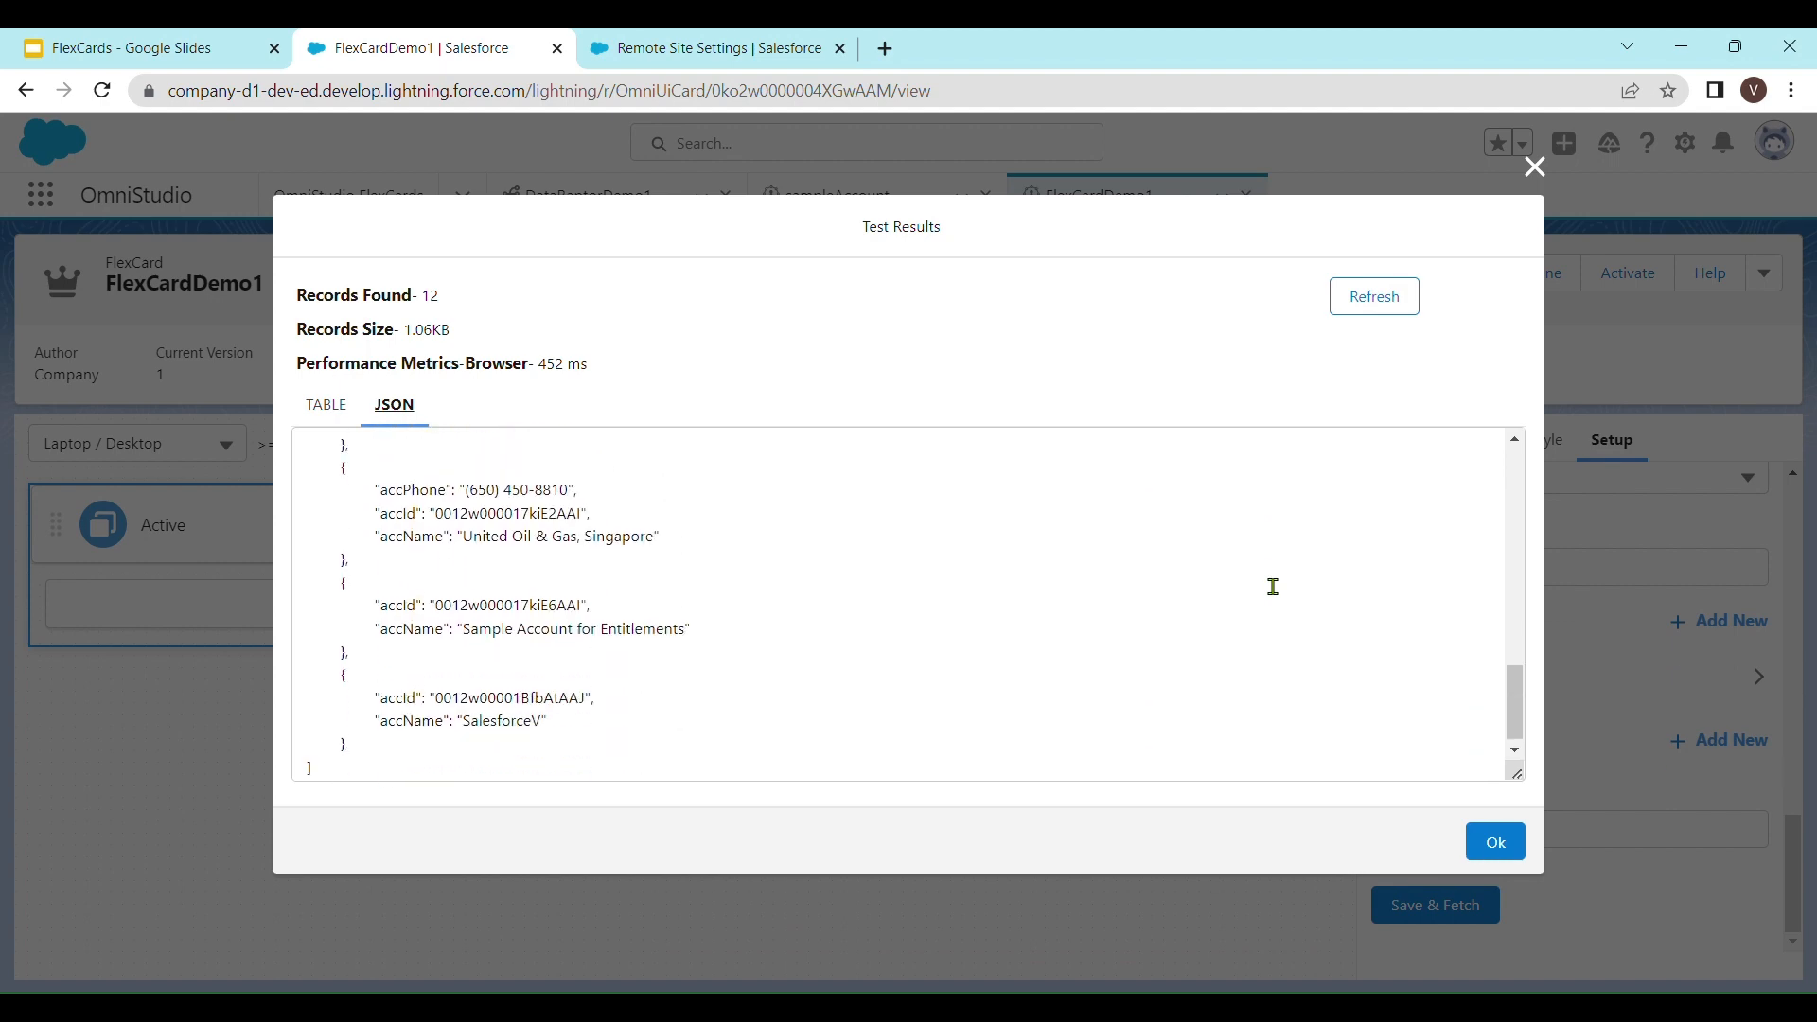
{"action": "scroll", "coordinate": [1273, 587], "scroll_direction": "up", "scroll_amount": 12}
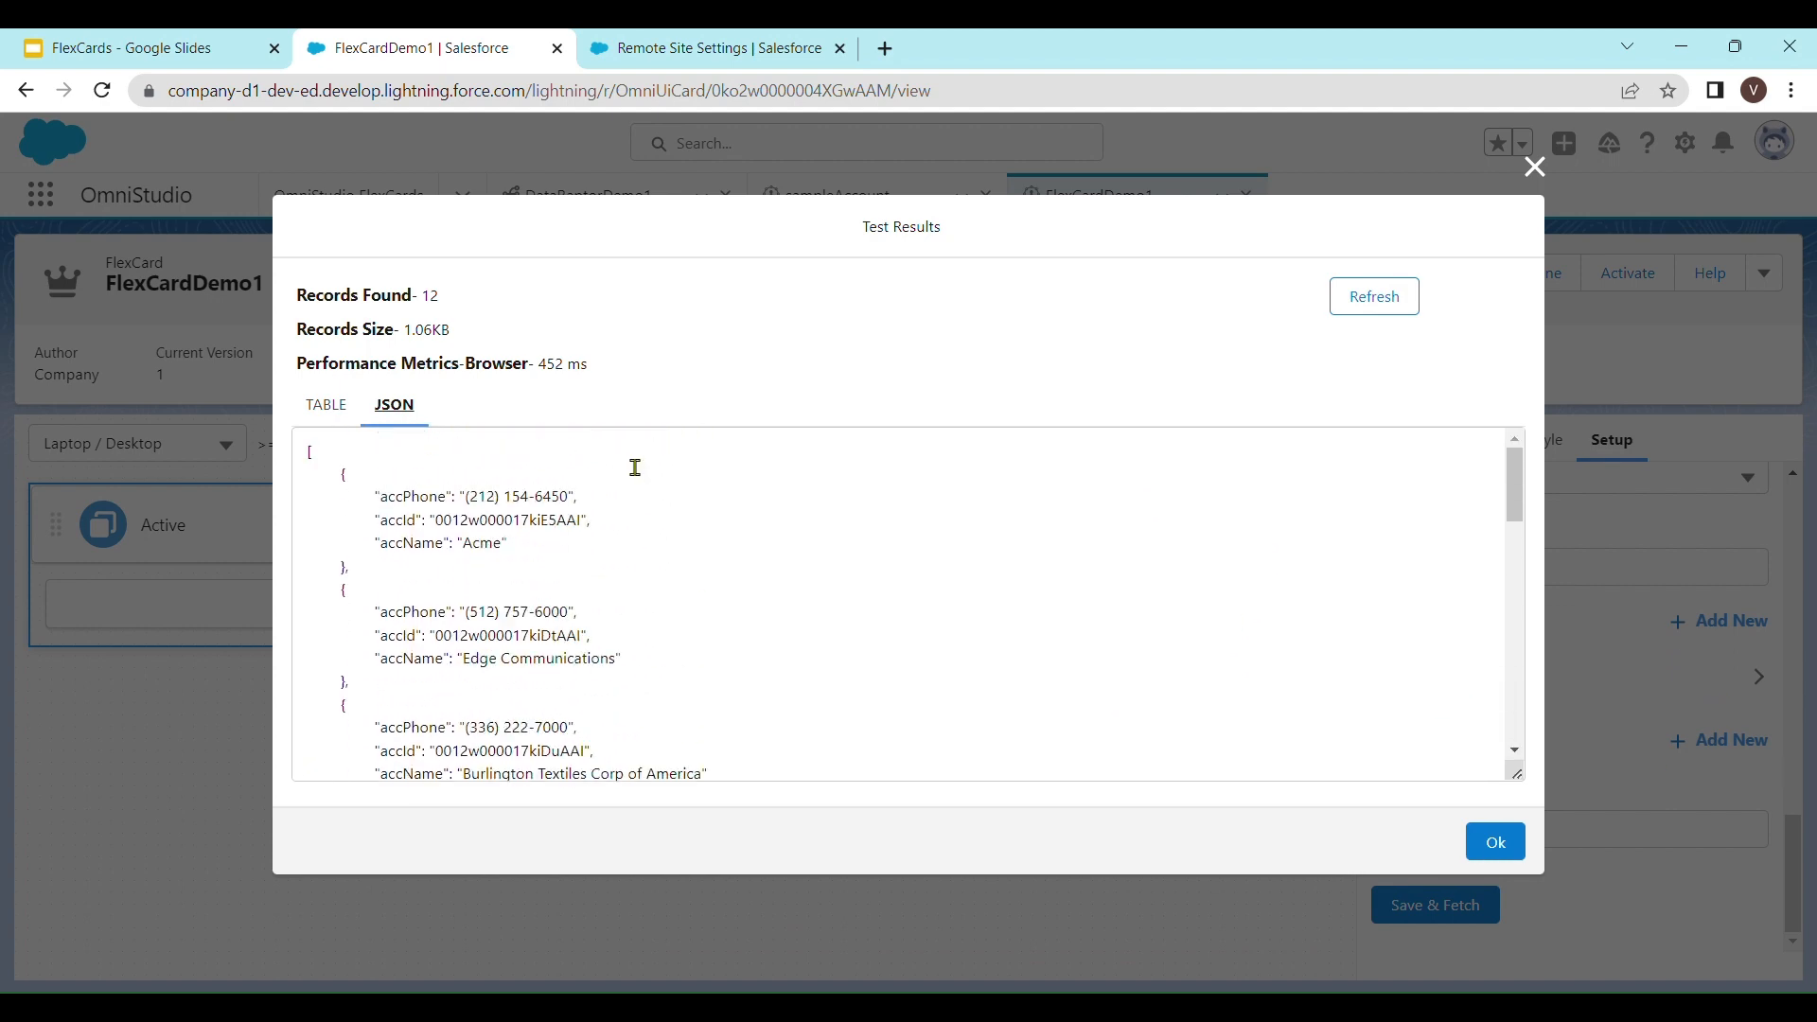
{"action": "left_click_drag", "start_coordinate": [448, 301], "coordinate": [318, 314]}
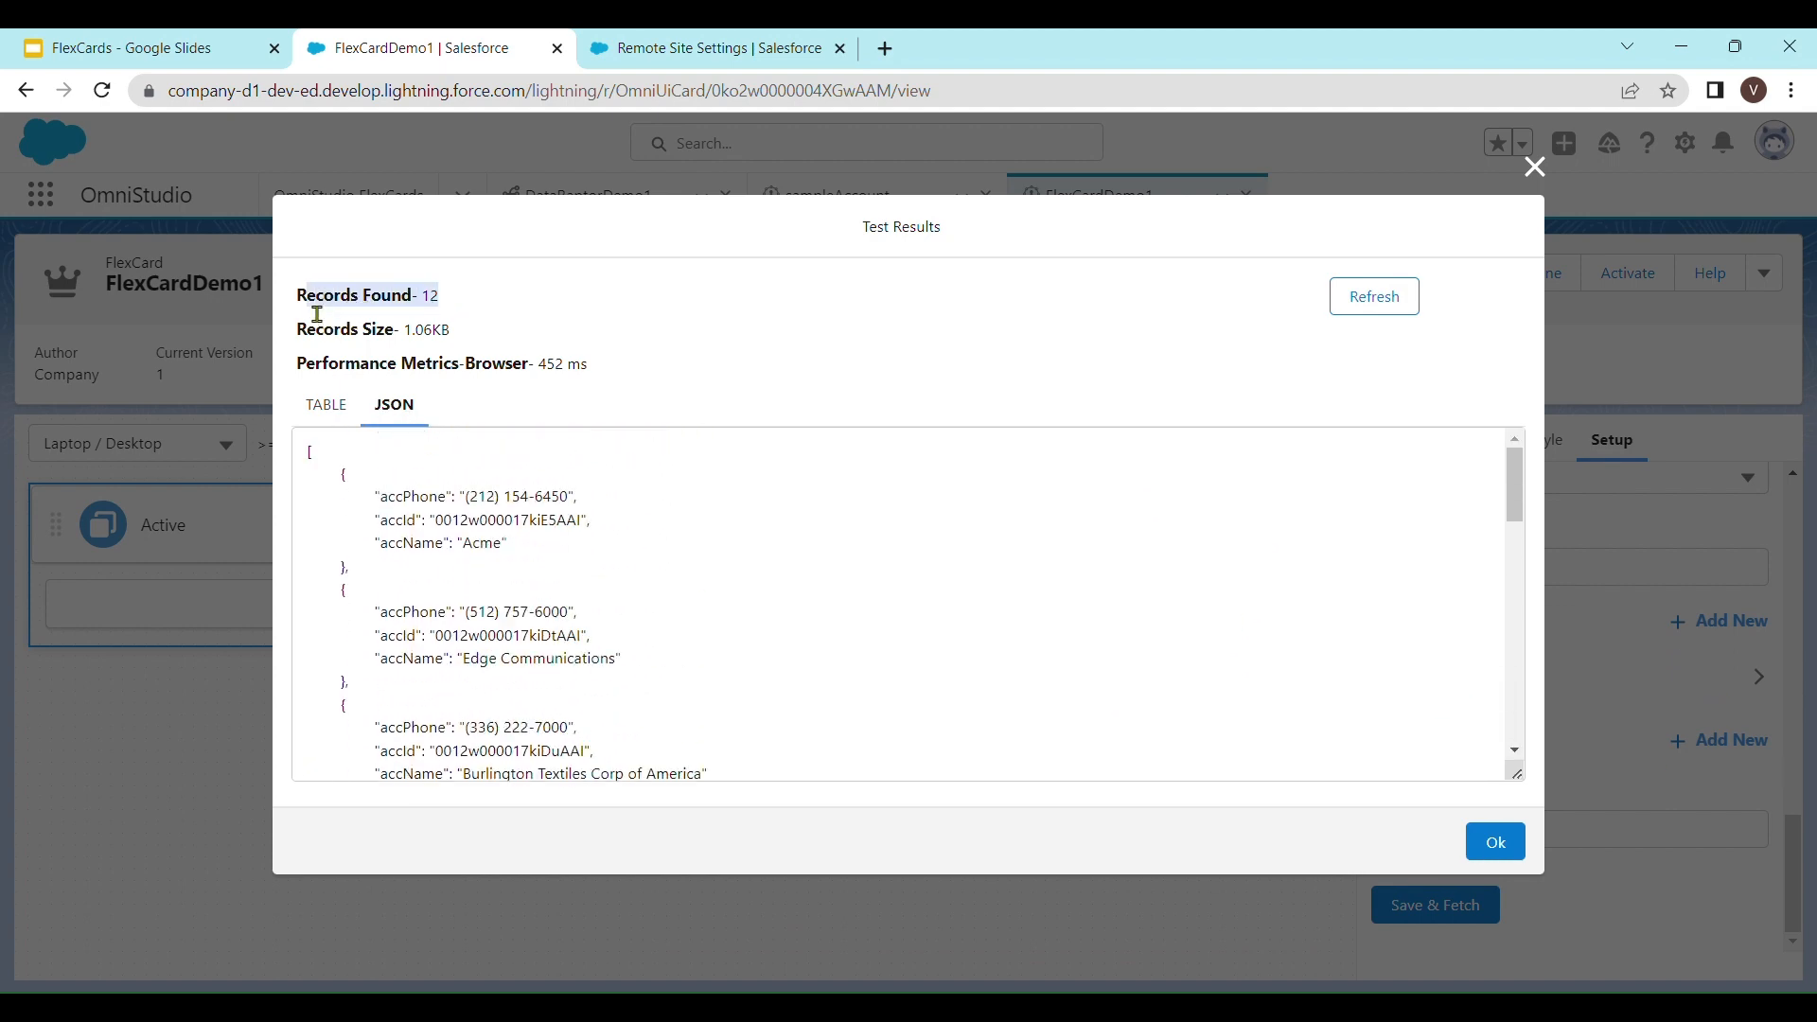
{"action": "left_click", "coordinate": [1113, 620]}
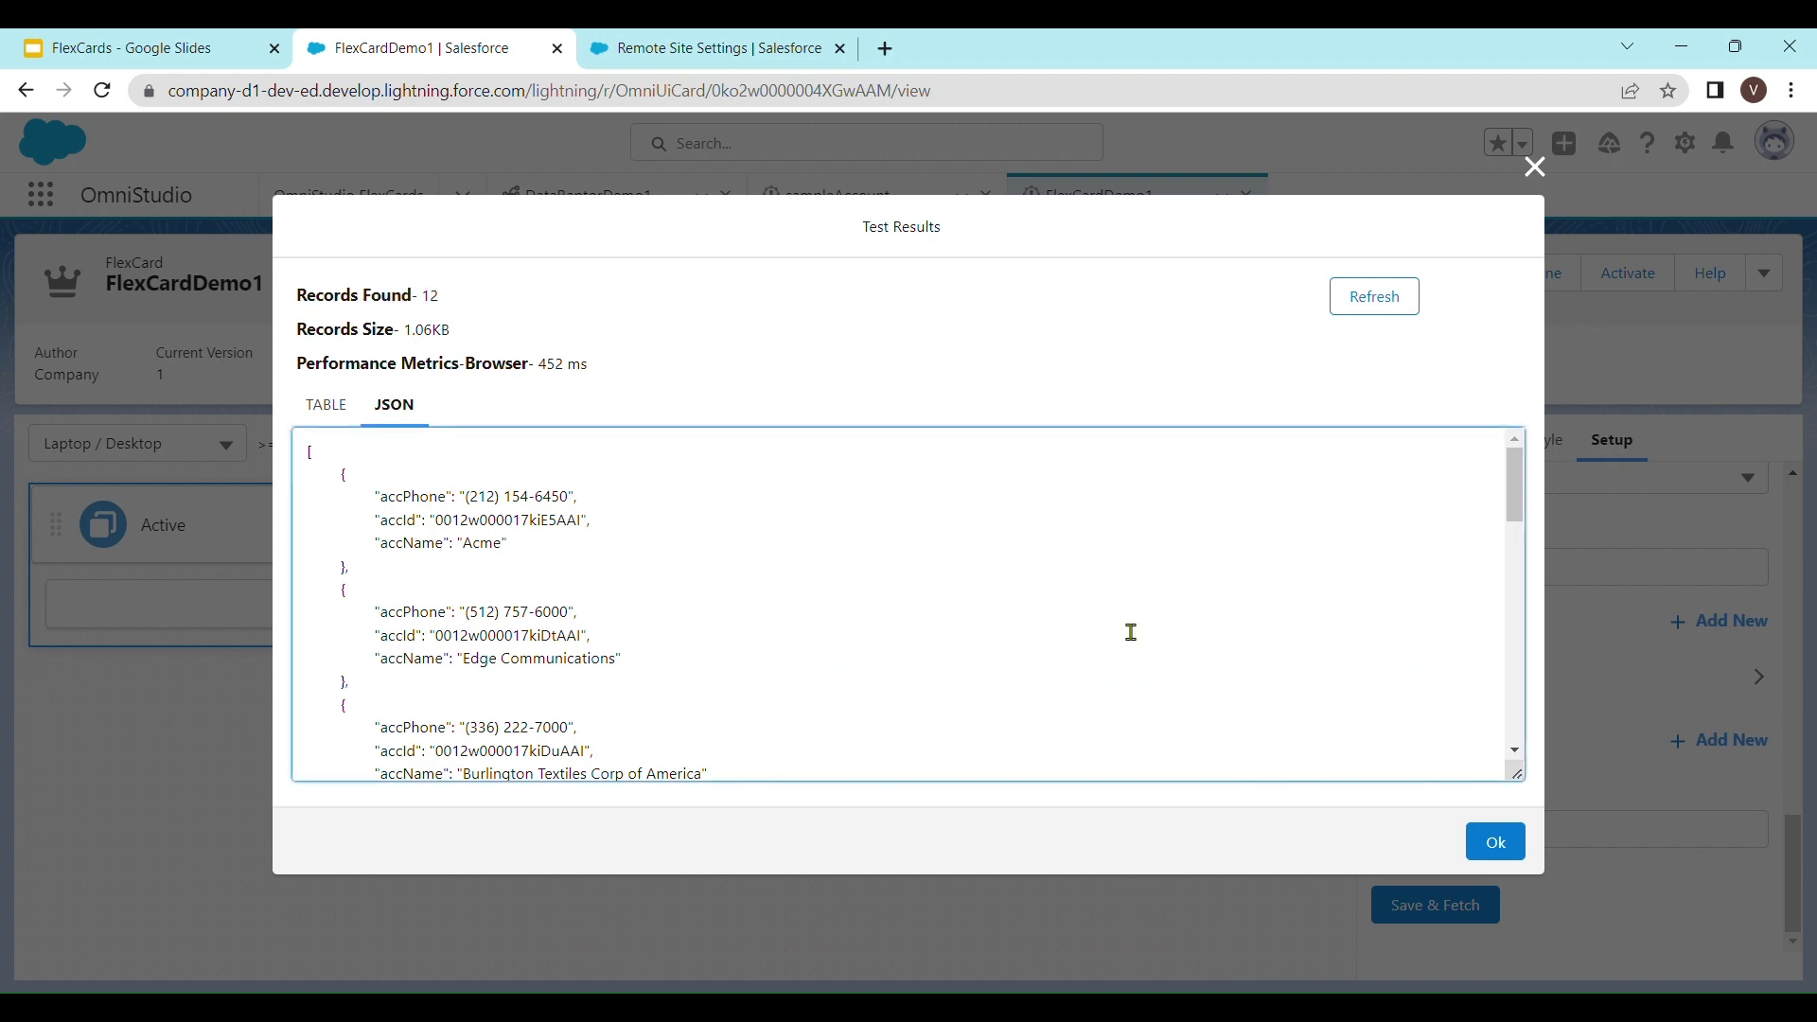
{"action": "left_click", "coordinate": [1498, 847]}
- Review the card's setup properties and the data source fields available for building the card
{"action": "scroll", "coordinate": [1505, 758], "scroll_direction": "up", "scroll_amount": 10}
{"action": "scroll", "coordinate": [1511, 682], "scroll_direction": "down", "scroll_amount": 8}
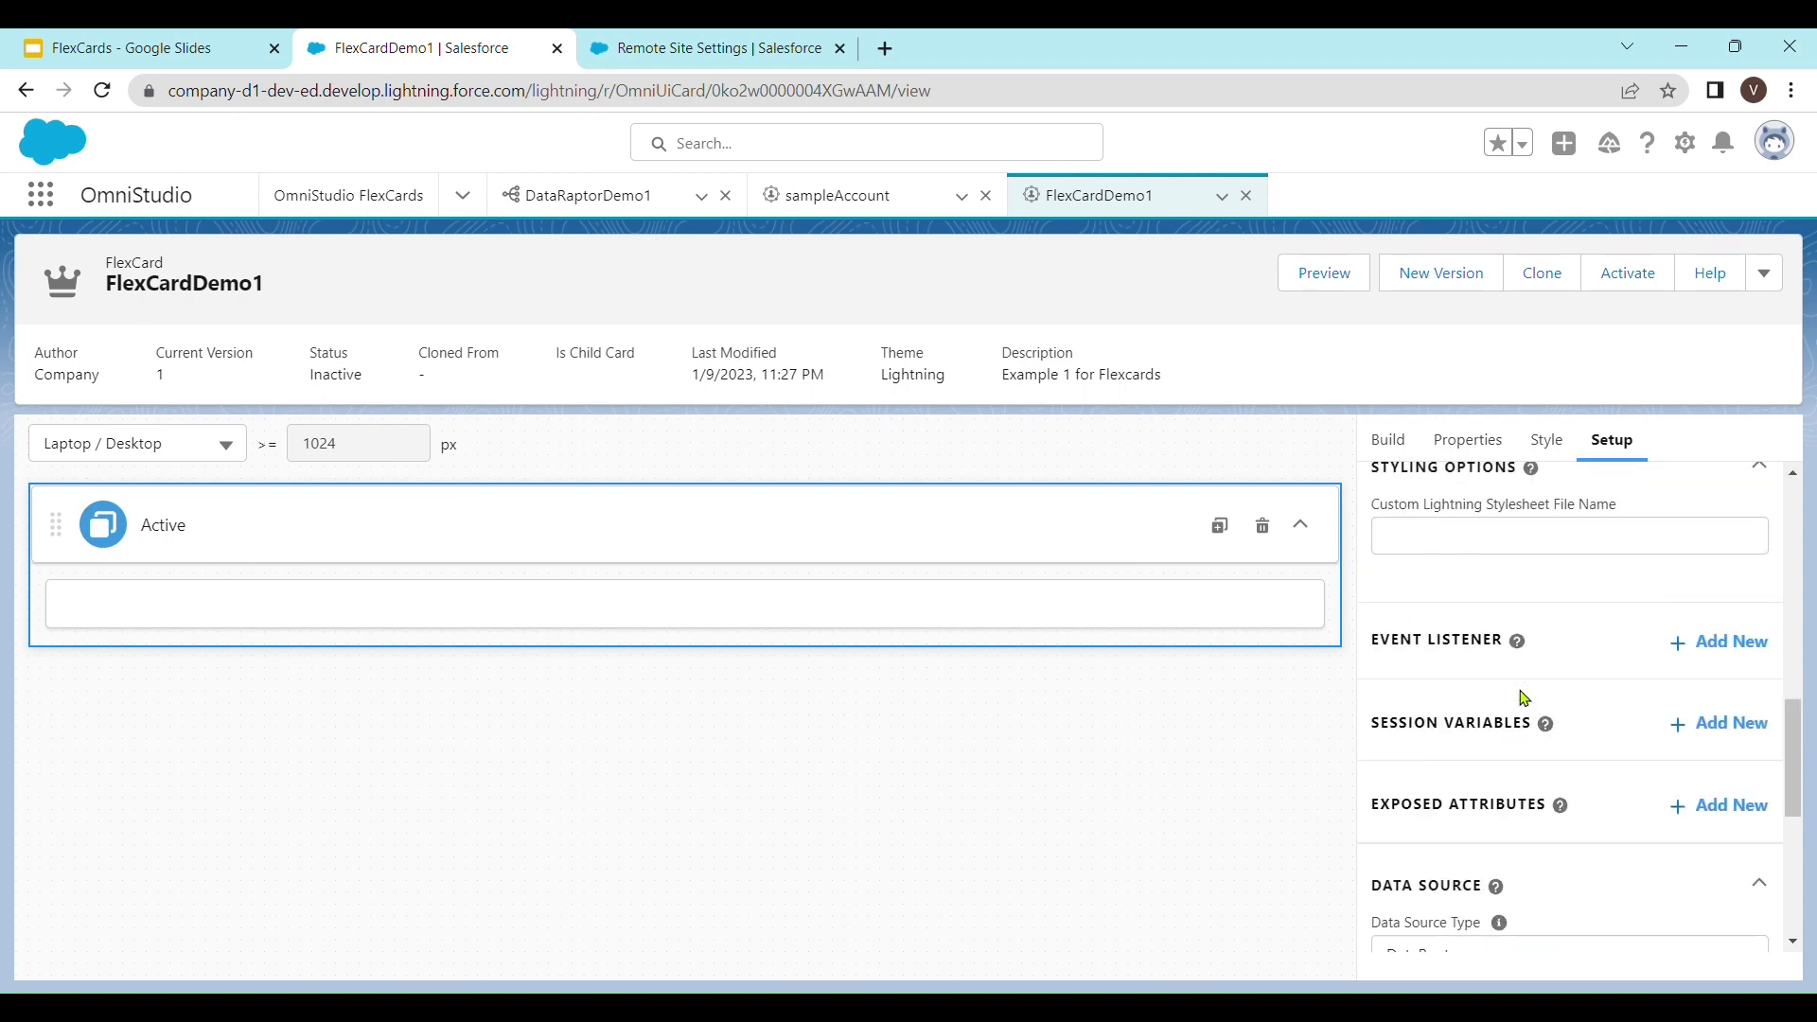
{"action": "scroll", "coordinate": [1533, 751], "scroll_direction": "up", "scroll_amount": 4}
{"action": "scroll", "coordinate": [1593, 814], "scroll_direction": "down", "scroll_amount": 4}
{"action": "scroll", "coordinate": [1605, 825], "scroll_direction": "up", "scroll_amount": 10}
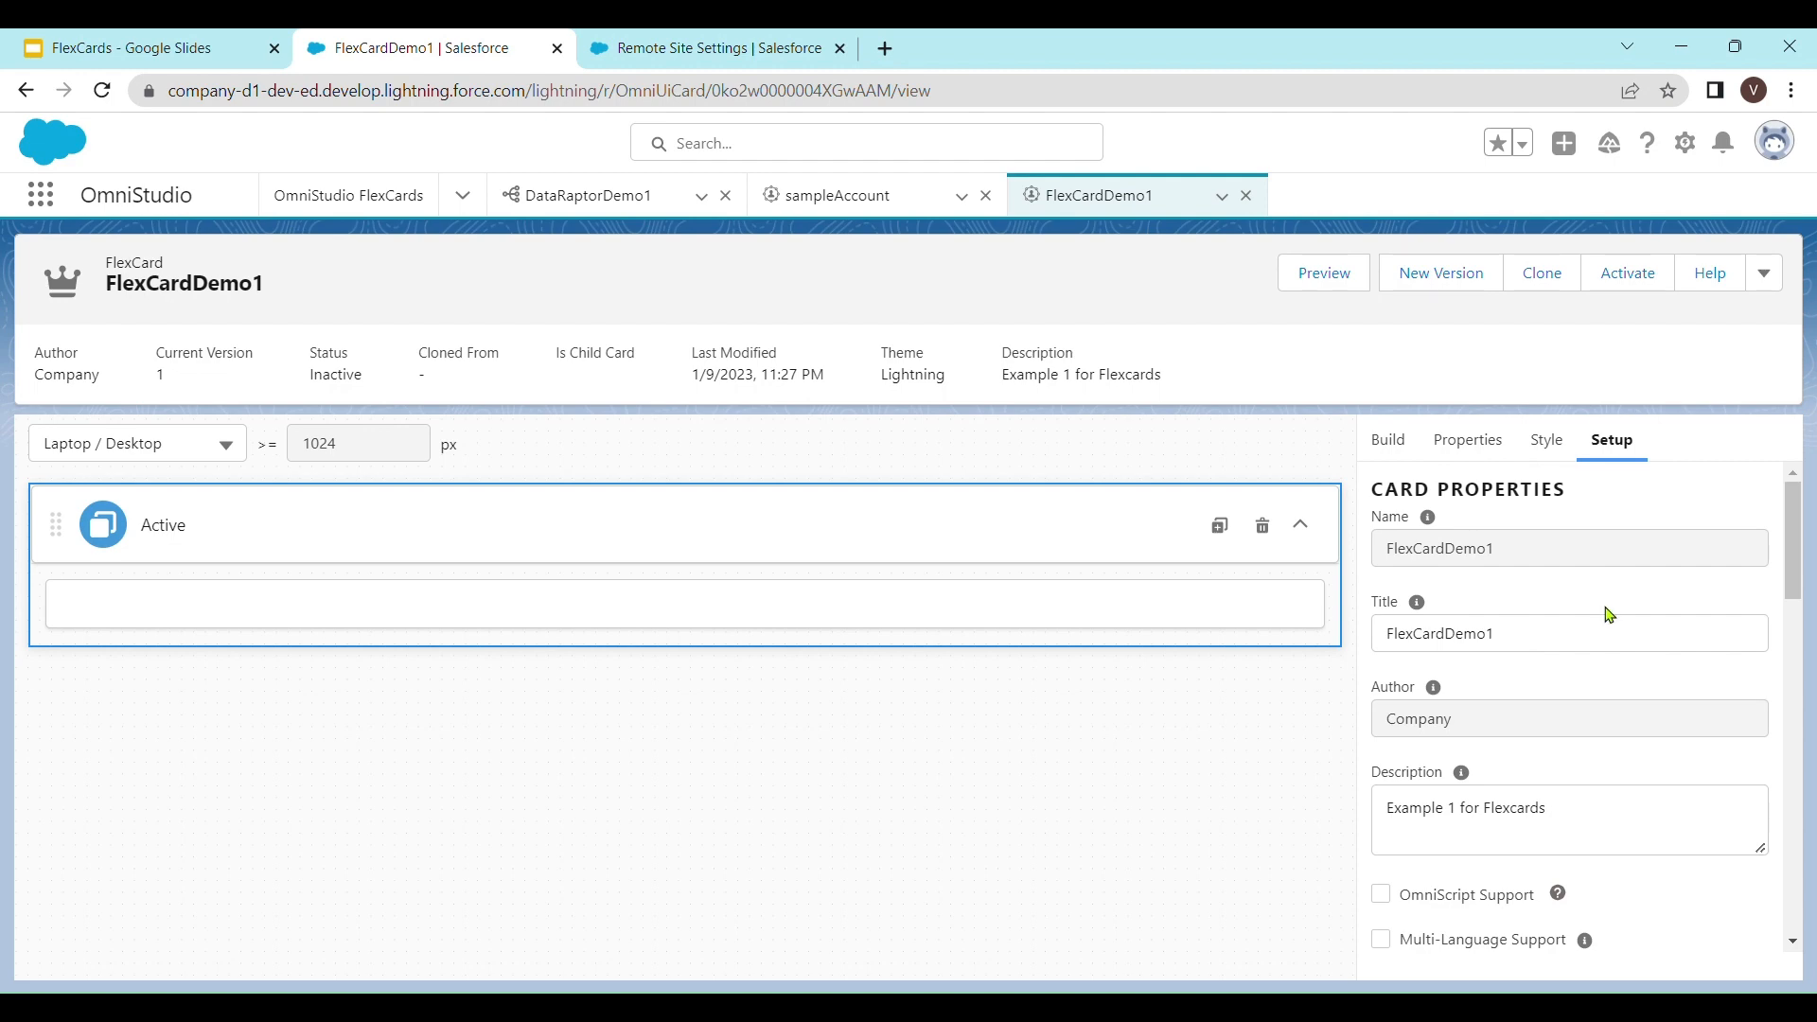
{"action": "left_click", "coordinate": [1391, 442]}
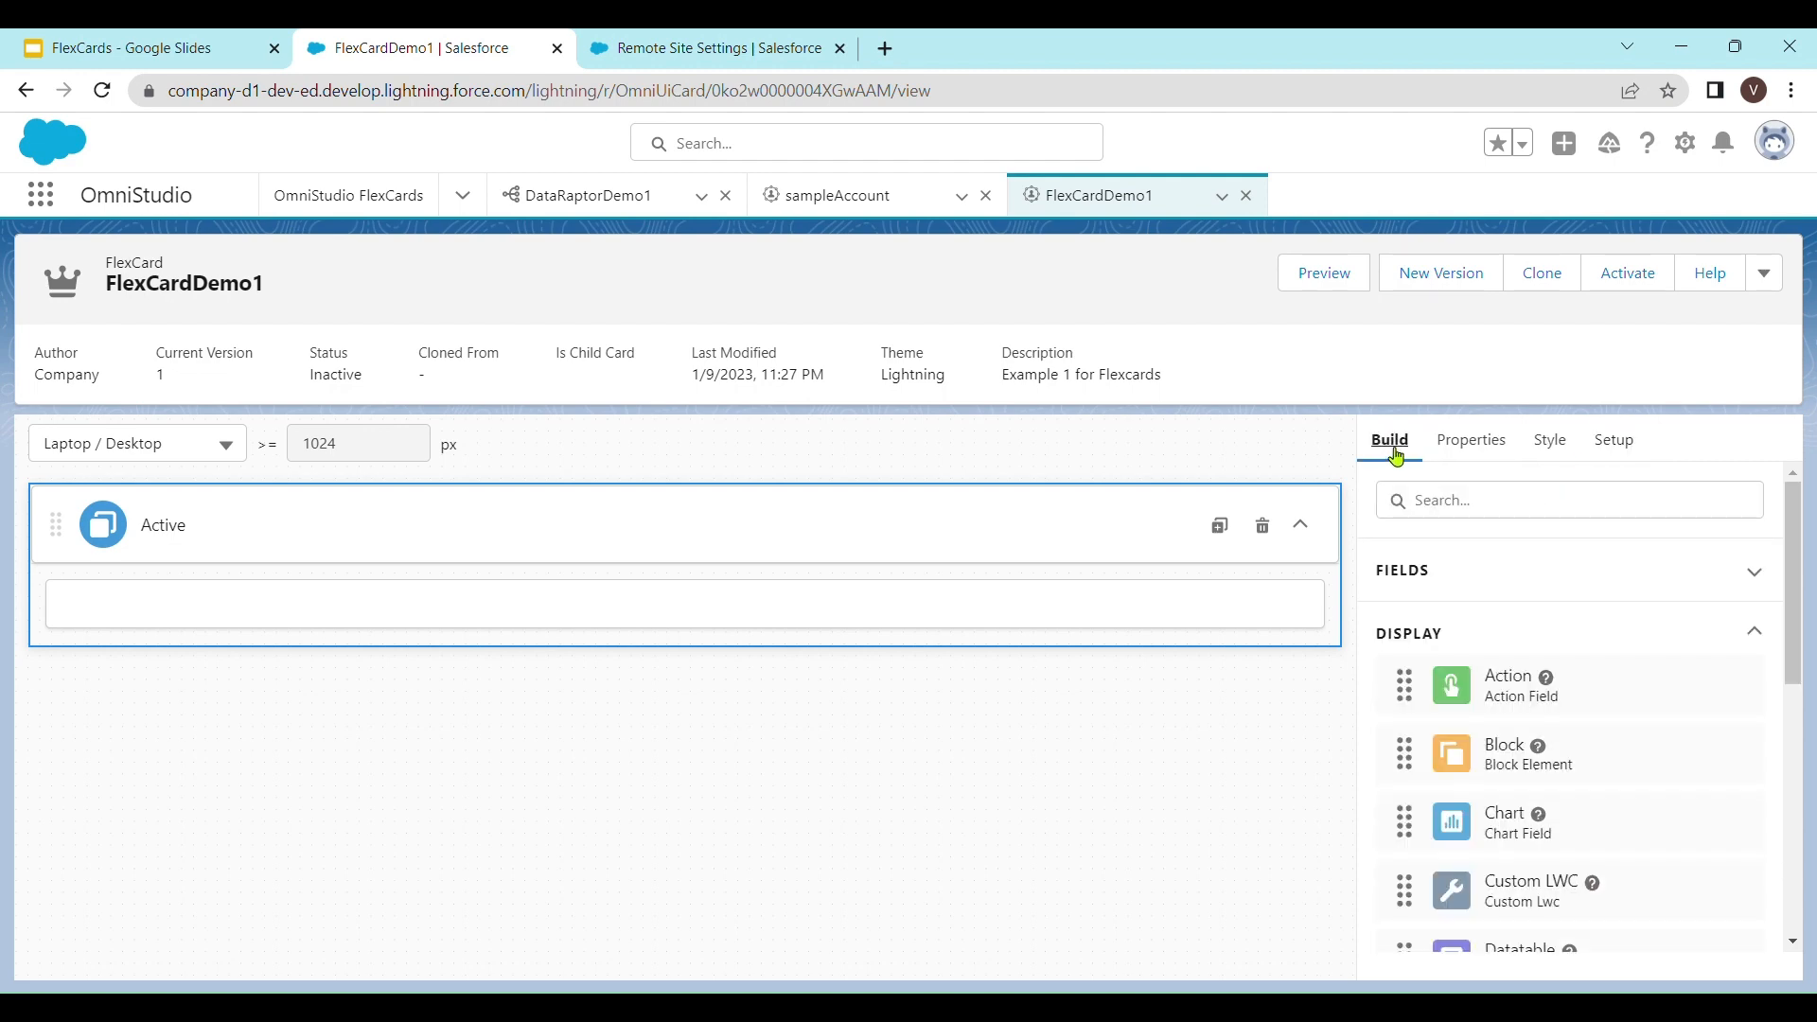
{"action": "left_click", "coordinate": [1755, 573]}
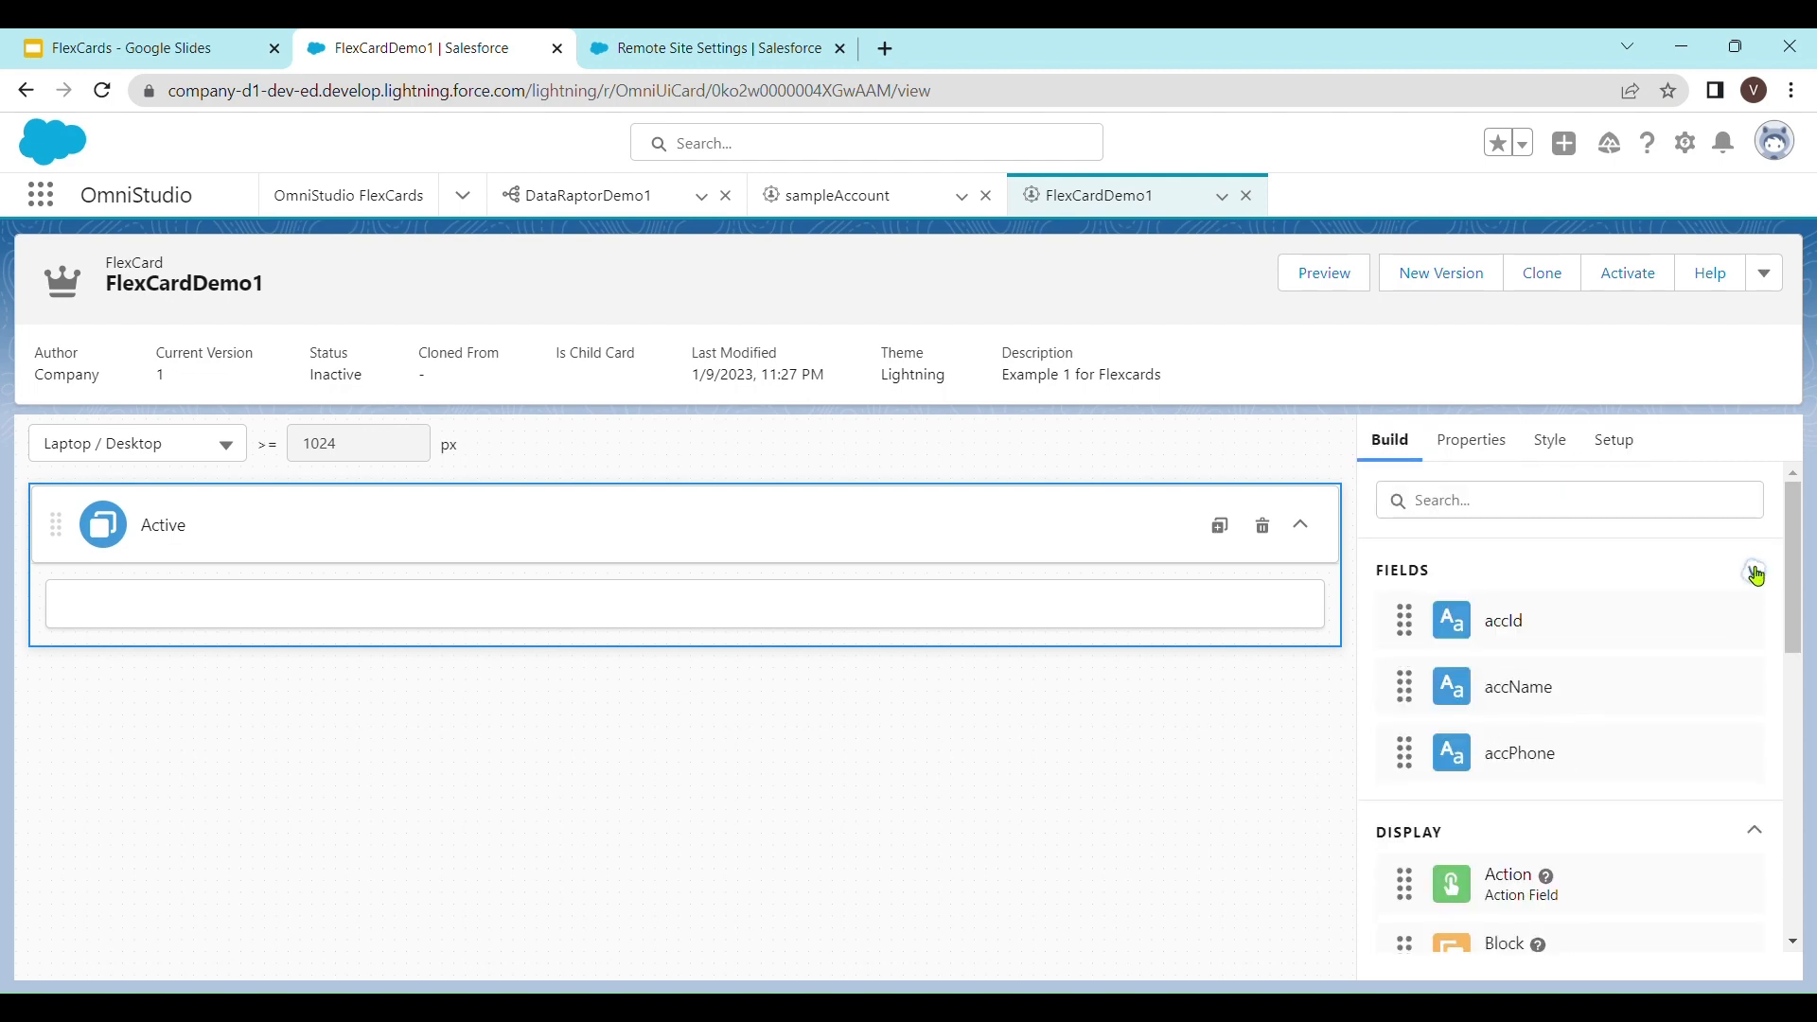
{"action": "scroll", "coordinate": [1477, 729], "scroll_direction": "down", "scroll_amount": 3}
{"action": "scroll", "coordinate": [1429, 606], "scroll_direction": "up", "scroll_amount": 3}
- Save and fetch the card's data source again and compare the test results in JSON and table form
{"action": "left_click", "coordinate": [1621, 443]}
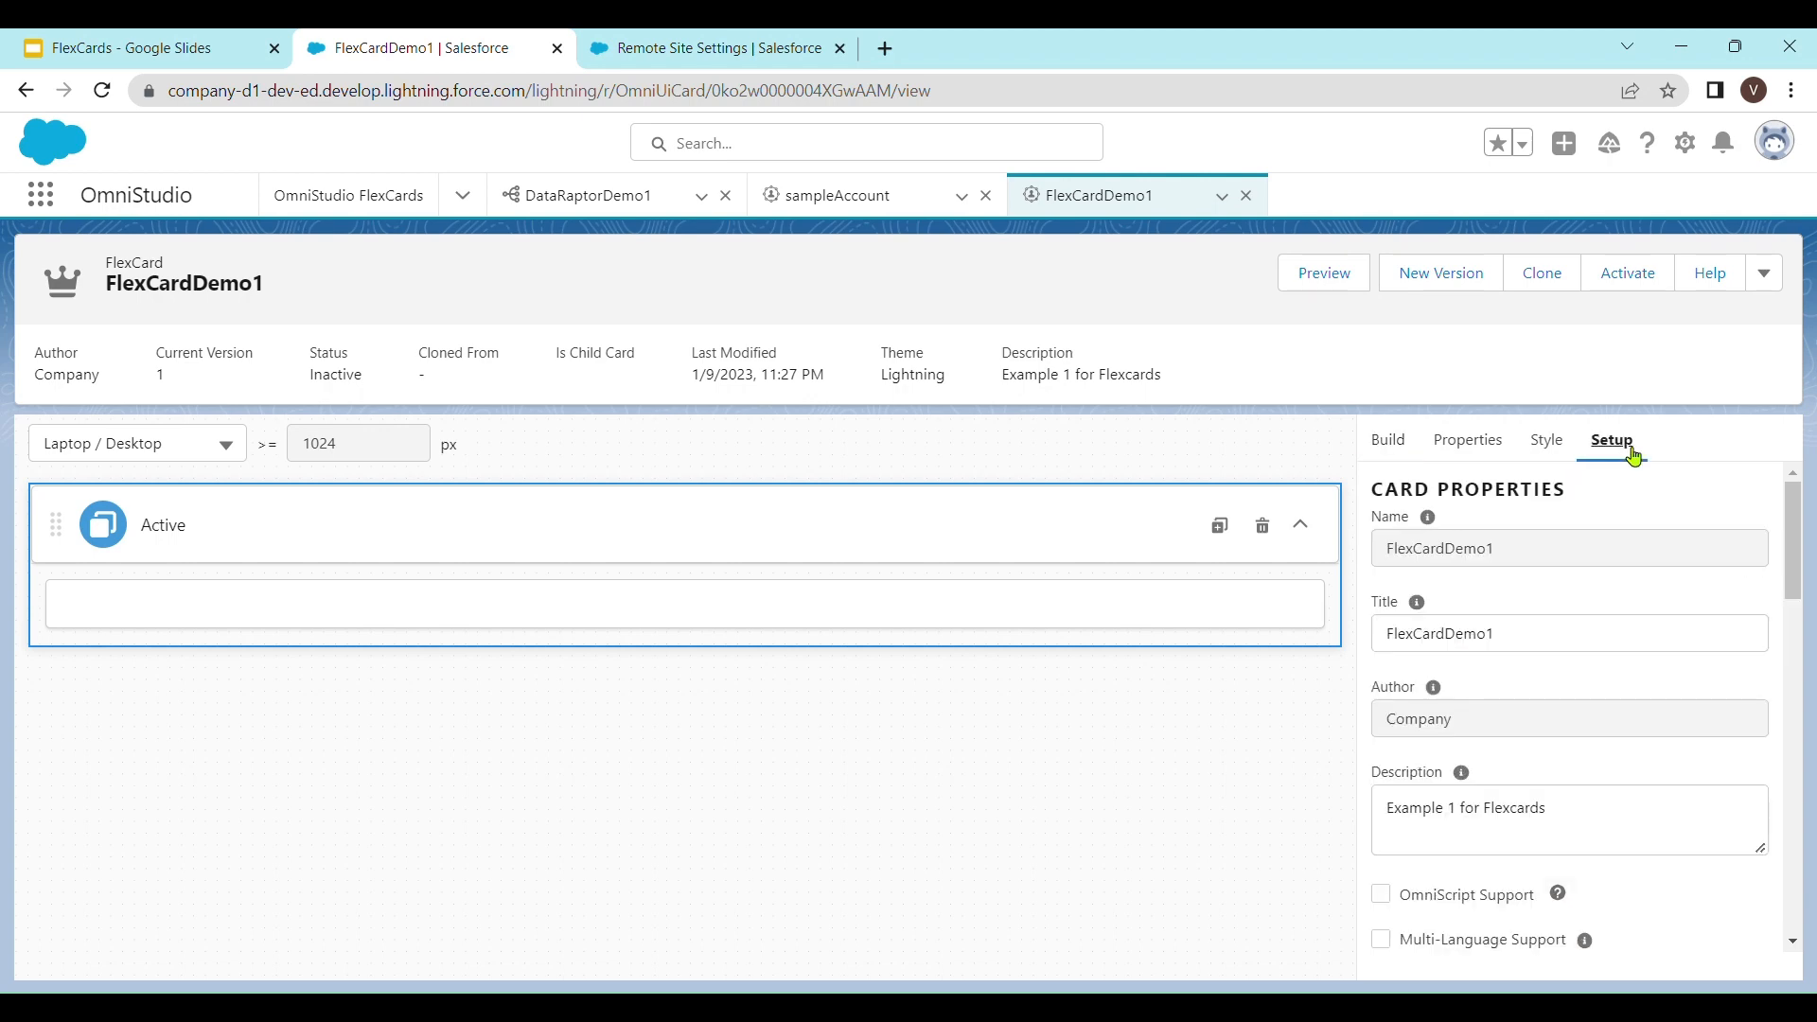
{"action": "scroll", "coordinate": [1649, 754], "scroll_direction": "down", "scroll_amount": 10}
{"action": "scroll", "coordinate": [1650, 755], "scroll_direction": "down", "scroll_amount": 5}
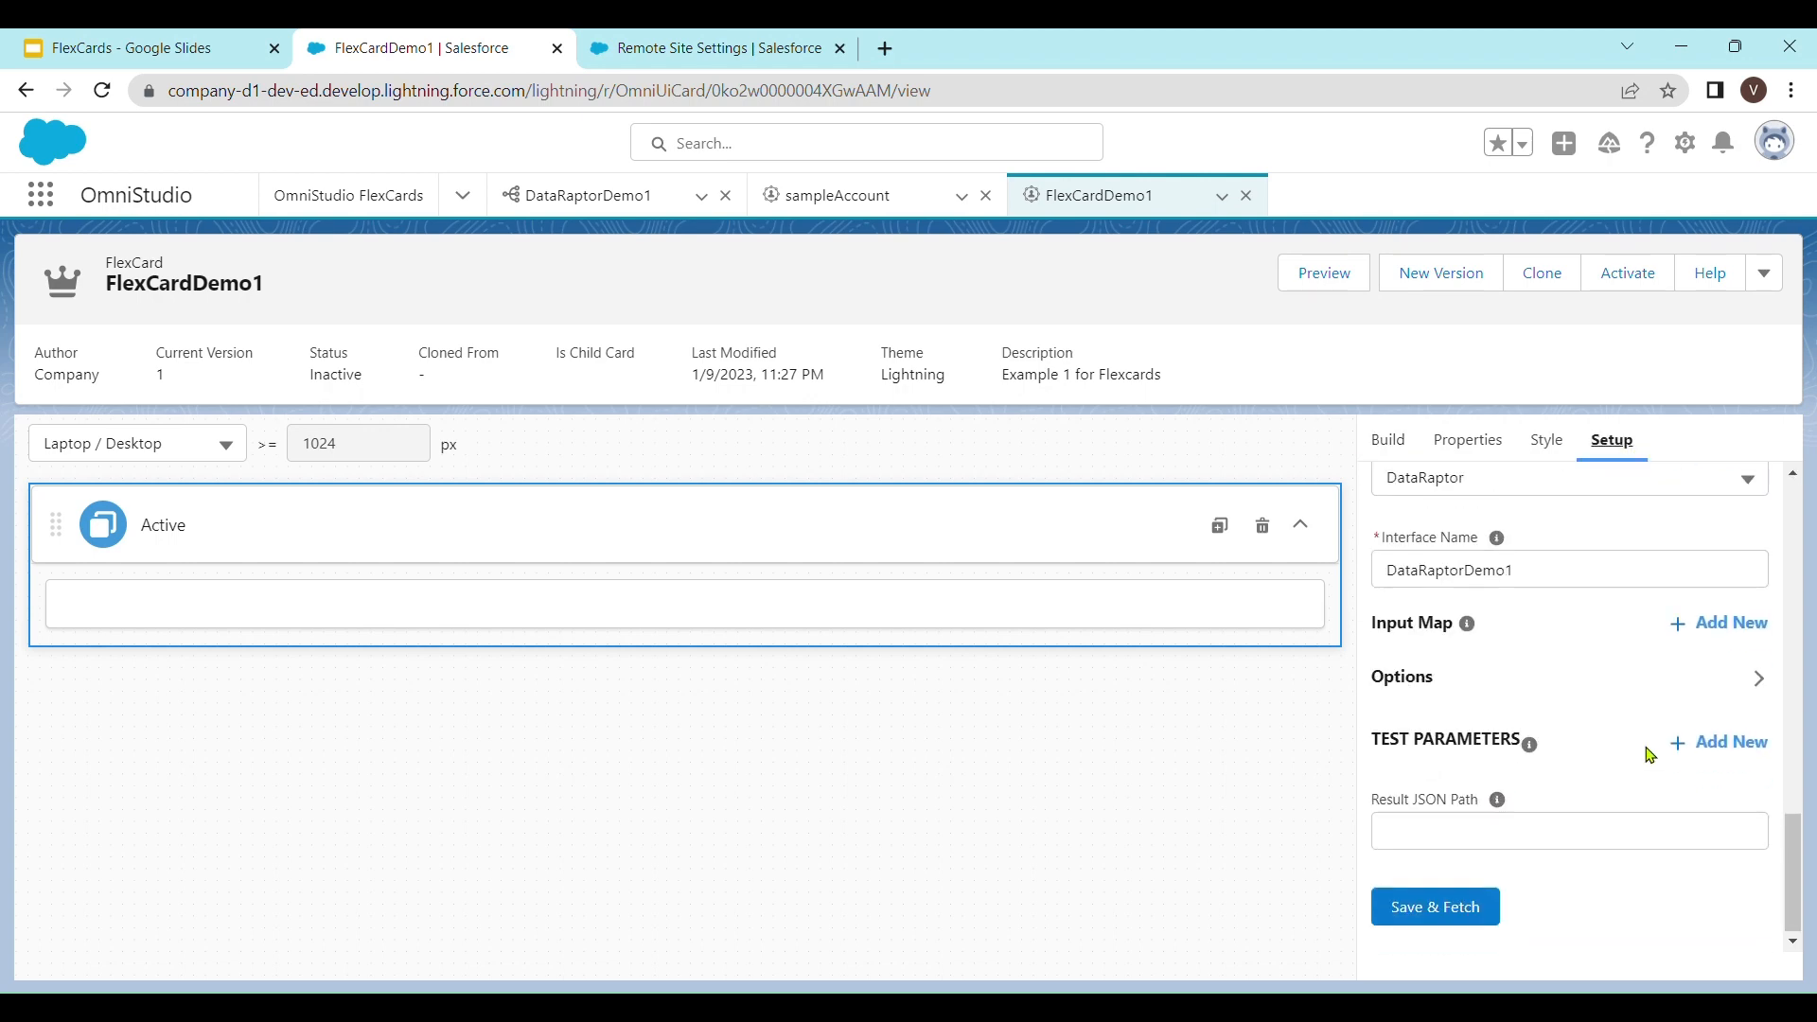
{"action": "left_click", "coordinate": [1455, 918]}
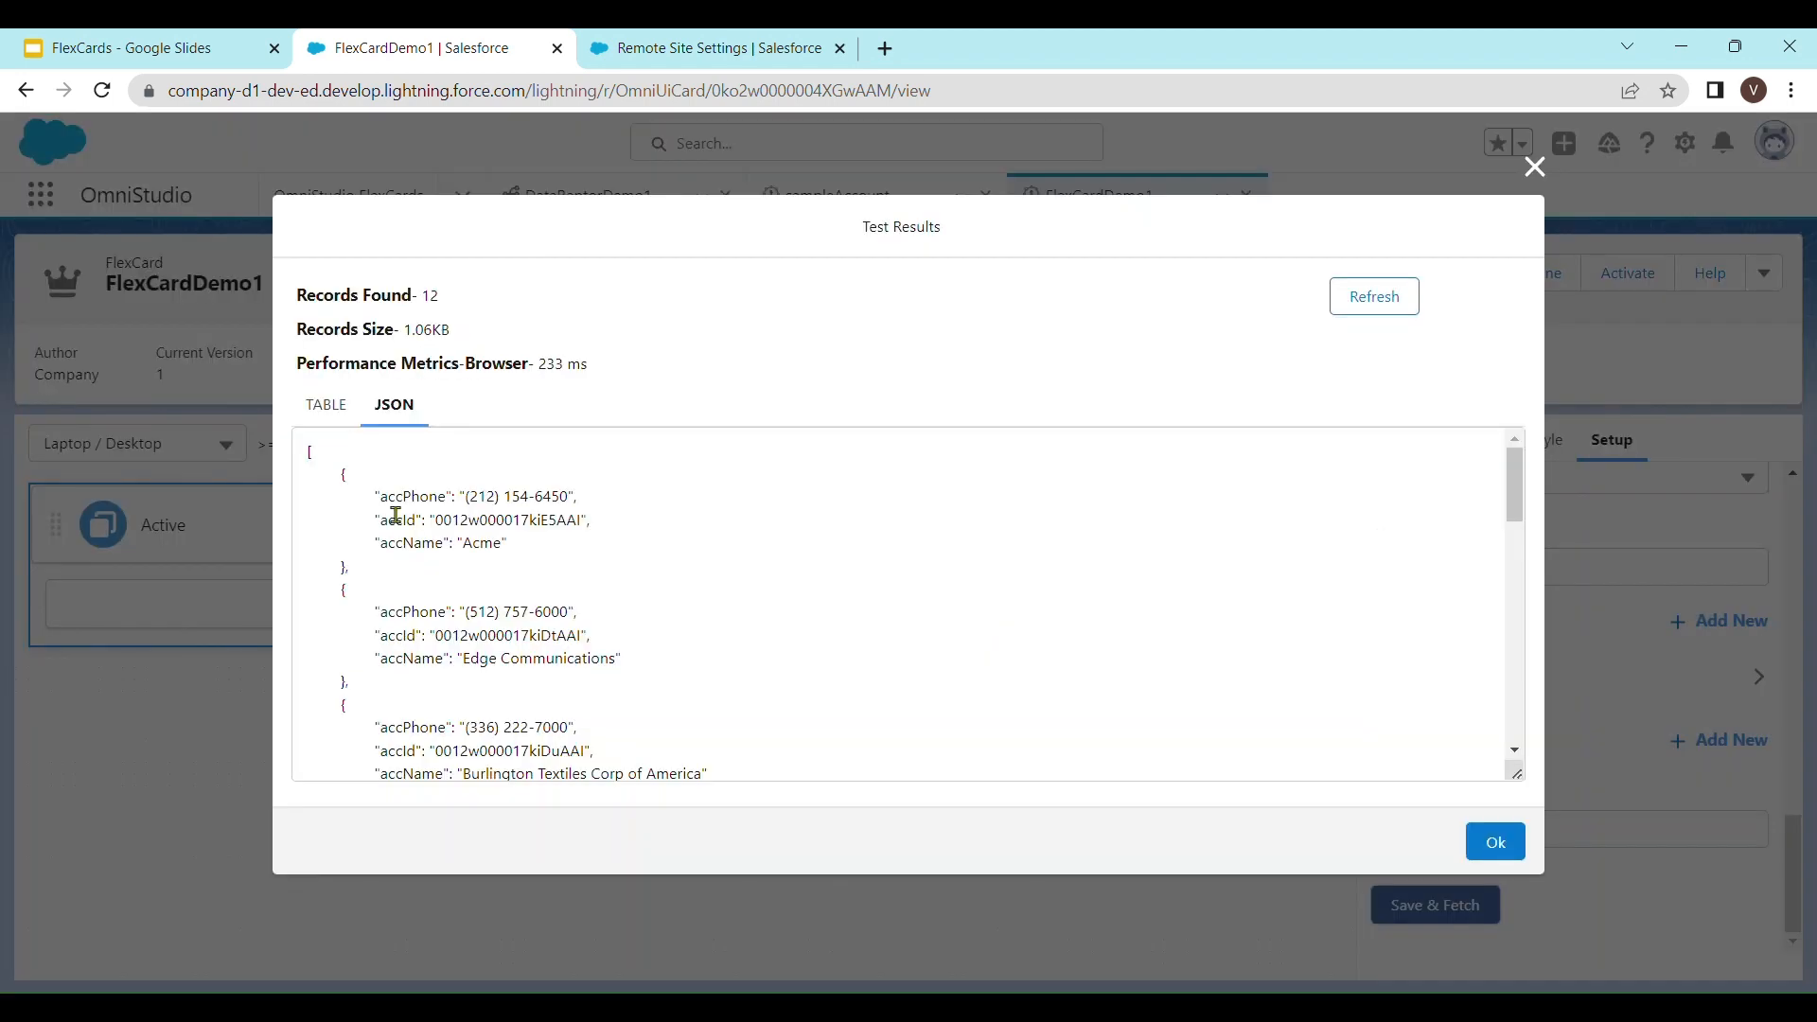
{"action": "left_click", "coordinate": [323, 403]}
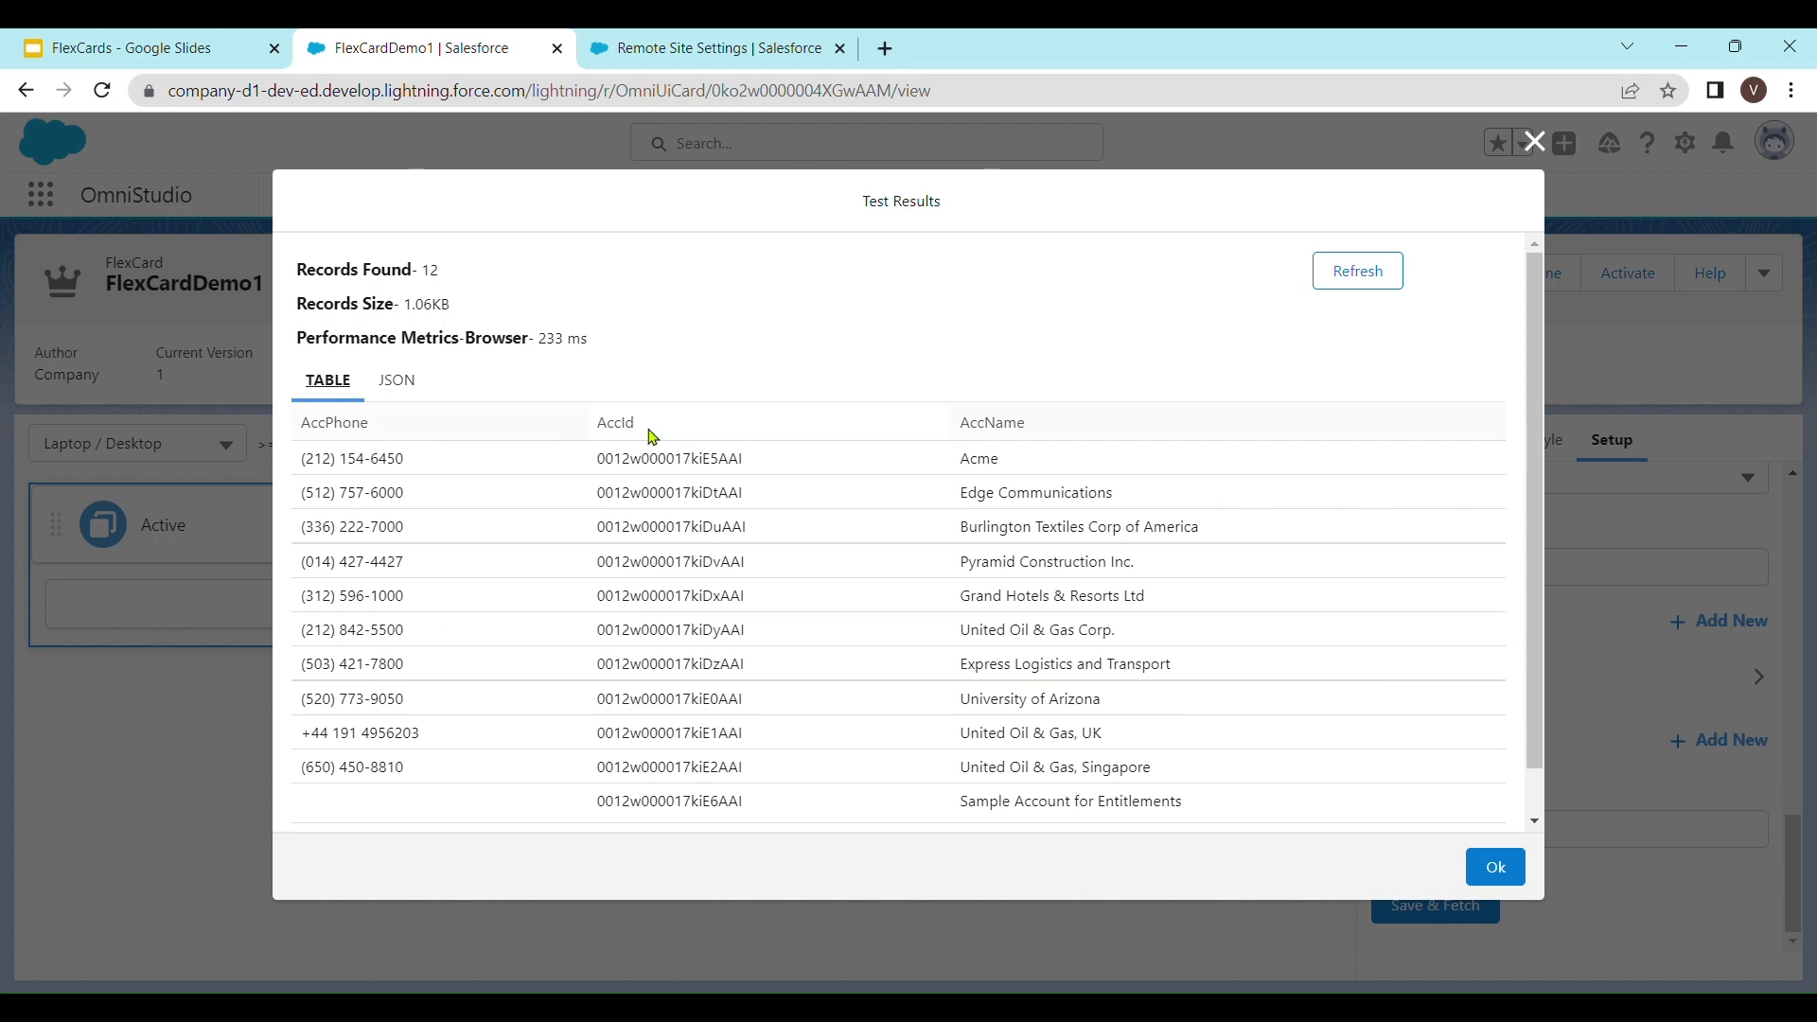
{"action": "left_click", "coordinate": [1495, 867]}
- Review the data source fields and the display elements available for building the card
{"action": "scroll", "coordinate": [1543, 705], "scroll_direction": "up", "scroll_amount": 10}
{"action": "left_click", "coordinate": [1389, 441]}
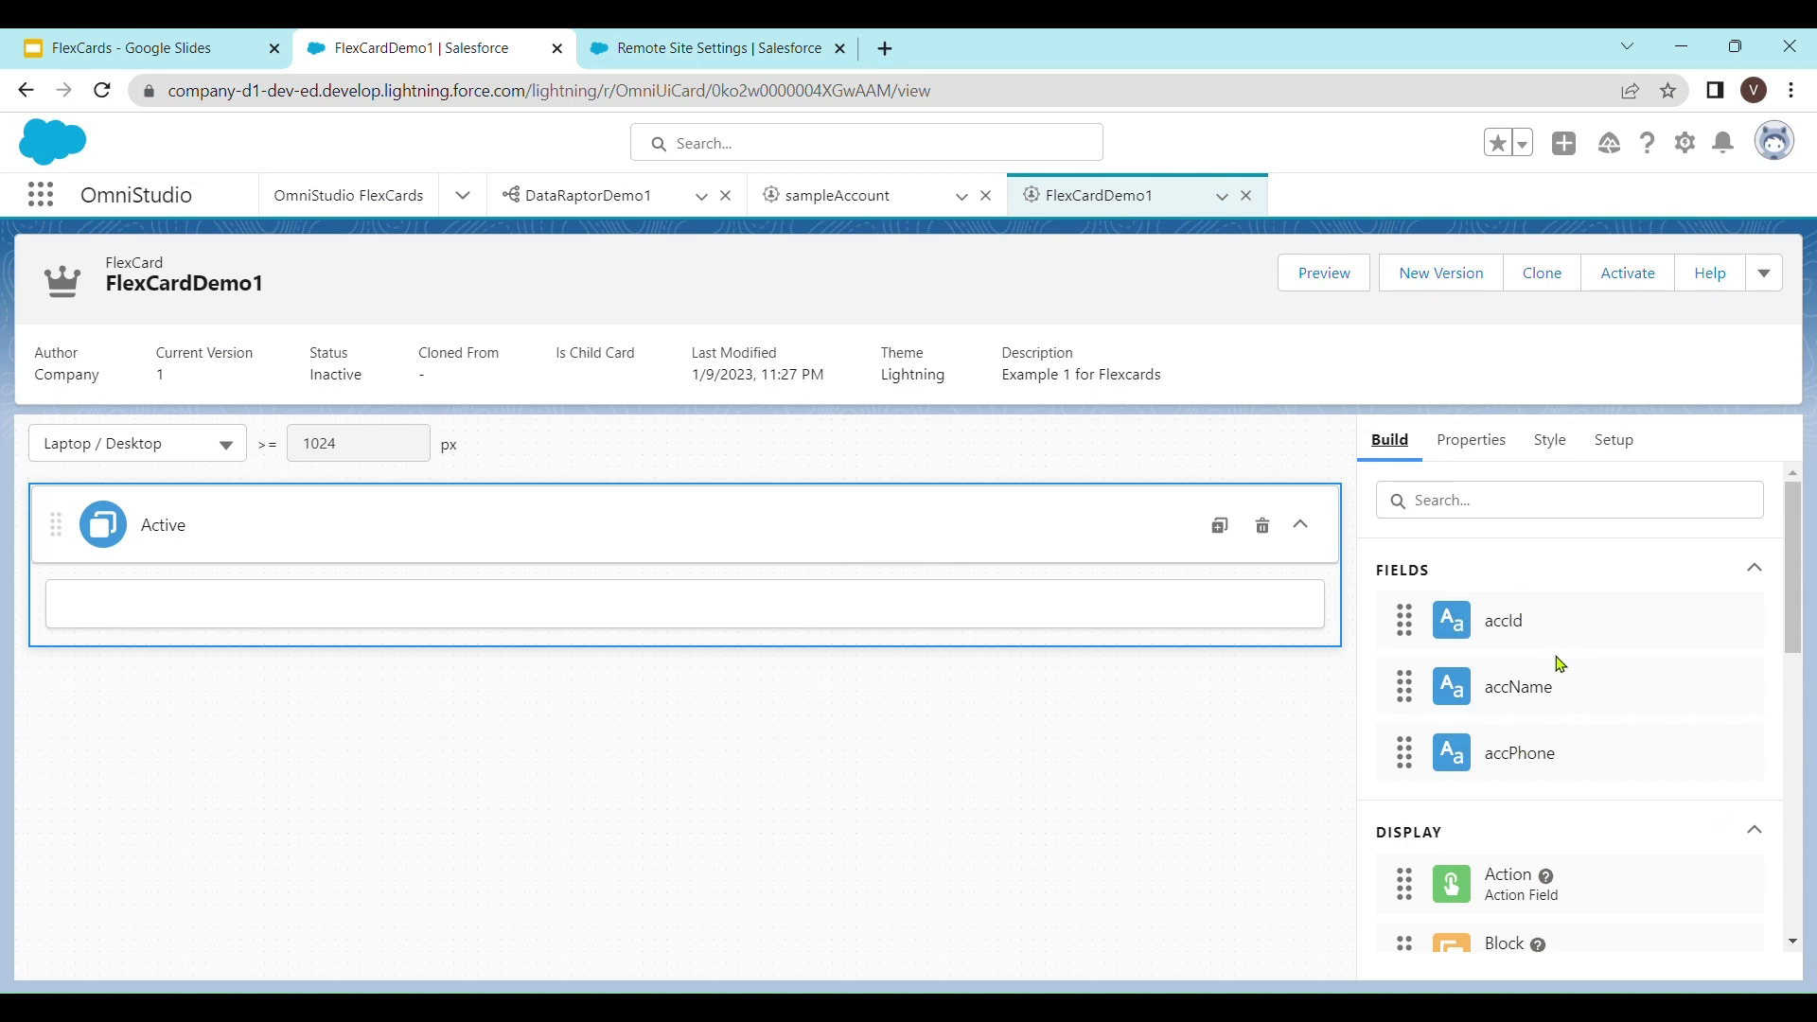
{"action": "left_click", "coordinate": [1762, 573]}
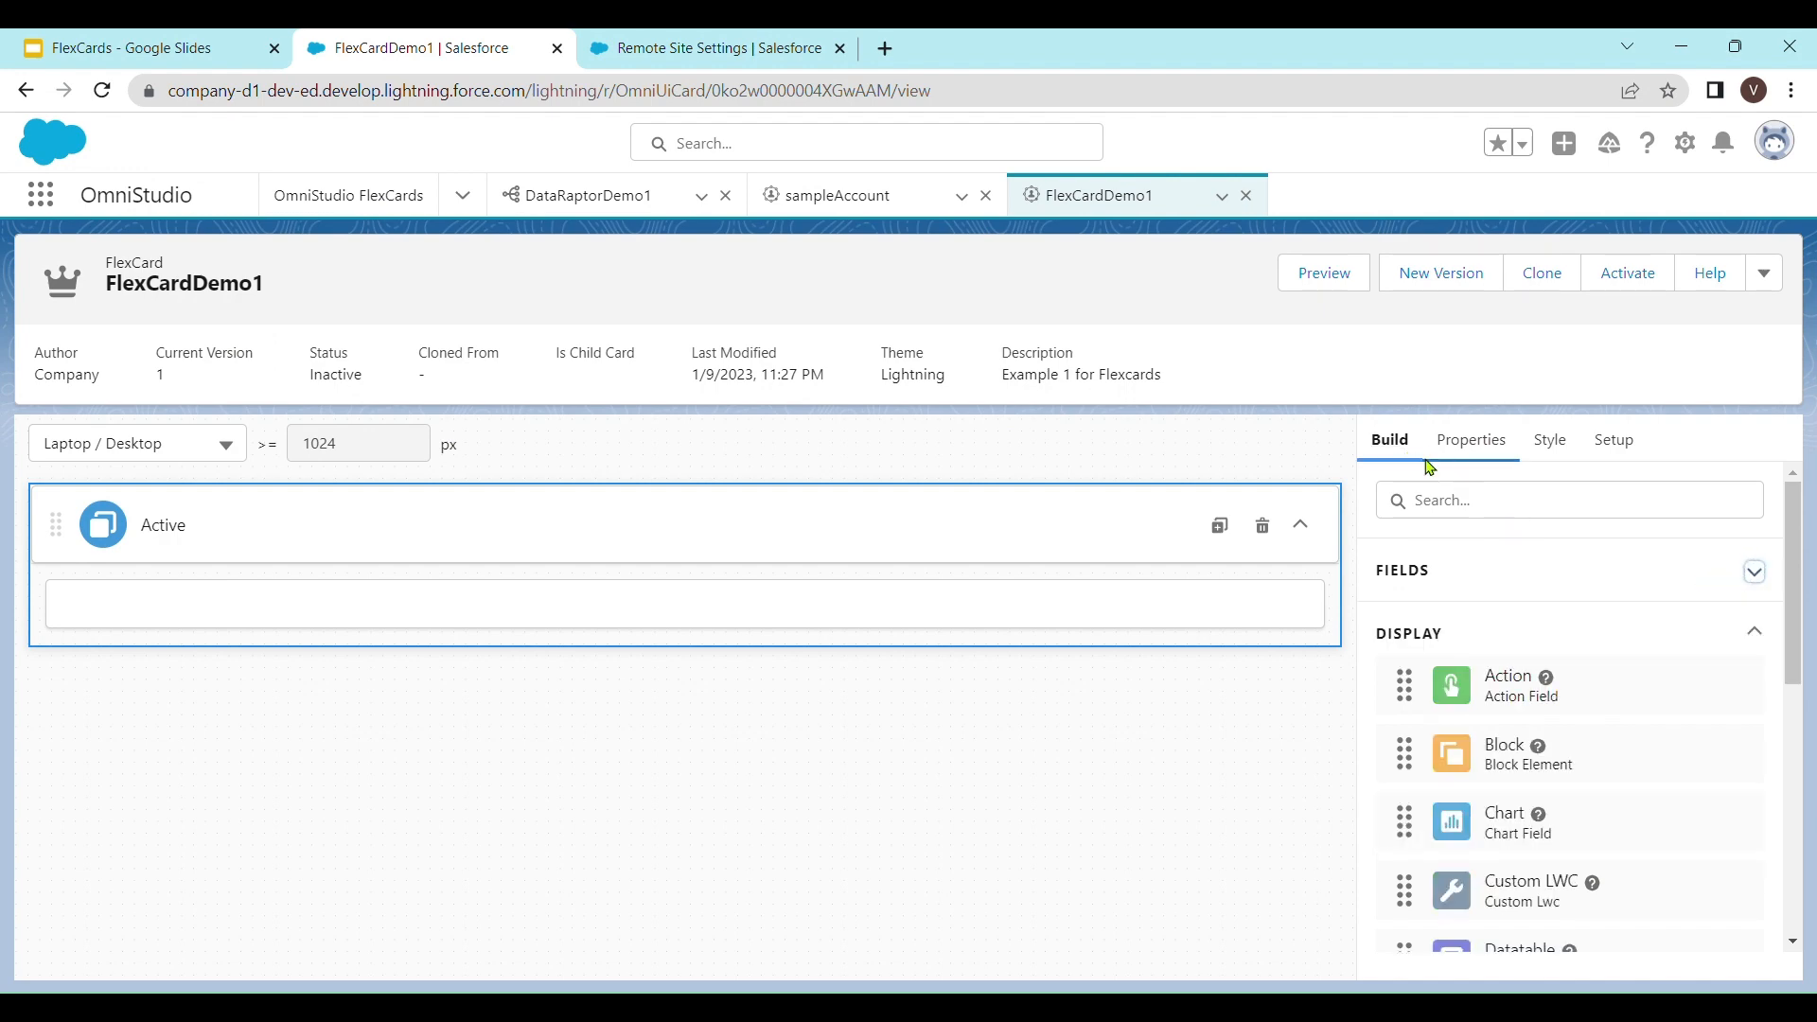
{"action": "scroll", "coordinate": [1720, 710], "scroll_direction": "down", "scroll_amount": 2}
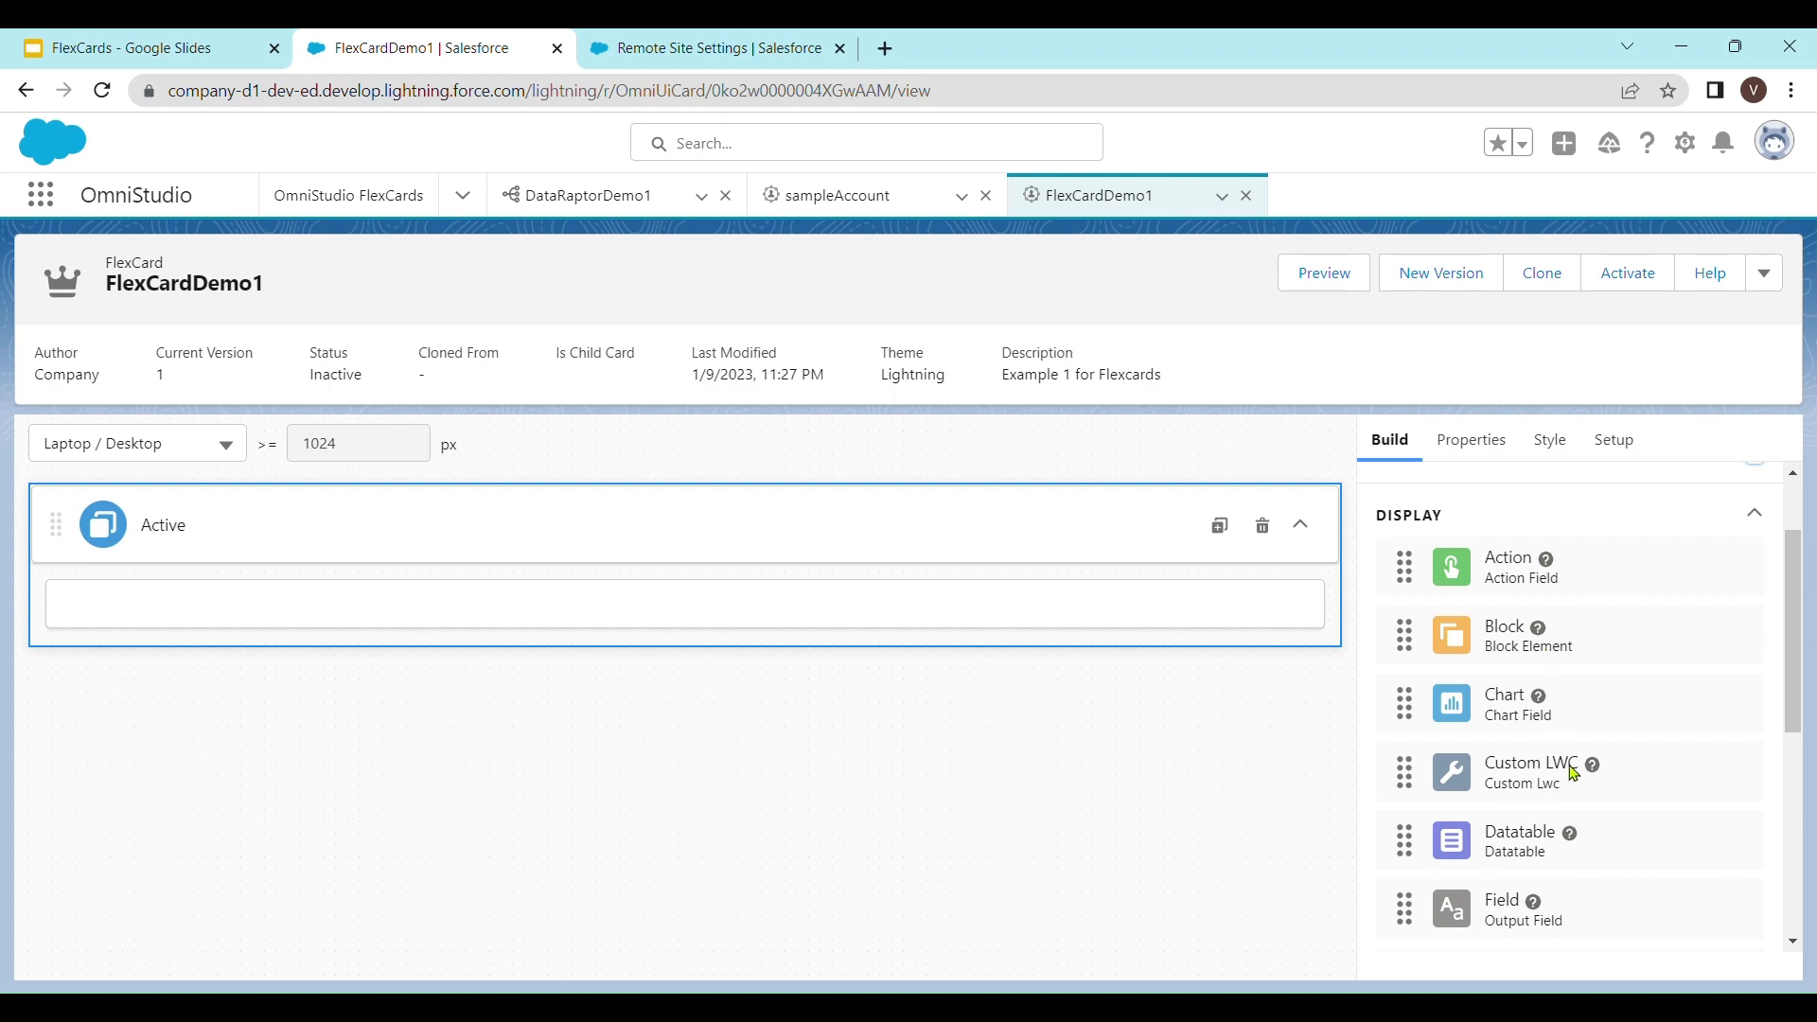
{"action": "scroll", "coordinate": [1666, 776], "scroll_direction": "down", "scroll_amount": 2}
{"action": "scroll", "coordinate": [1666, 776], "scroll_direction": "down", "scroll_amount": 3}
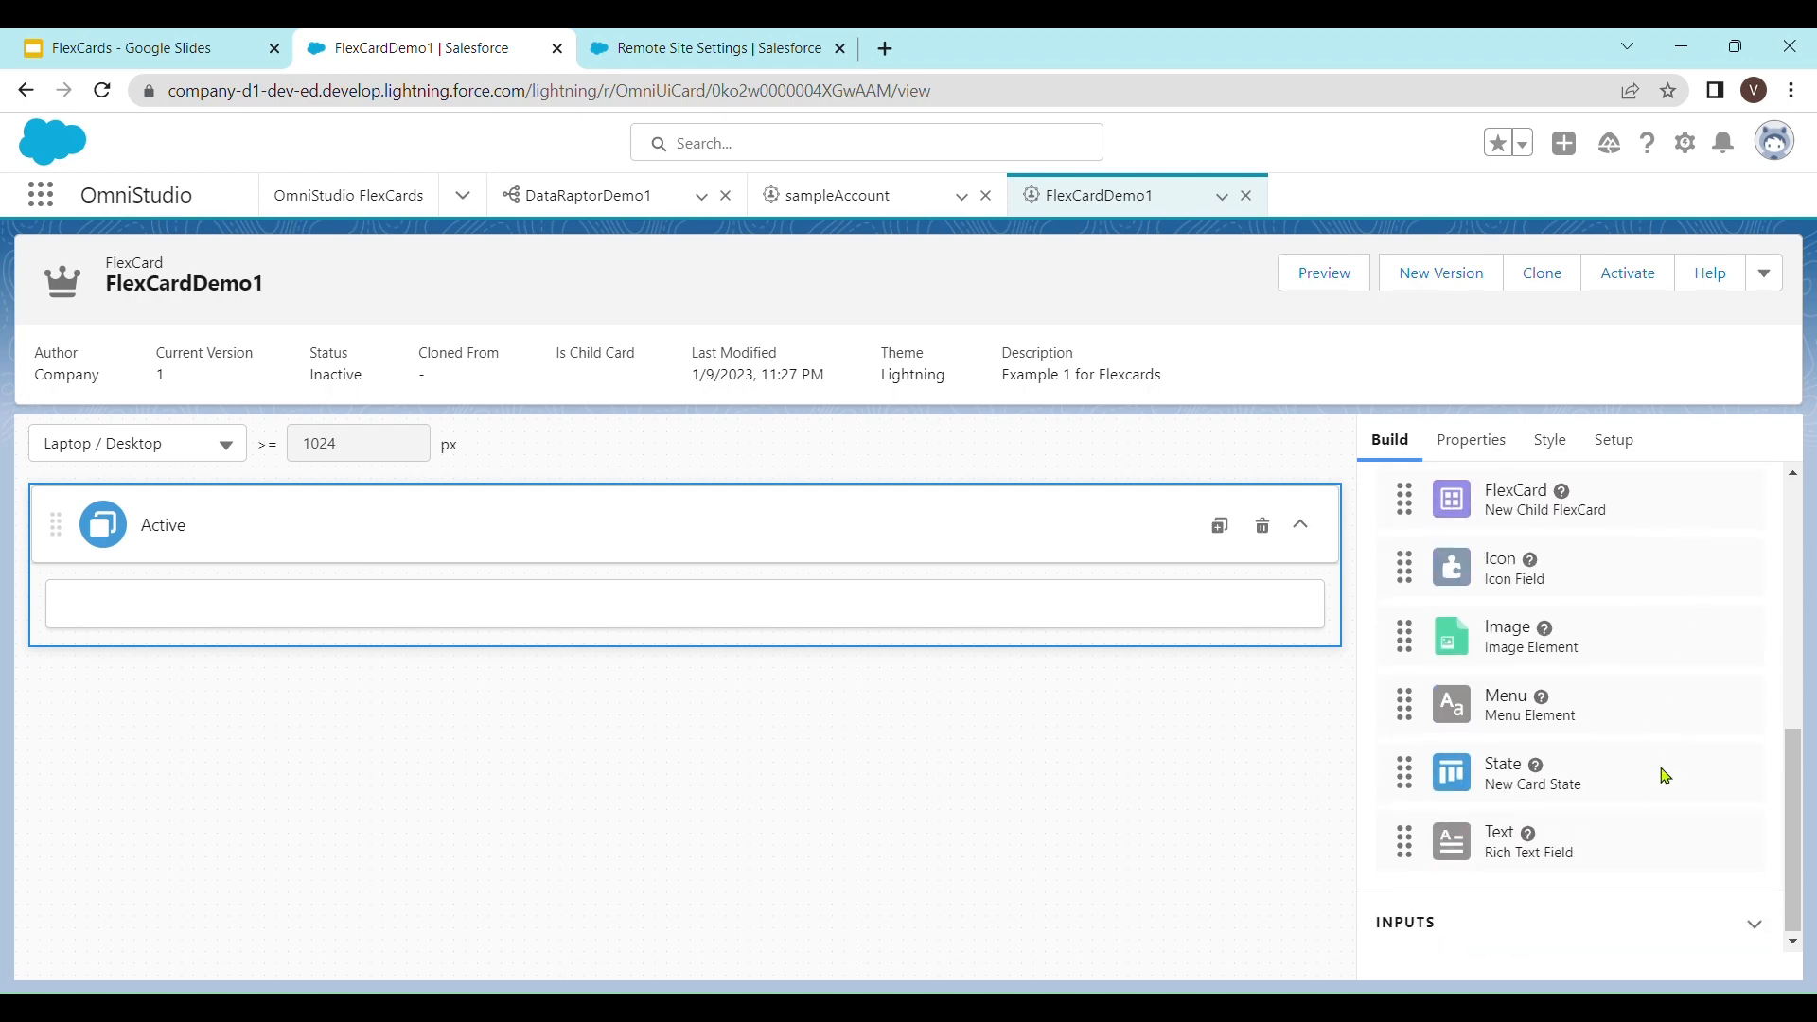
{"action": "scroll", "coordinate": [1668, 760], "scroll_direction": "up", "scroll_amount": 6}
{"action": "scroll", "coordinate": [1668, 760], "scroll_direction": "up", "scroll_amount": 1}
{"action": "scroll", "coordinate": [1667, 760], "scroll_direction": "down", "scroll_amount": 5}
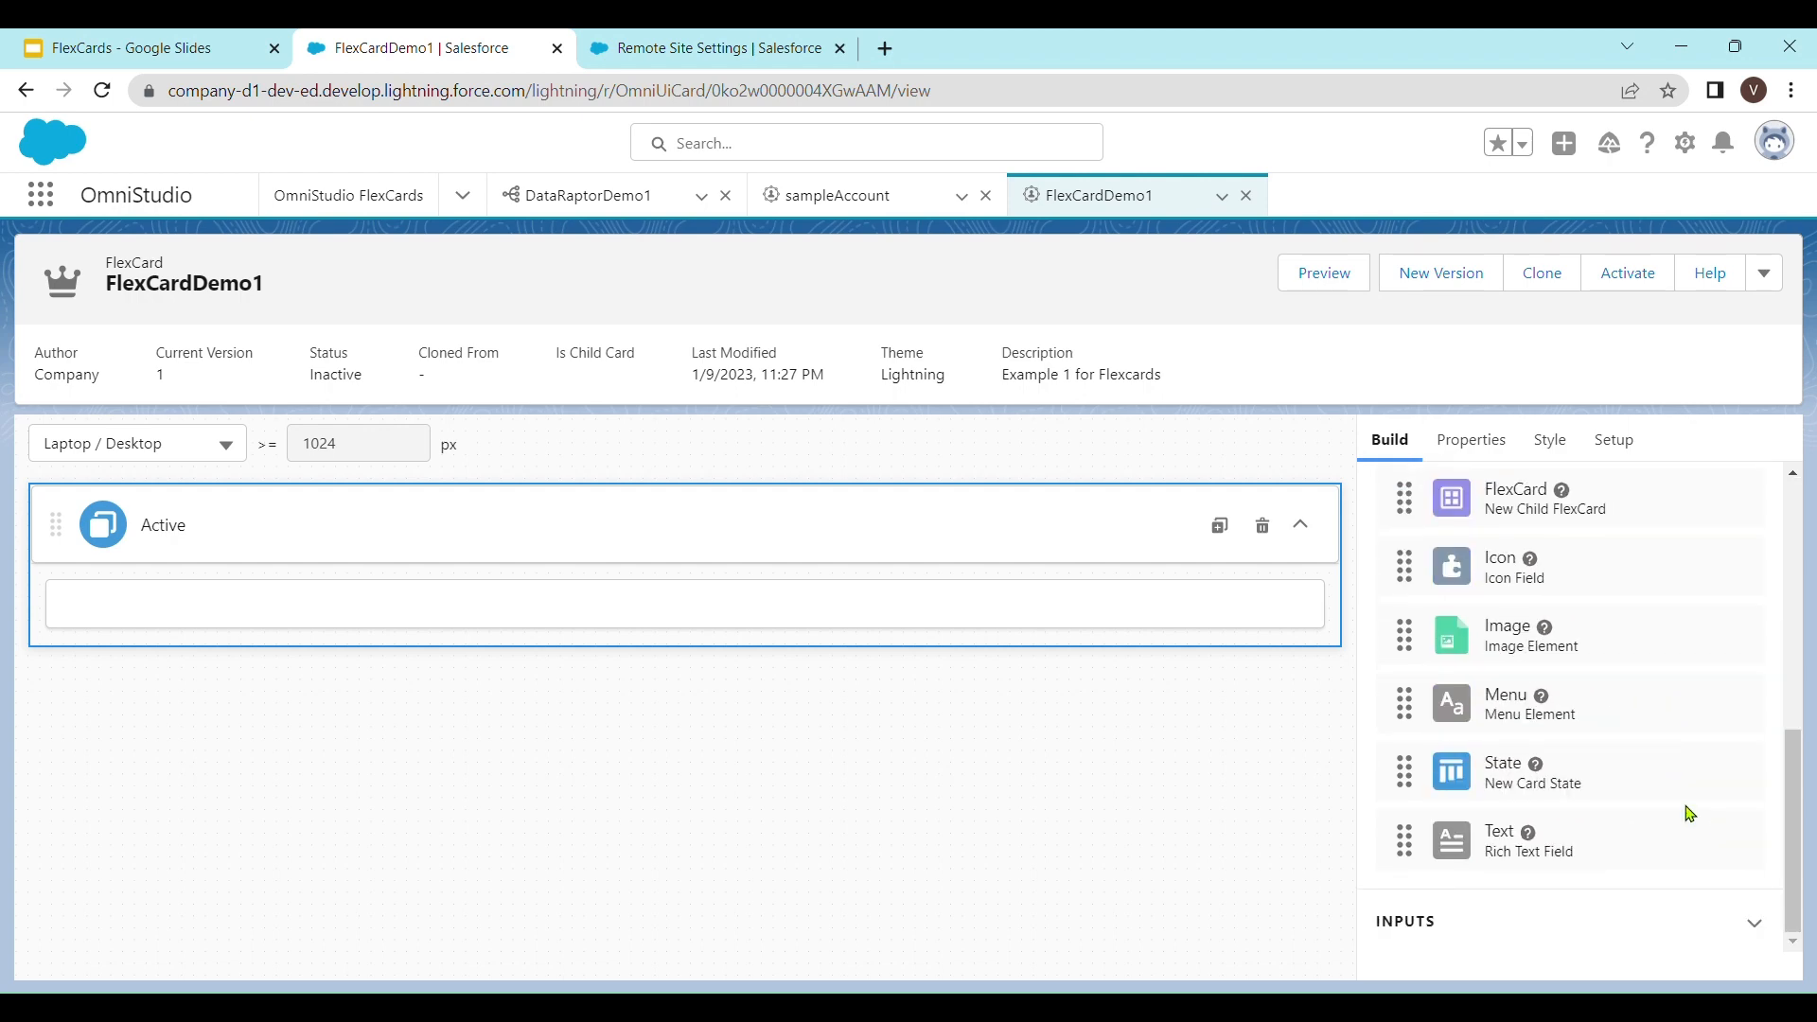
- Expand and review the input elements available for the card, such as Checkbox, Currency, Date and Email
{"action": "left_click", "coordinate": [1763, 928]}
{"action": "scroll", "coordinate": [1635, 742], "scroll_direction": "down", "scroll_amount": 4}
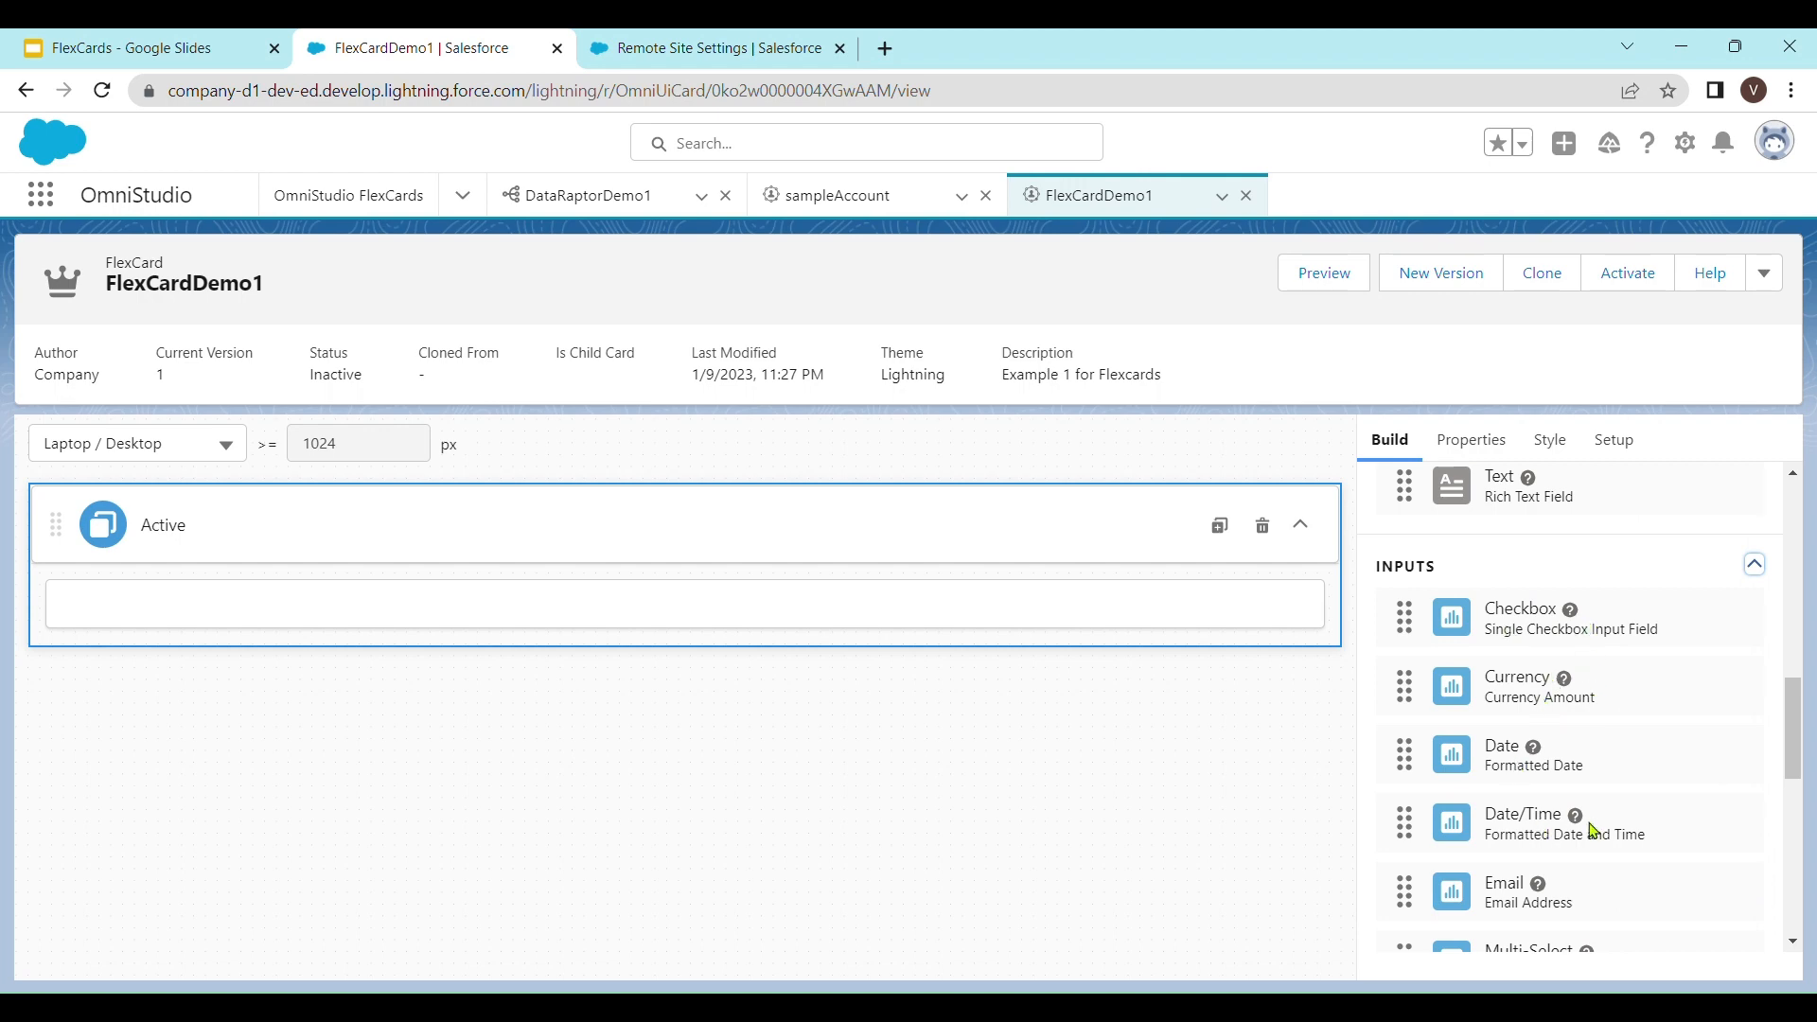
{"action": "scroll", "coordinate": [1659, 806], "scroll_direction": "down", "scroll_amount": 3}
{"action": "scroll", "coordinate": [1662, 807], "scroll_direction": "up", "scroll_amount": 2}
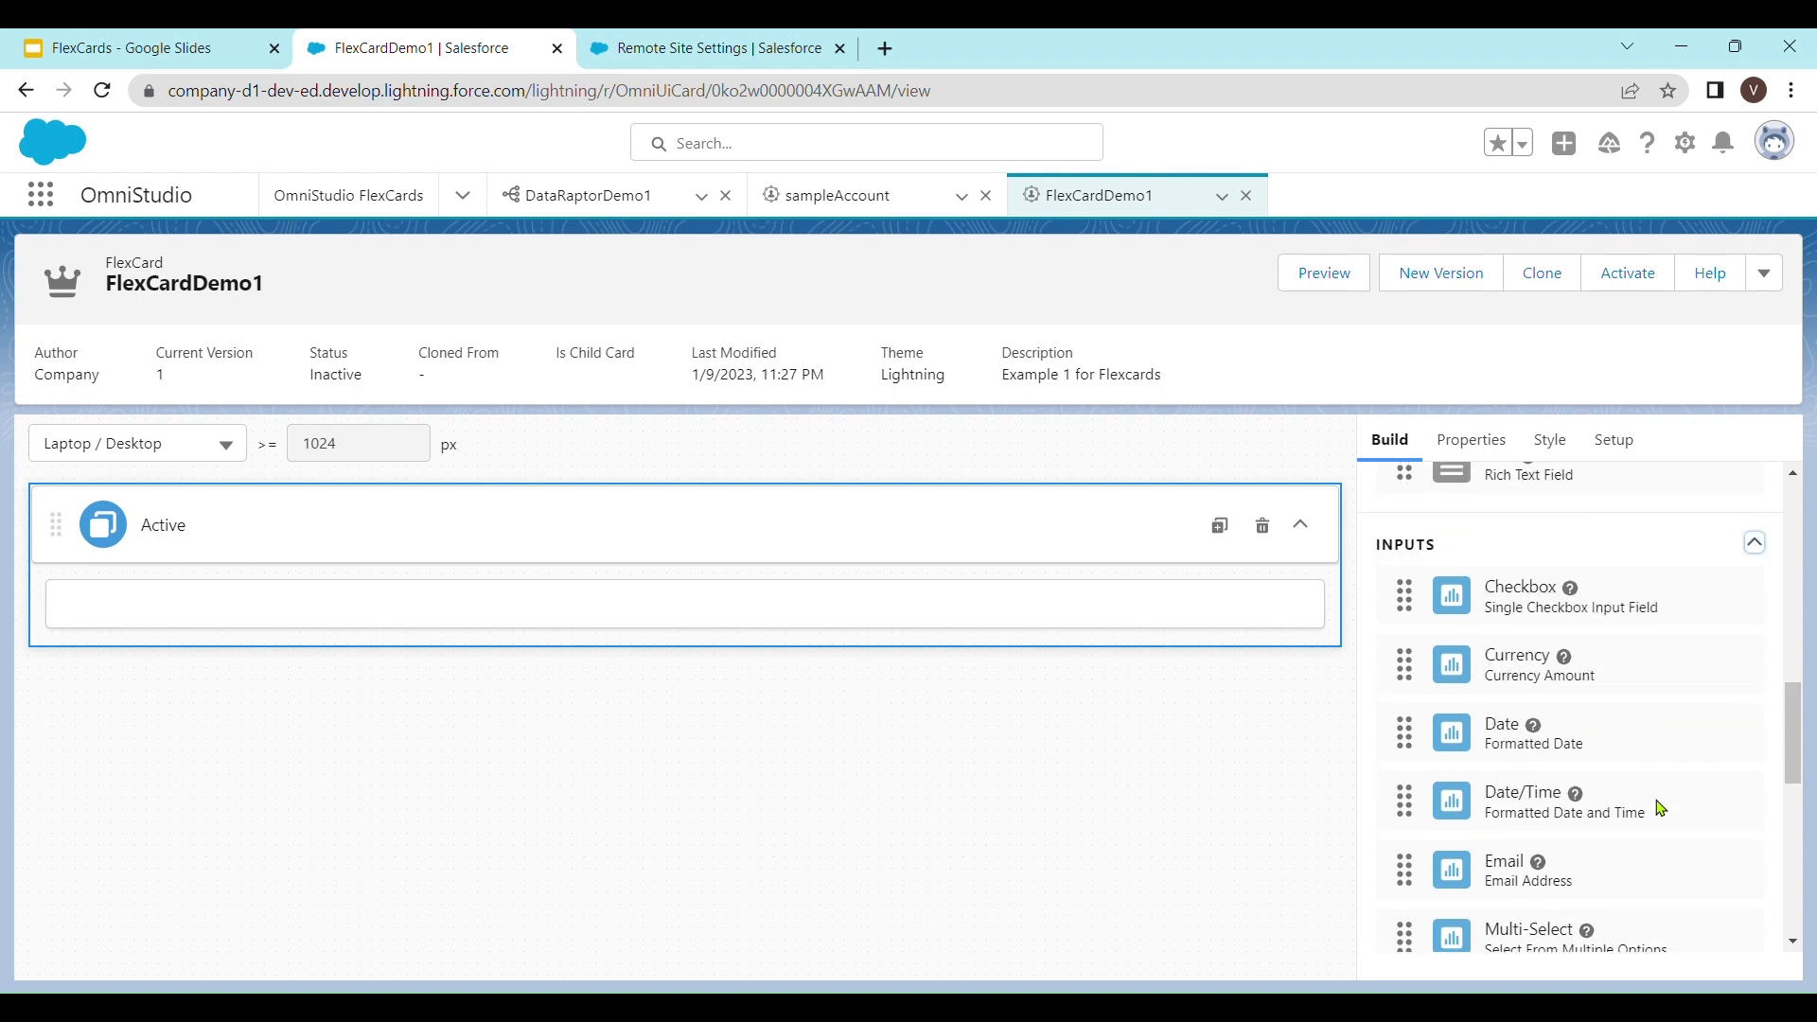
{"action": "scroll", "coordinate": [1658, 807], "scroll_direction": "up", "scroll_amount": 5}
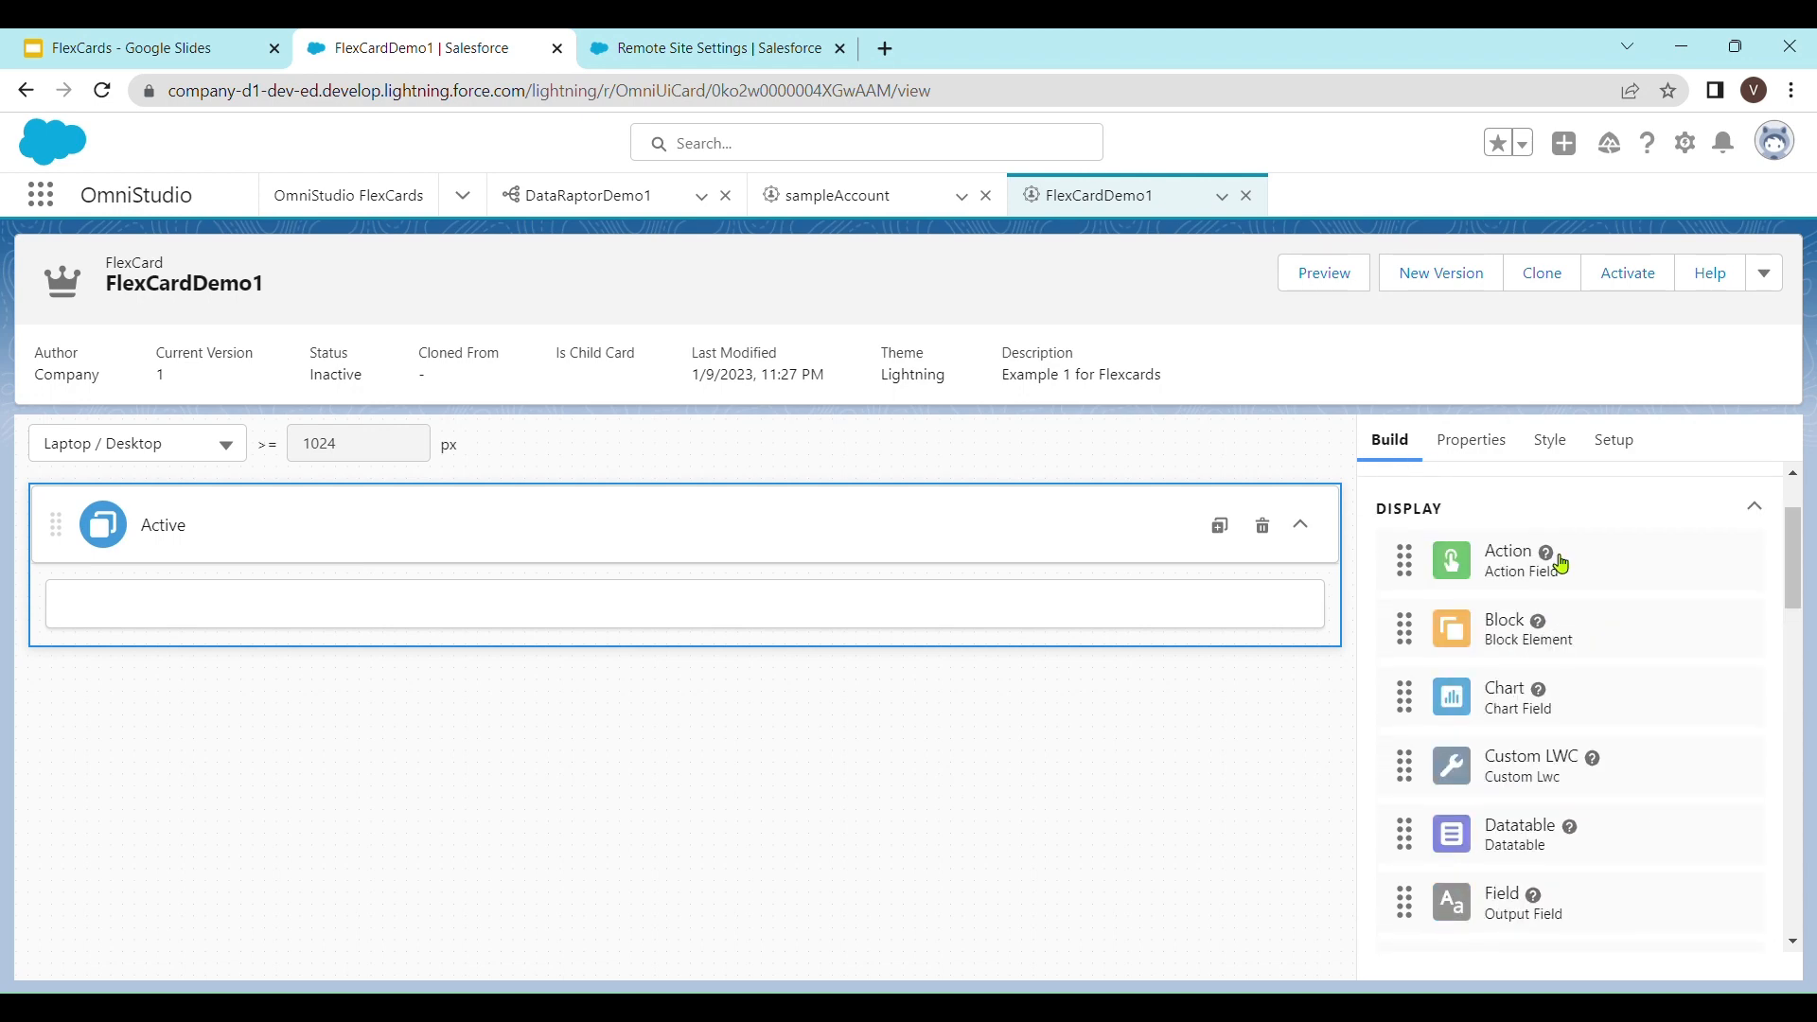
- Read the help on adding an Action element to a FlexCard, and close it
{"action": "left_click", "coordinate": [1553, 557]}
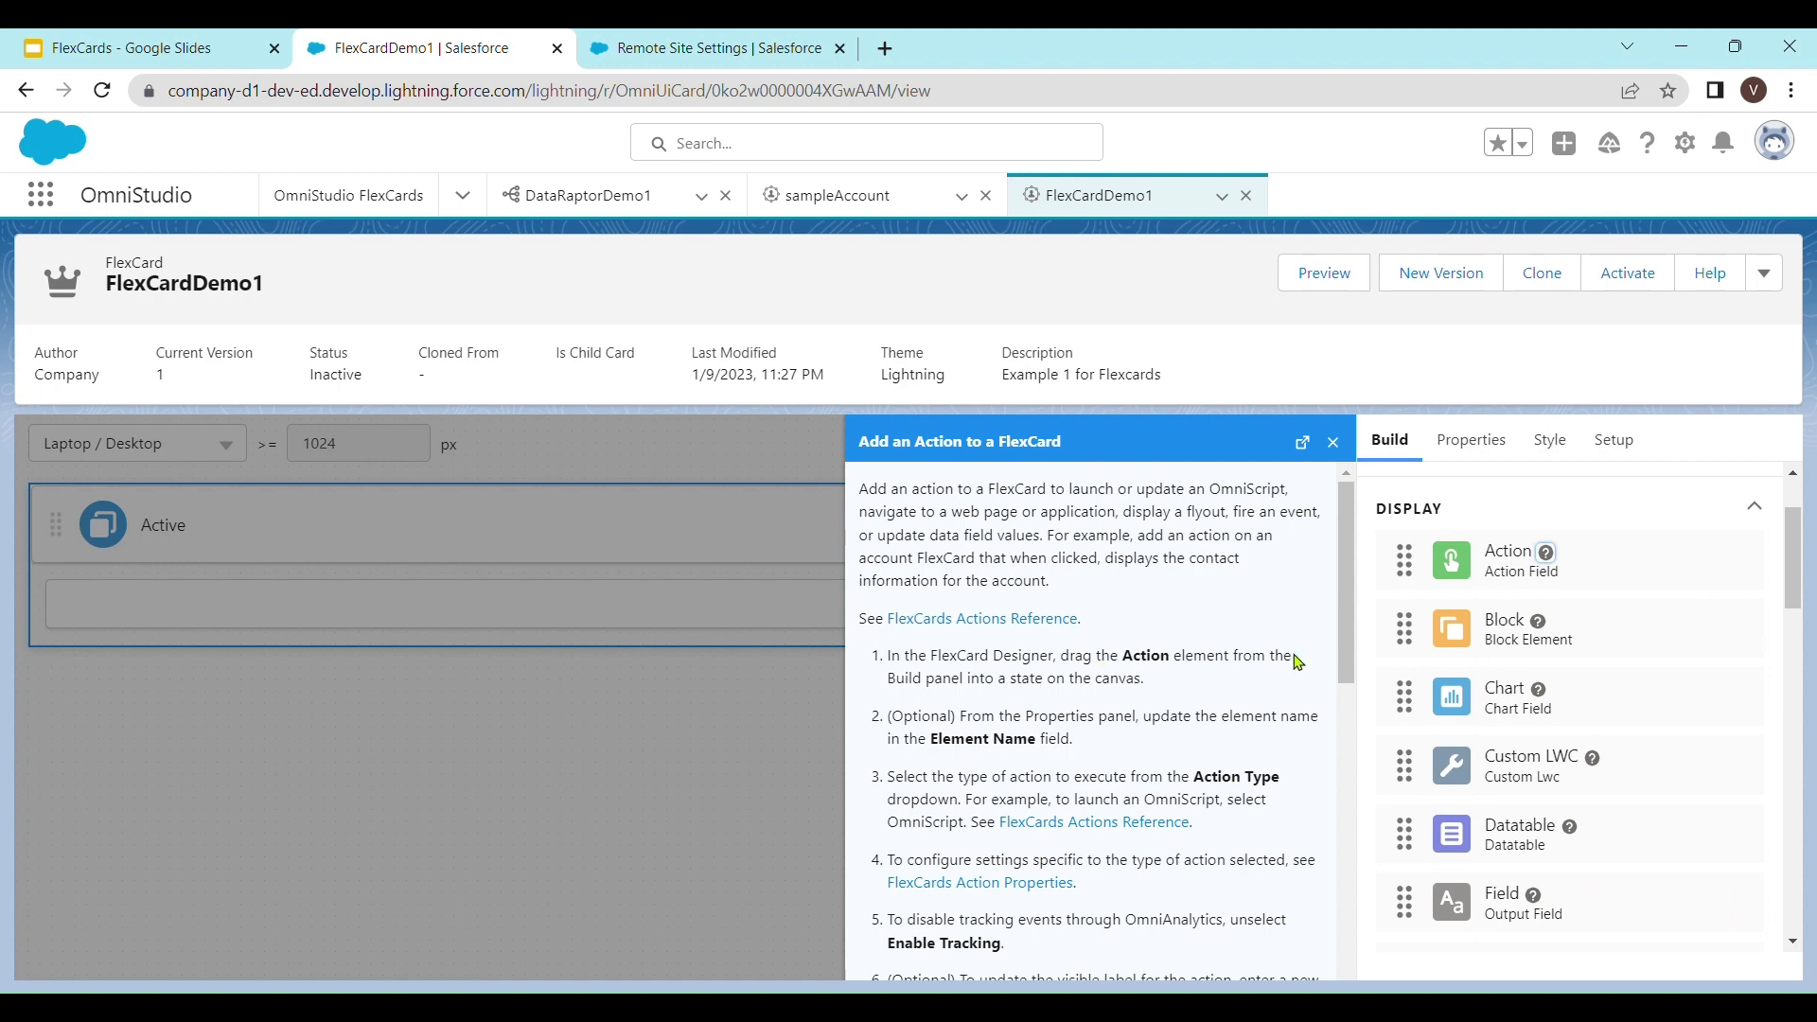
{"action": "left_click_drag", "start_coordinate": [1346, 542], "coordinate": [1315, 520]}
{"action": "left_click", "coordinate": [1333, 442]}
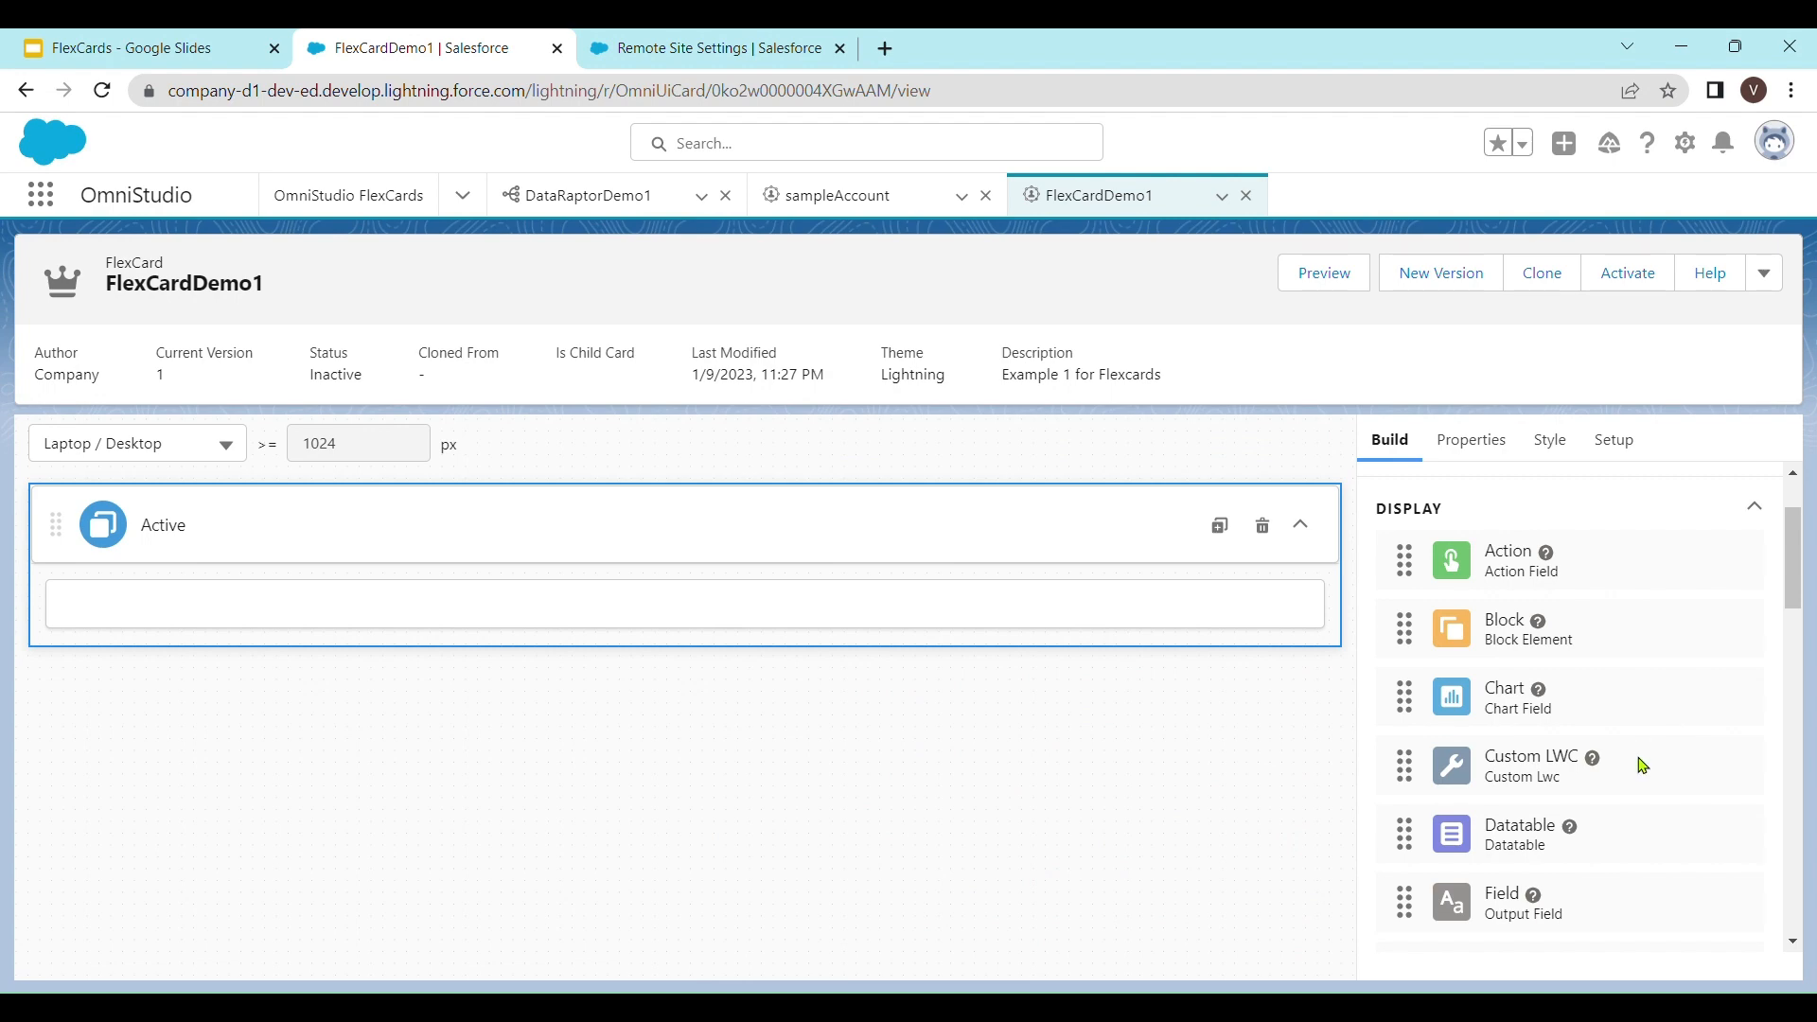
- Add the accName field to the card's Active state
{"action": "scroll", "coordinate": [1643, 765], "scroll_direction": "down", "scroll_amount": 10}
{"action": "scroll", "coordinate": [1641, 787], "scroll_direction": "down", "scroll_amount": 3}
{"action": "scroll", "coordinate": [1641, 787], "scroll_direction": "up", "scroll_amount": 15}
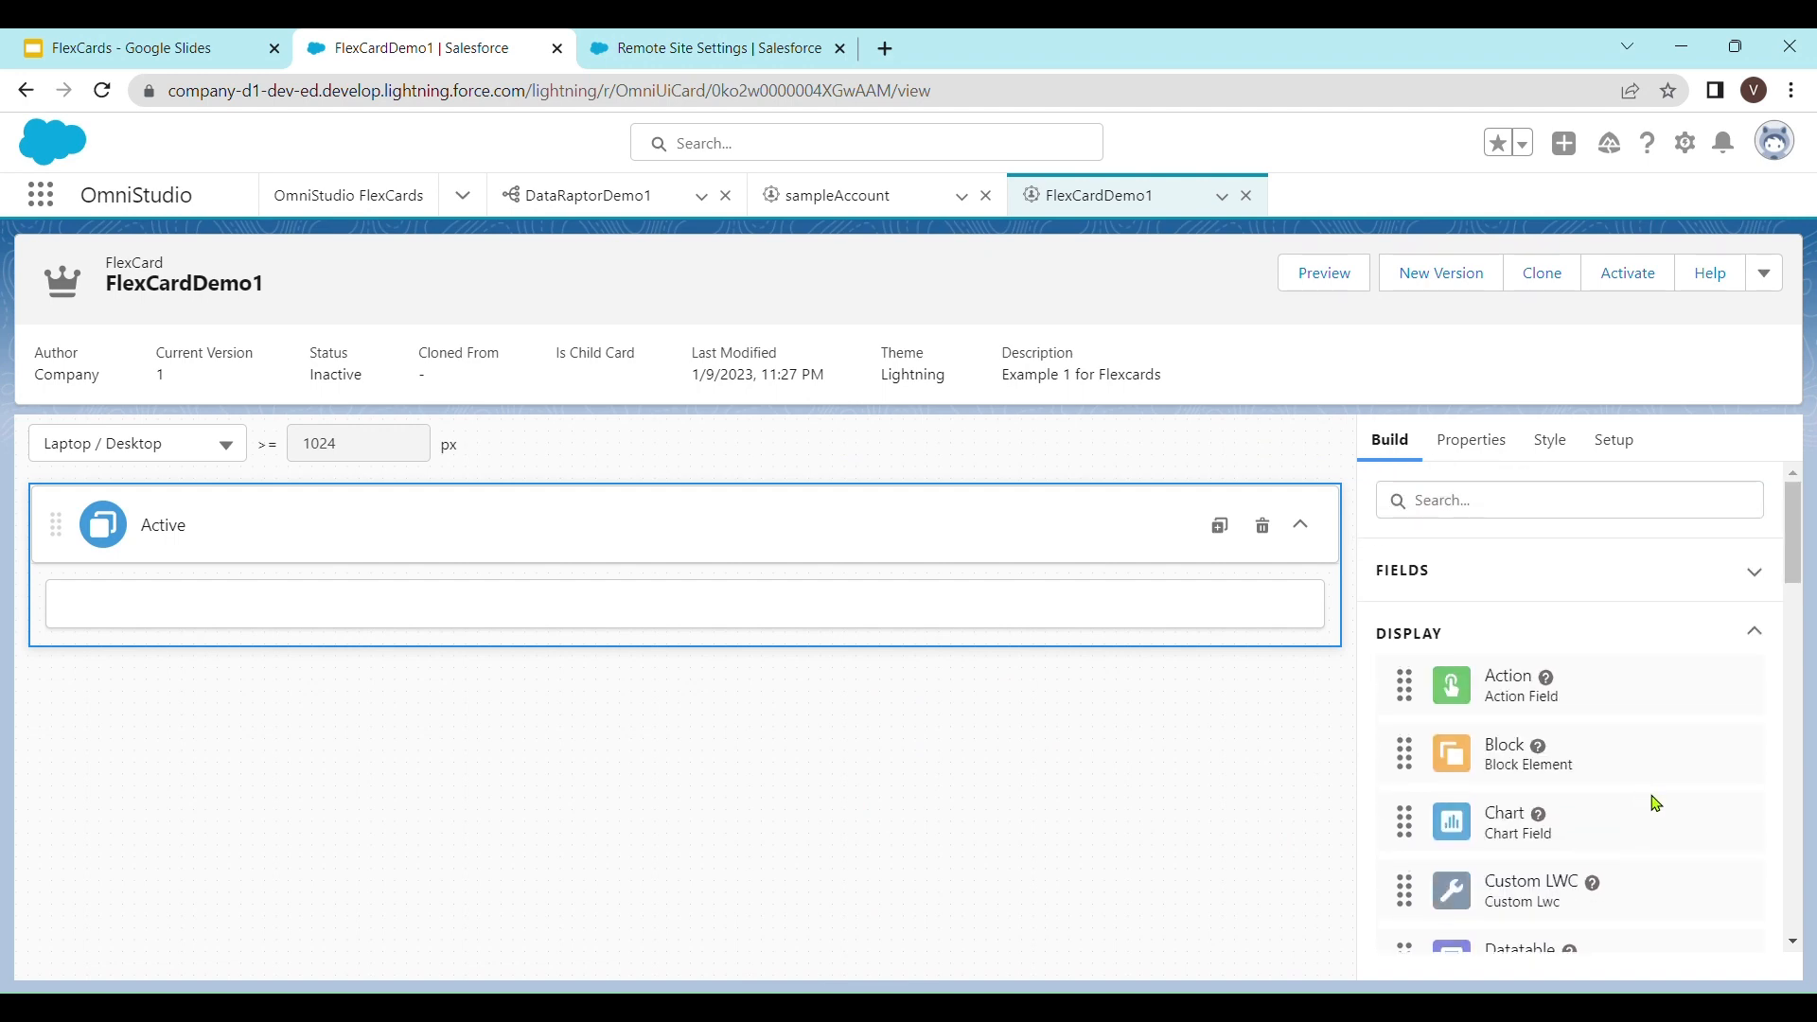
{"action": "scroll", "coordinate": [1584, 773], "scroll_direction": "down", "scroll_amount": 1}
{"action": "scroll", "coordinate": [1584, 773], "scroll_direction": "up", "scroll_amount": 2}
{"action": "left_click", "coordinate": [1751, 572]}
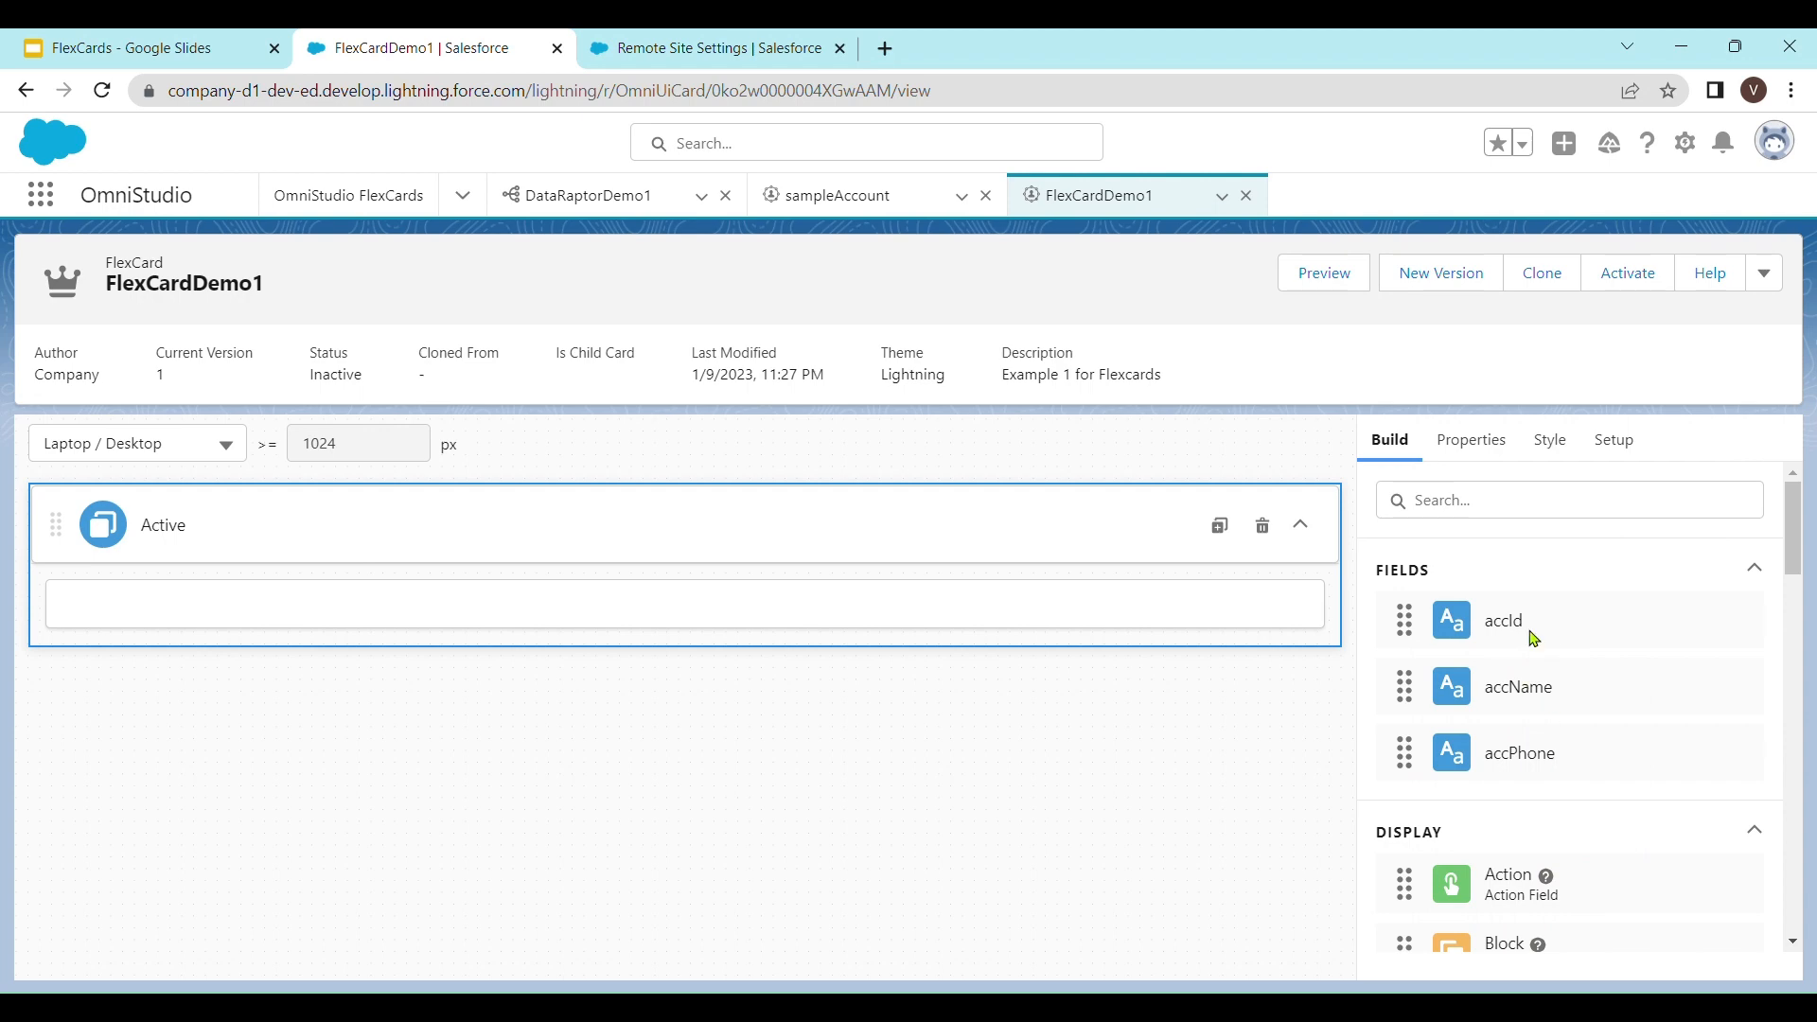
{"action": "mouse_move", "coordinate": [1512, 695]}
{"action": "left_mouse_down"}
{"action": "mouse_move", "coordinate": [1193, 621]}
{"action": "mouse_move", "coordinate": [909, 599]}
{"action": "left_mouse_up"}
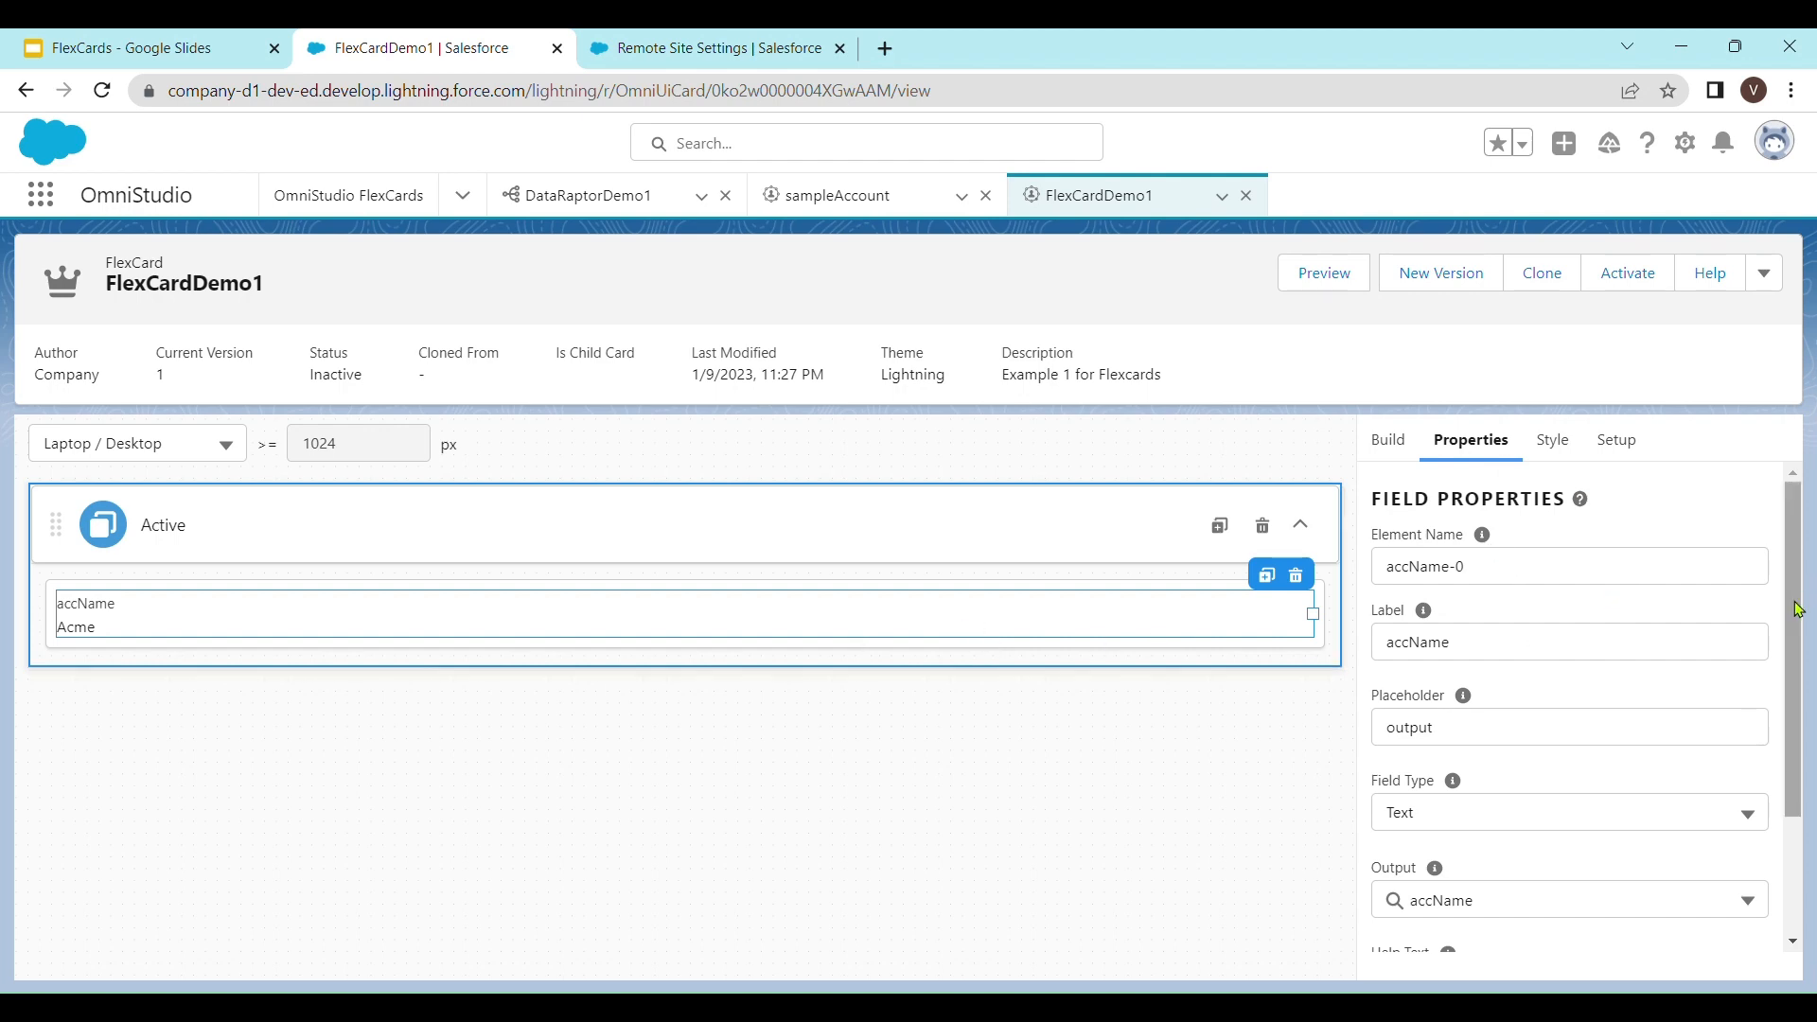
- Examine the accName field's properties, including its output field, help text and conditions
{"action": "left_click_drag", "start_coordinate": [1799, 609], "coordinate": [1808, 733]}
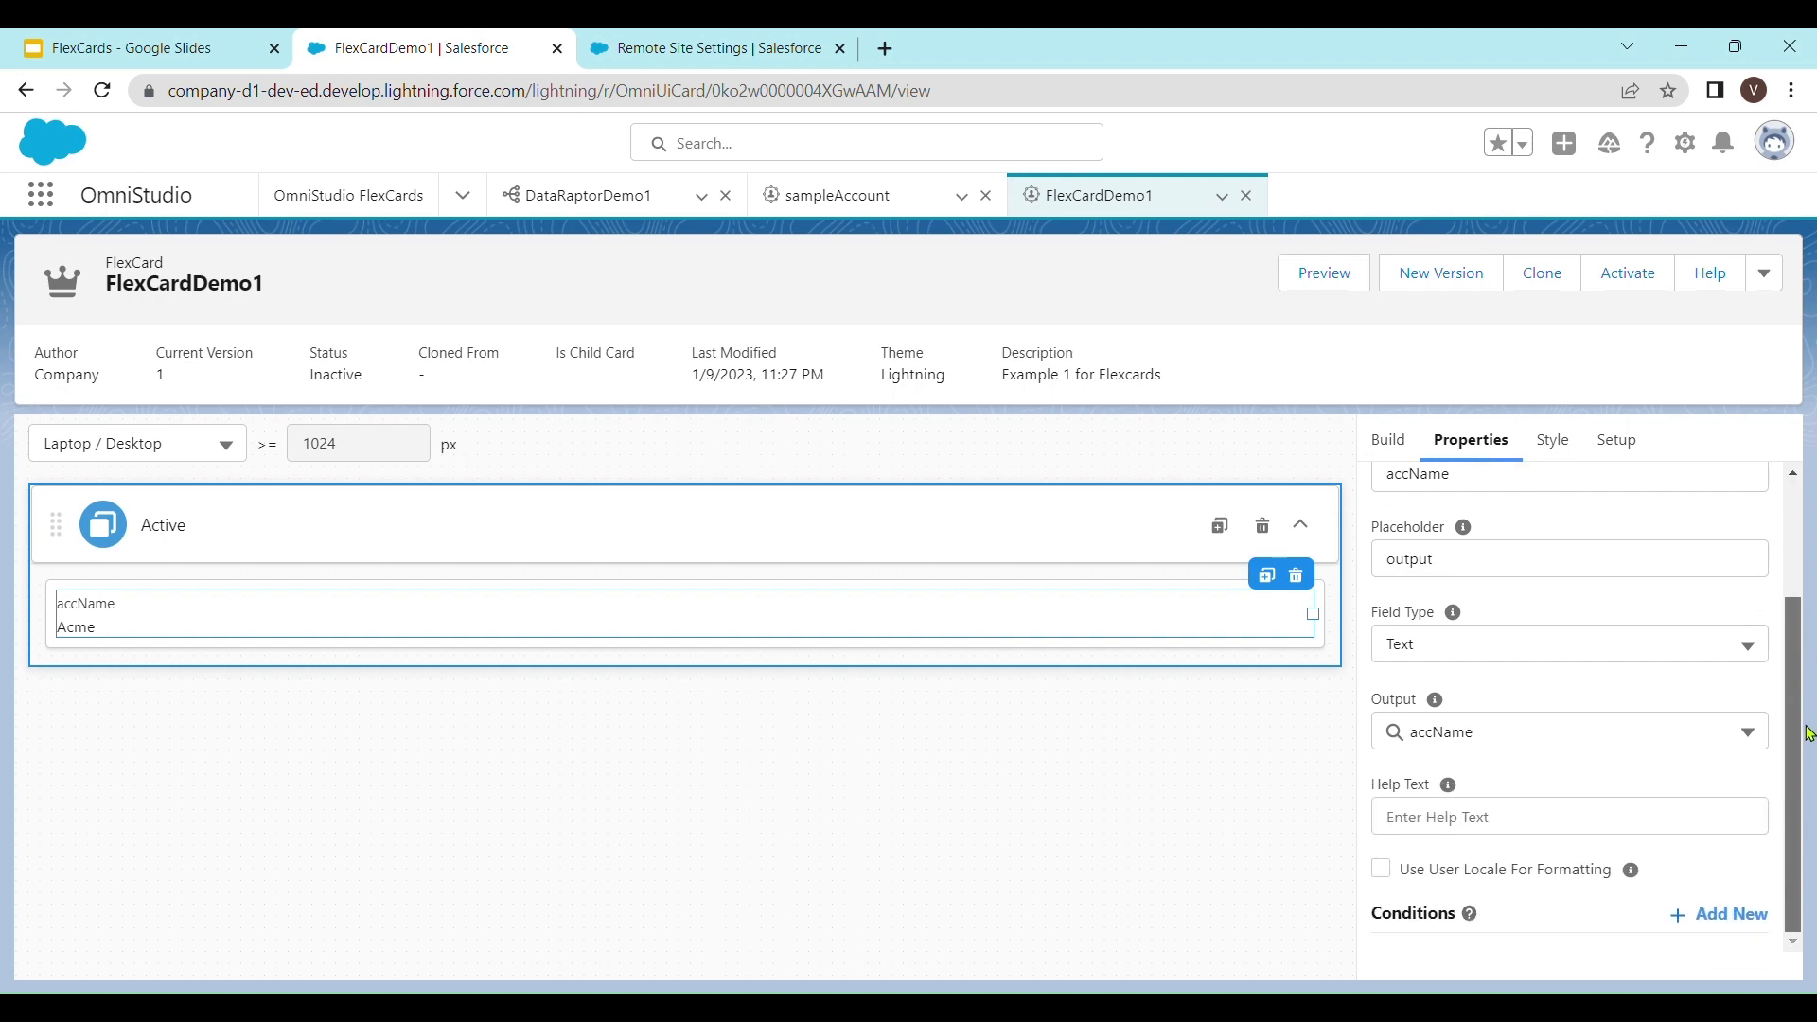
{"action": "mouse_move", "coordinate": [1445, 710]}
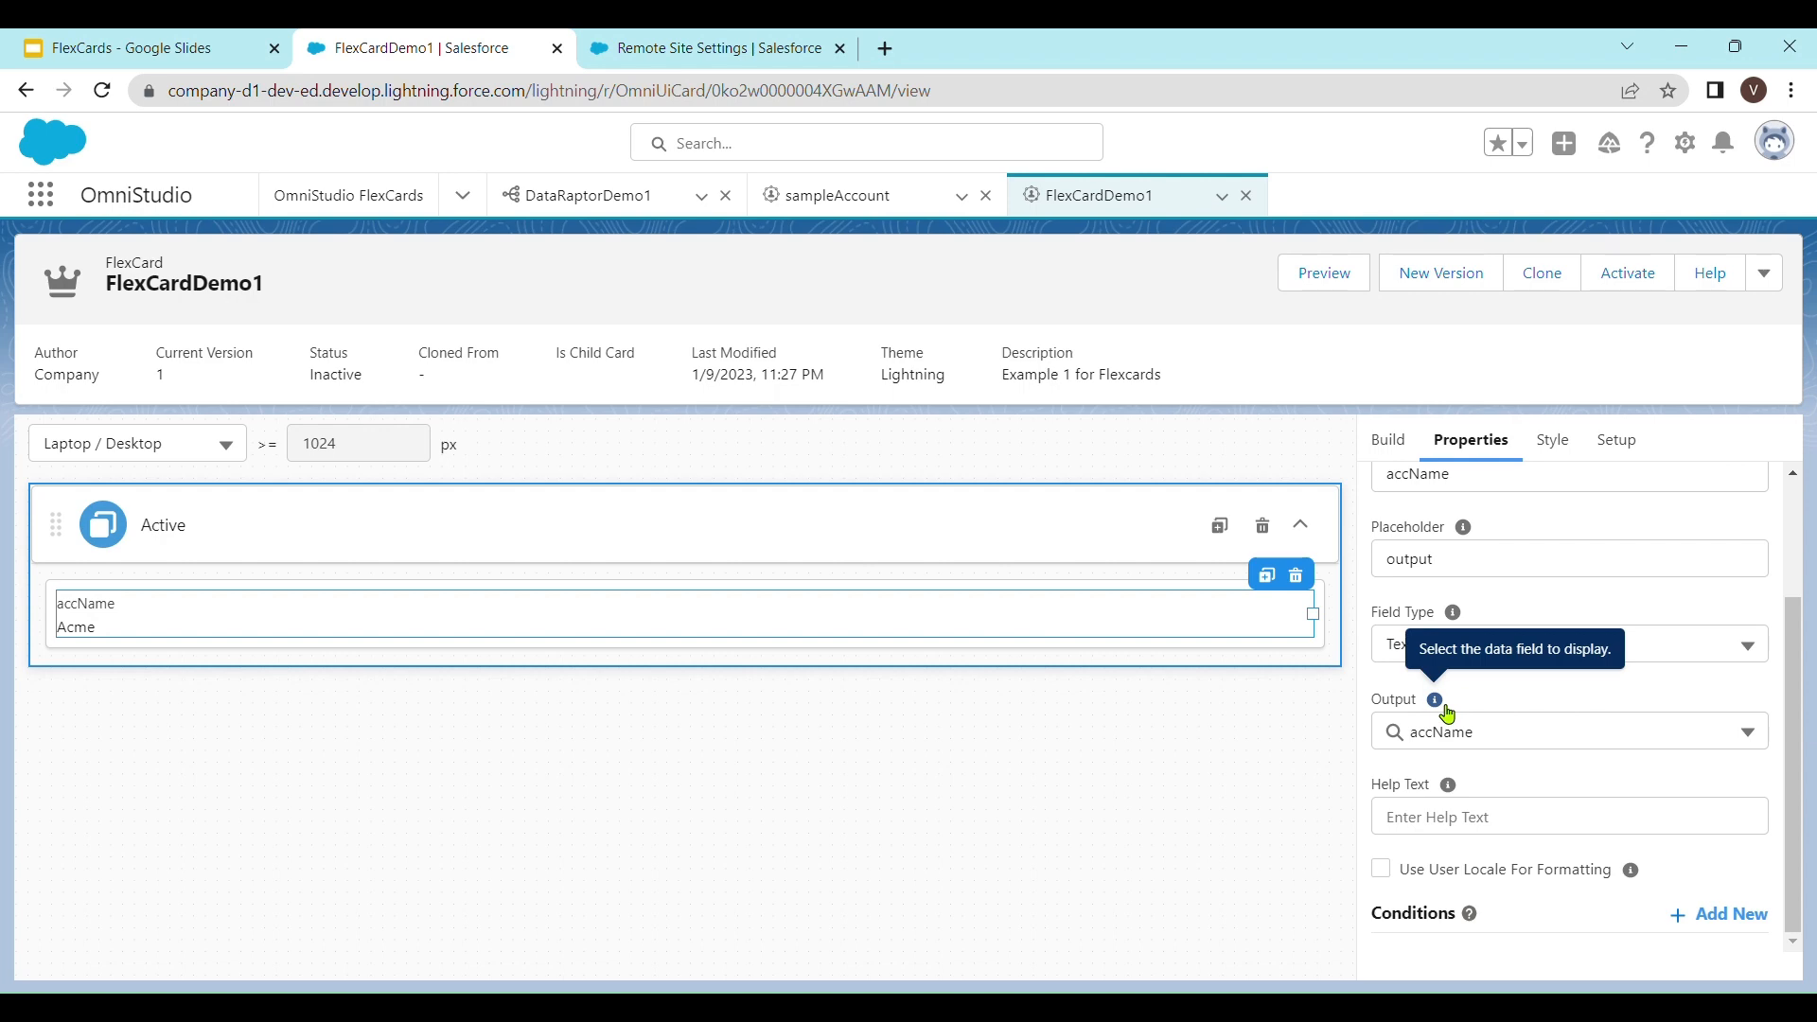
{"action": "left_click", "coordinate": [1517, 746]}
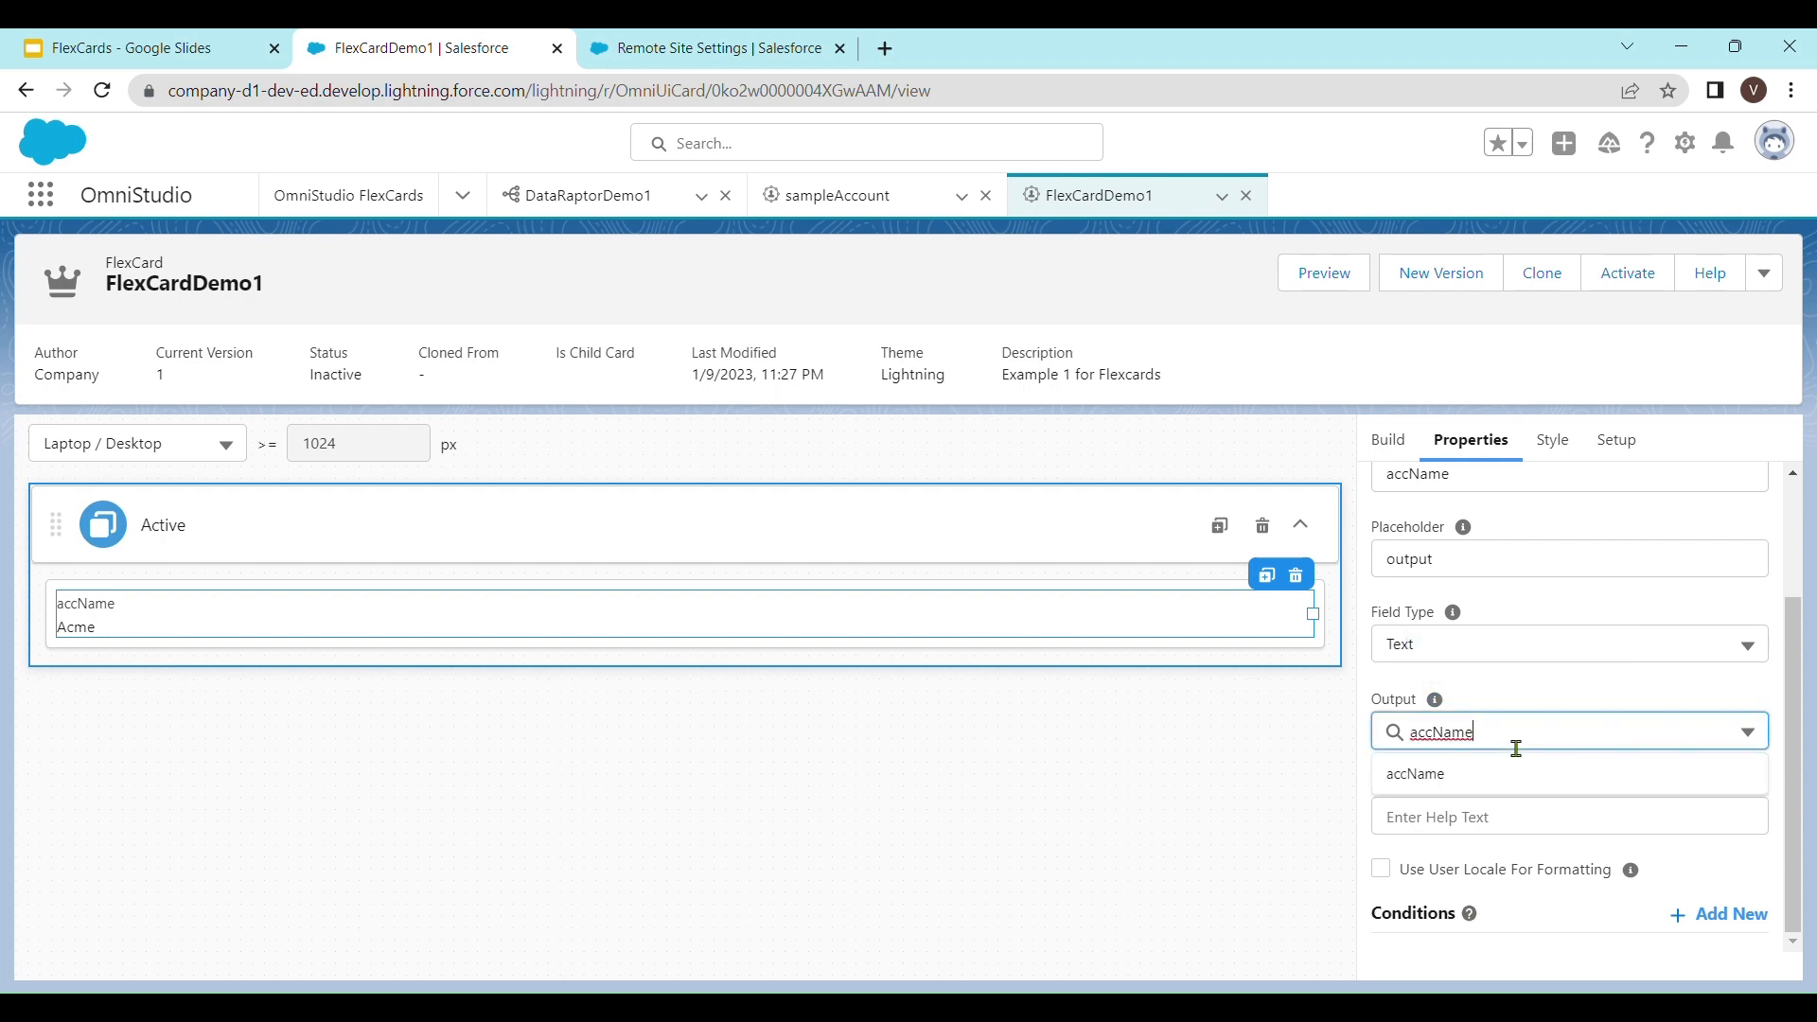
{"action": "left_click", "coordinate": [1614, 694]}
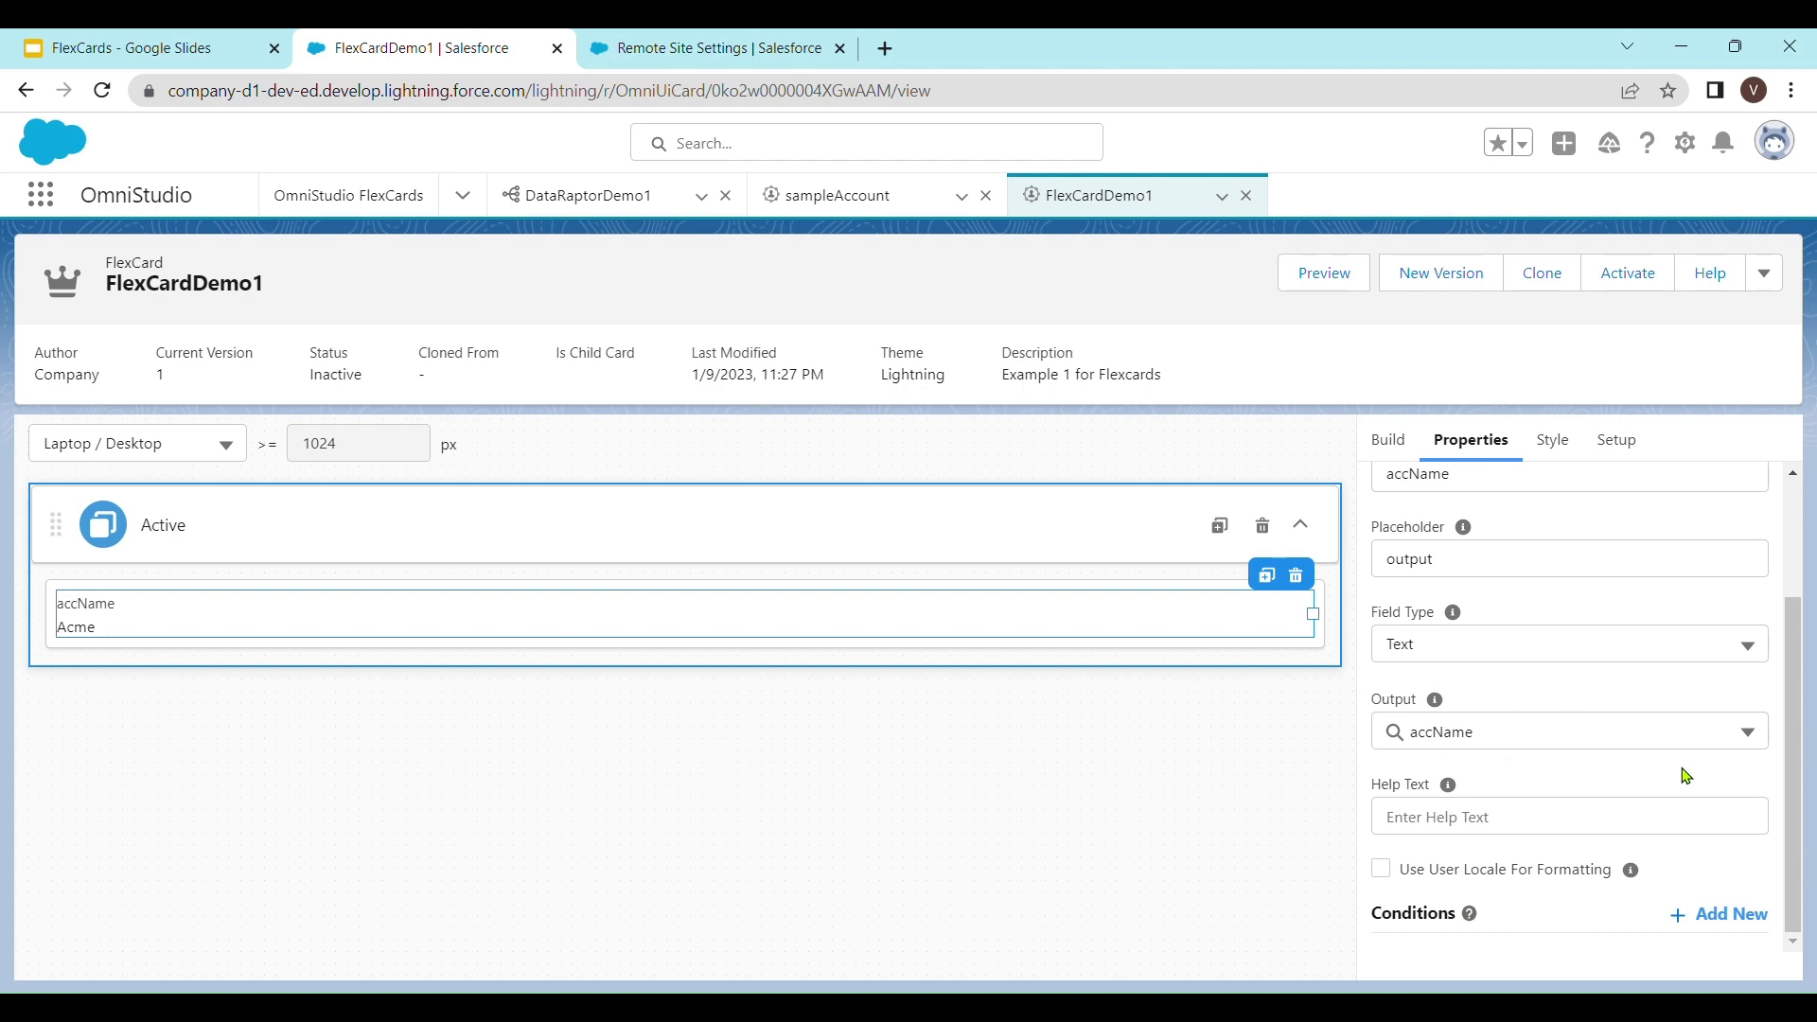
{"action": "scroll", "coordinate": [1688, 776], "scroll_direction": "up", "scroll_amount": 2}
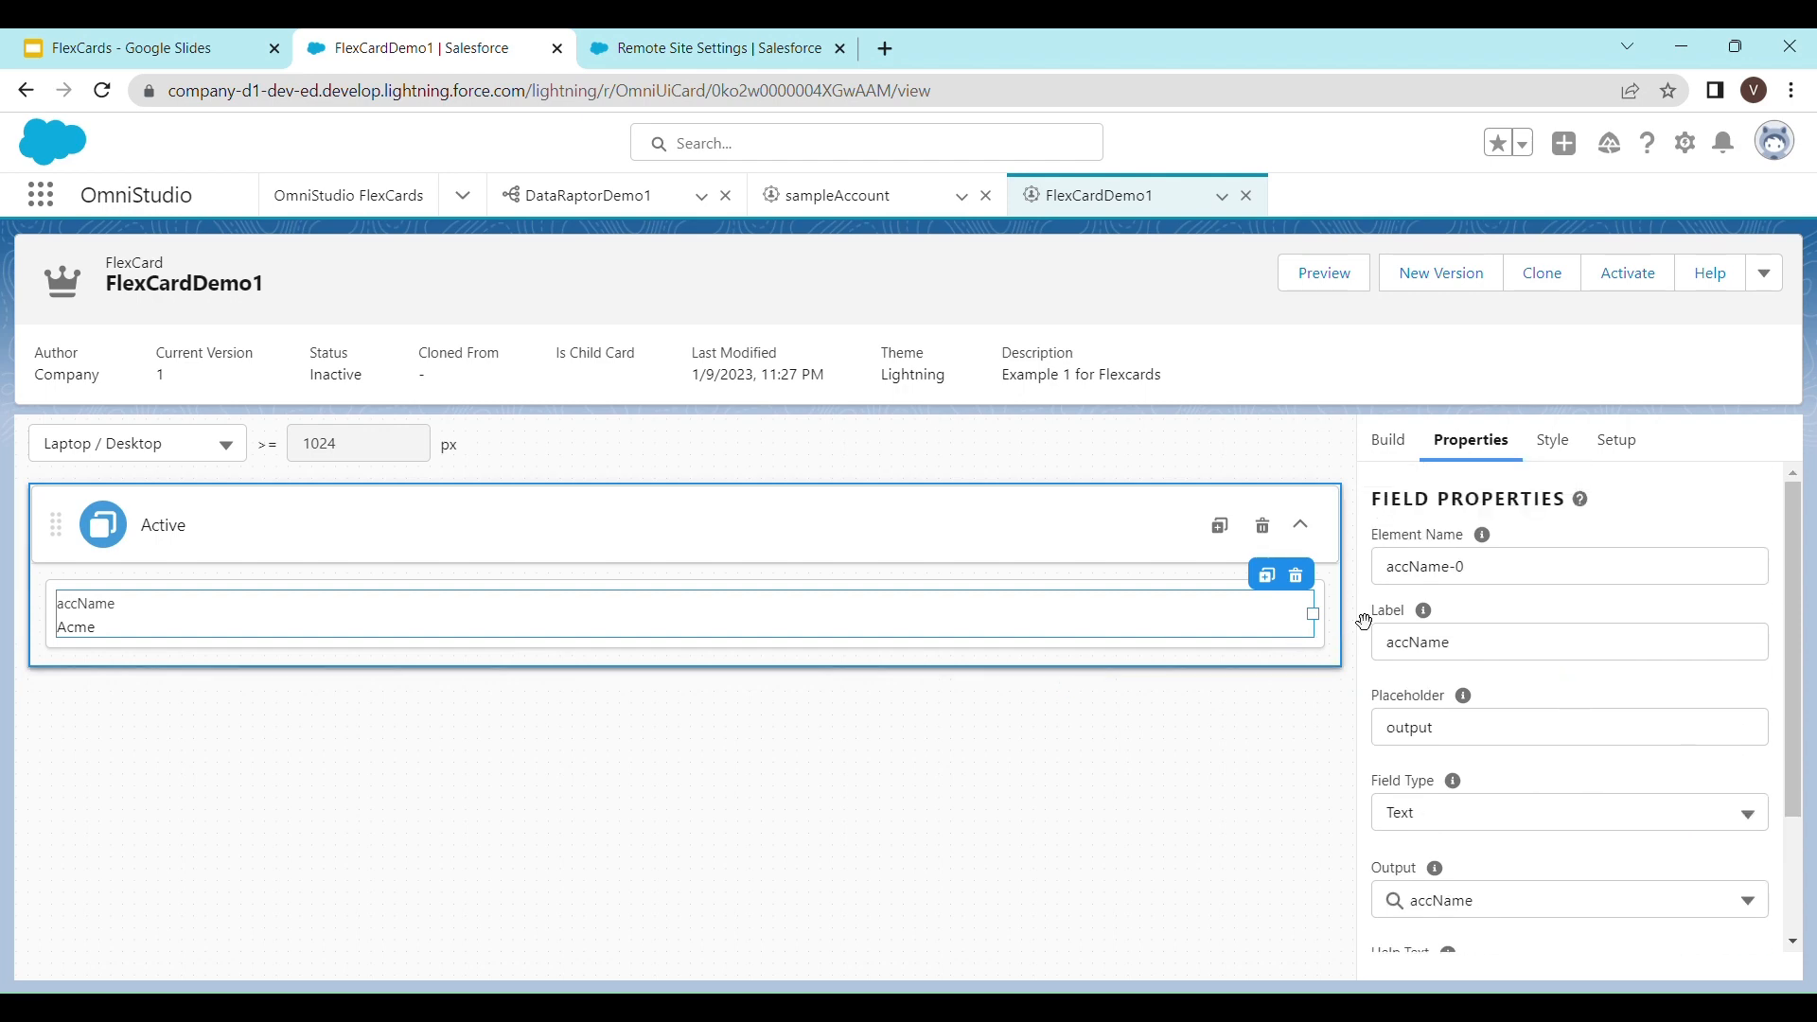
- Narrow the accName field to 6 of 12 columns in its style dimensions, and stretch it back to full width
{"action": "left_click", "coordinate": [1557, 445]}
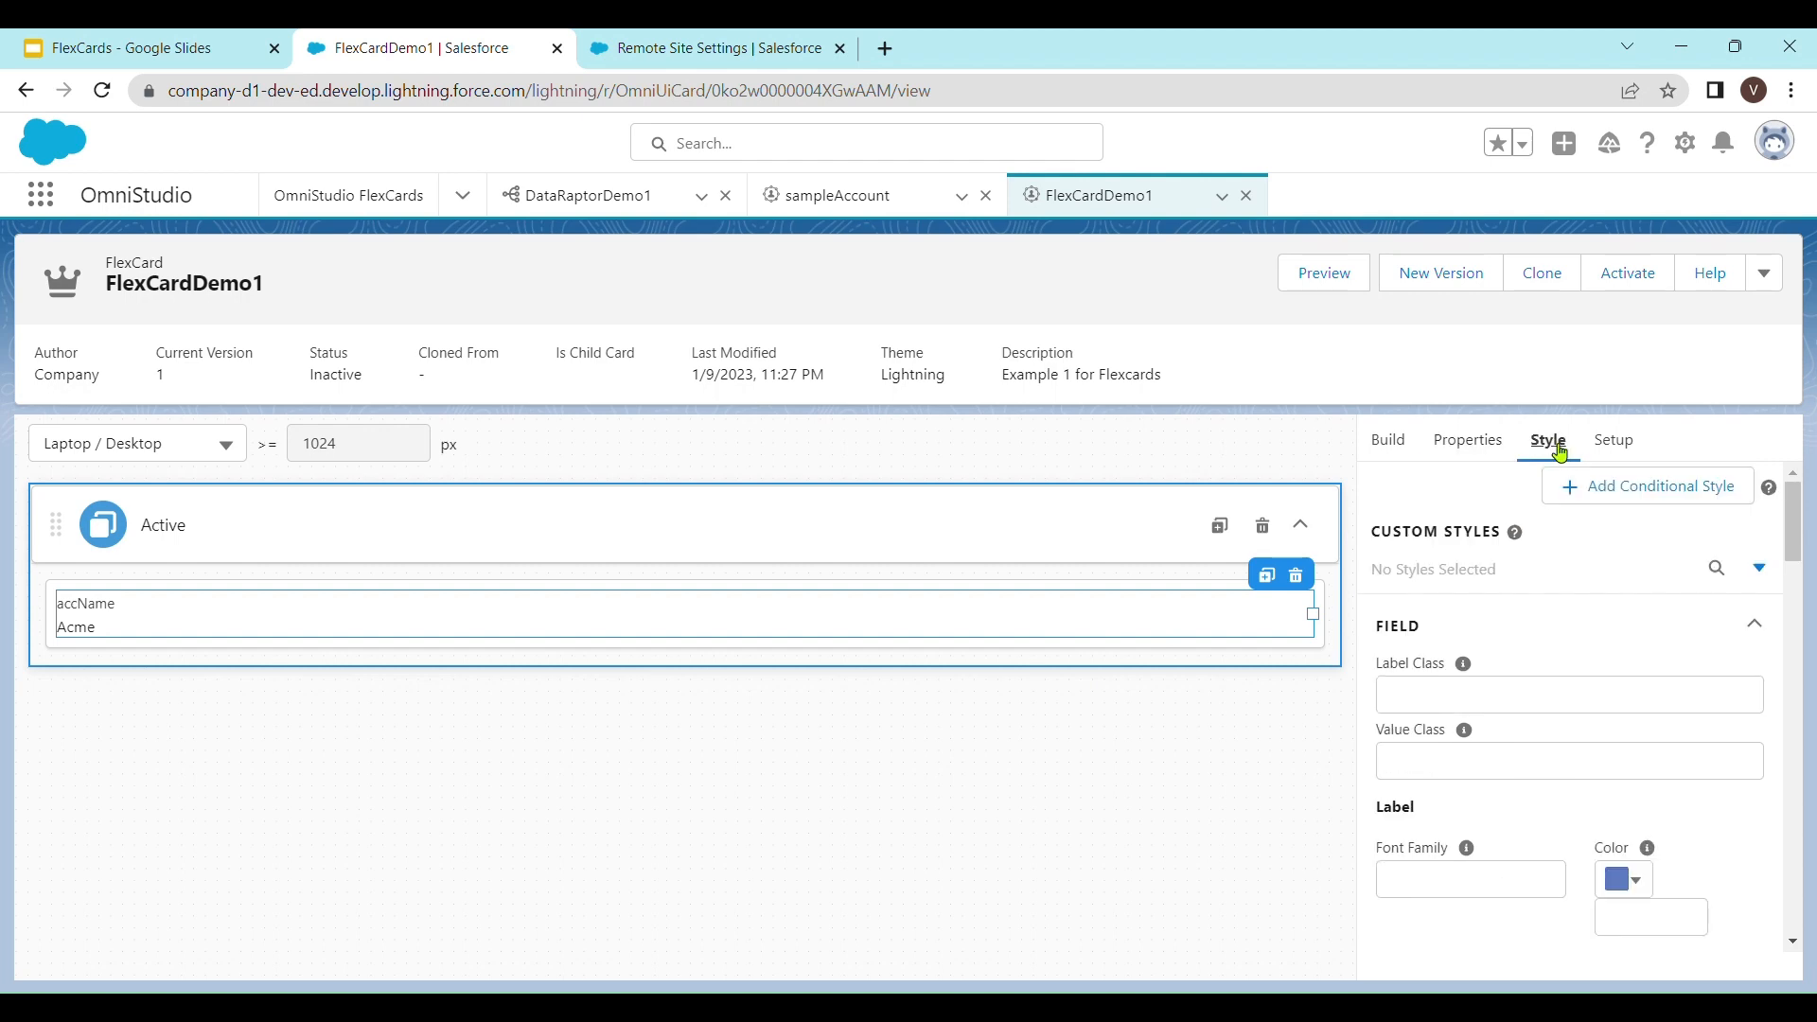
{"action": "scroll", "coordinate": [1649, 801], "scroll_direction": "down", "scroll_amount": 2}
{"action": "scroll", "coordinate": [1649, 803], "scroll_direction": "down", "scroll_amount": 8}
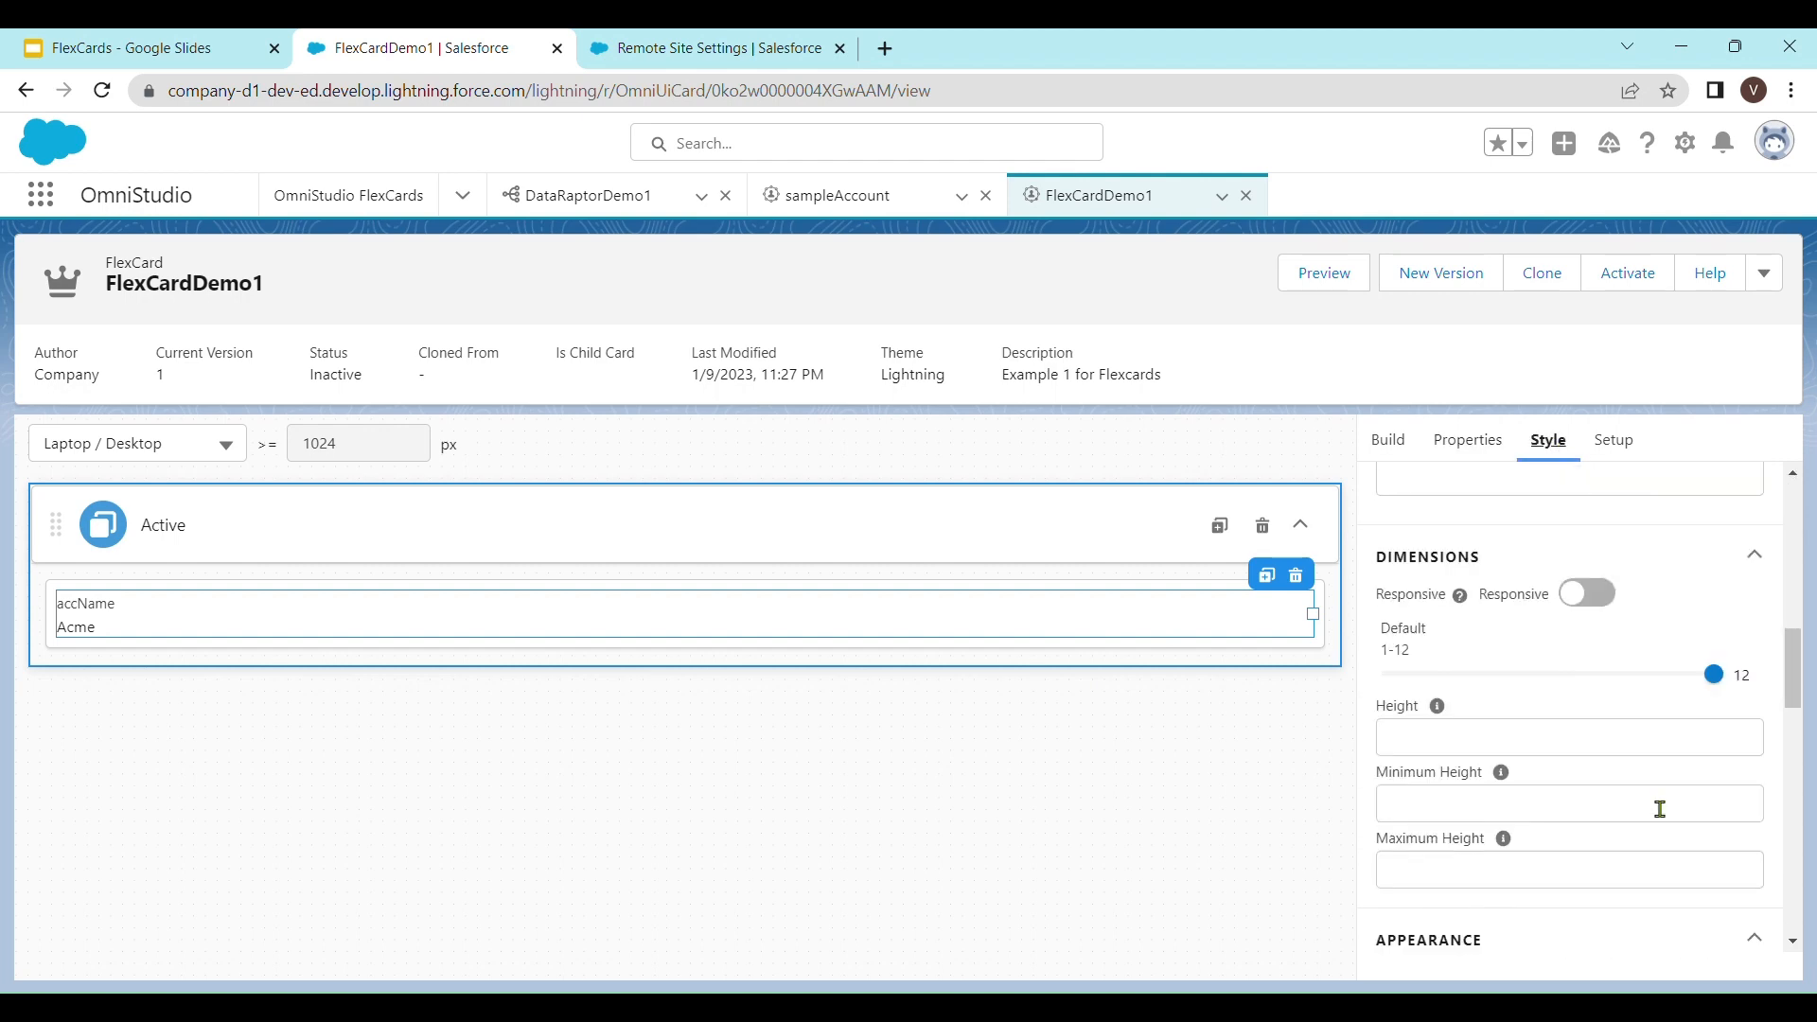
{"action": "scroll", "coordinate": [1660, 809], "scroll_direction": "down", "scroll_amount": 1}
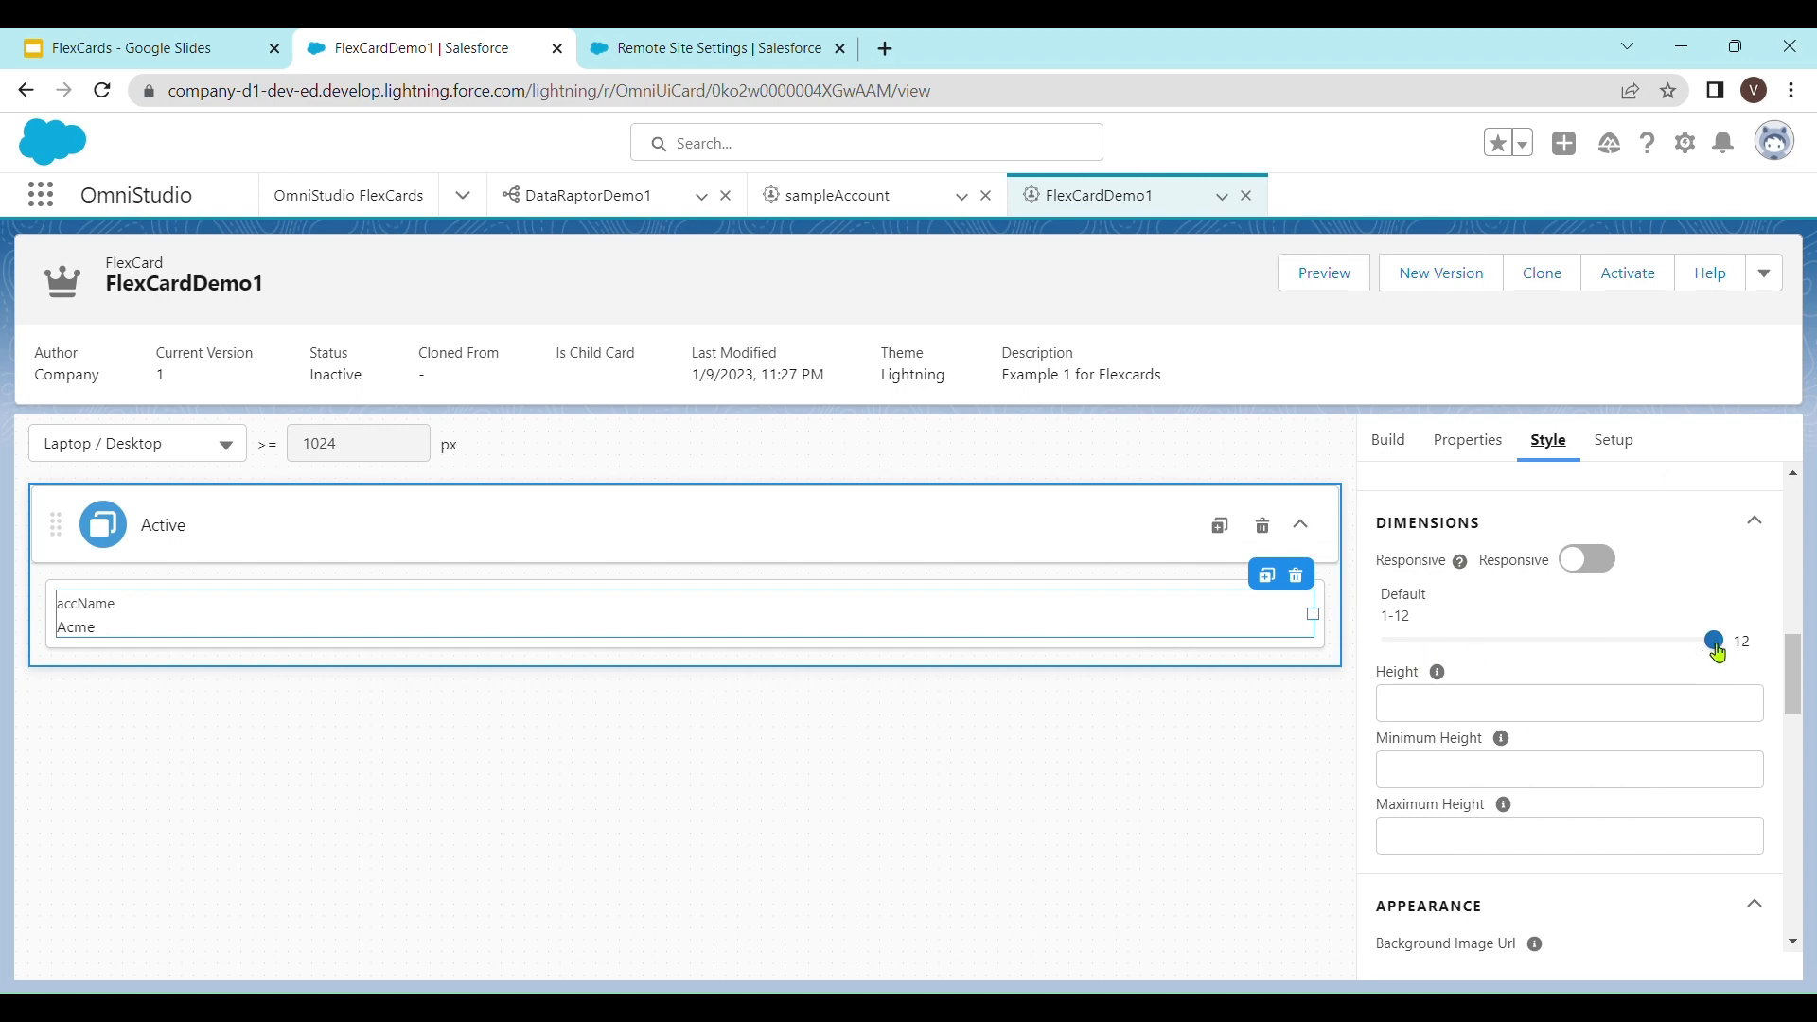
{"action": "left_click_drag", "start_coordinate": [1714, 651], "coordinate": [1554, 651]}
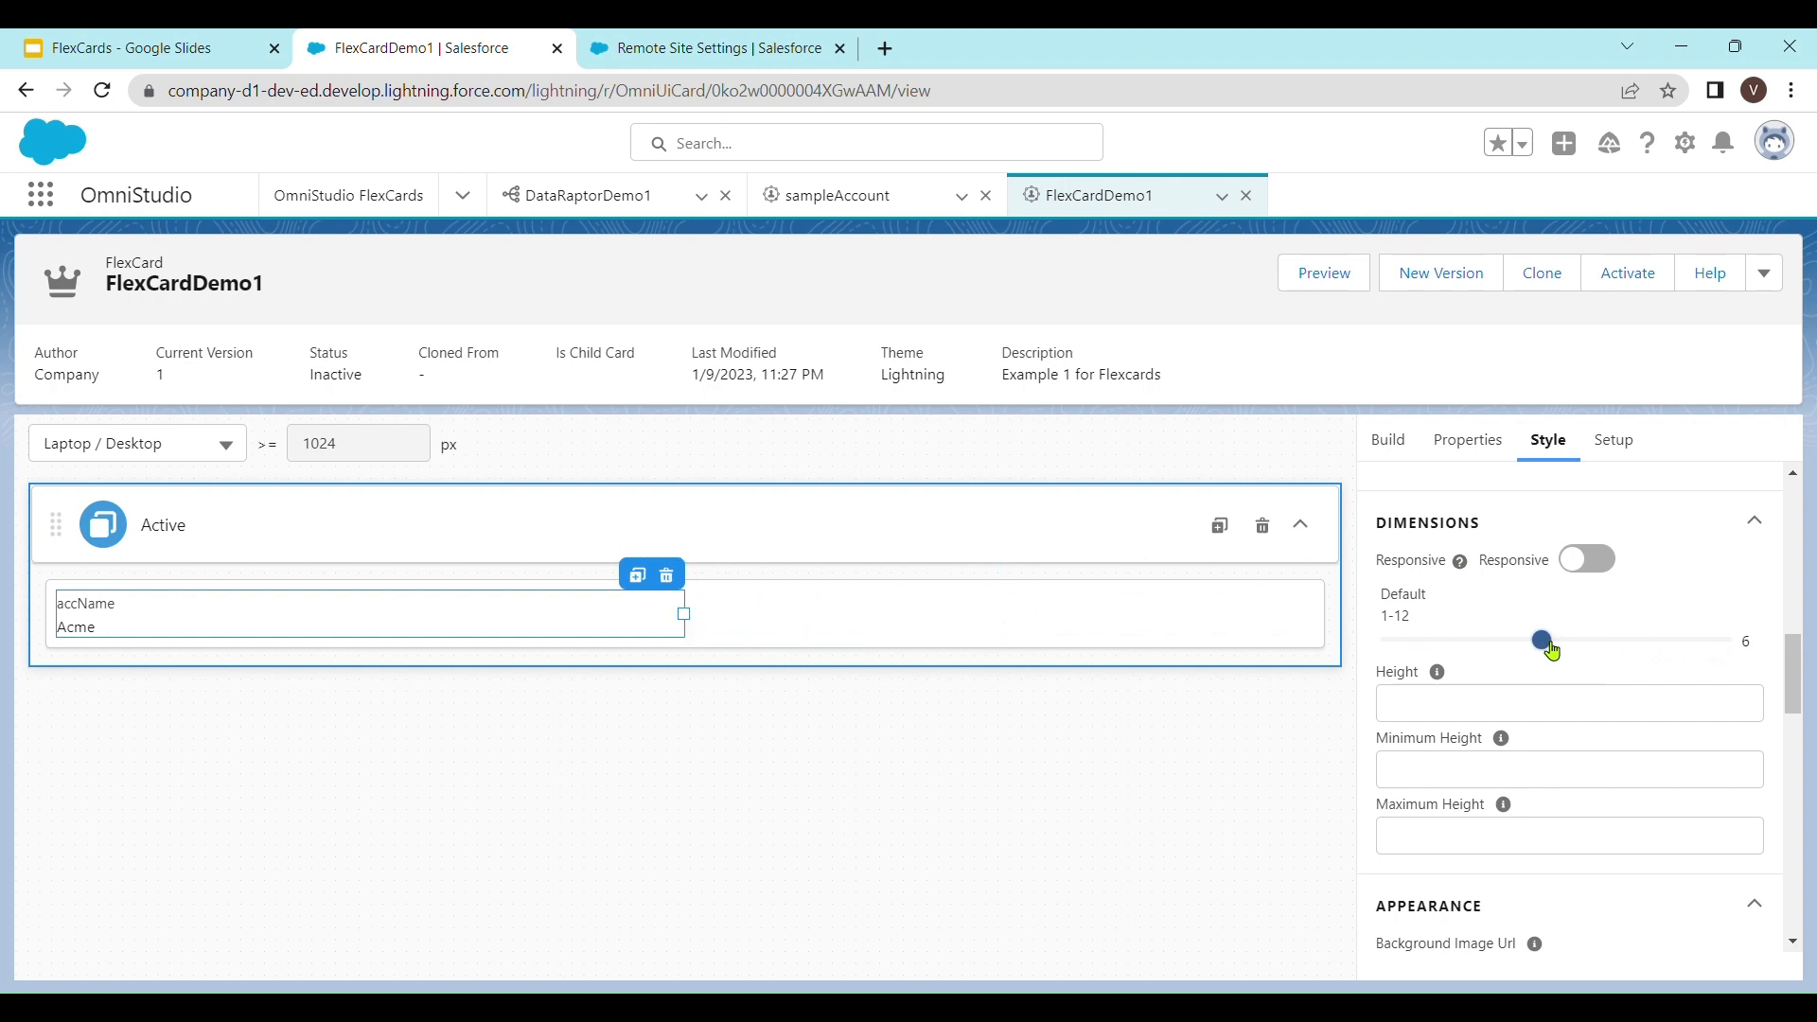
{"action": "left_click", "coordinate": [771, 628]}
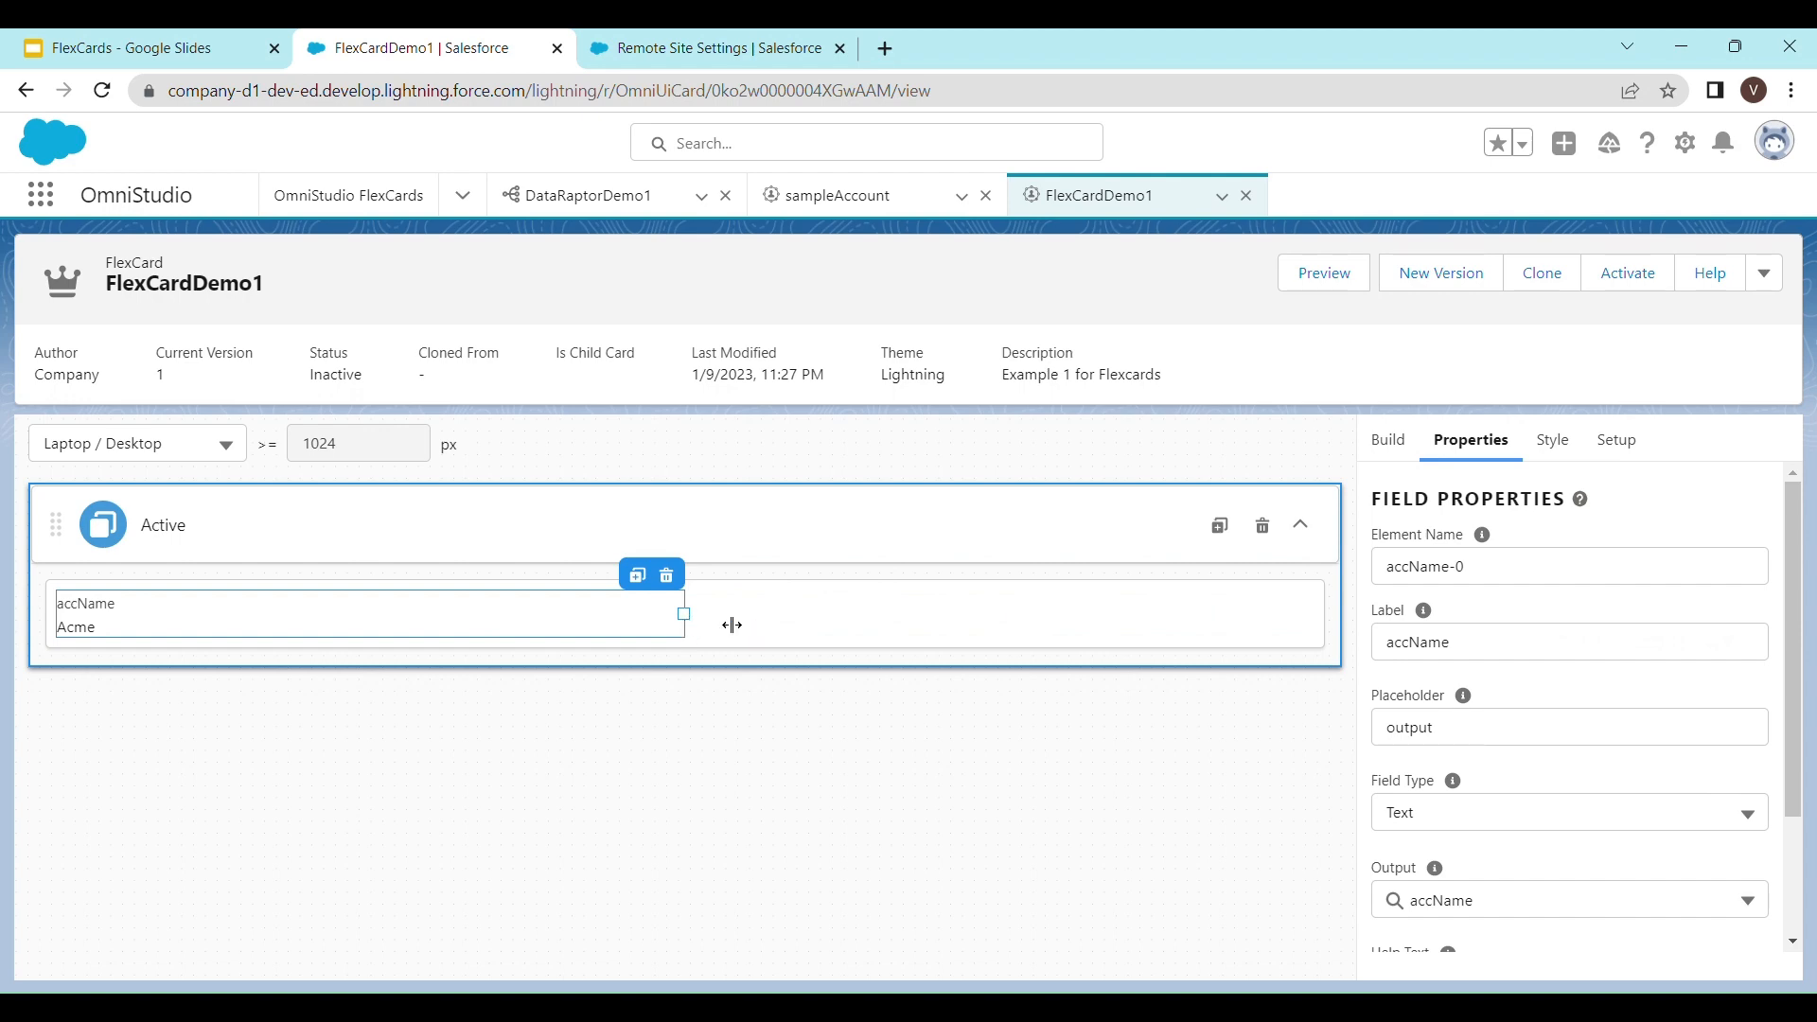
{"action": "left_click_drag", "start_coordinate": [731, 625], "coordinate": [1335, 628]}
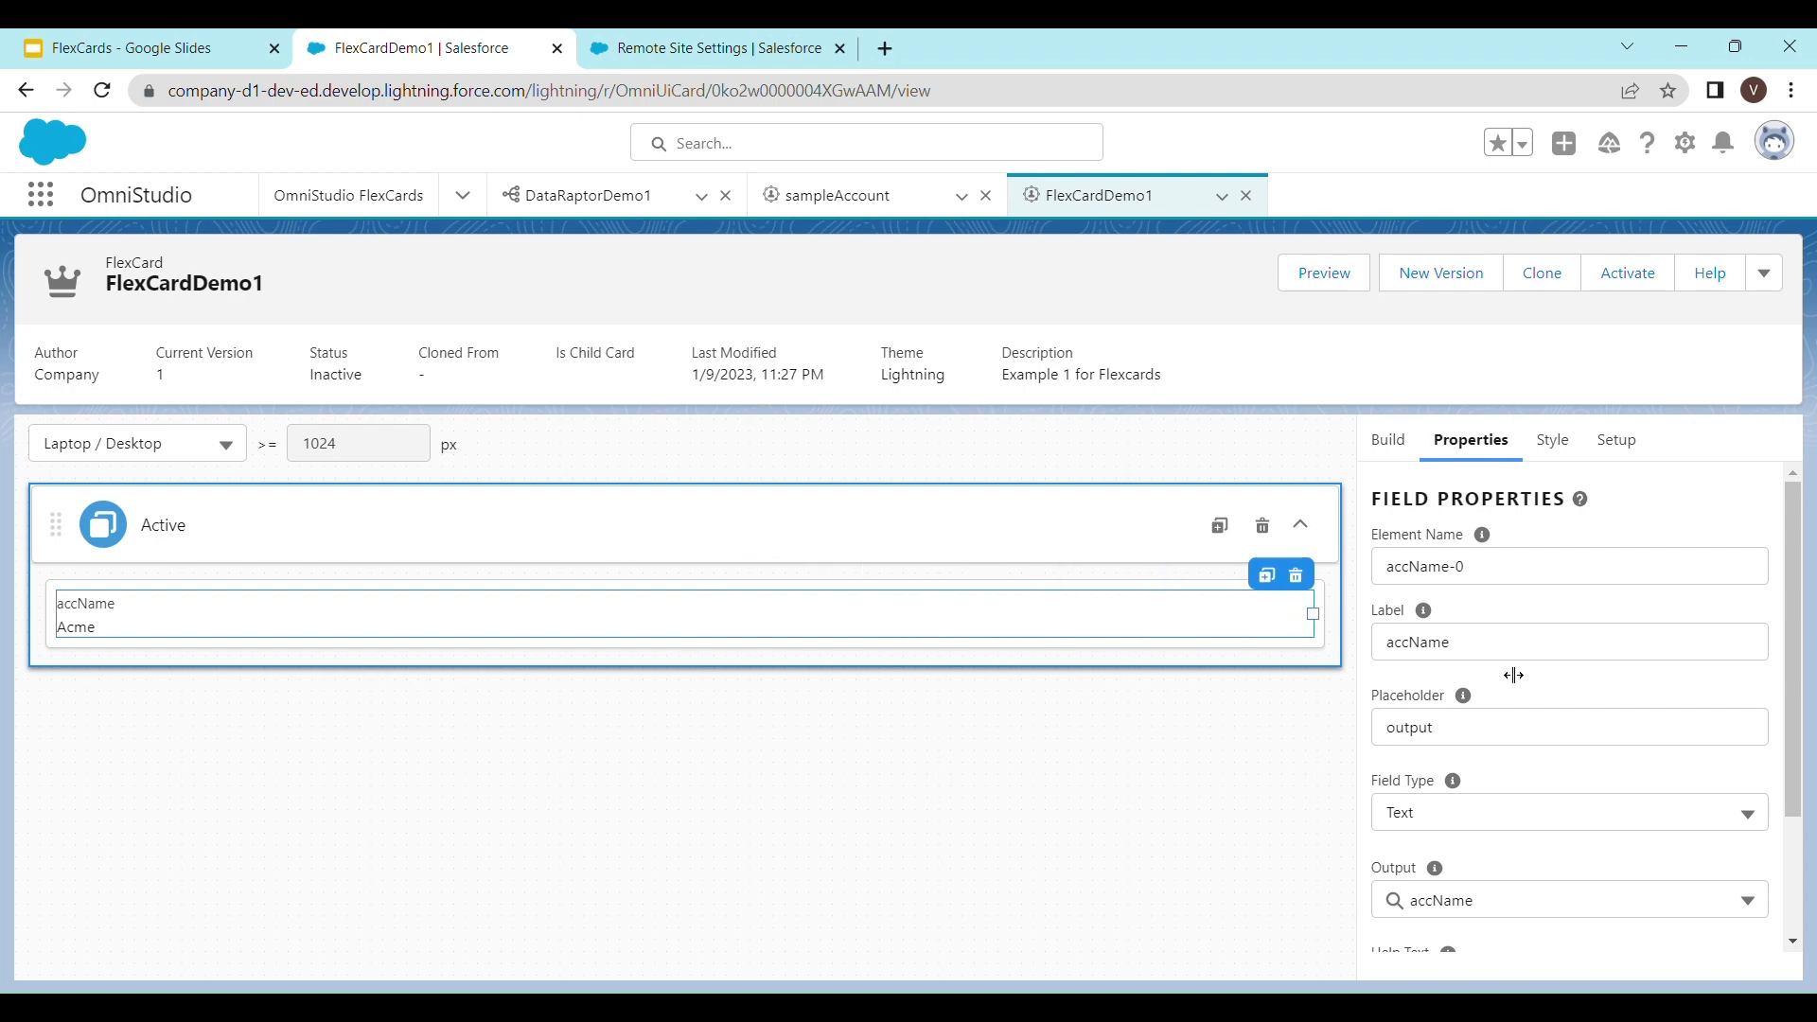
- Compare the accName field's properties with its style settings, checking its width under the dimensions
{"action": "left_click", "coordinate": [1572, 445]}
{"action": "left_click", "coordinate": [1477, 441]}
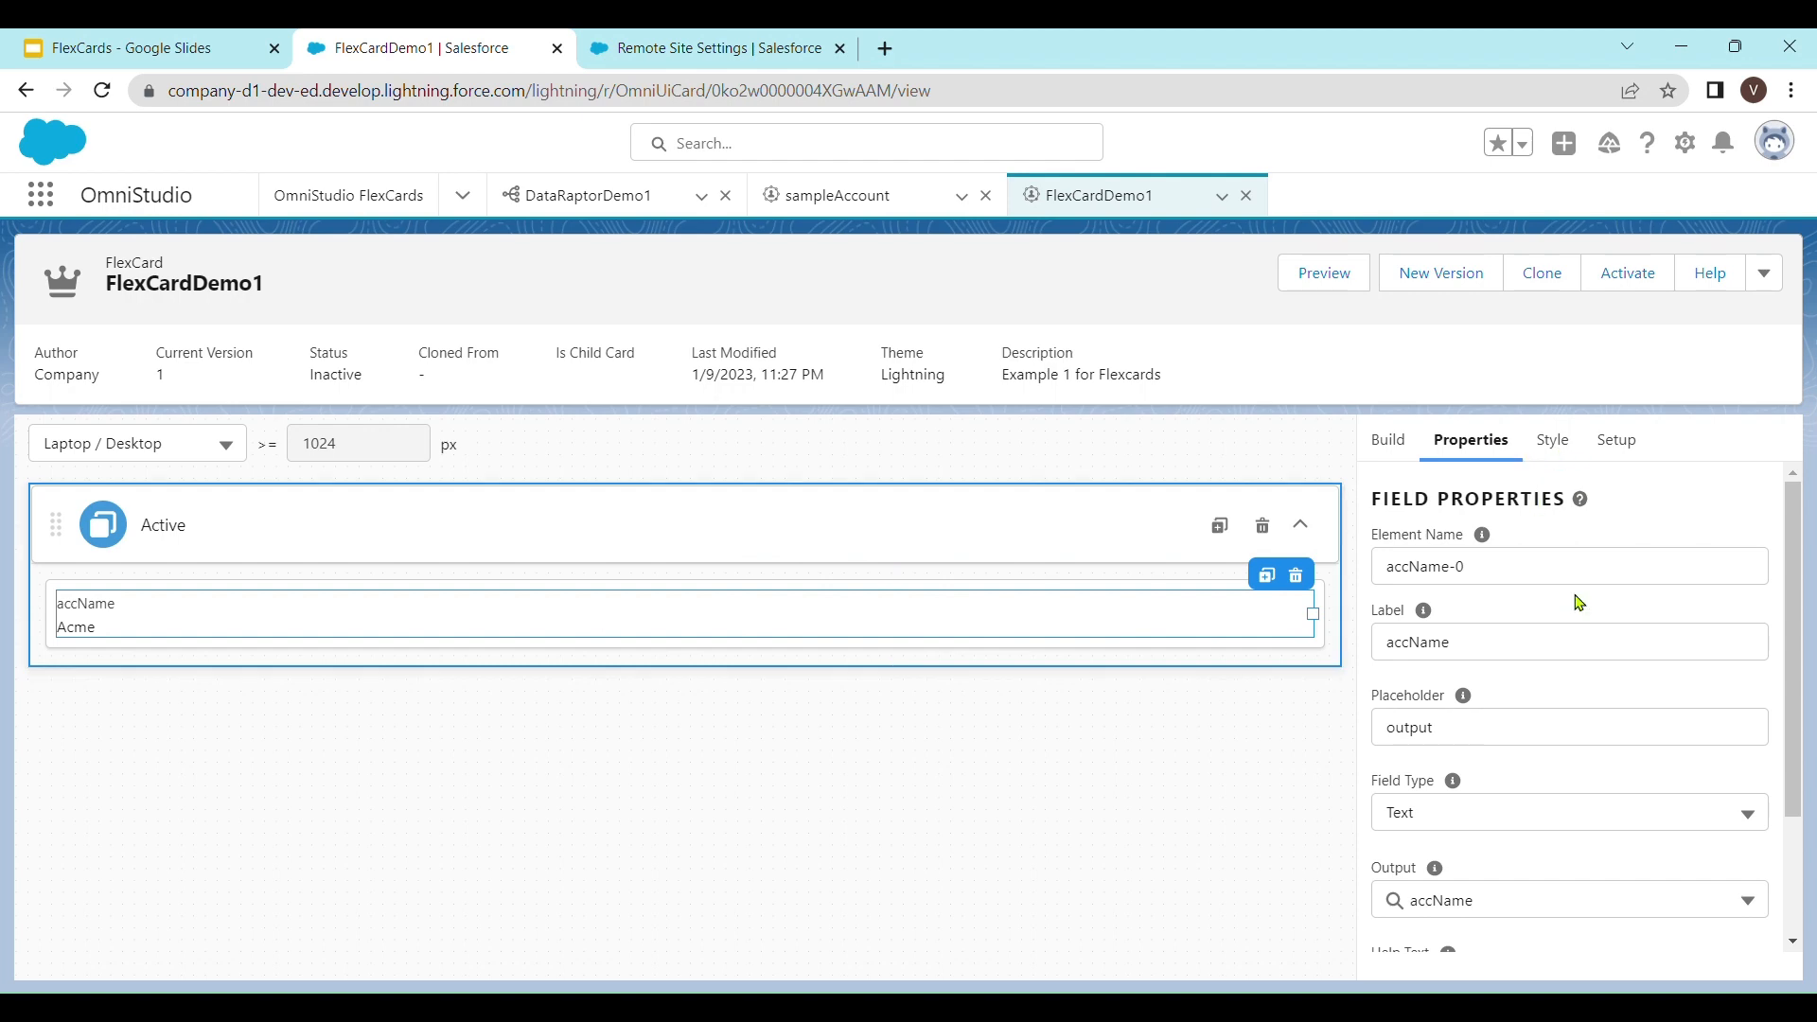
{"action": "left_click", "coordinate": [1553, 441]}
{"action": "left_click", "coordinate": [1484, 451]}
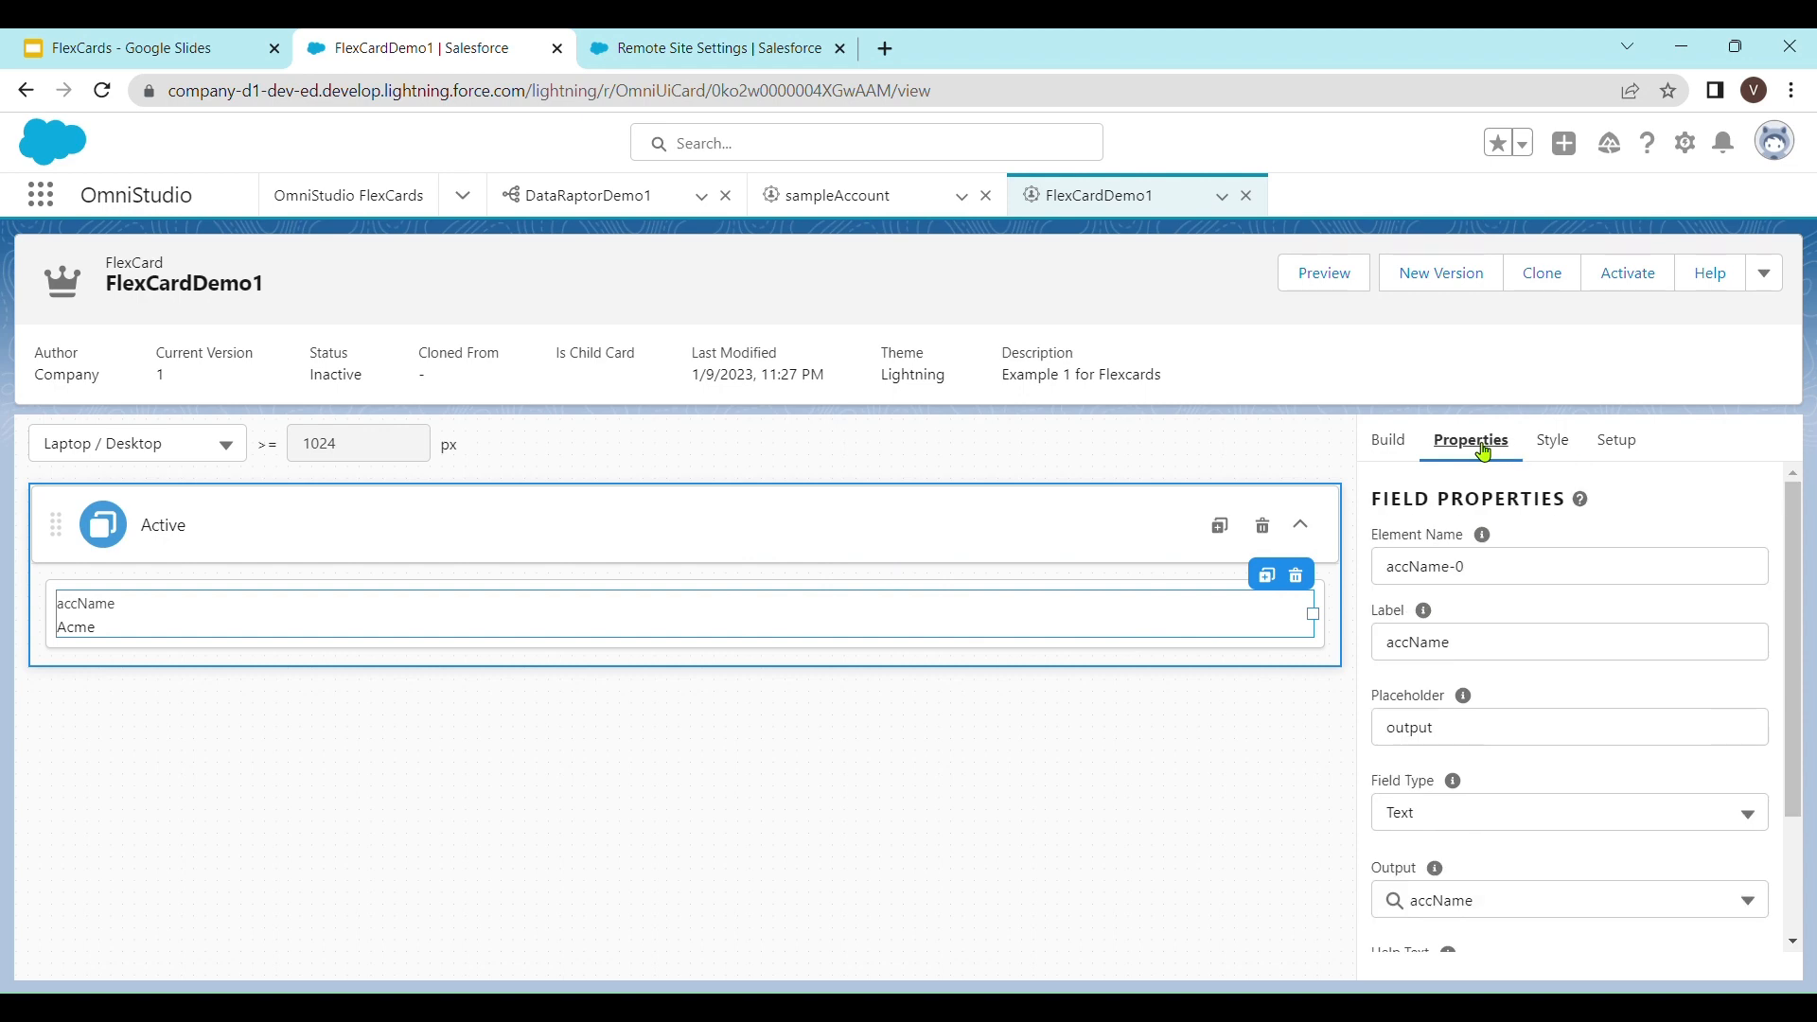
{"action": "left_click", "coordinate": [1553, 442]}
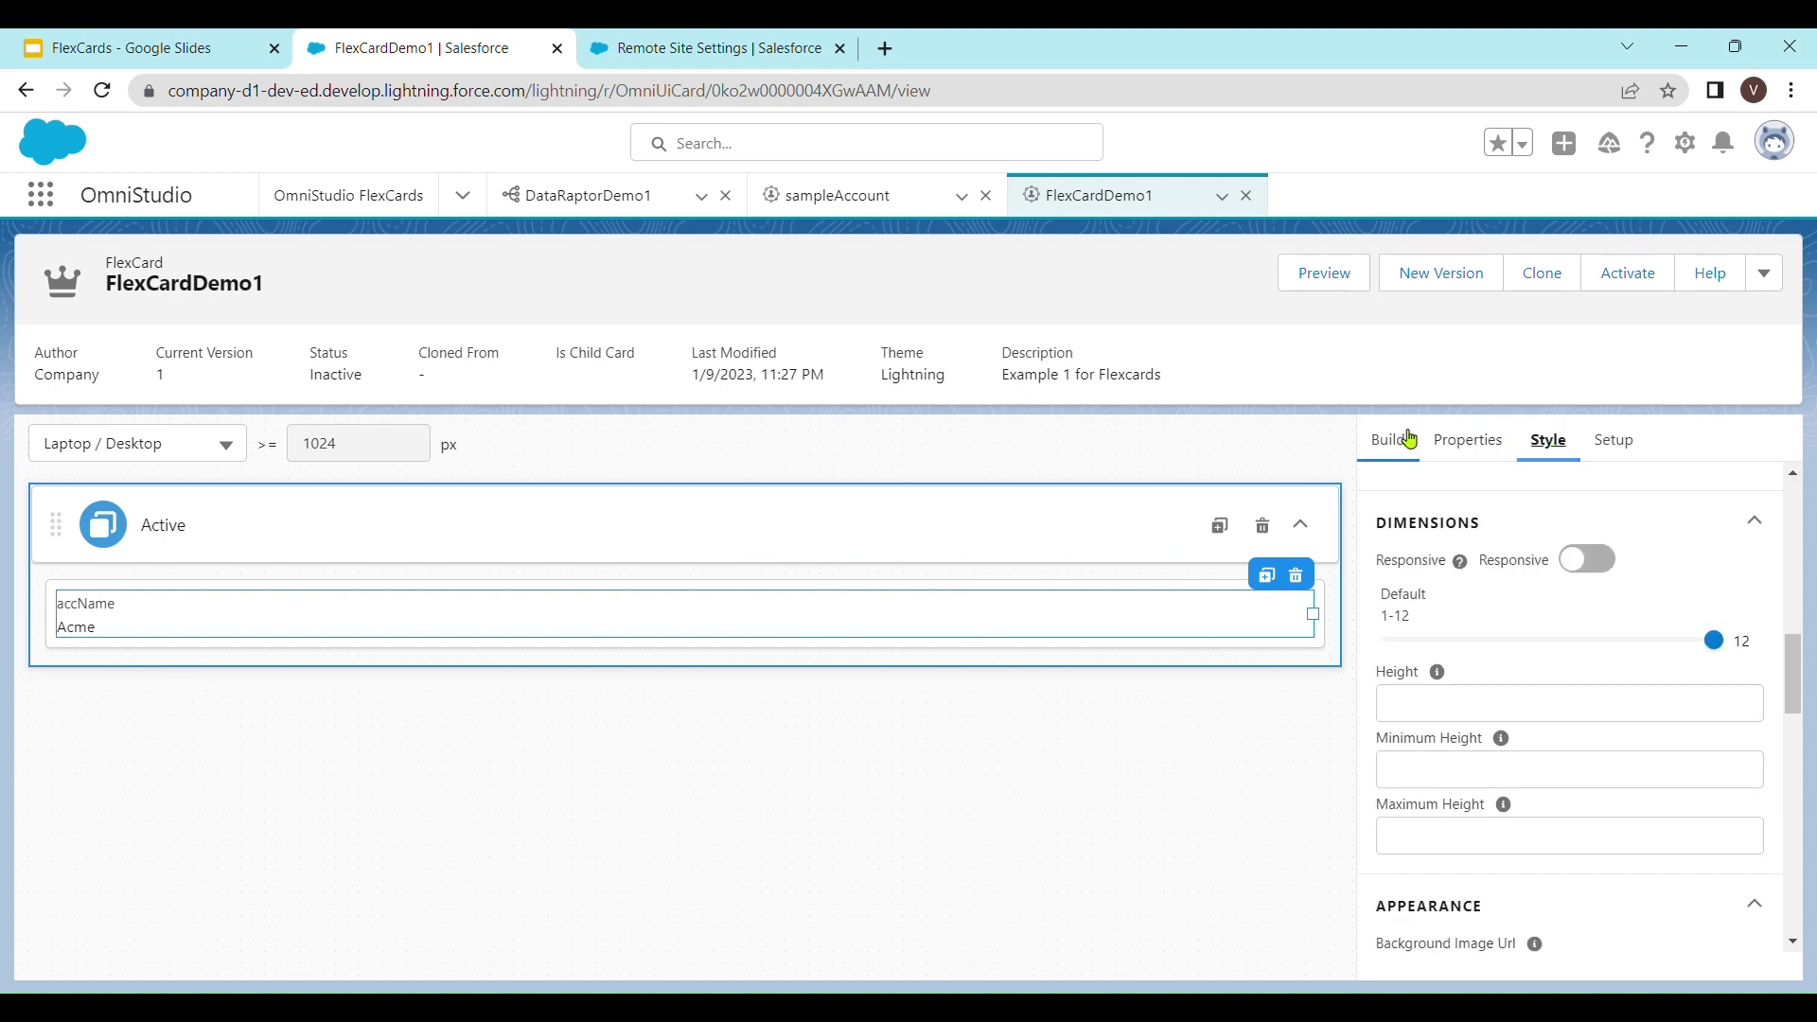
- Add the accPhone field to the Active state below accName
{"action": "left_click", "coordinate": [1393, 453]}
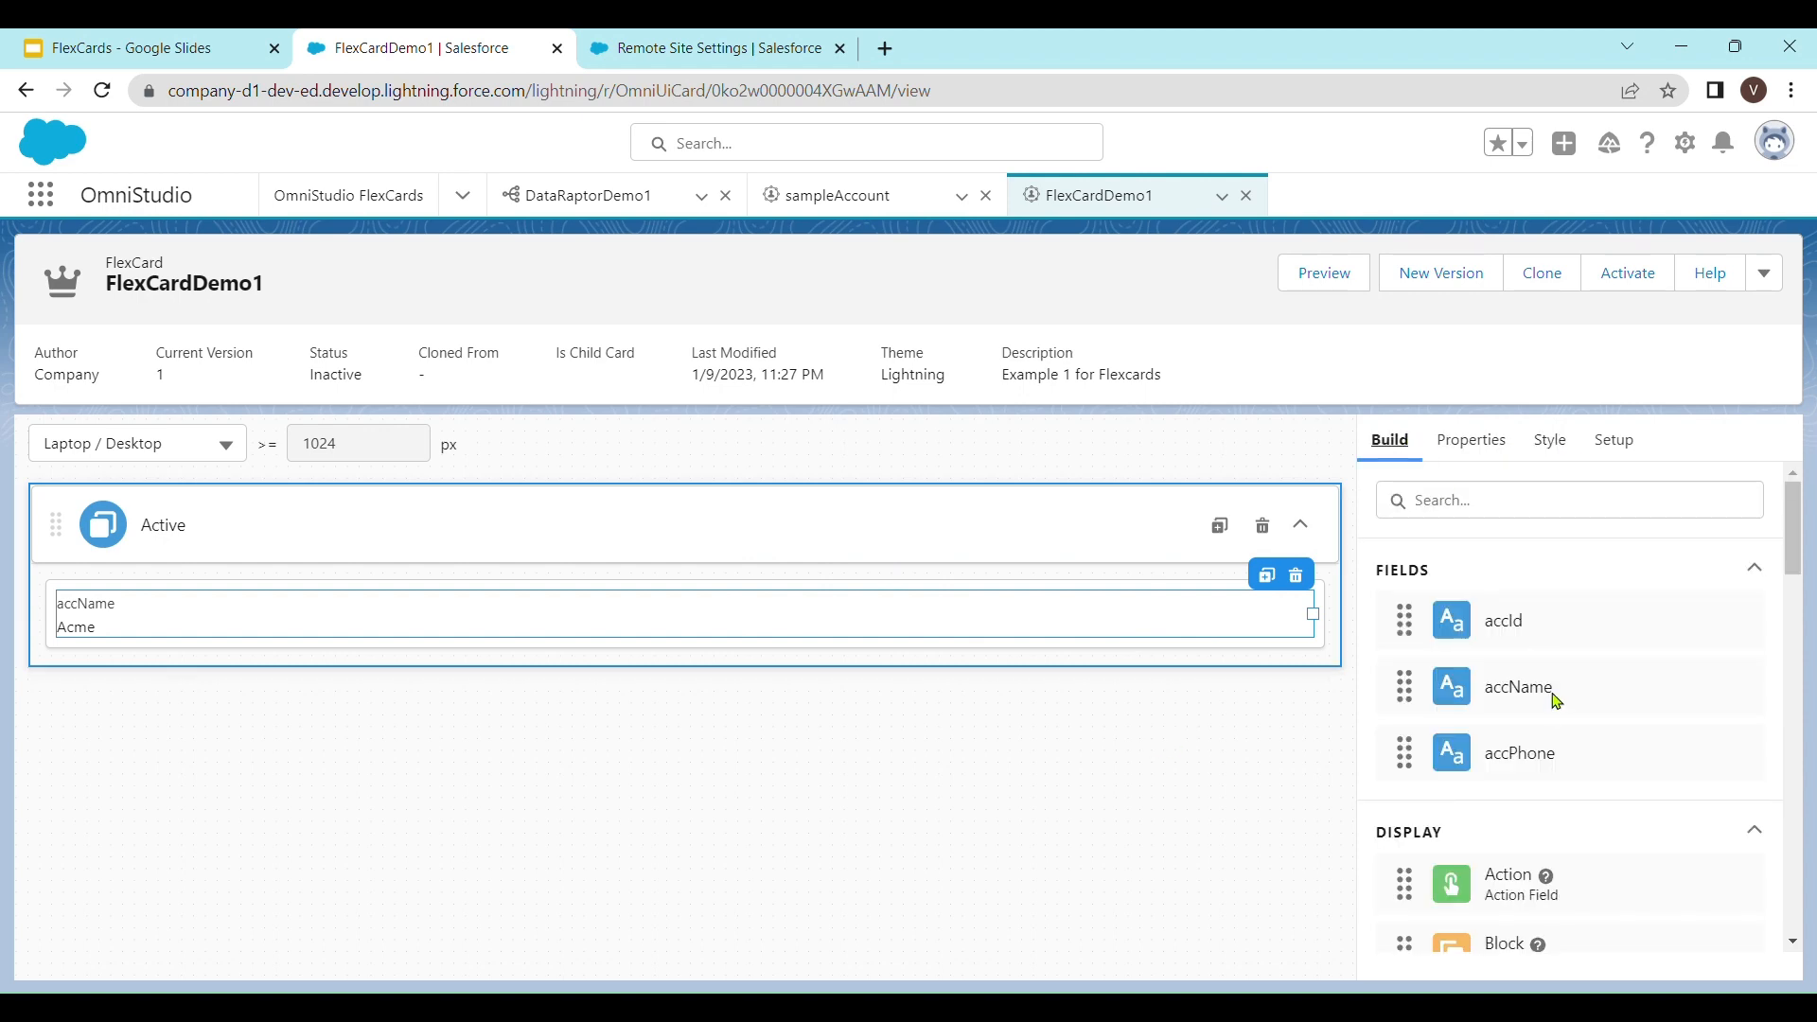
{"action": "left_click_drag", "start_coordinate": [1540, 760], "coordinate": [980, 648]}
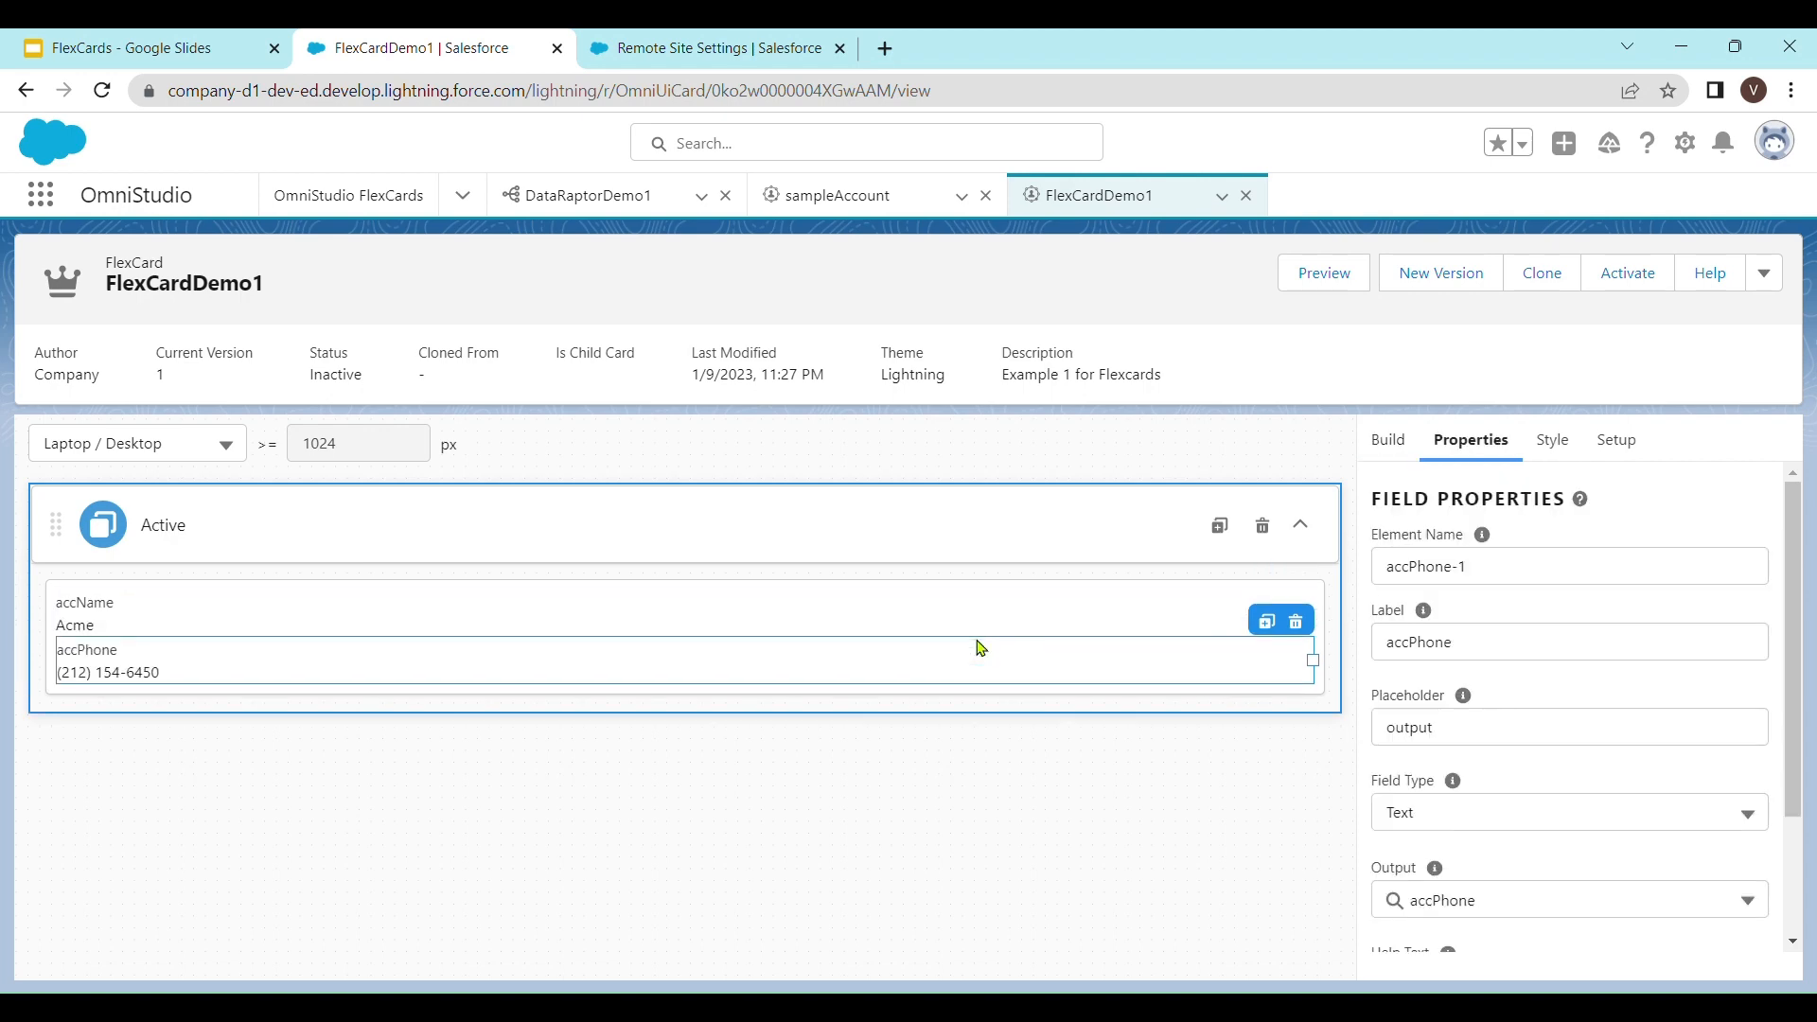
- Resize the accName and accPhone fields to half the card's width each so they sit side by side
{"action": "left_click", "coordinate": [1038, 618]}
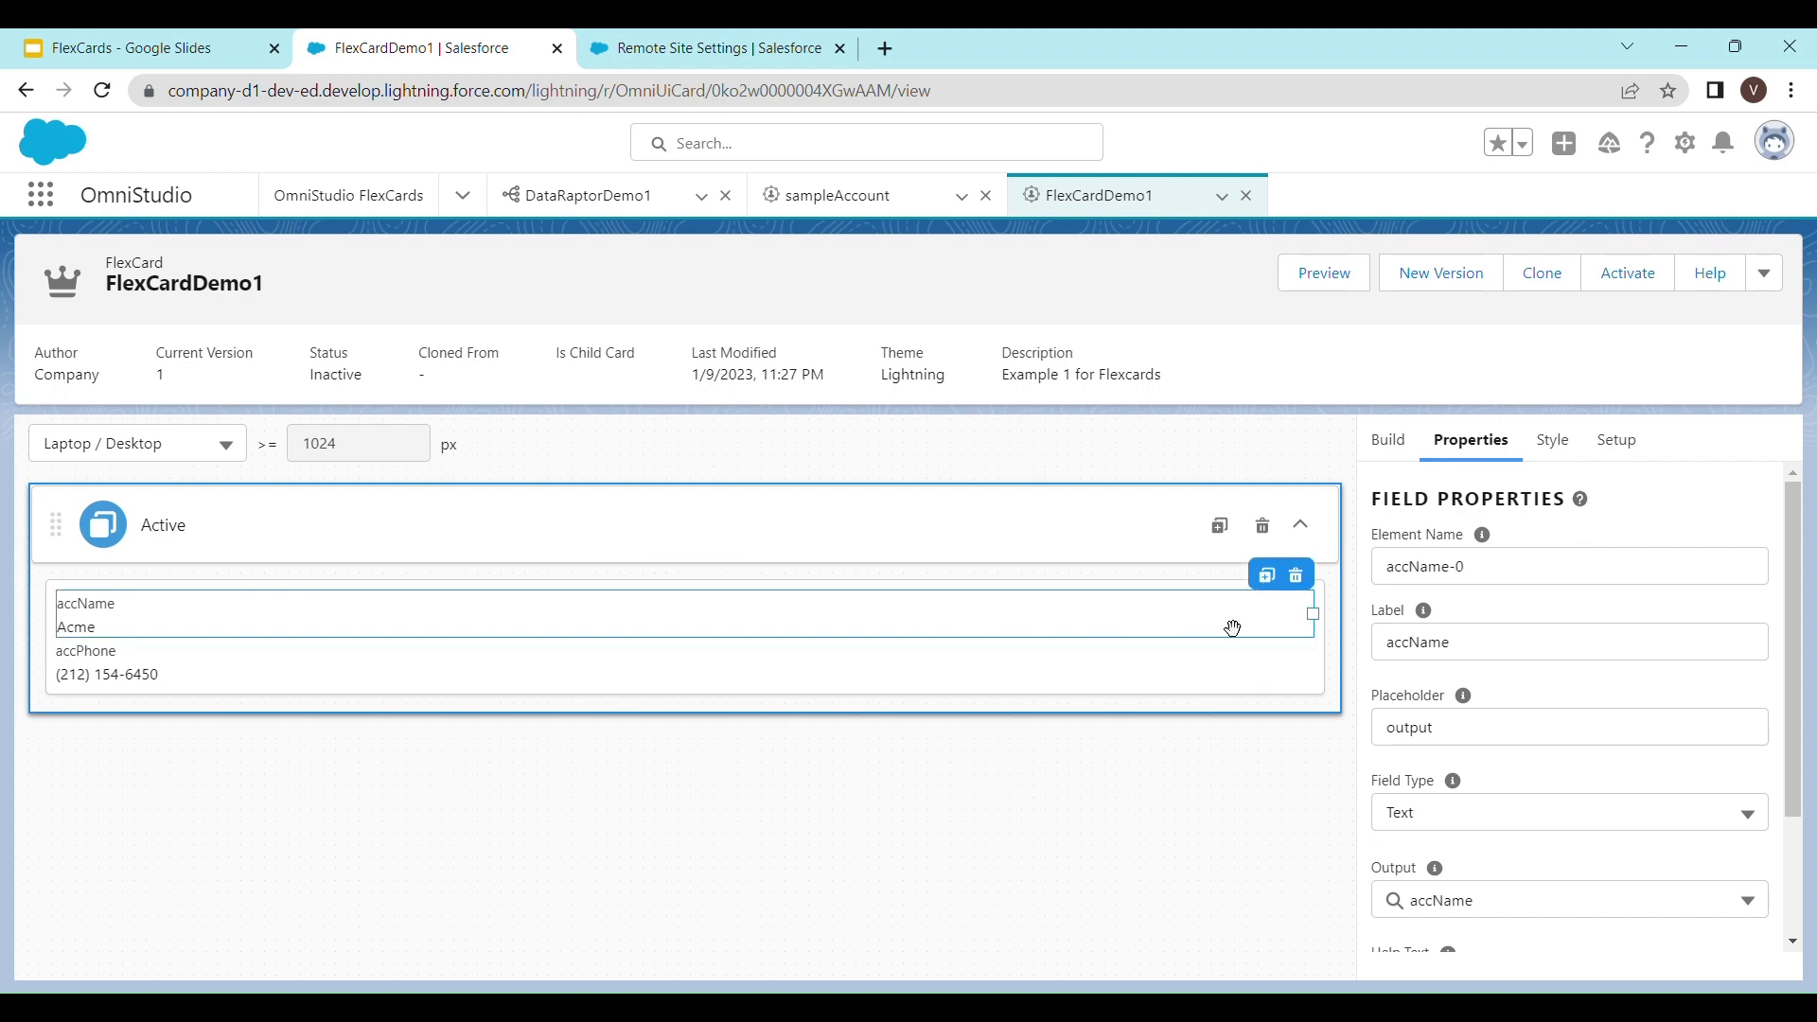
{"action": "left_click", "coordinate": [1194, 668]}
{"action": "left_click", "coordinate": [1171, 633]}
{"action": "left_click_drag", "start_coordinate": [1321, 624], "coordinate": [690, 626]}
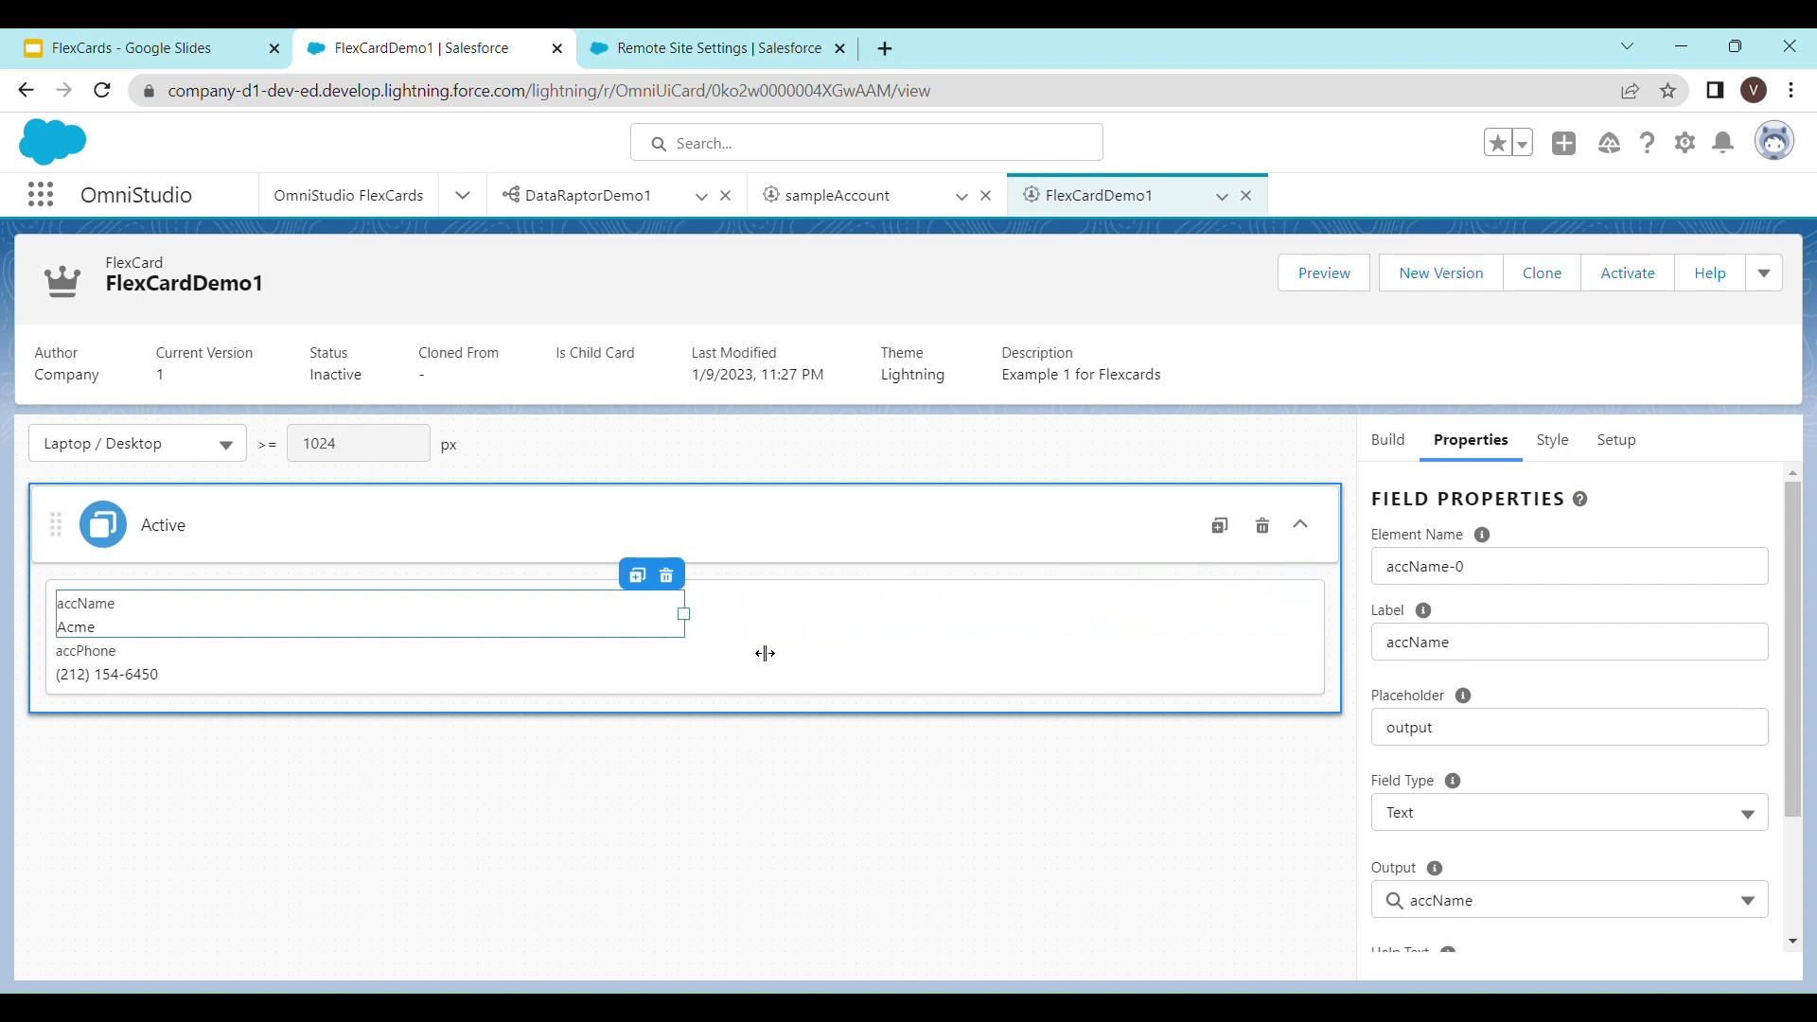
{"action": "left_click", "coordinate": [719, 674]}
{"action": "left_click_drag", "start_coordinate": [1317, 668], "coordinate": [1331, 622]}
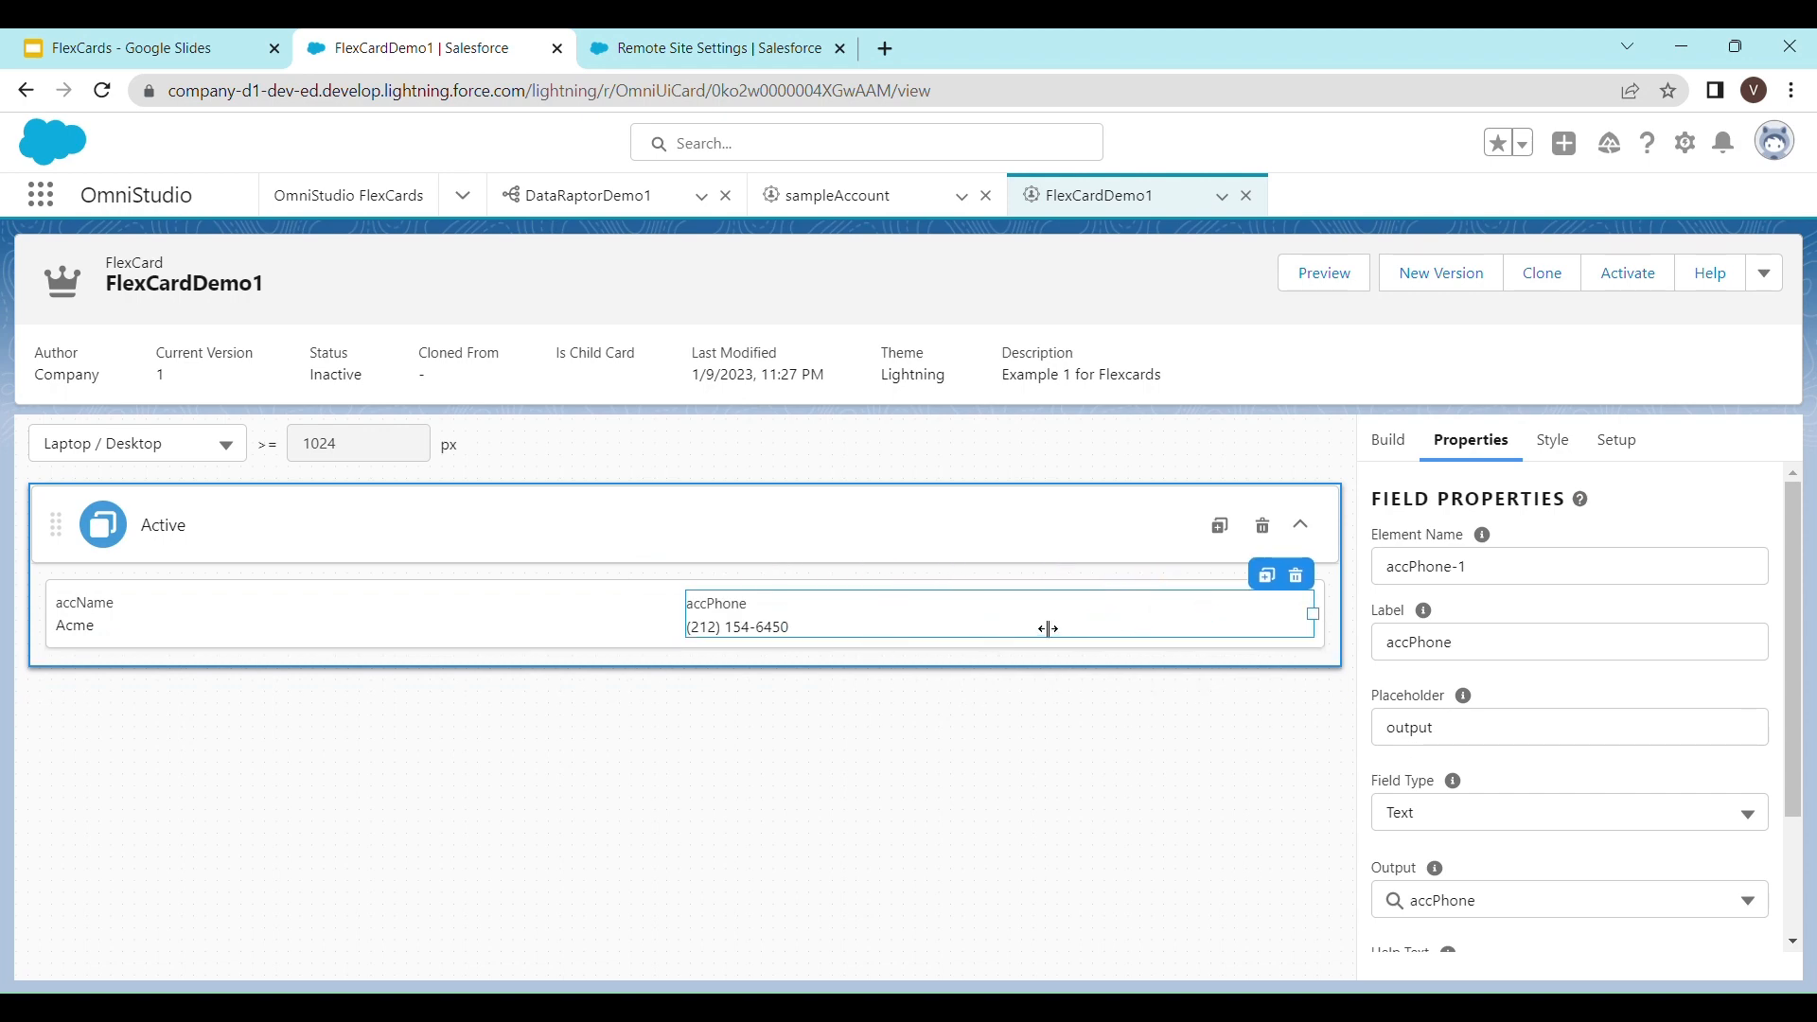
- Inspect the properties of the Active state and of its accName and accPhone fields
{"action": "left_click", "coordinate": [1213, 662]}
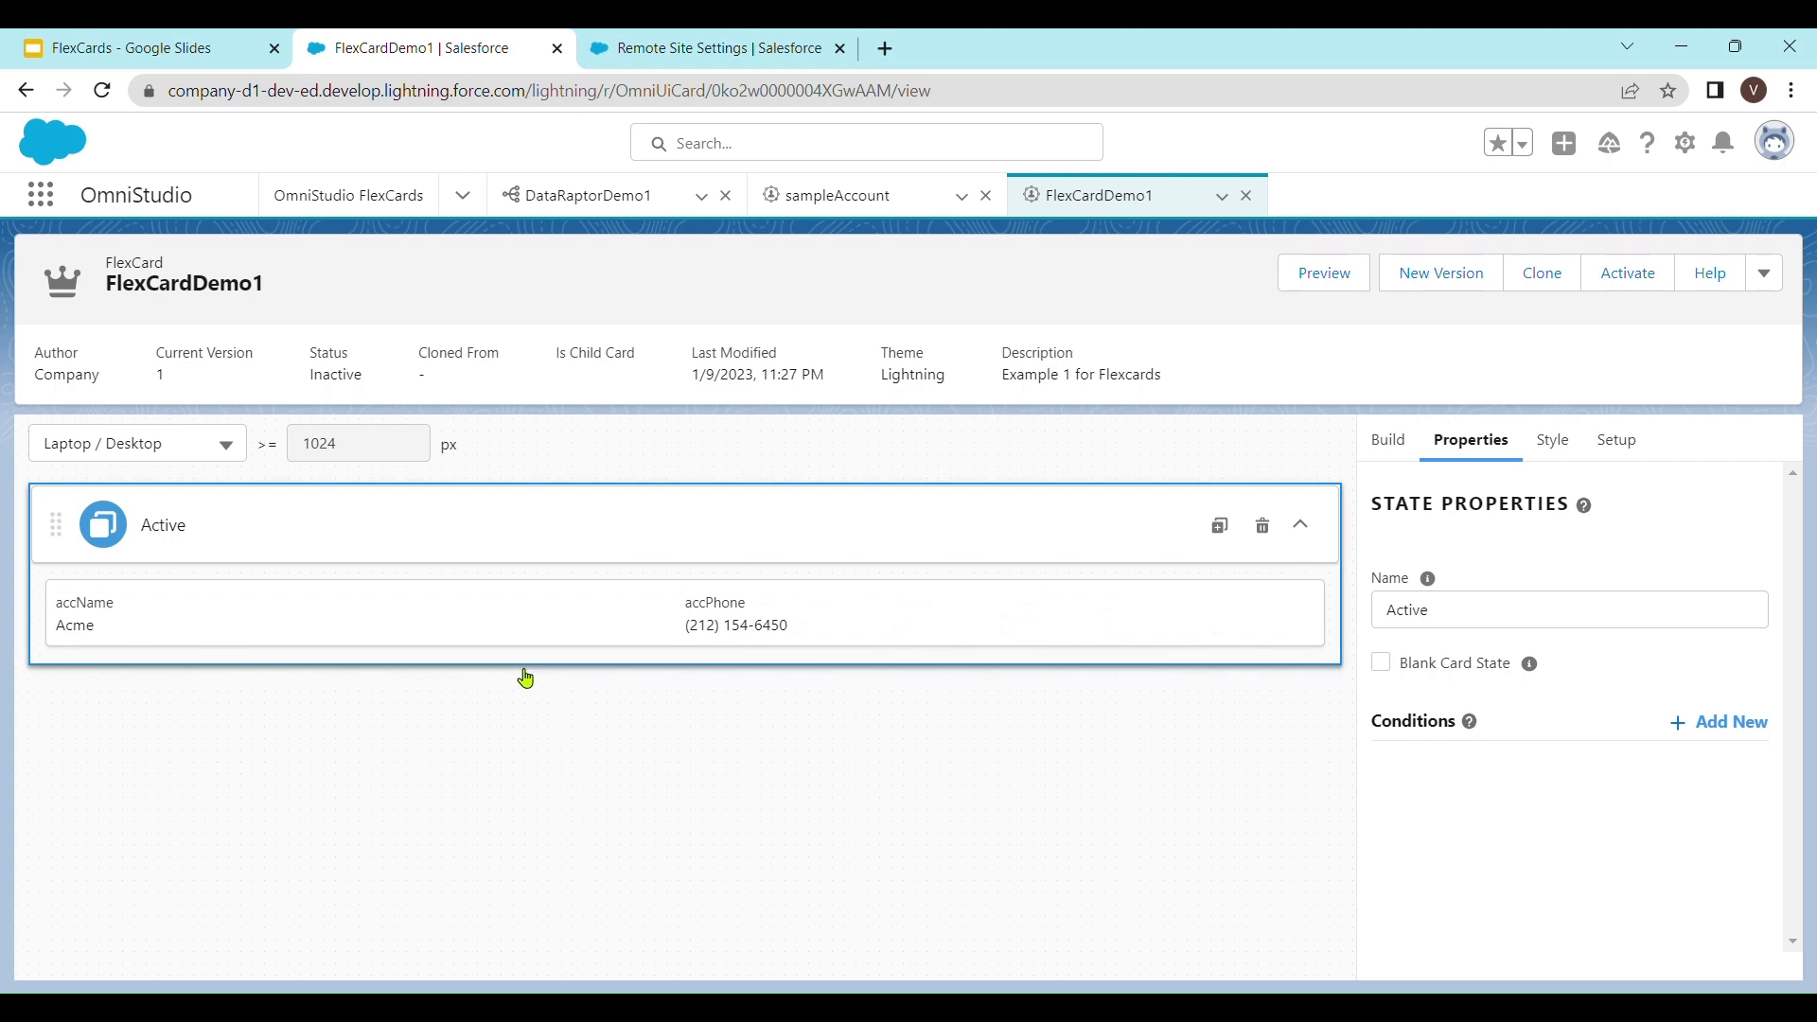
{"action": "left_click", "coordinate": [563, 632]}
{"action": "left_click", "coordinate": [1044, 639]}
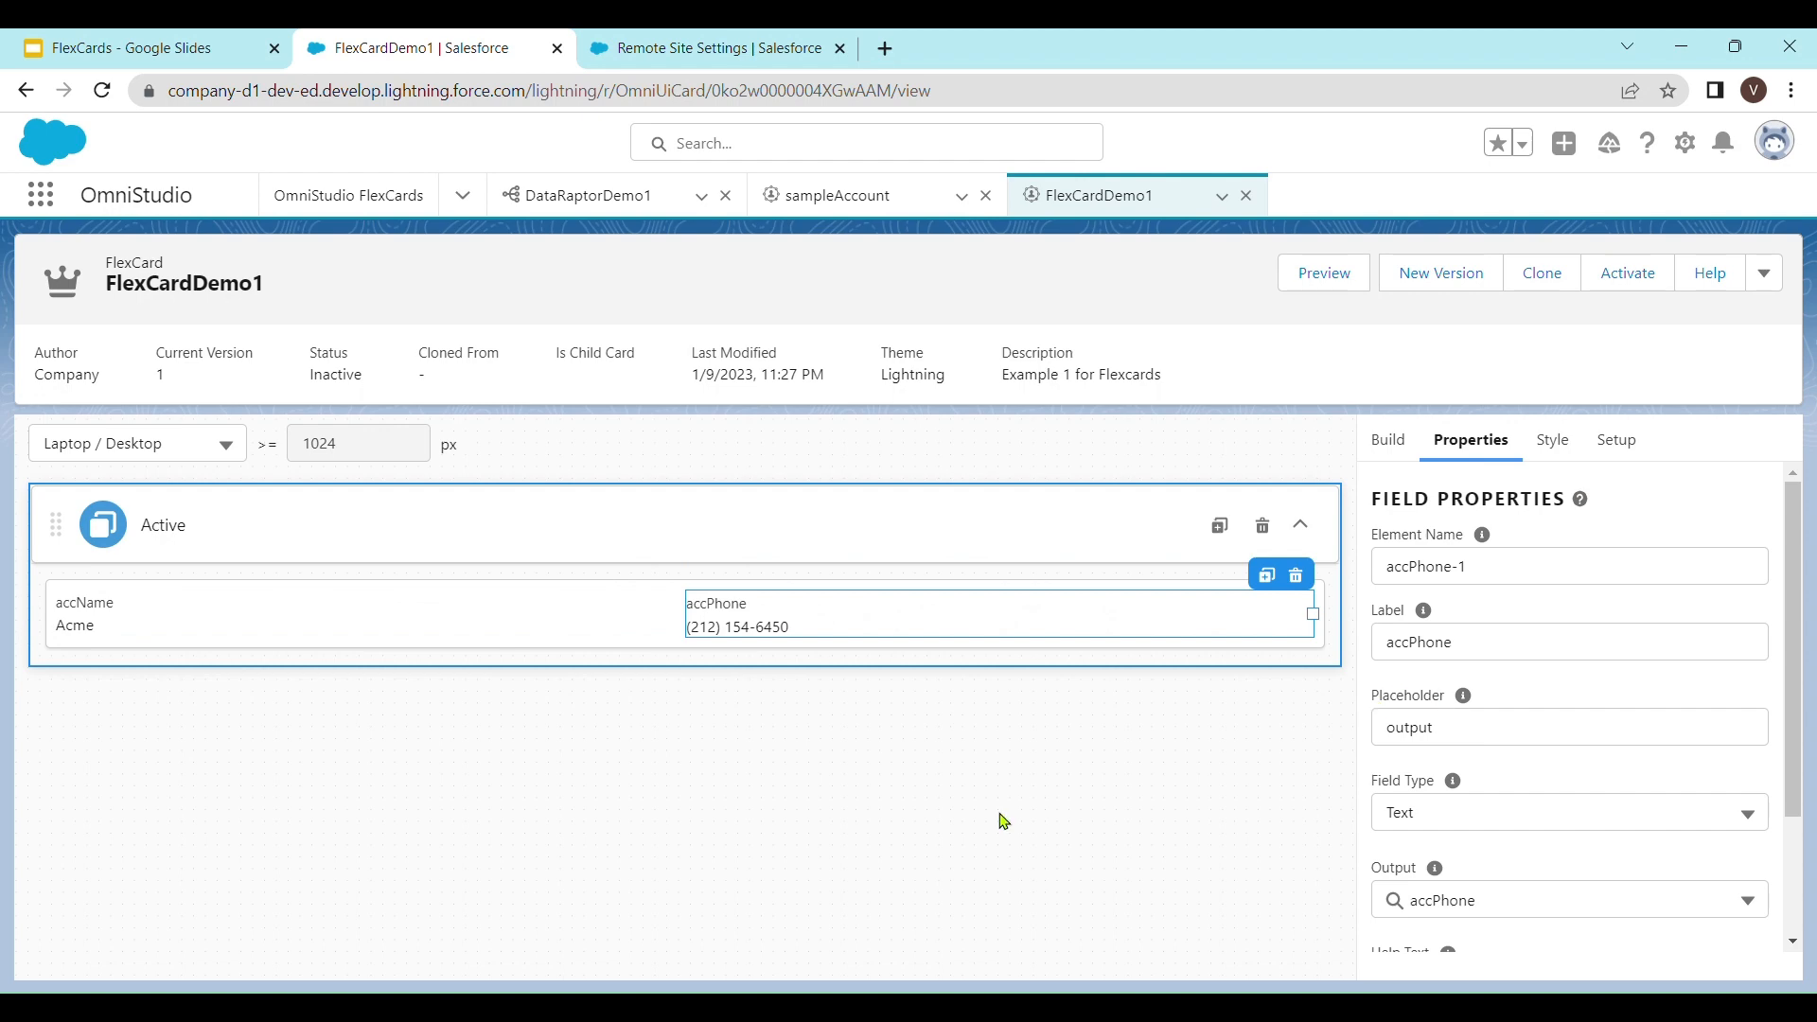
{"action": "scroll", "coordinate": [1603, 762], "scroll_direction": "down", "scroll_amount": 2}
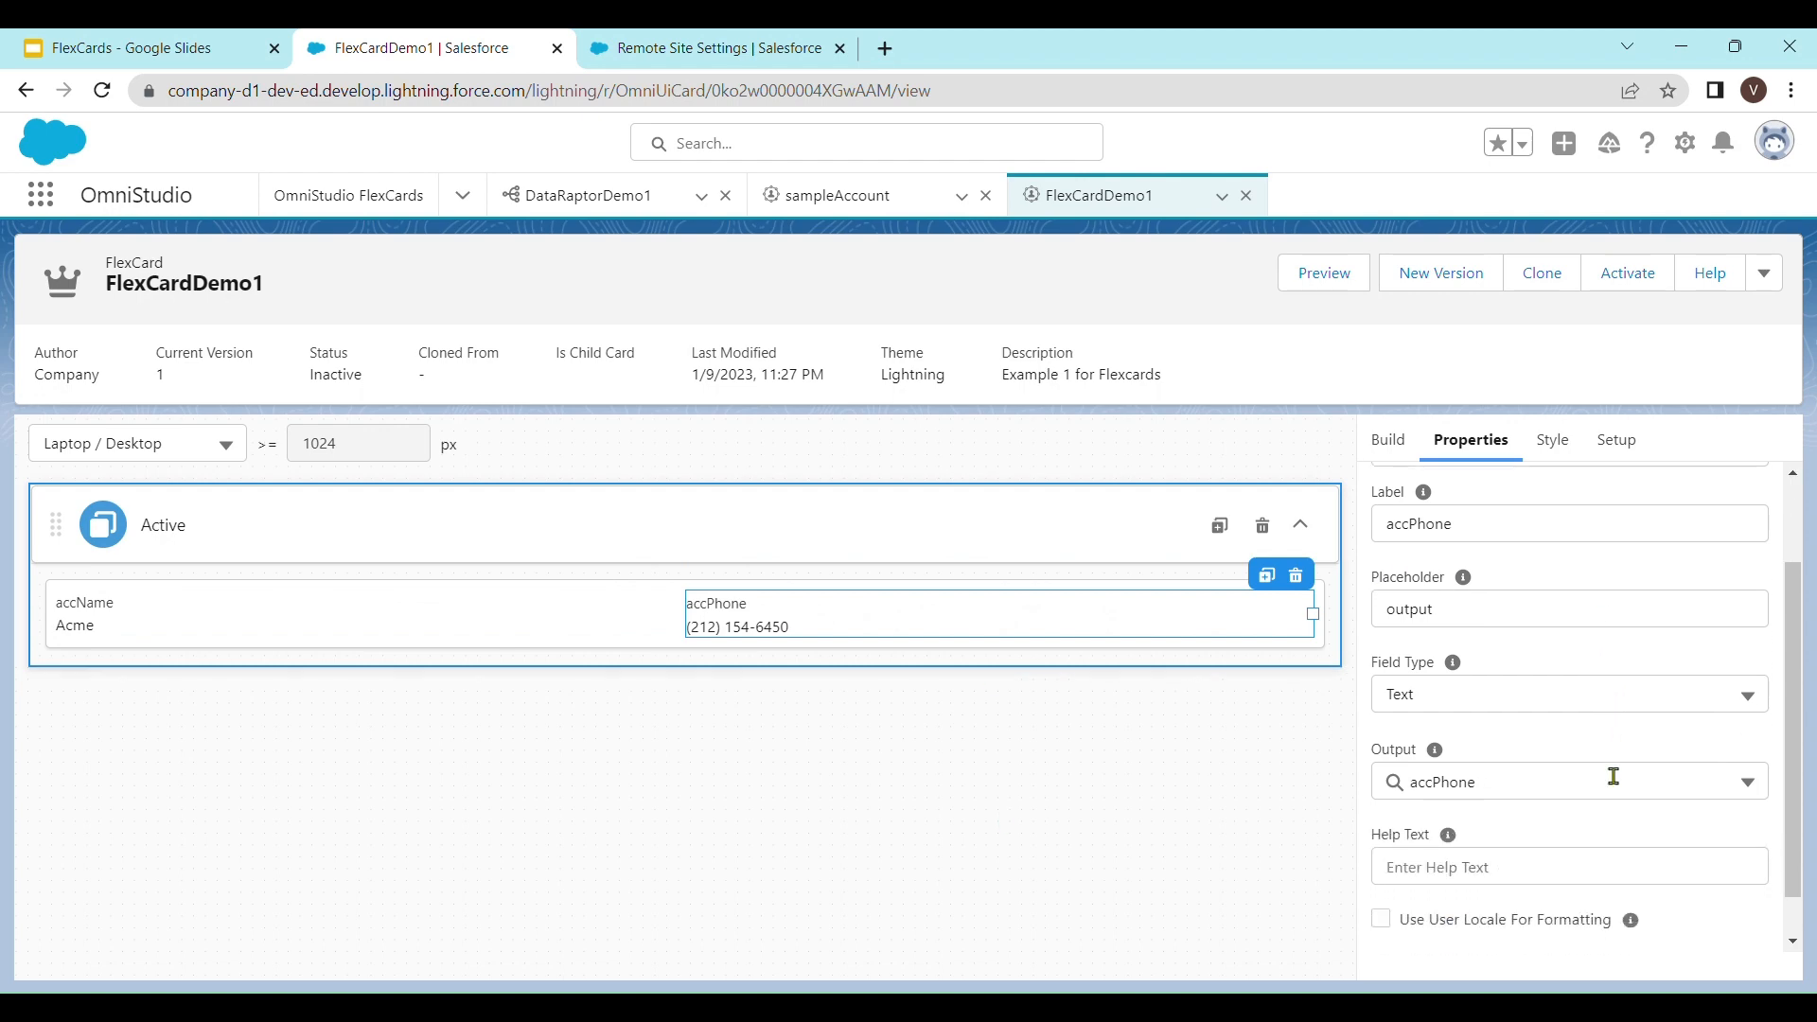
- Review the accPhone field's dimensions and appearance styles, and preview the card before returning to its design
{"action": "left_click", "coordinate": [1551, 443]}
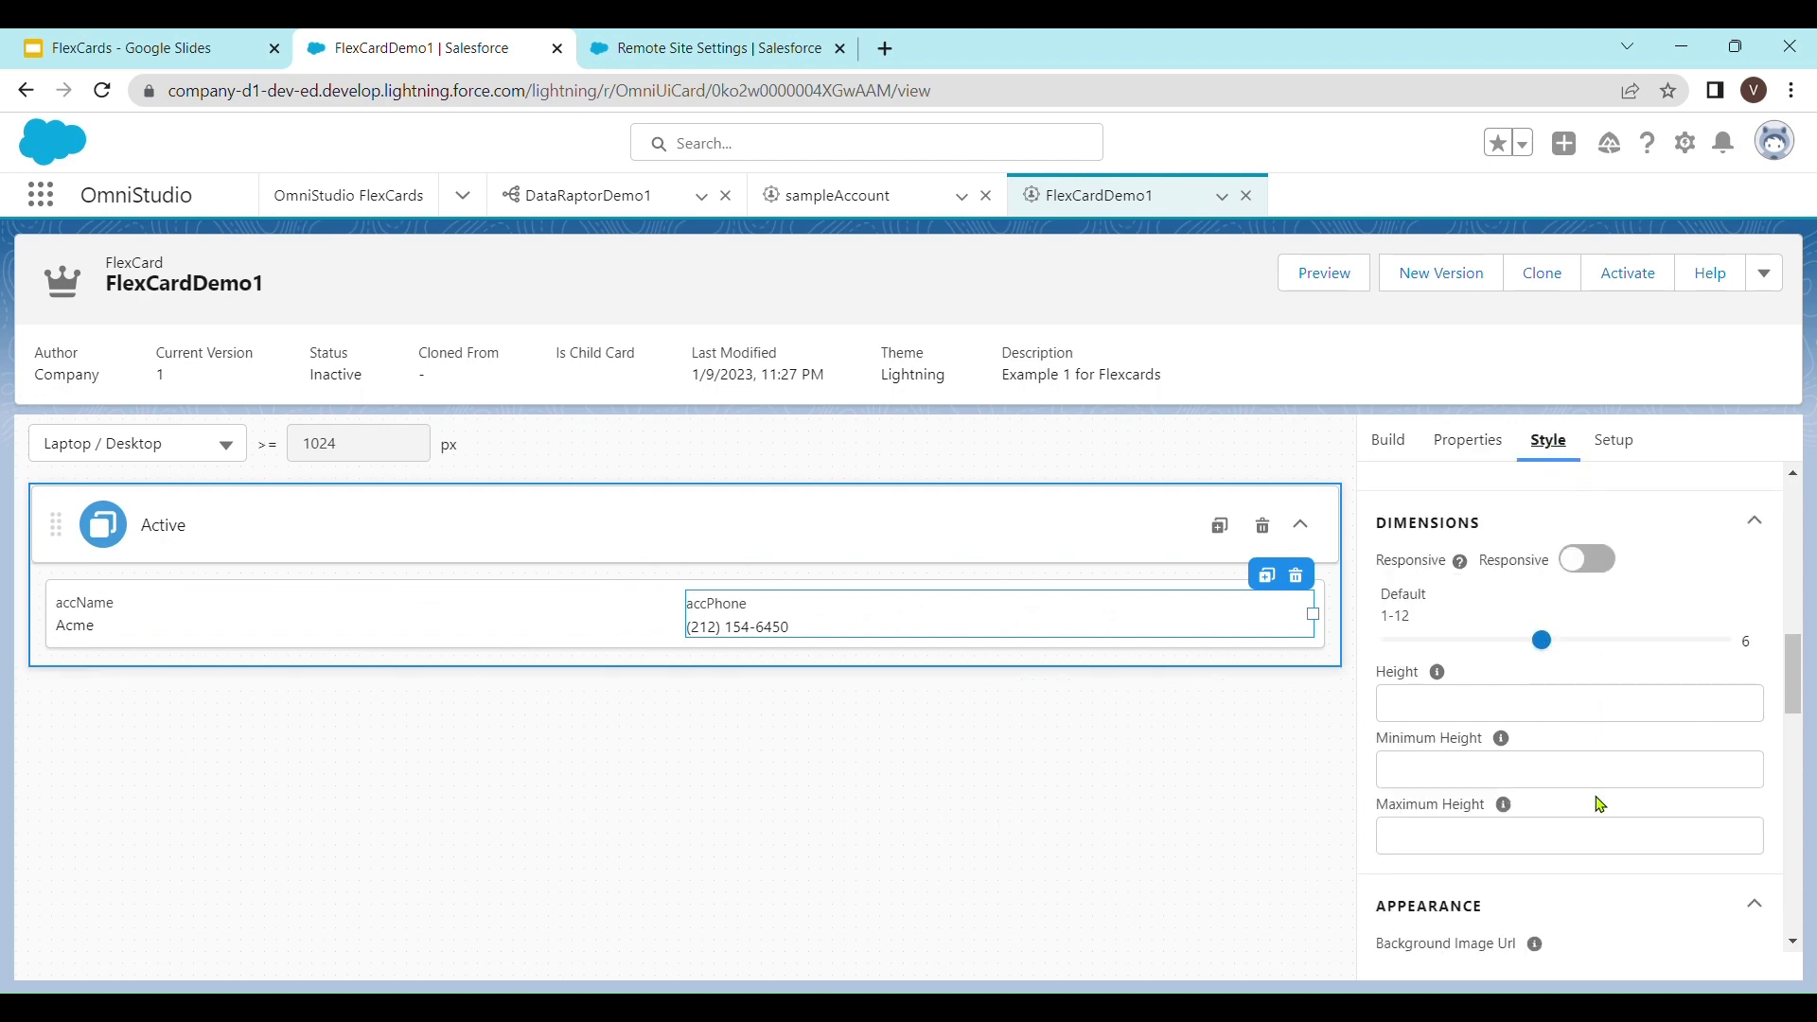
{"action": "scroll", "coordinate": [1603, 800], "scroll_direction": "down", "scroll_amount": 1}
{"action": "scroll", "coordinate": [1602, 804], "scroll_direction": "down", "scroll_amount": 1}
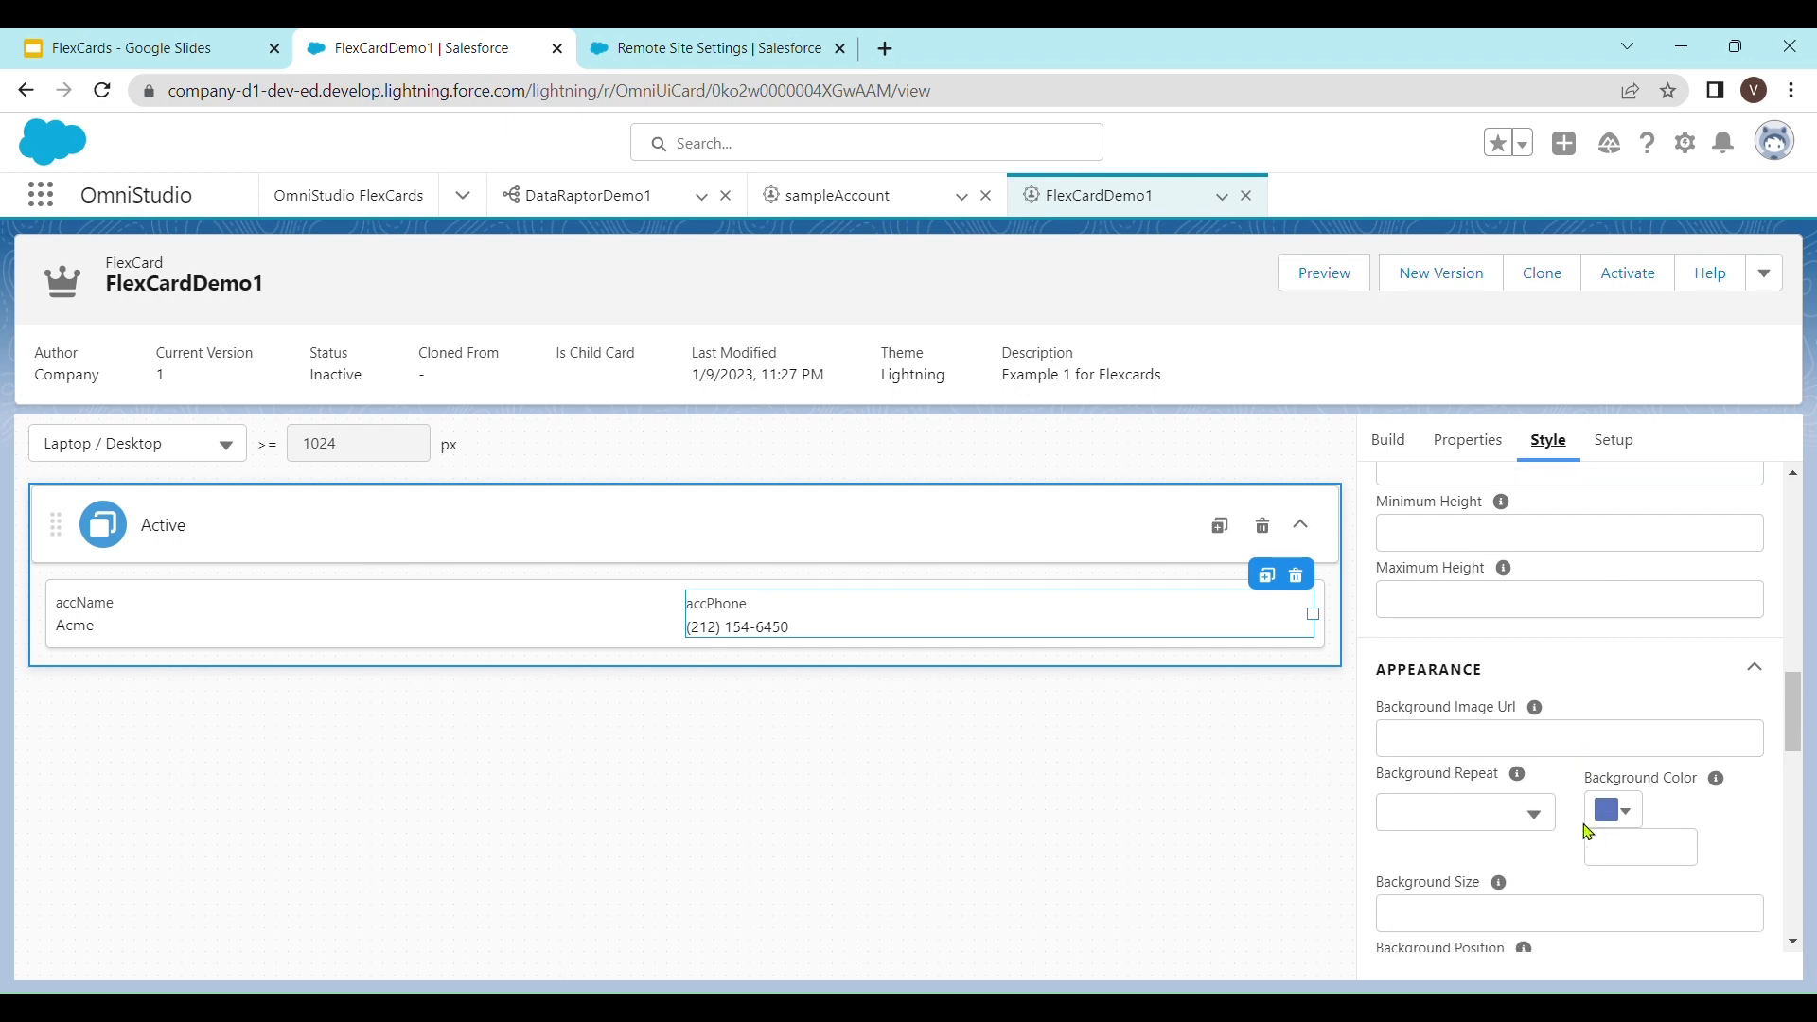
{"action": "scroll", "coordinate": [1589, 831], "scroll_direction": "down", "scroll_amount": 10}
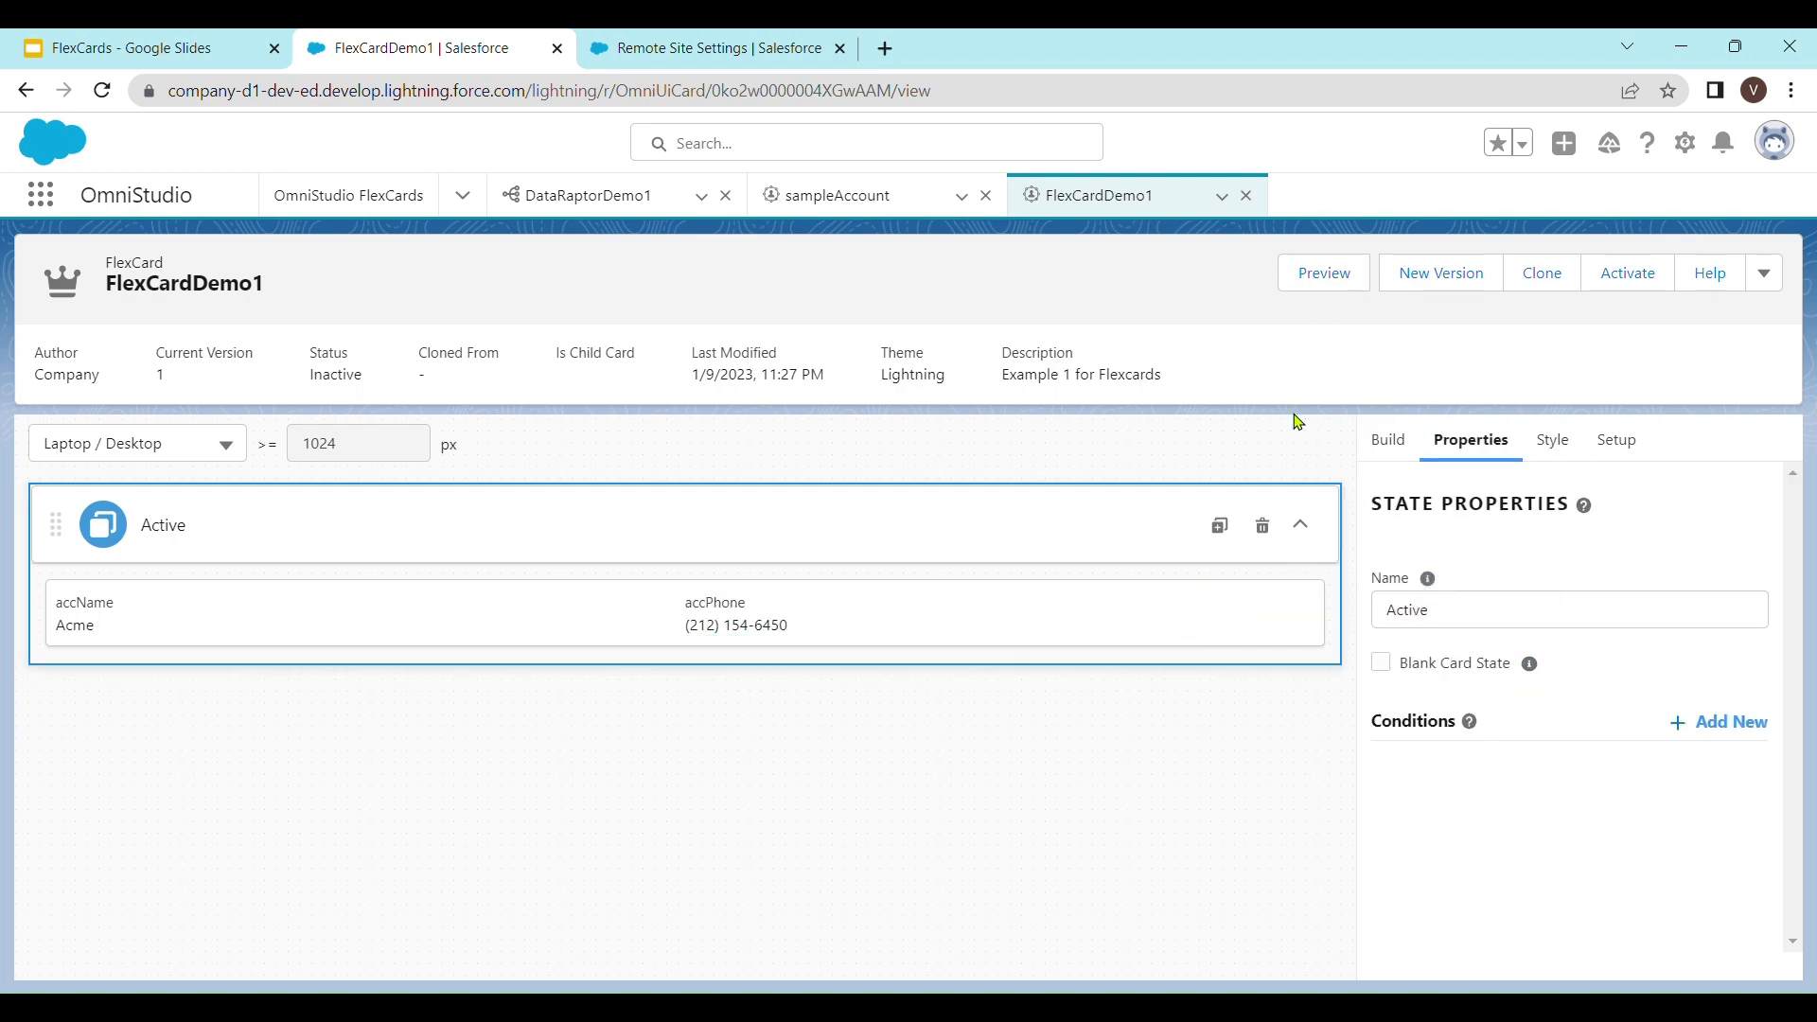
{"action": "left_click", "coordinate": [1329, 275]}
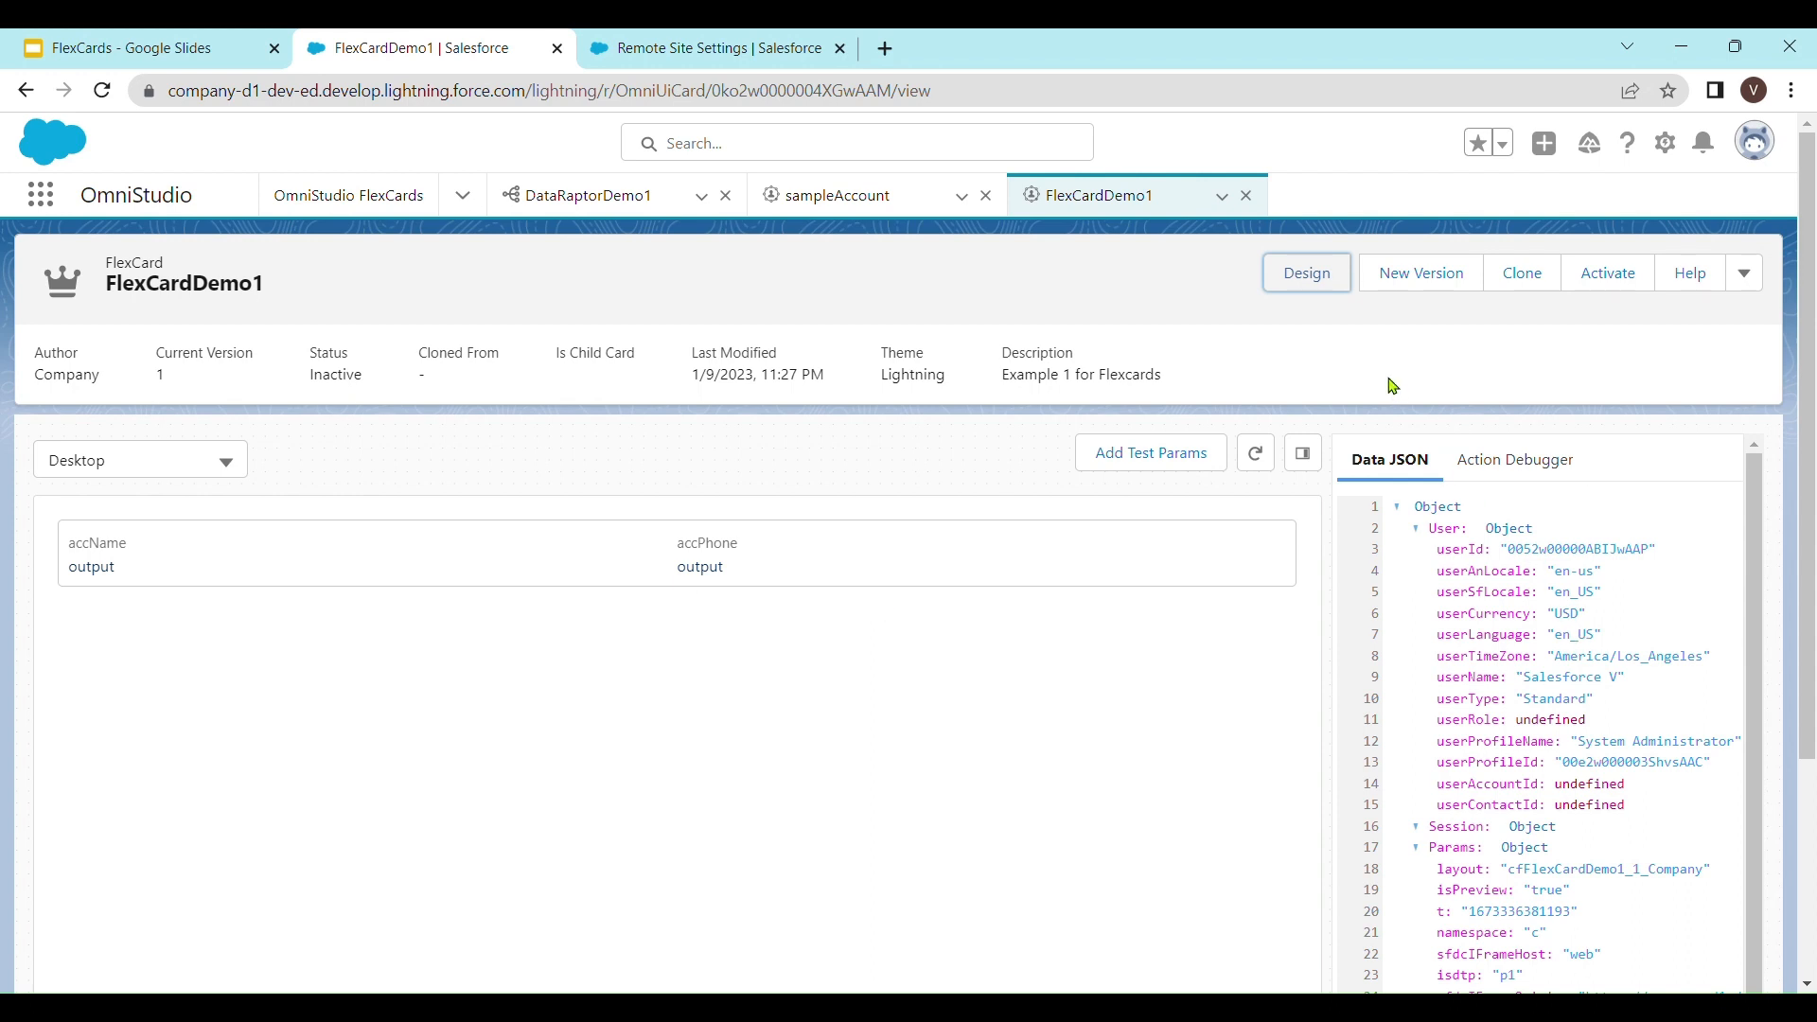
{"action": "left_click", "coordinate": [1339, 283]}
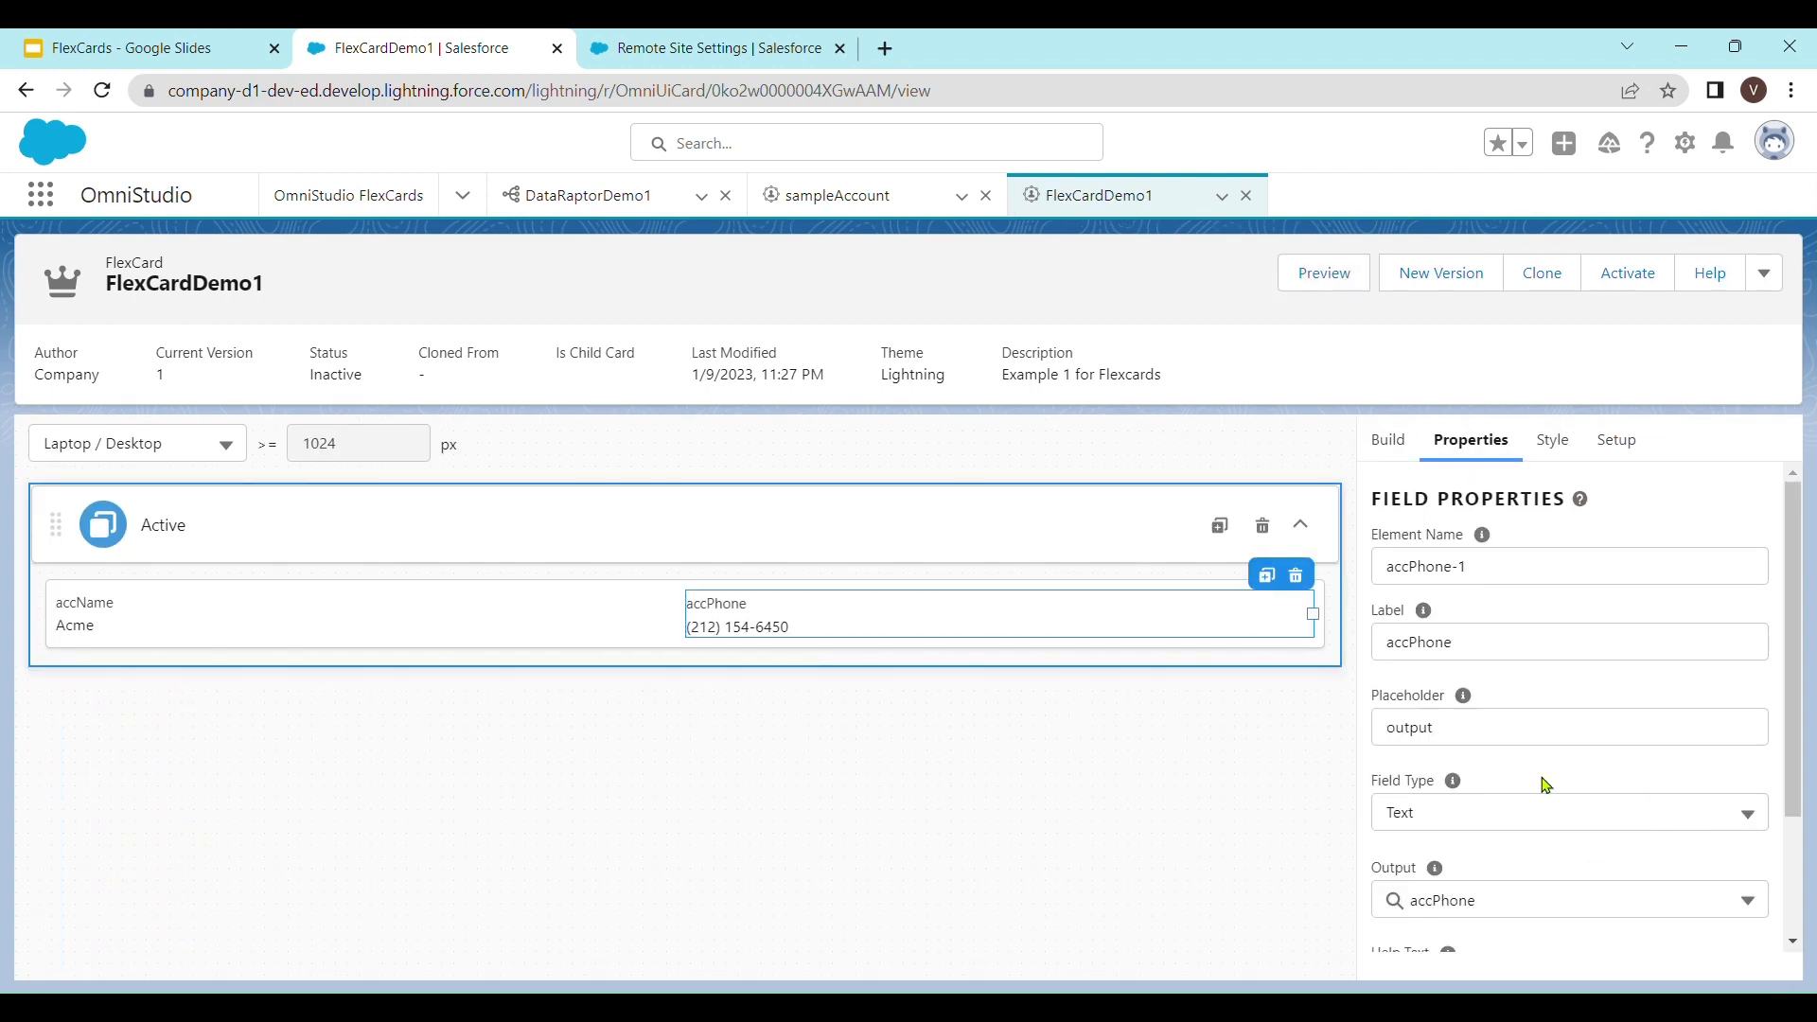
- Check the accPhone field's placeholder, and clear its output source and choose accPhone for it again
{"action": "left_click", "coordinate": [1457, 744]}
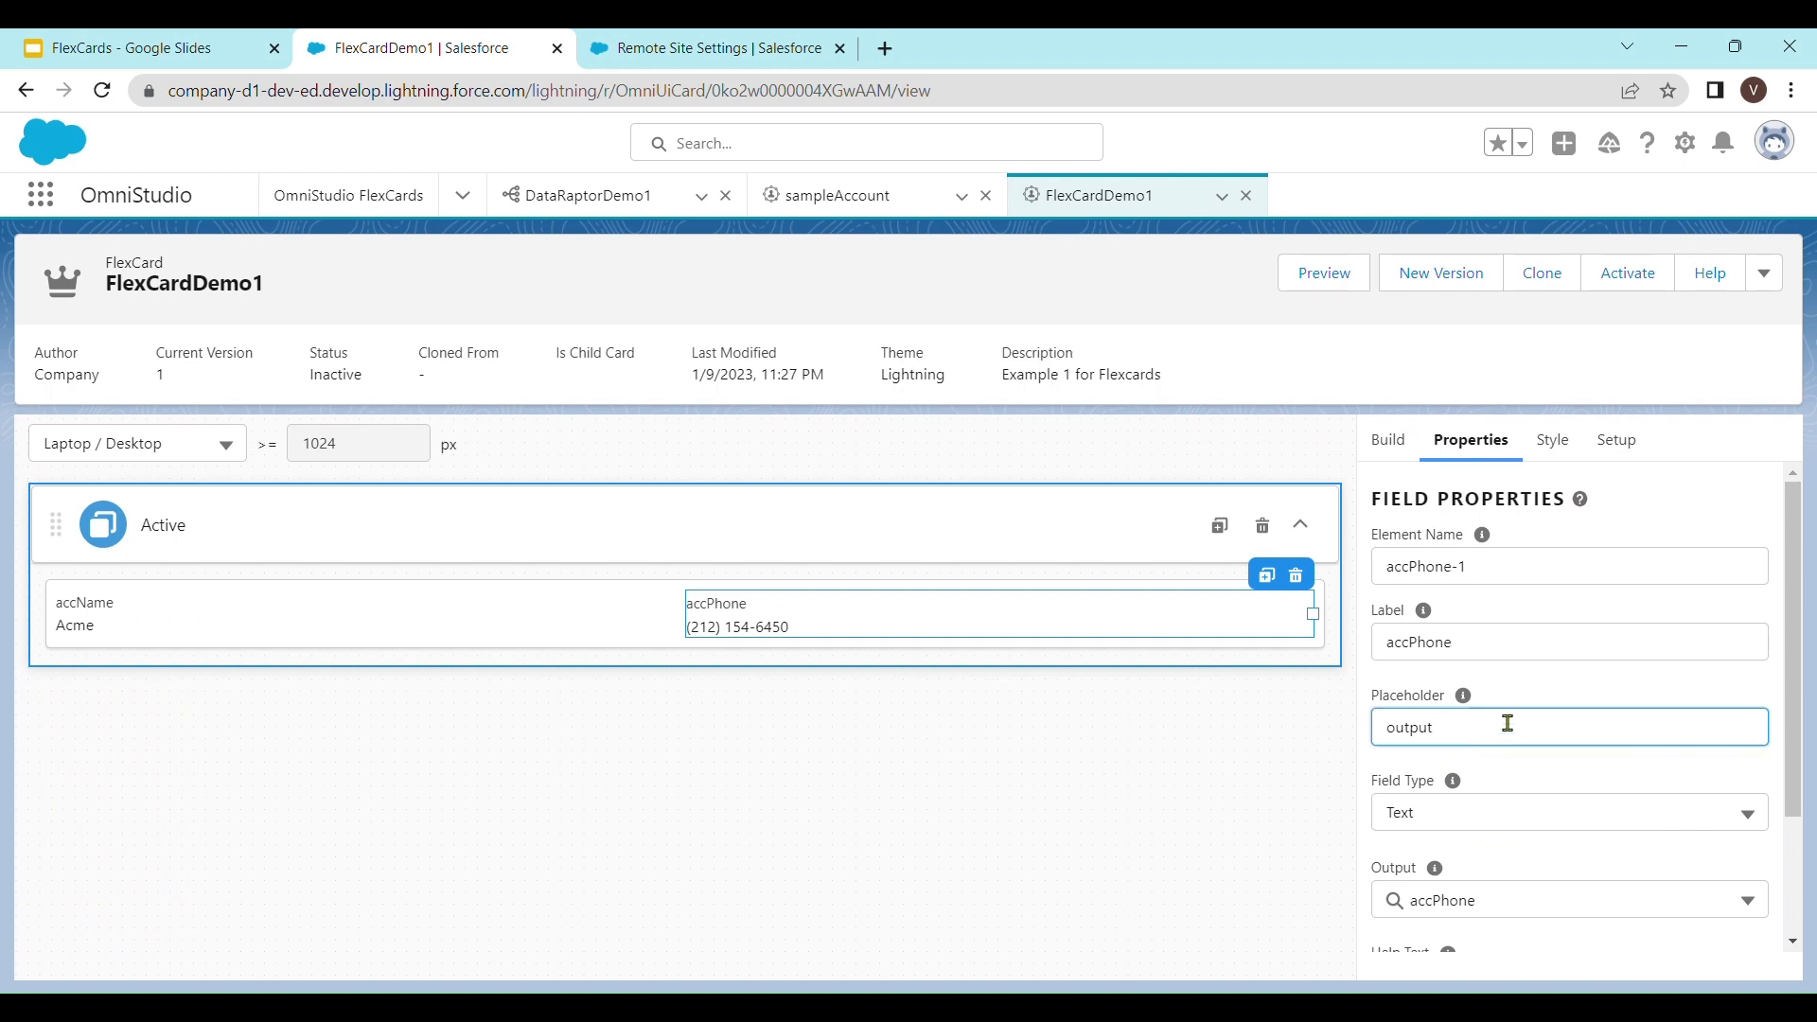
{"action": "left_click_drag", "start_coordinate": [1483, 734], "coordinate": [1354, 746]}
{"action": "scroll", "coordinate": [1541, 799], "scroll_direction": "down", "scroll_amount": 2}
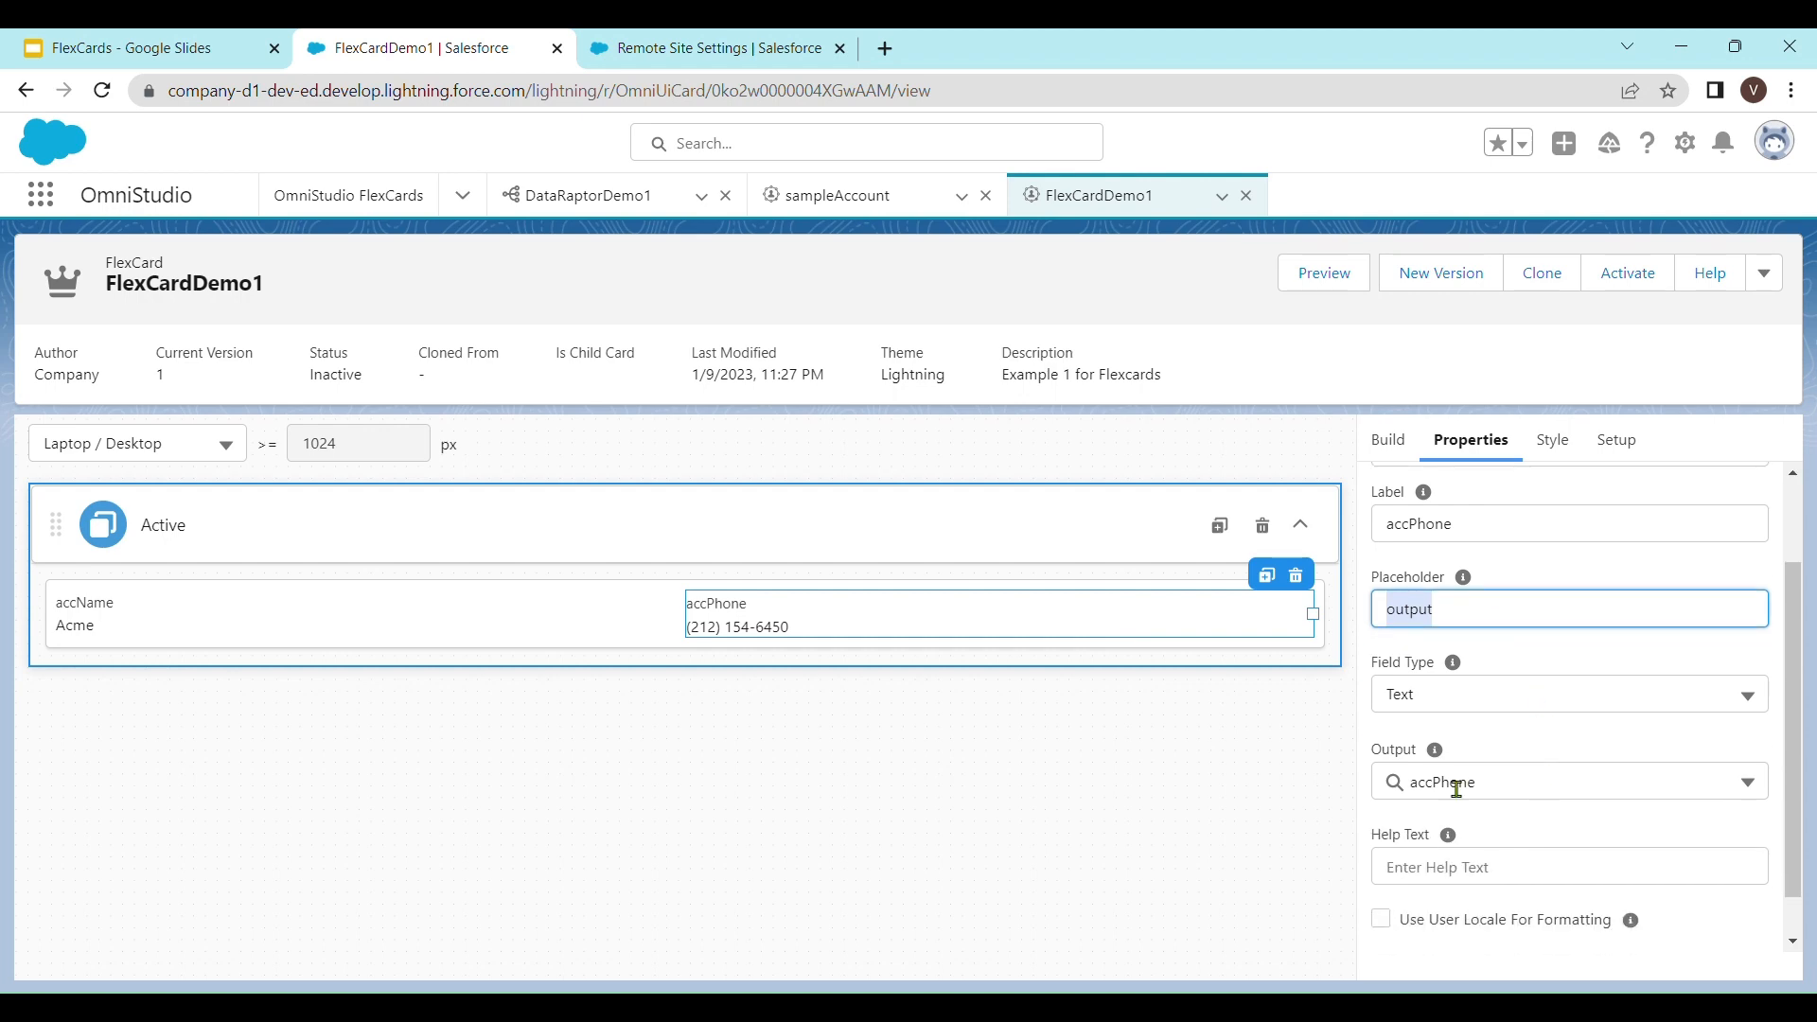
{"action": "left_click", "coordinate": [1514, 793]}
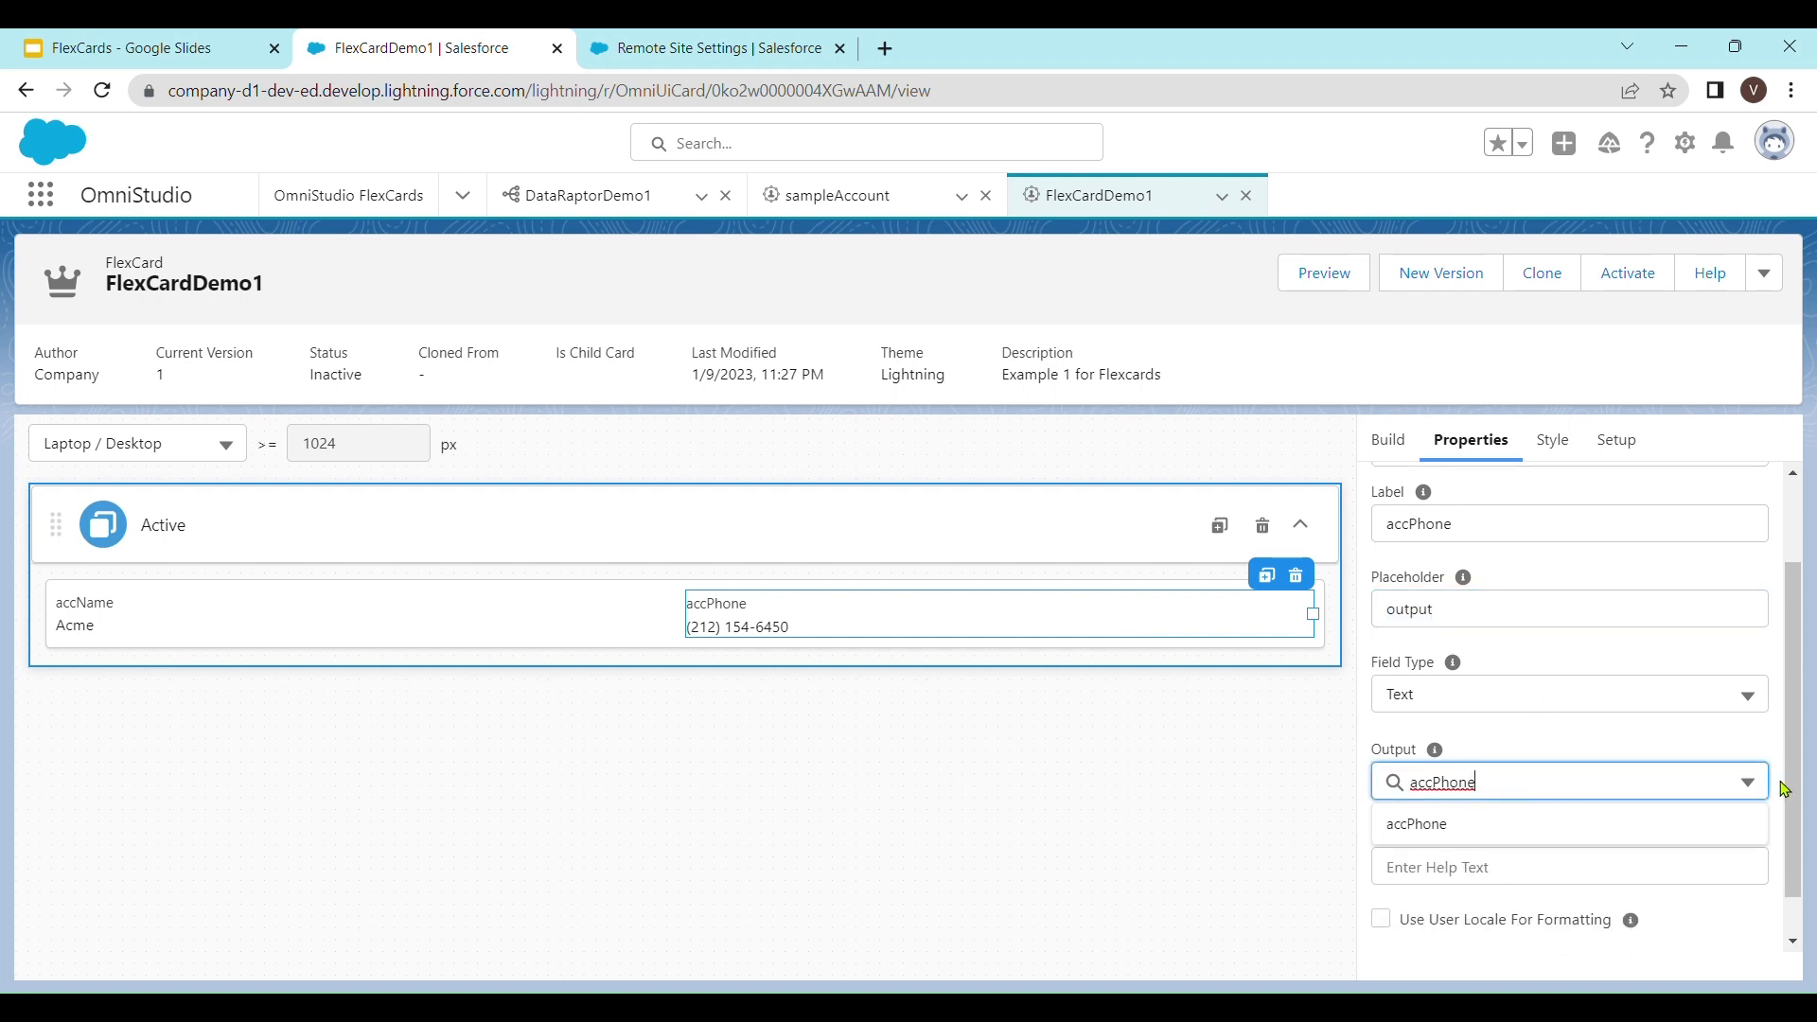
{"action": "double_click", "coordinate": [1419, 798]}
{"action": "key", "text": "BackSpace"}
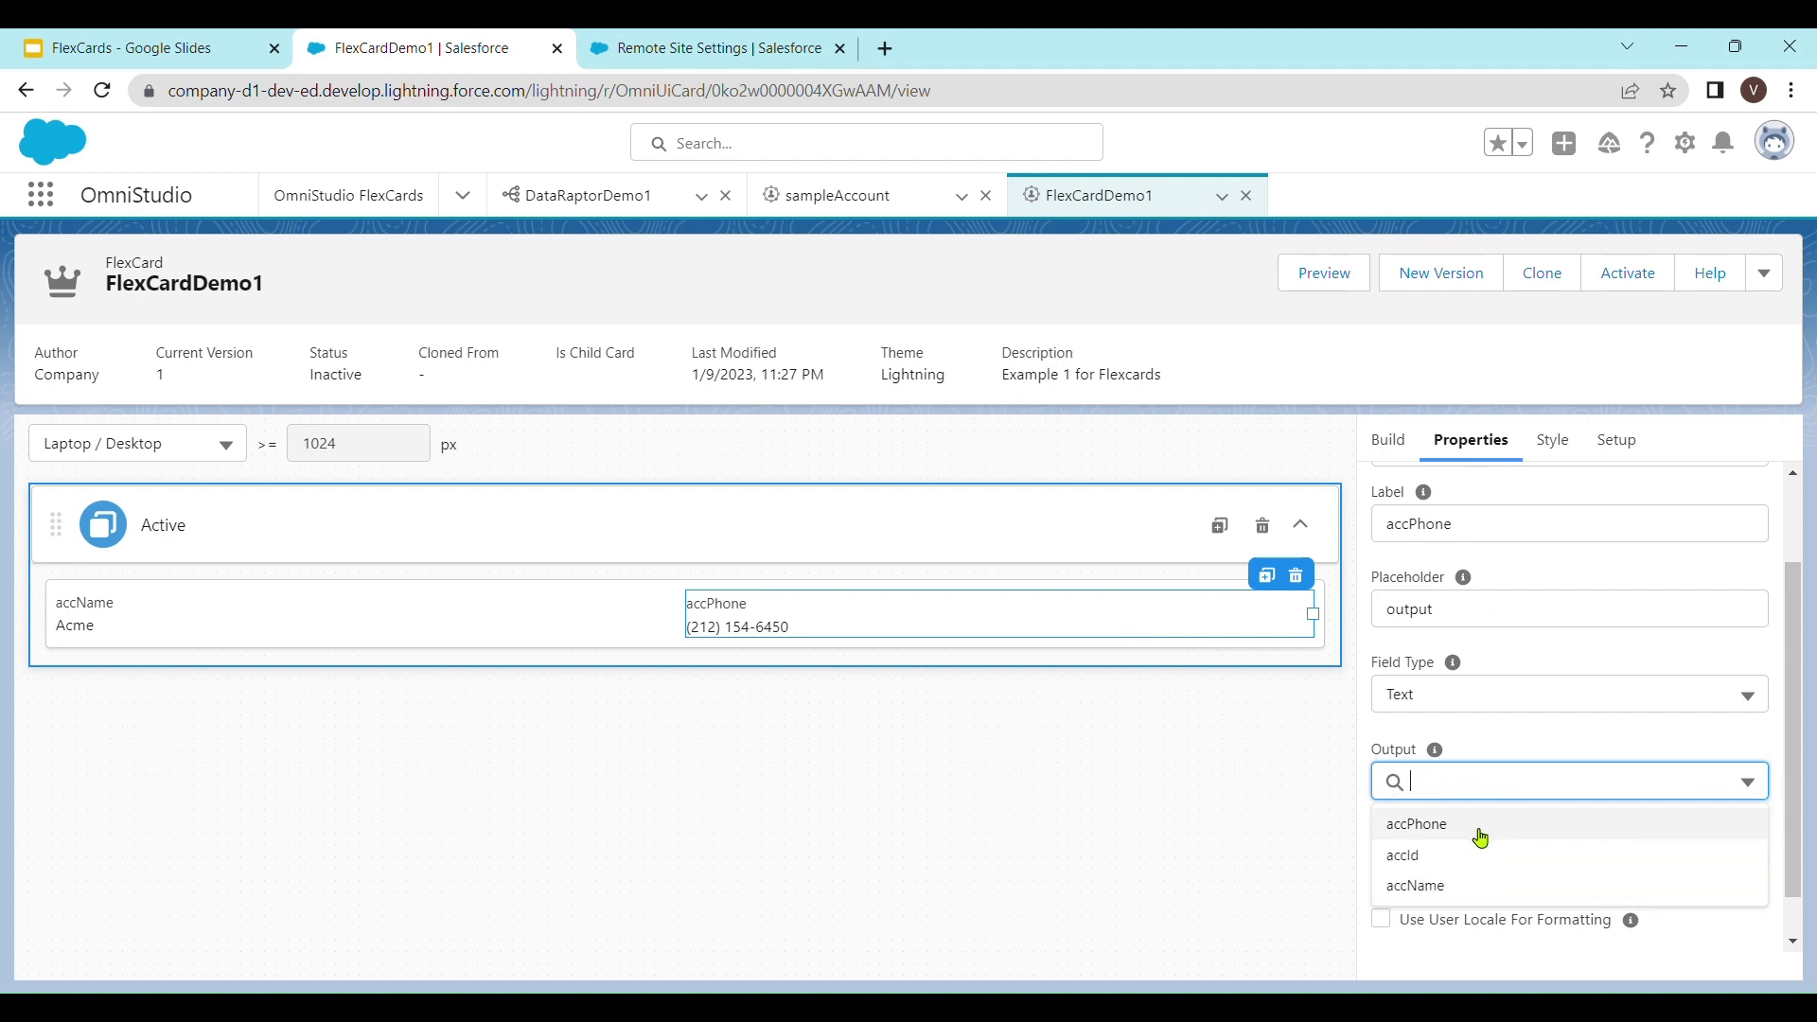
{"action": "left_click", "coordinate": [1480, 834]}
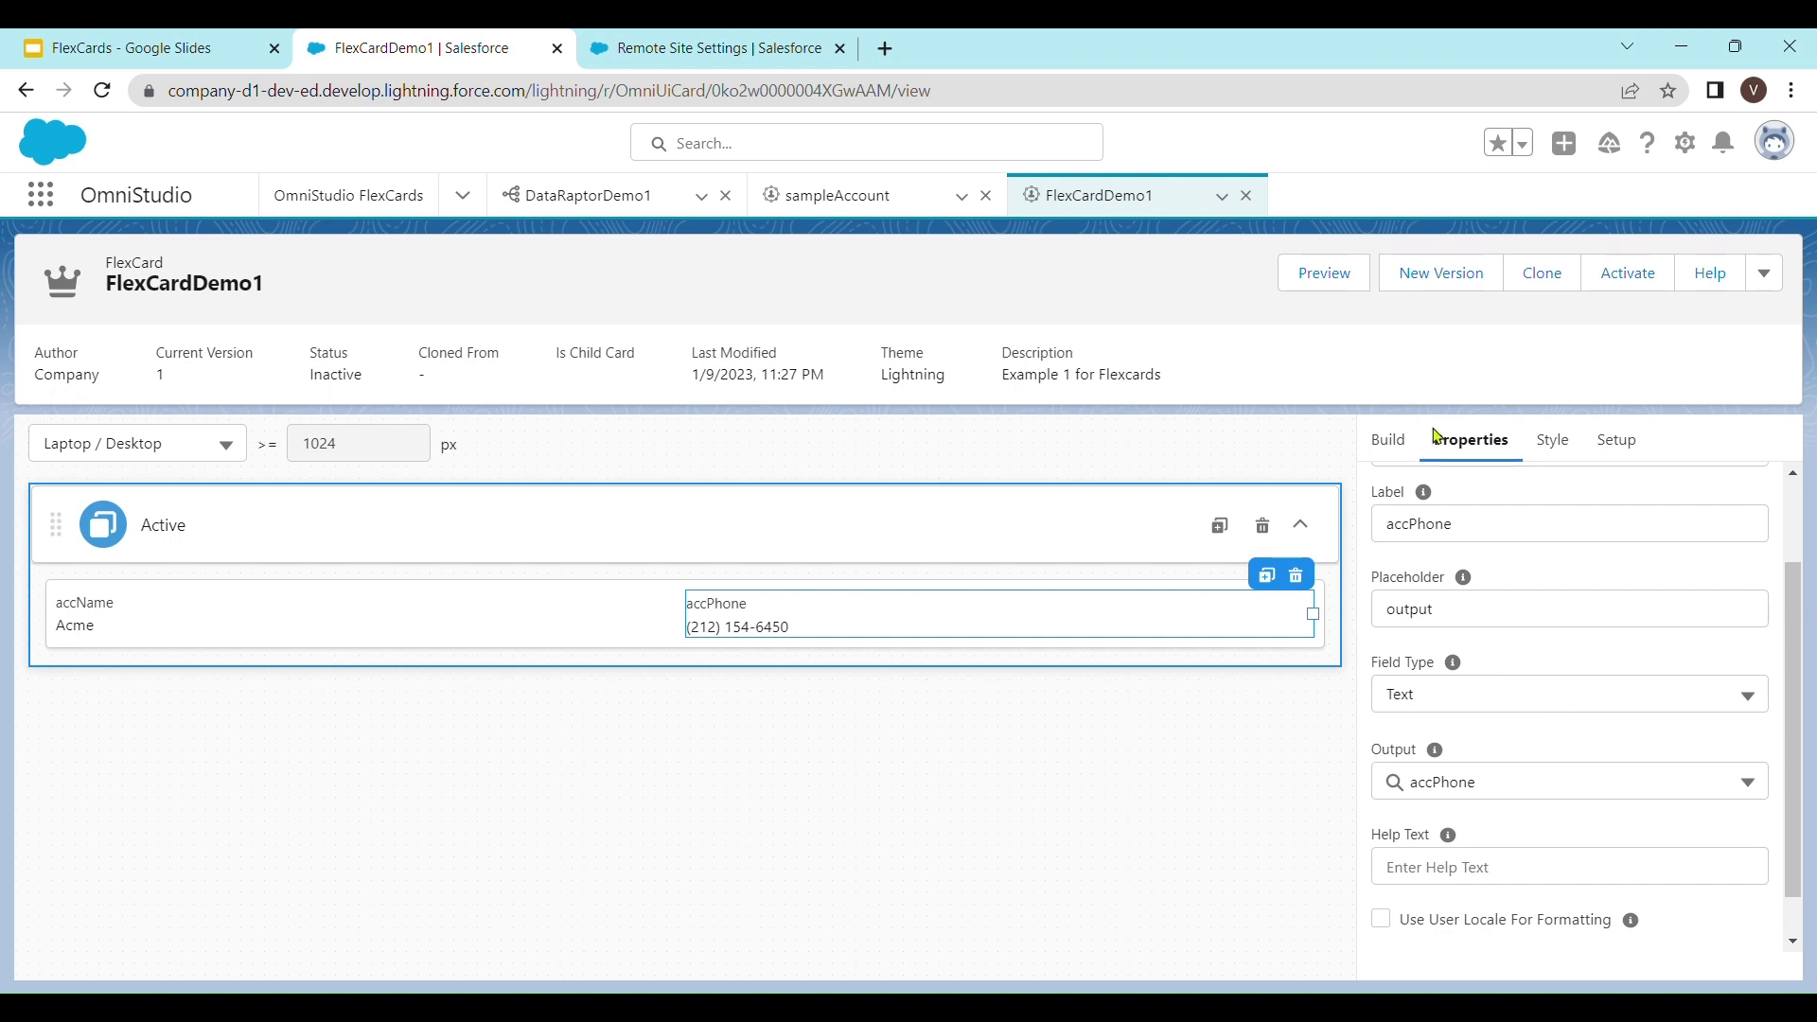
- Turn on Repeat Records in the card's repeat options
{"action": "left_click", "coordinate": [1639, 443]}
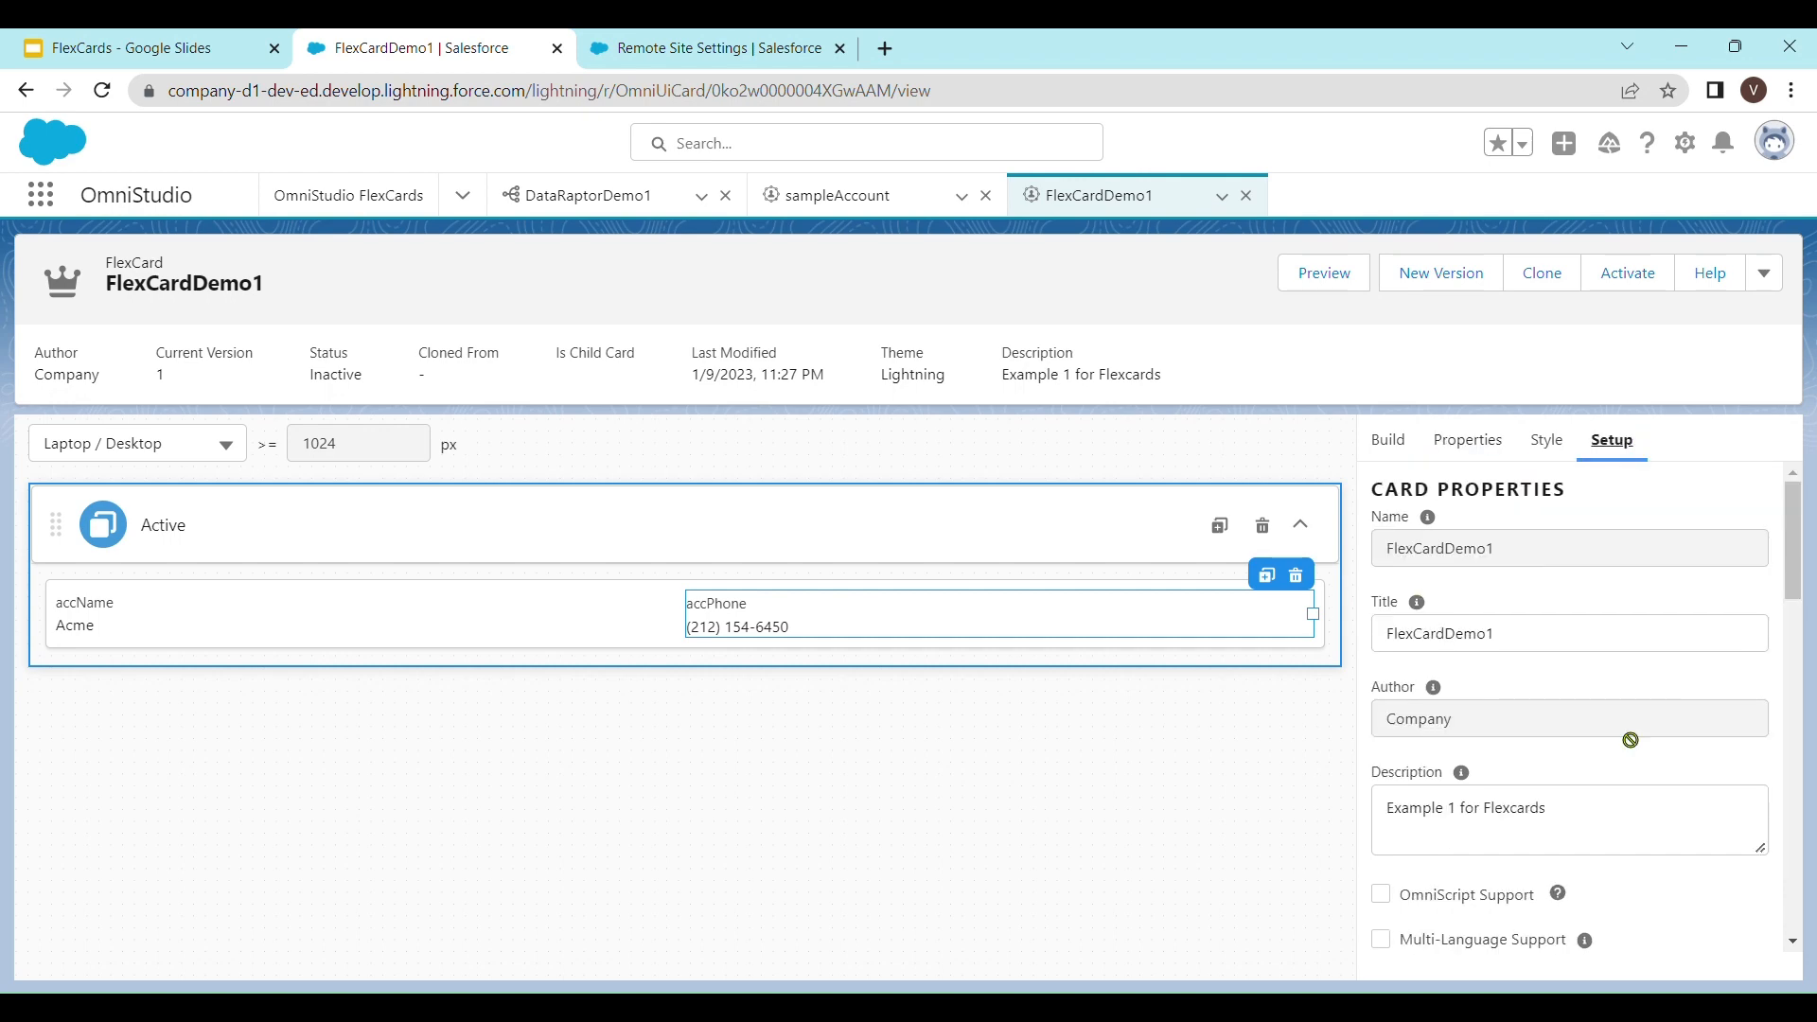
{"action": "scroll", "coordinate": [1671, 833], "scroll_direction": "down", "scroll_amount": 3}
{"action": "scroll", "coordinate": [1539, 811], "scroll_direction": "down", "scroll_amount": 3}
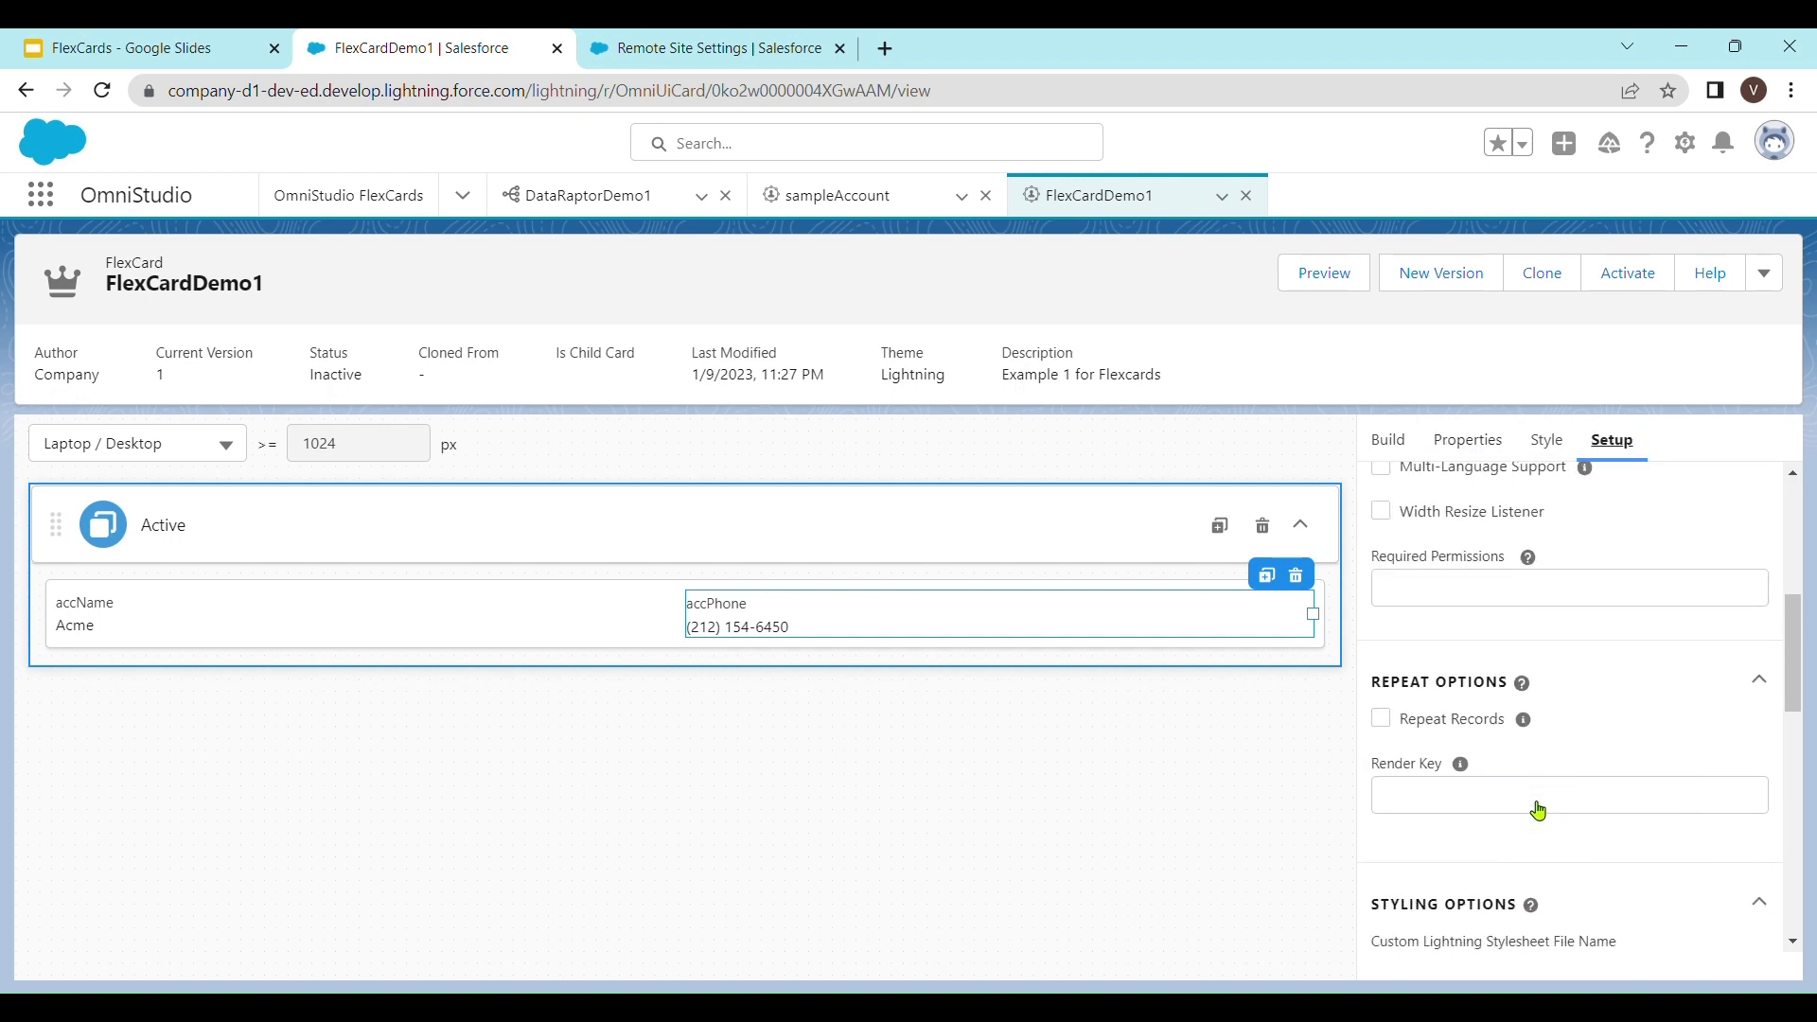
{"action": "left_click", "coordinate": [1383, 727]}
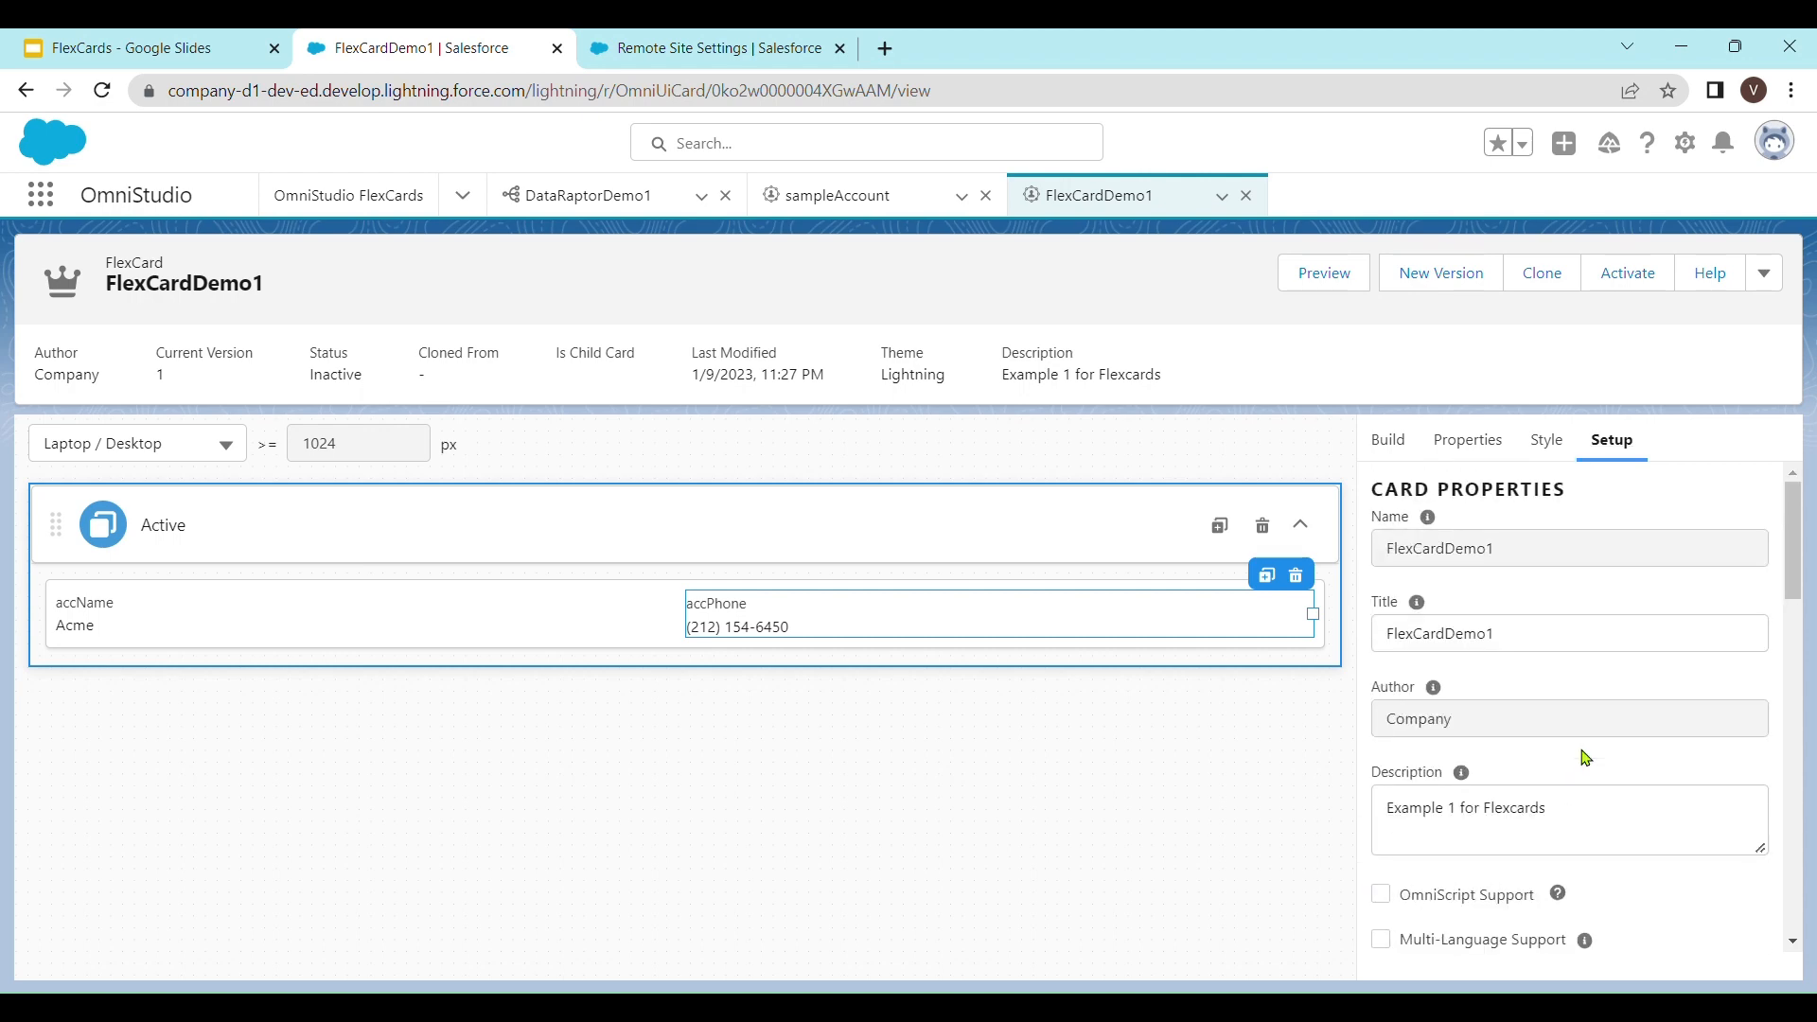
{"action": "scroll", "coordinate": [1587, 757], "scroll_direction": "down", "scroll_amount": 6}
{"action": "scroll", "coordinate": [1461, 705], "scroll_direction": "up", "scroll_amount": 6}
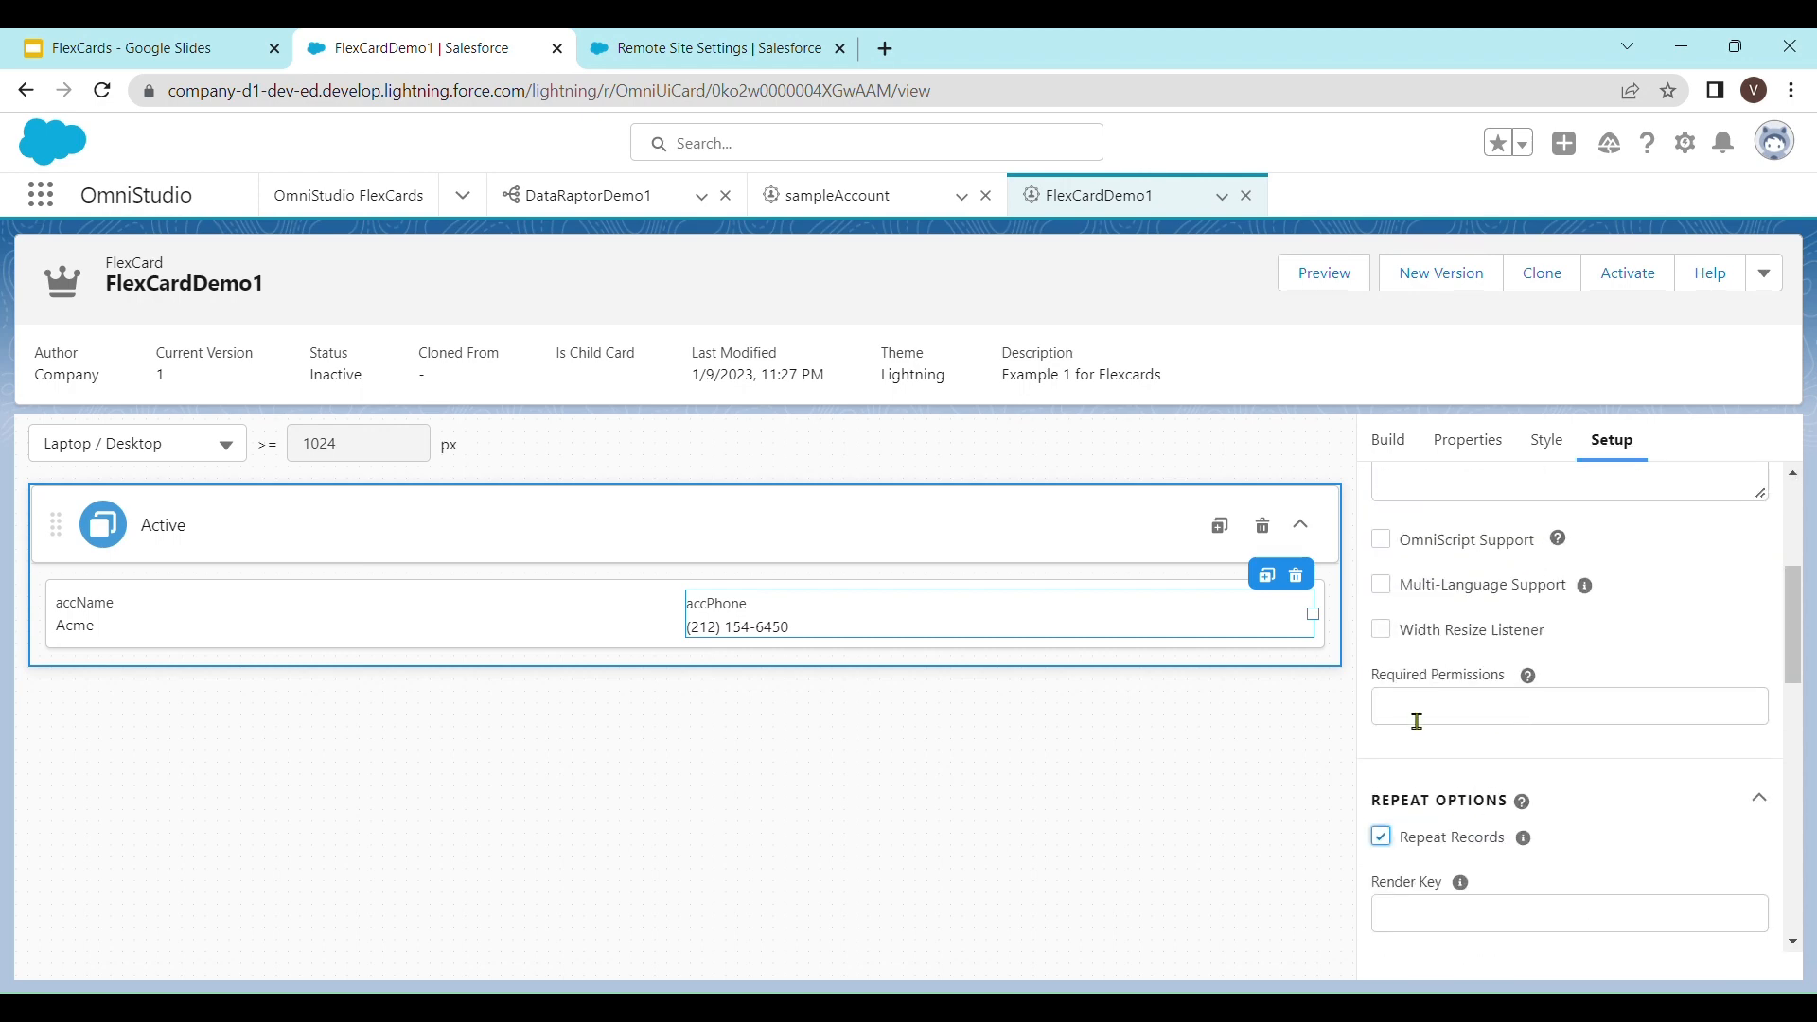
{"action": "scroll", "coordinate": [1586, 792], "scroll_direction": "down", "scroll_amount": 4}
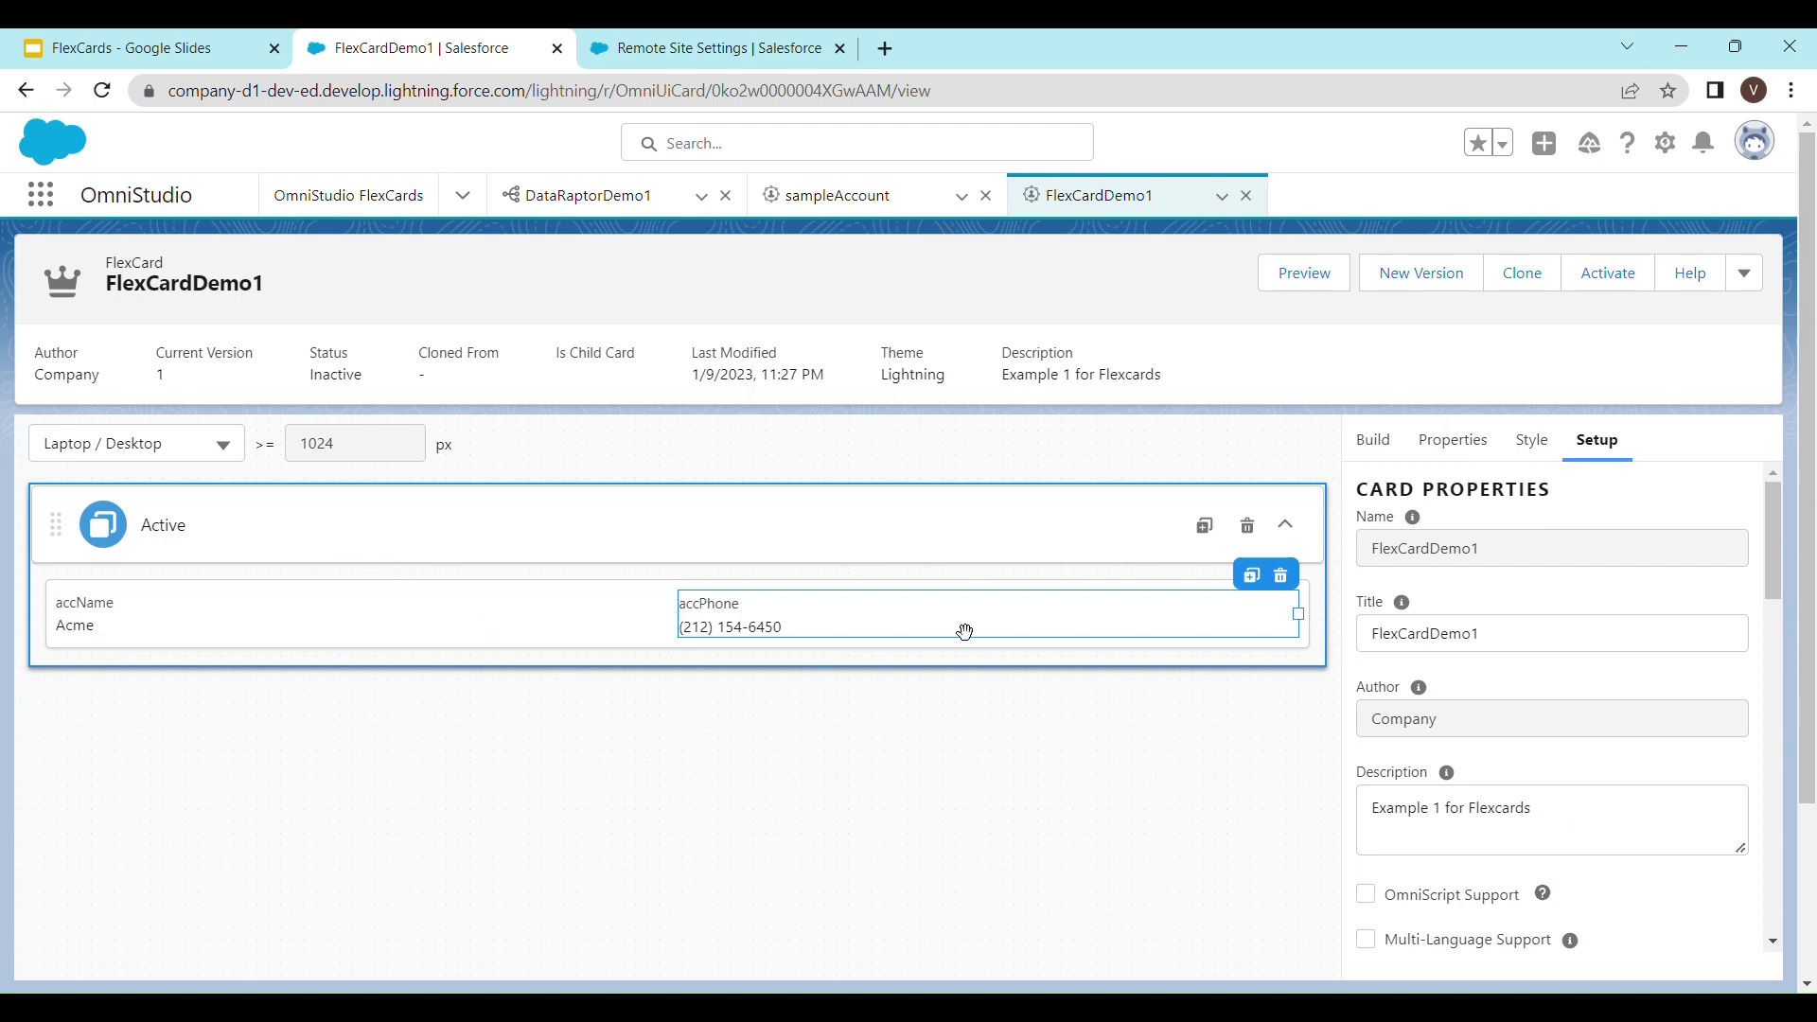
- Preview the card with repeated records, look through the account entries, and return to the card's design
{"action": "left_click", "coordinate": [1325, 287]}
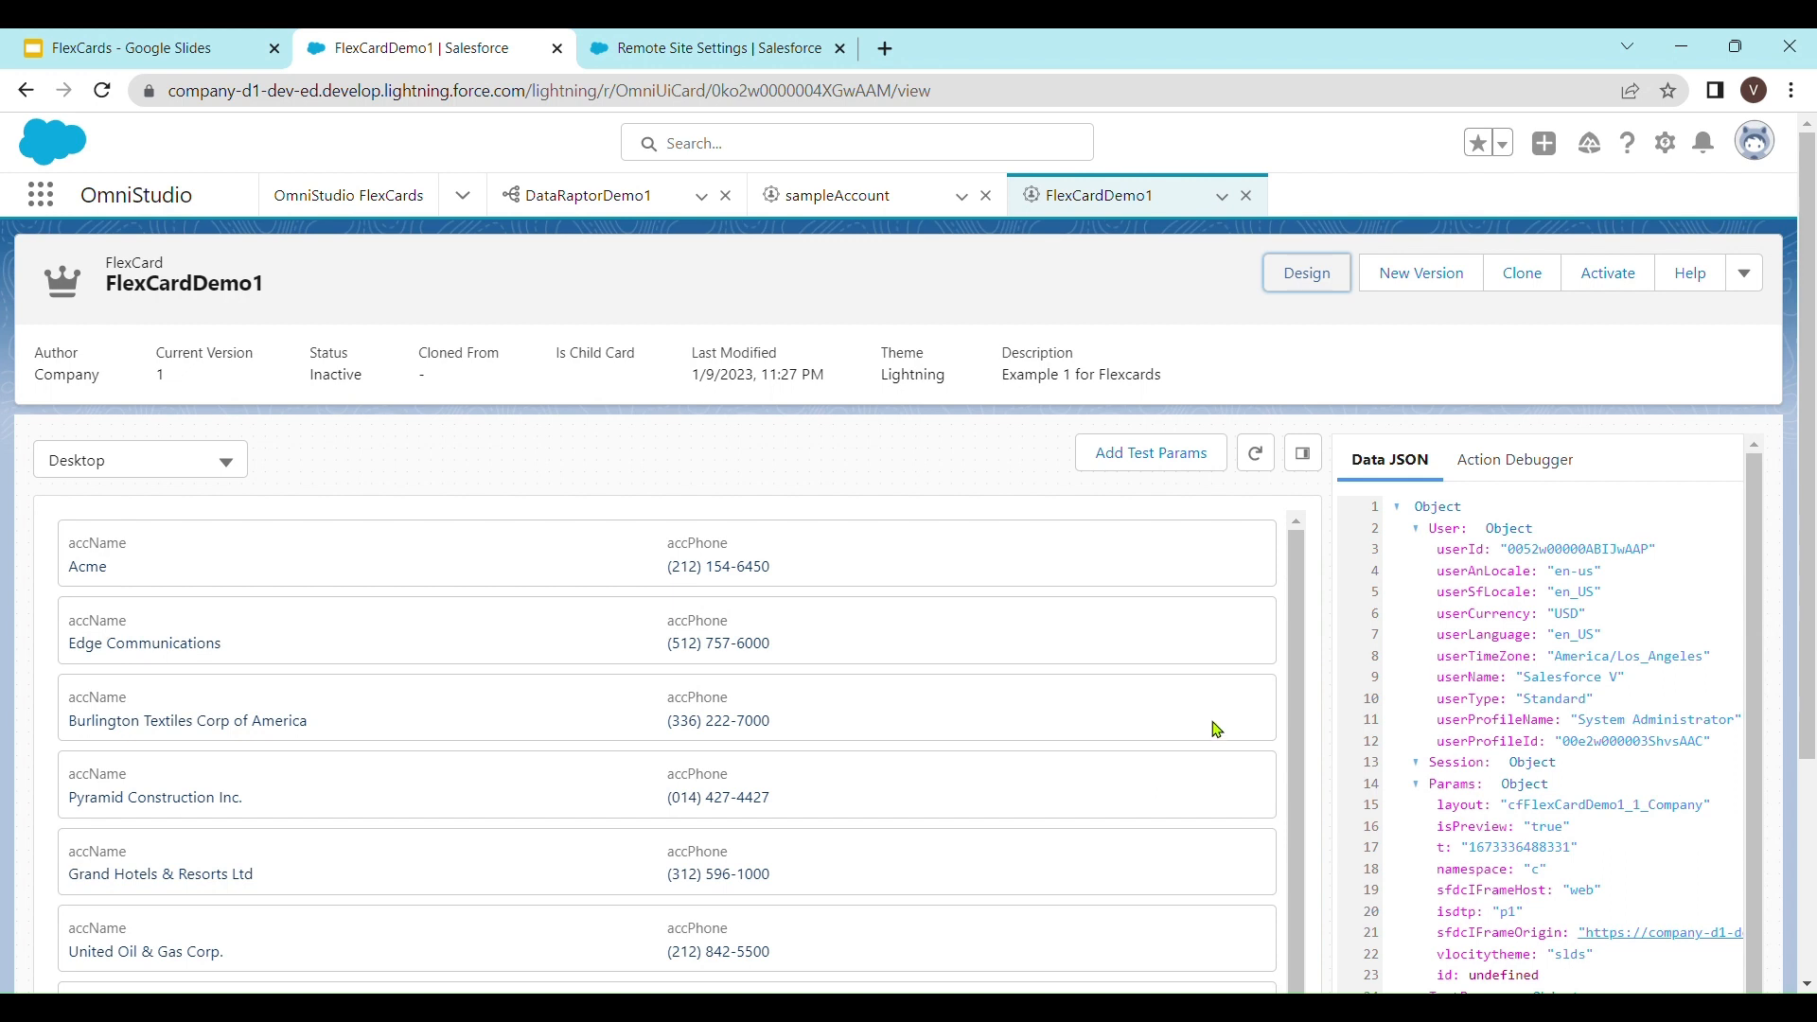
{"action": "scroll", "coordinate": [1041, 804], "scroll_direction": "down", "scroll_amount": 2}
{"action": "scroll", "coordinate": [1050, 816], "scroll_direction": "down", "scroll_amount": 5}
{"action": "scroll", "coordinate": [1148, 803], "scroll_direction": "up", "scroll_amount": 2}
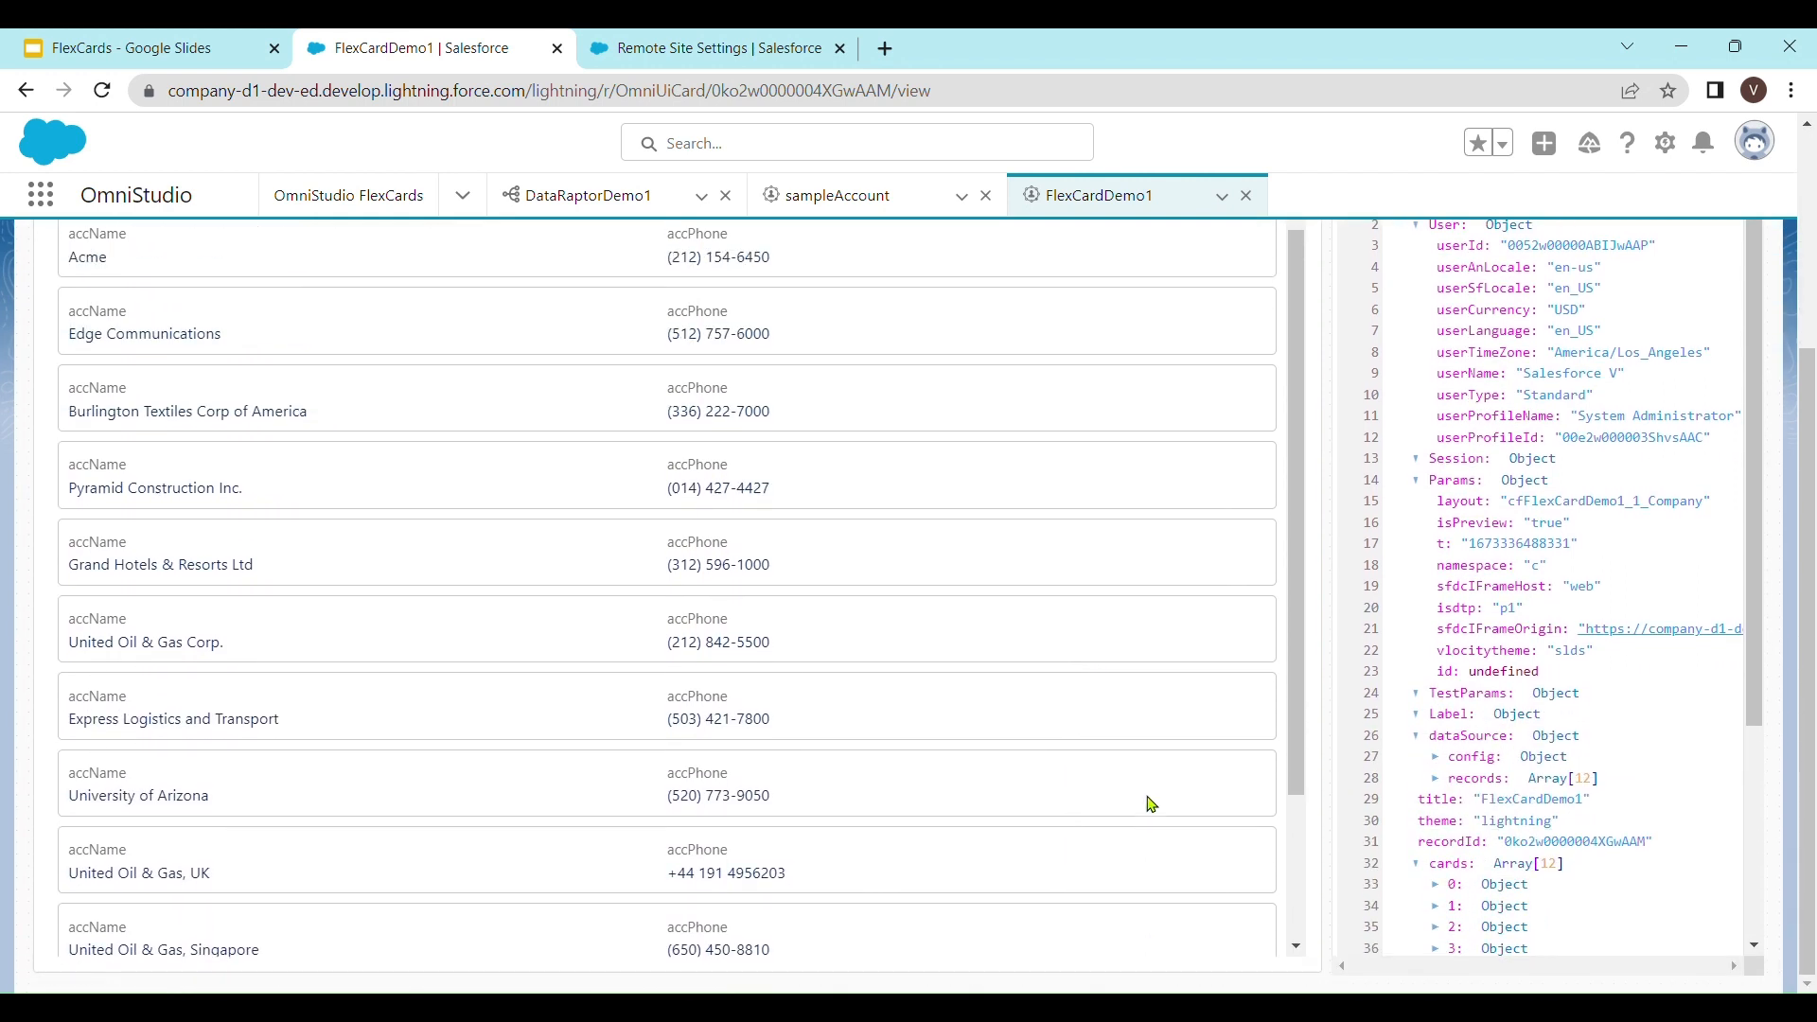
{"action": "scroll", "coordinate": [1152, 803], "scroll_direction": "up", "scroll_amount": 3}
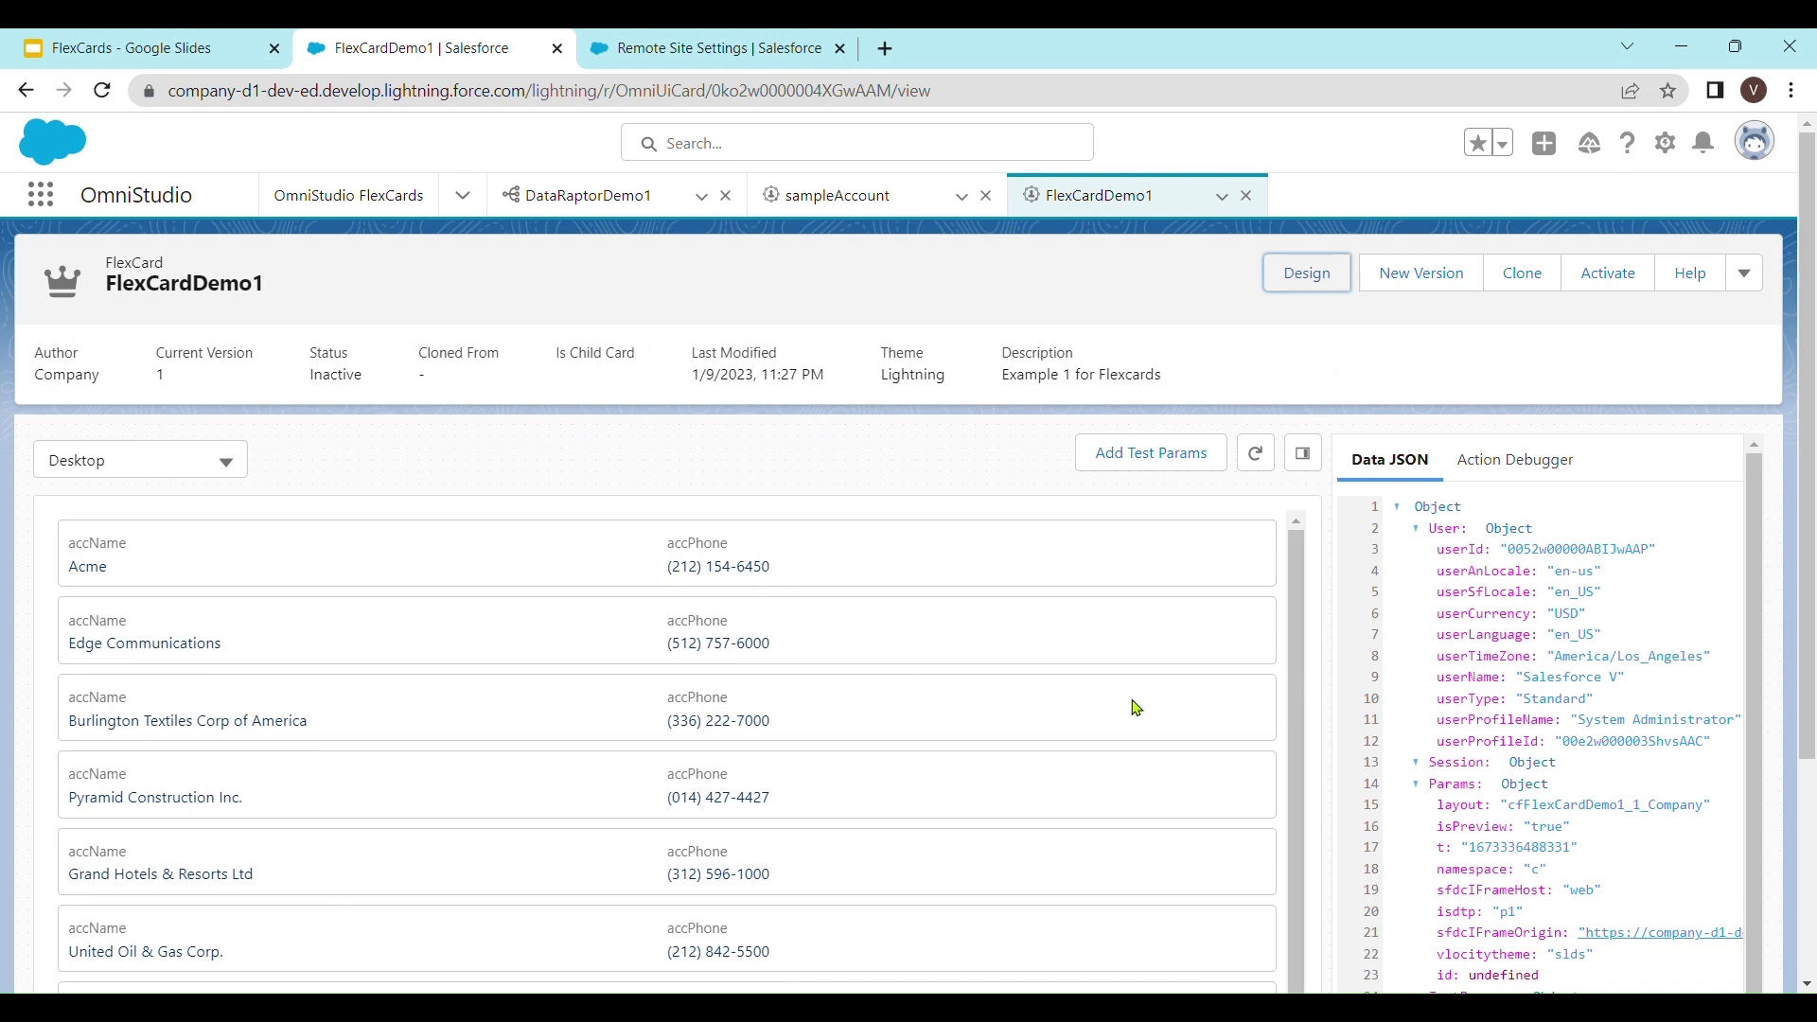
{"action": "scroll", "coordinate": [1300, 763], "scroll_direction": "down", "scroll_amount": 2}
{"action": "left_click_drag", "start_coordinate": [1300, 763], "coordinate": [1289, 608]}
{"action": "scroll", "coordinate": [1120, 731], "scroll_direction": "down", "scroll_amount": 3}
{"action": "scroll", "coordinate": [1120, 730], "scroll_direction": "up", "scroll_amount": 3}
{"action": "left_click", "coordinate": [1319, 287]}
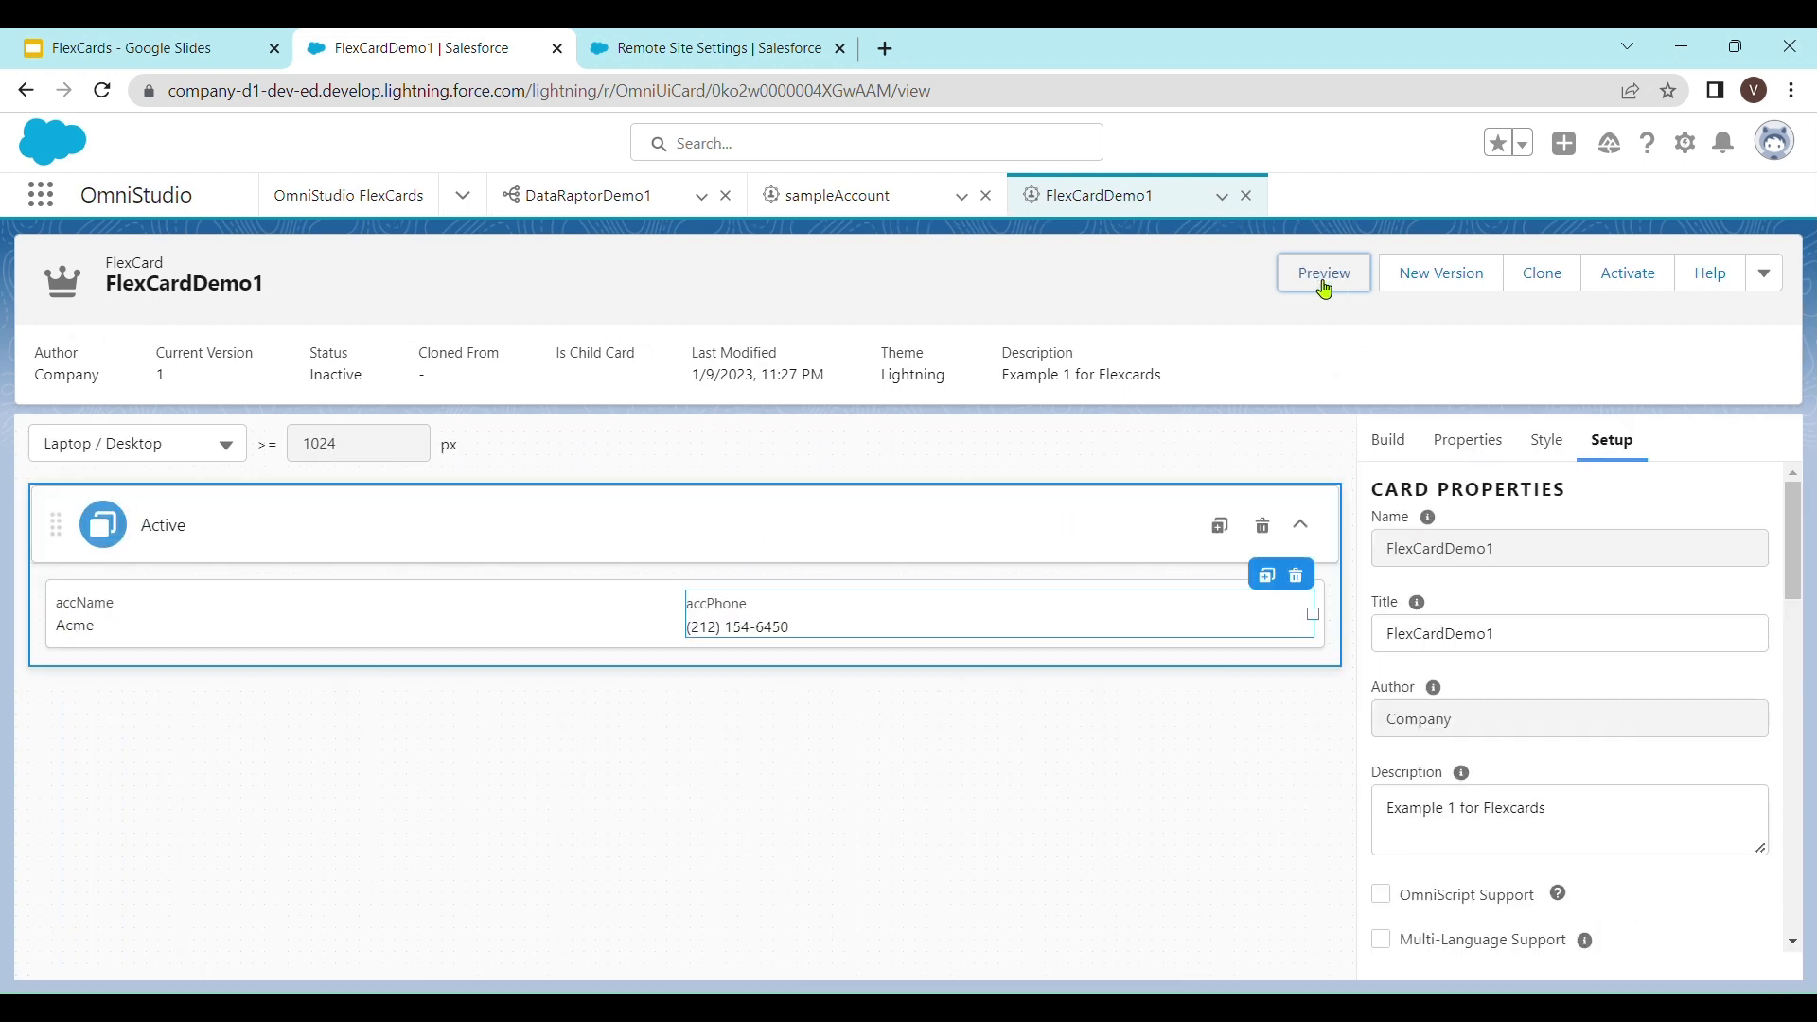
- Look through the data fields and display elements available for building the card
{"action": "left_click", "coordinate": [1419, 451]}
{"action": "scroll", "coordinate": [1542, 811], "scroll_direction": "down", "scroll_amount": 4}
{"action": "scroll", "coordinate": [1595, 816], "scroll_direction": "down", "scroll_amount": 5}
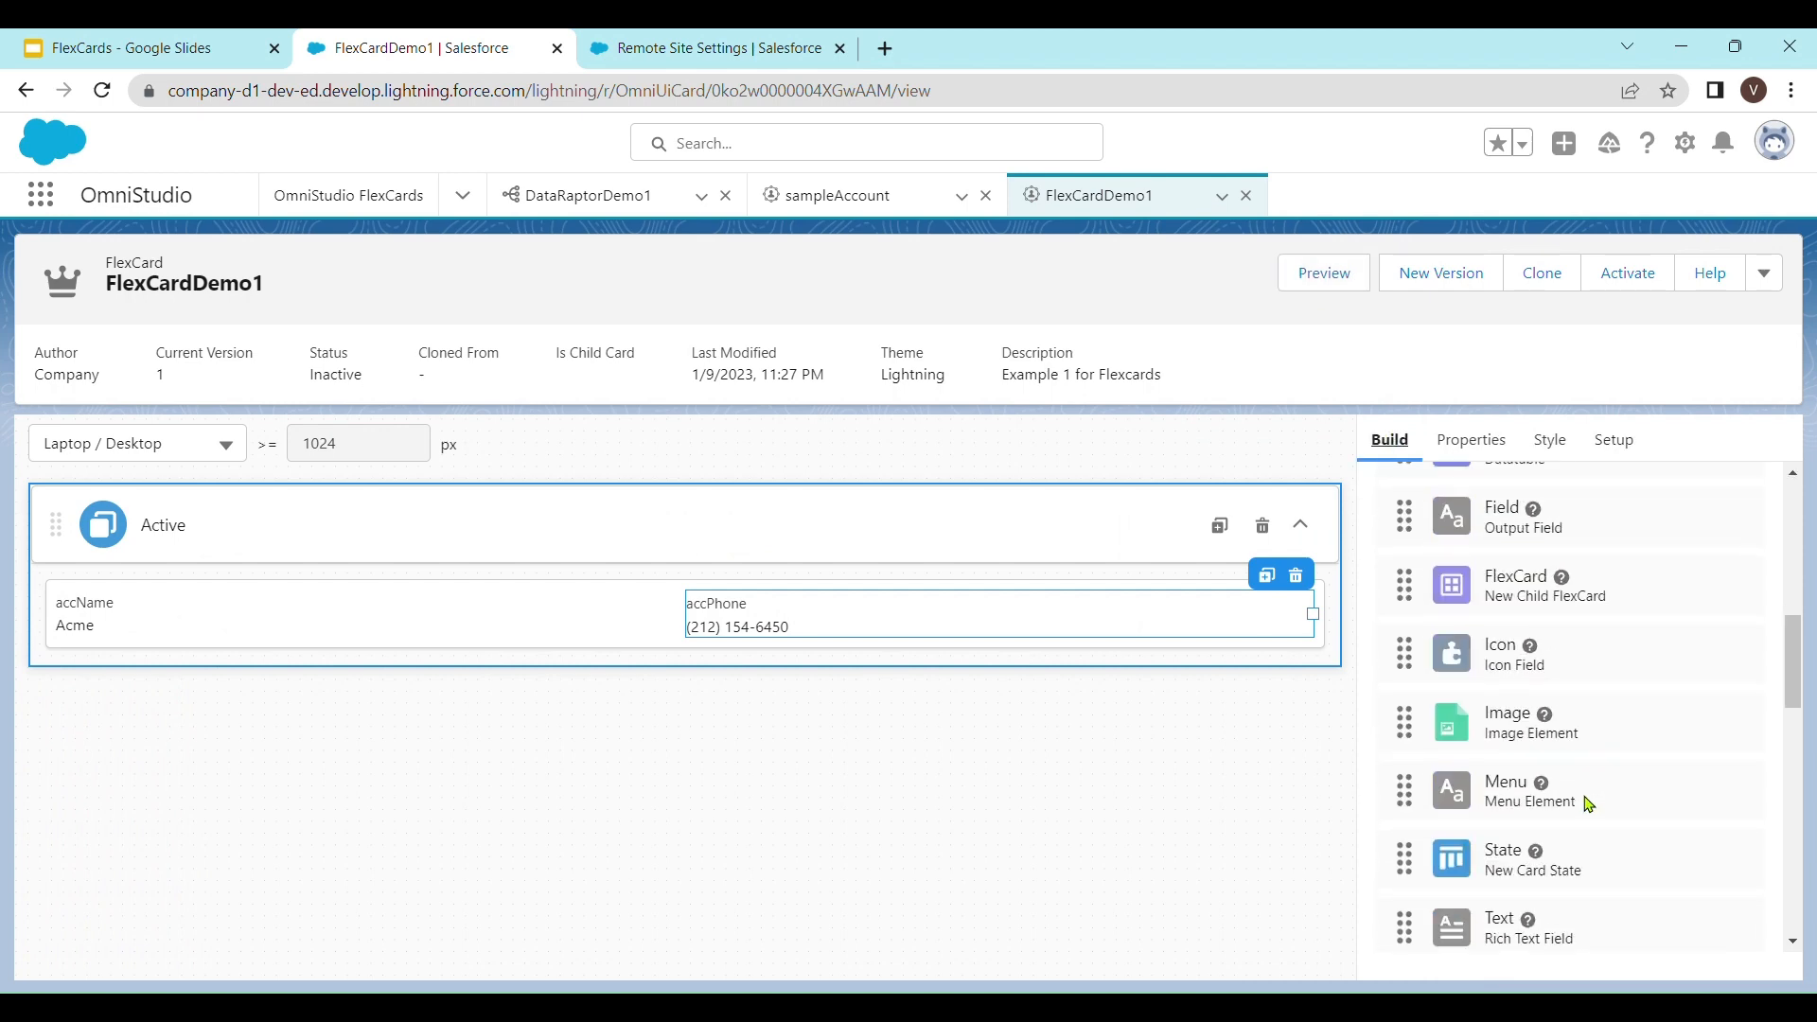
{"action": "scroll", "coordinate": [1570, 795], "scroll_direction": "down", "scroll_amount": 3}
{"action": "scroll", "coordinate": [1574, 779], "scroll_direction": "up", "scroll_amount": 3}
{"action": "scroll", "coordinate": [1576, 779], "scroll_direction": "up", "scroll_amount": 3}
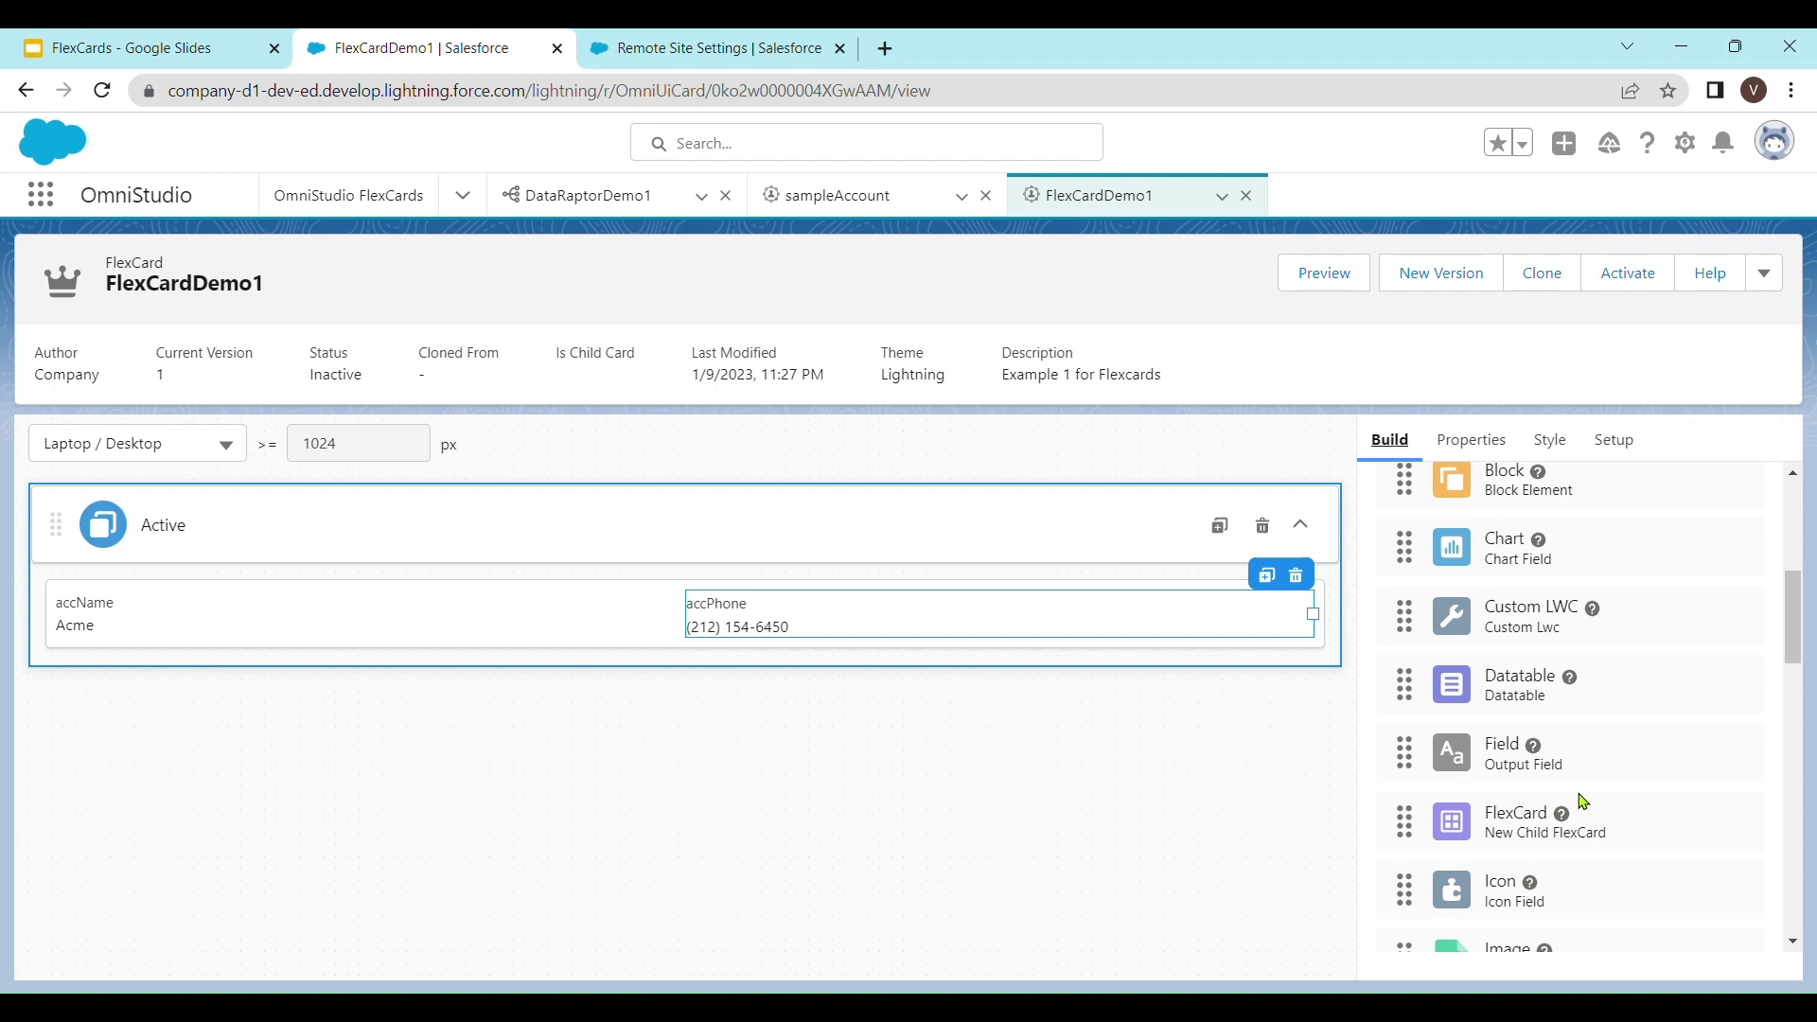
{"action": "scroll", "coordinate": [1581, 800], "scroll_direction": "up", "scroll_amount": 3}
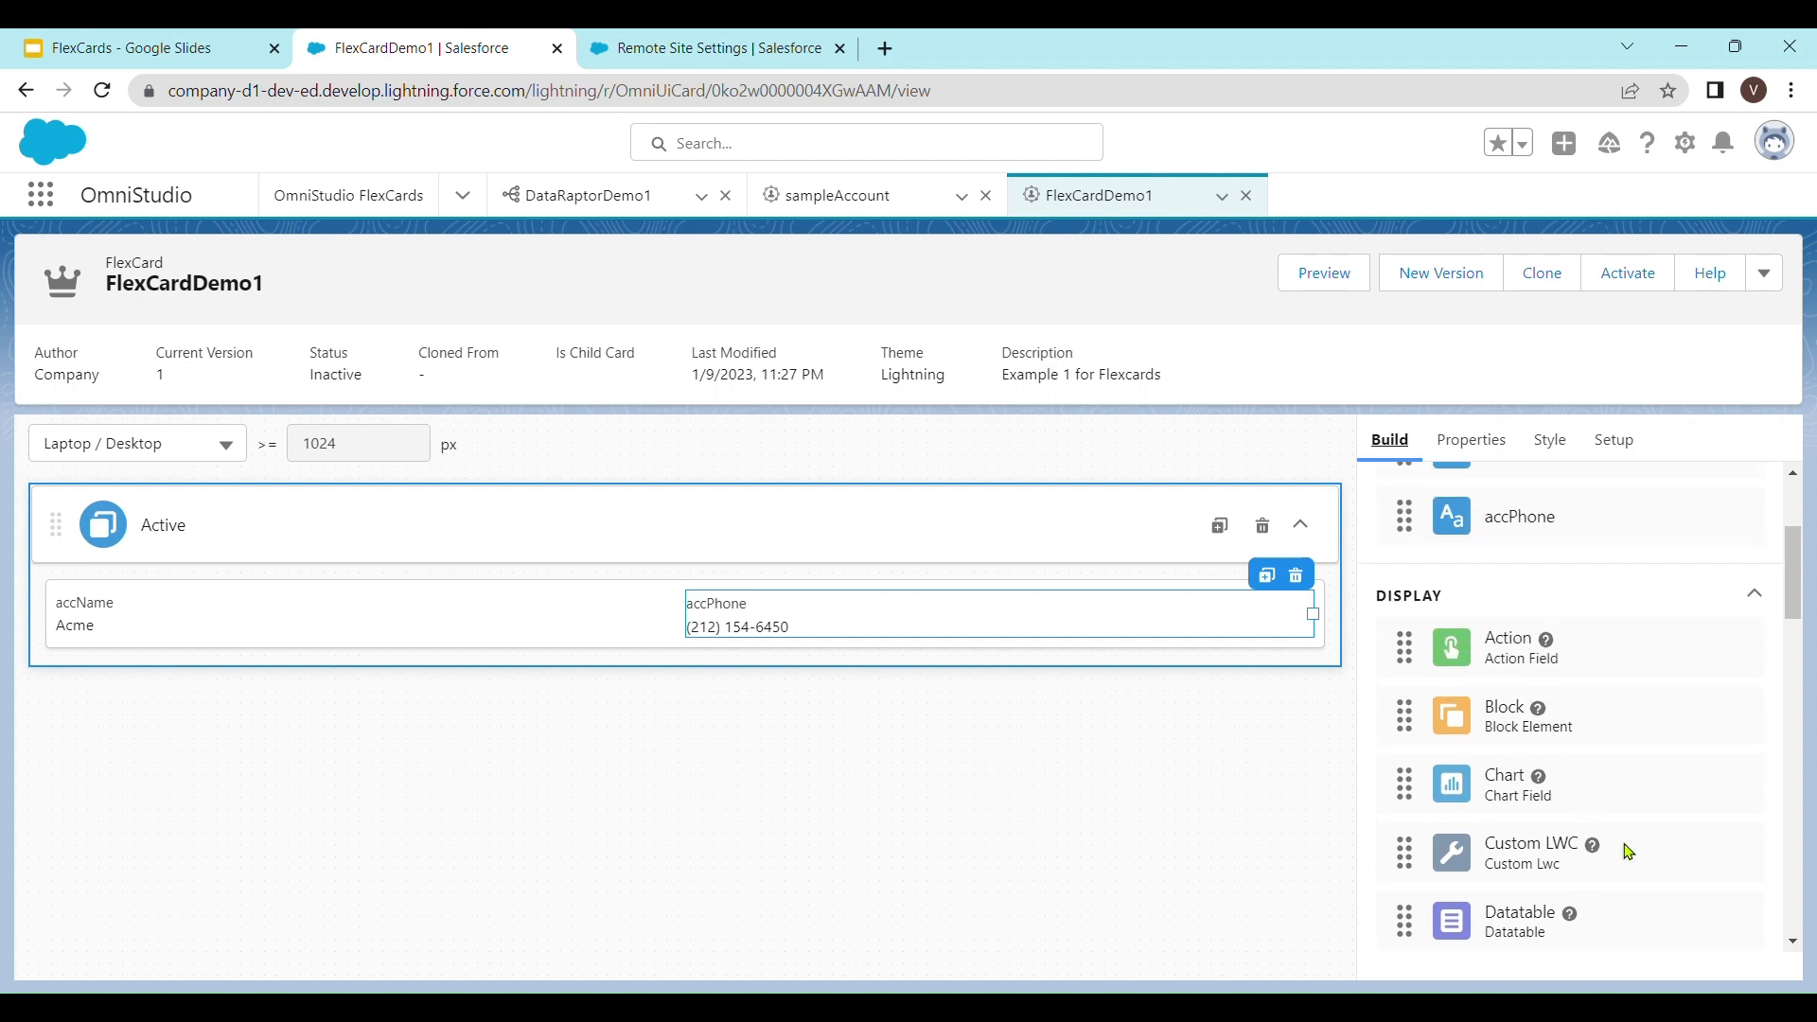
{"action": "scroll", "coordinate": [1619, 823], "scroll_direction": "up", "scroll_amount": 3}
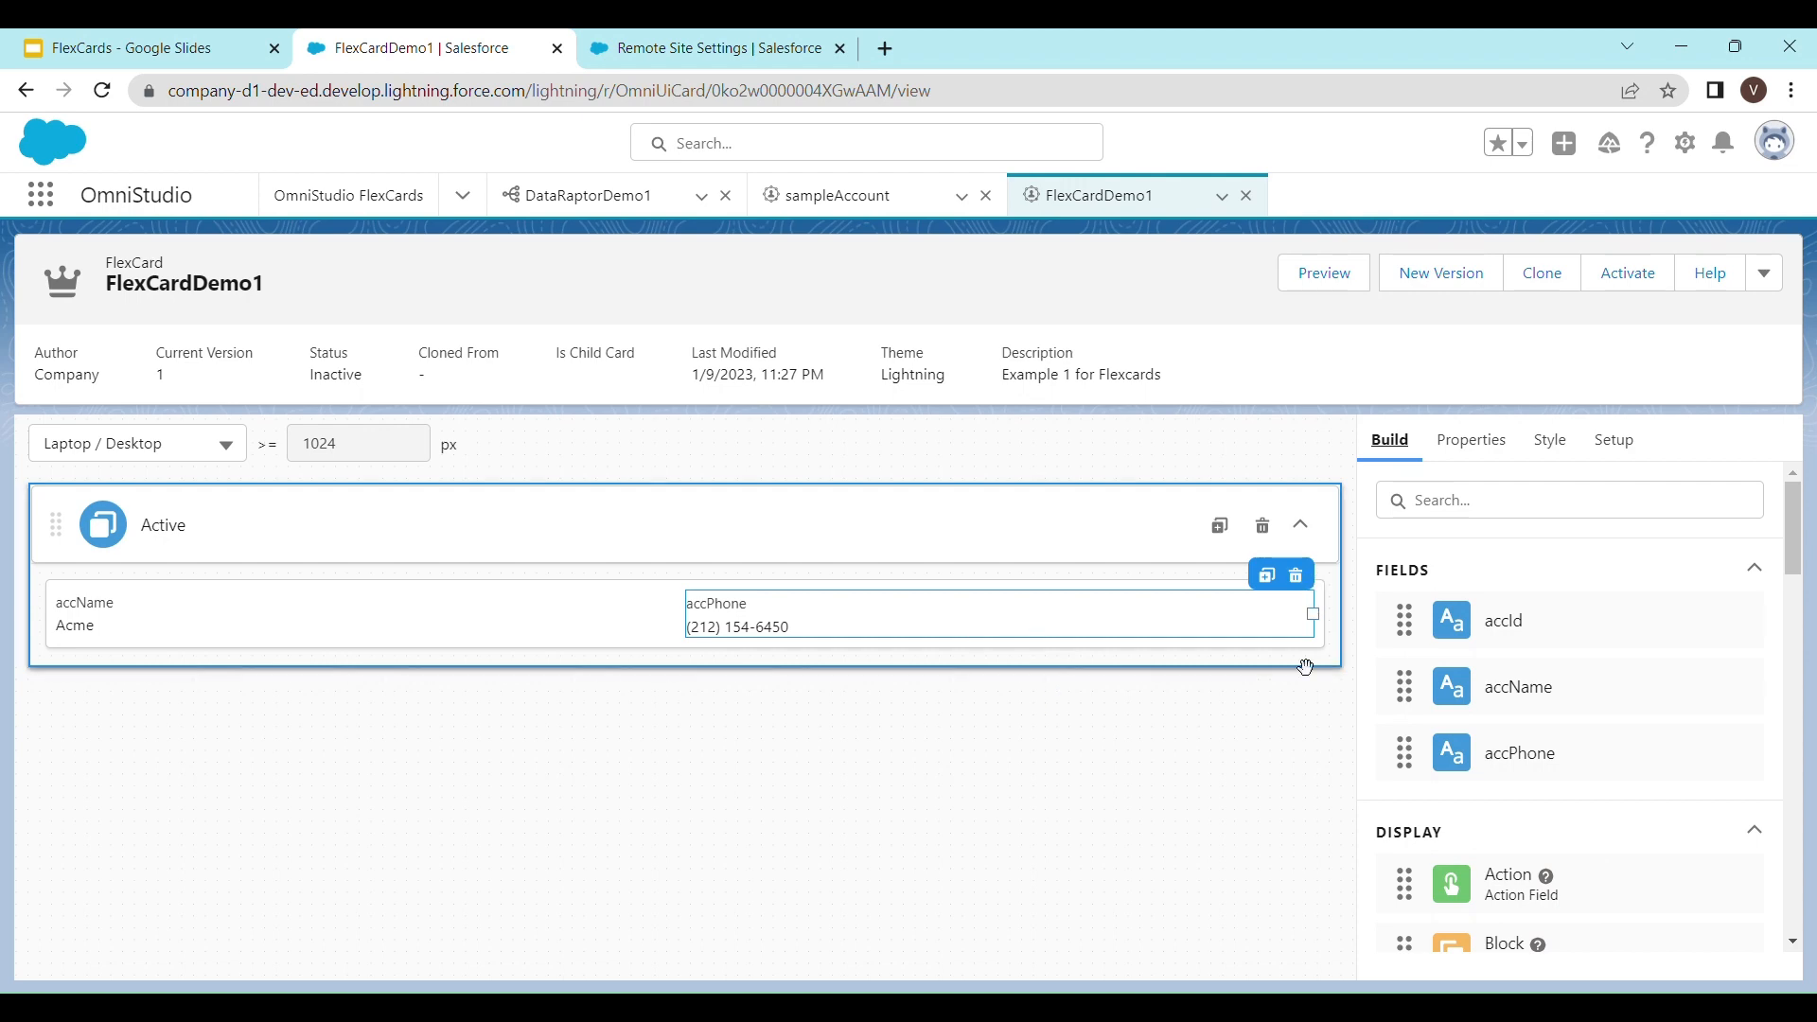
- Delete the accPhone and accName fields from the Active state
{"action": "left_click", "coordinate": [1305, 581]}
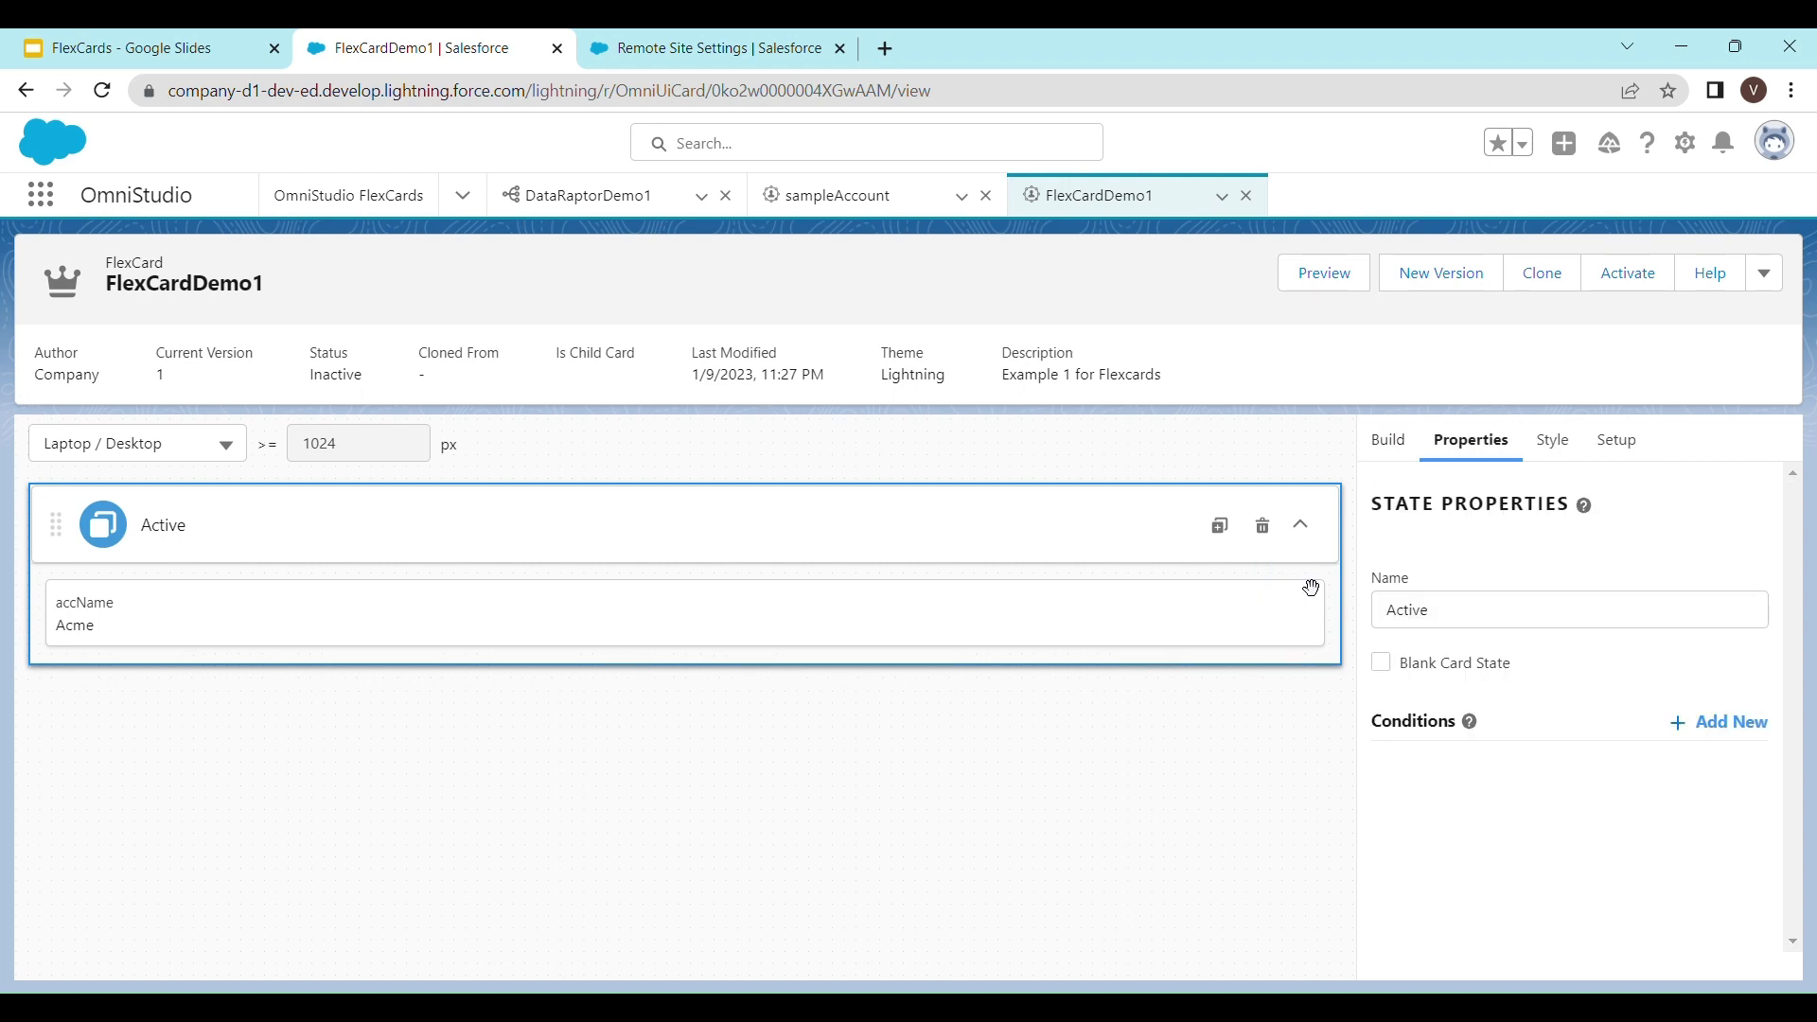
{"action": "left_click", "coordinate": [208, 618]}
{"action": "left_click", "coordinate": [672, 583]}
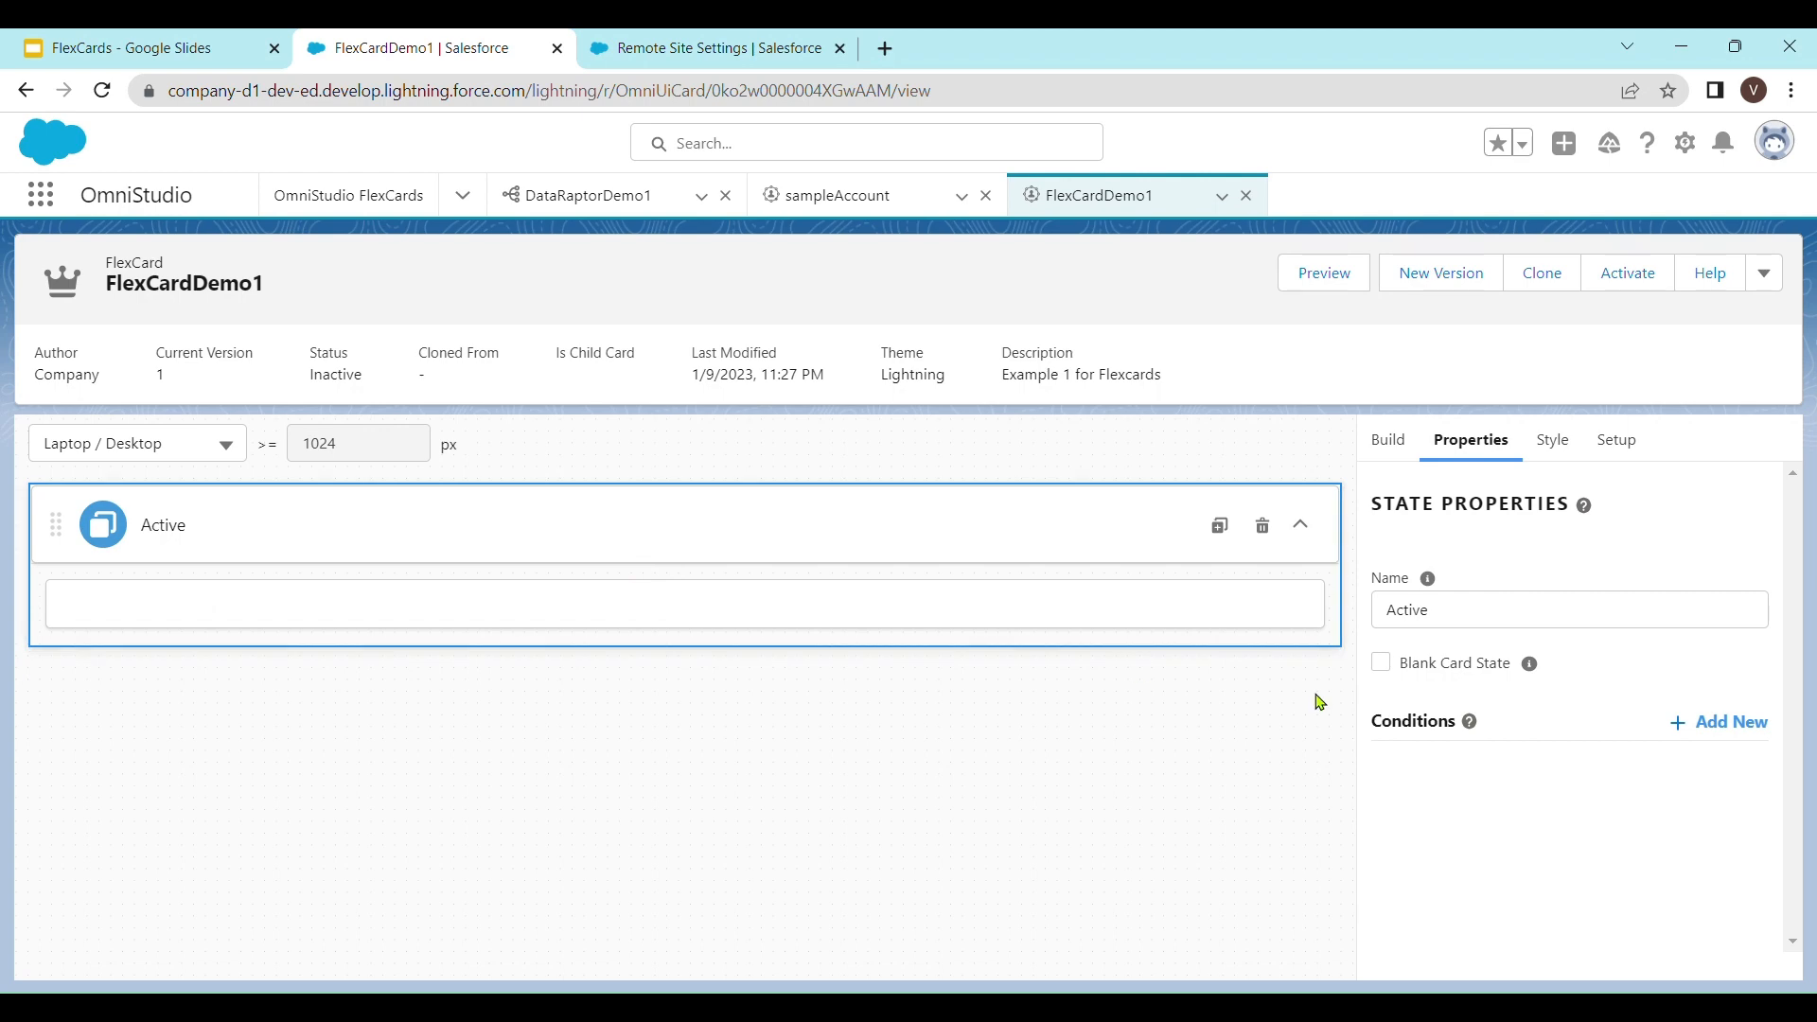
- Add a Datatable element to the empty Active state and check its rows of account data
{"action": "left_click", "coordinate": [1403, 457]}
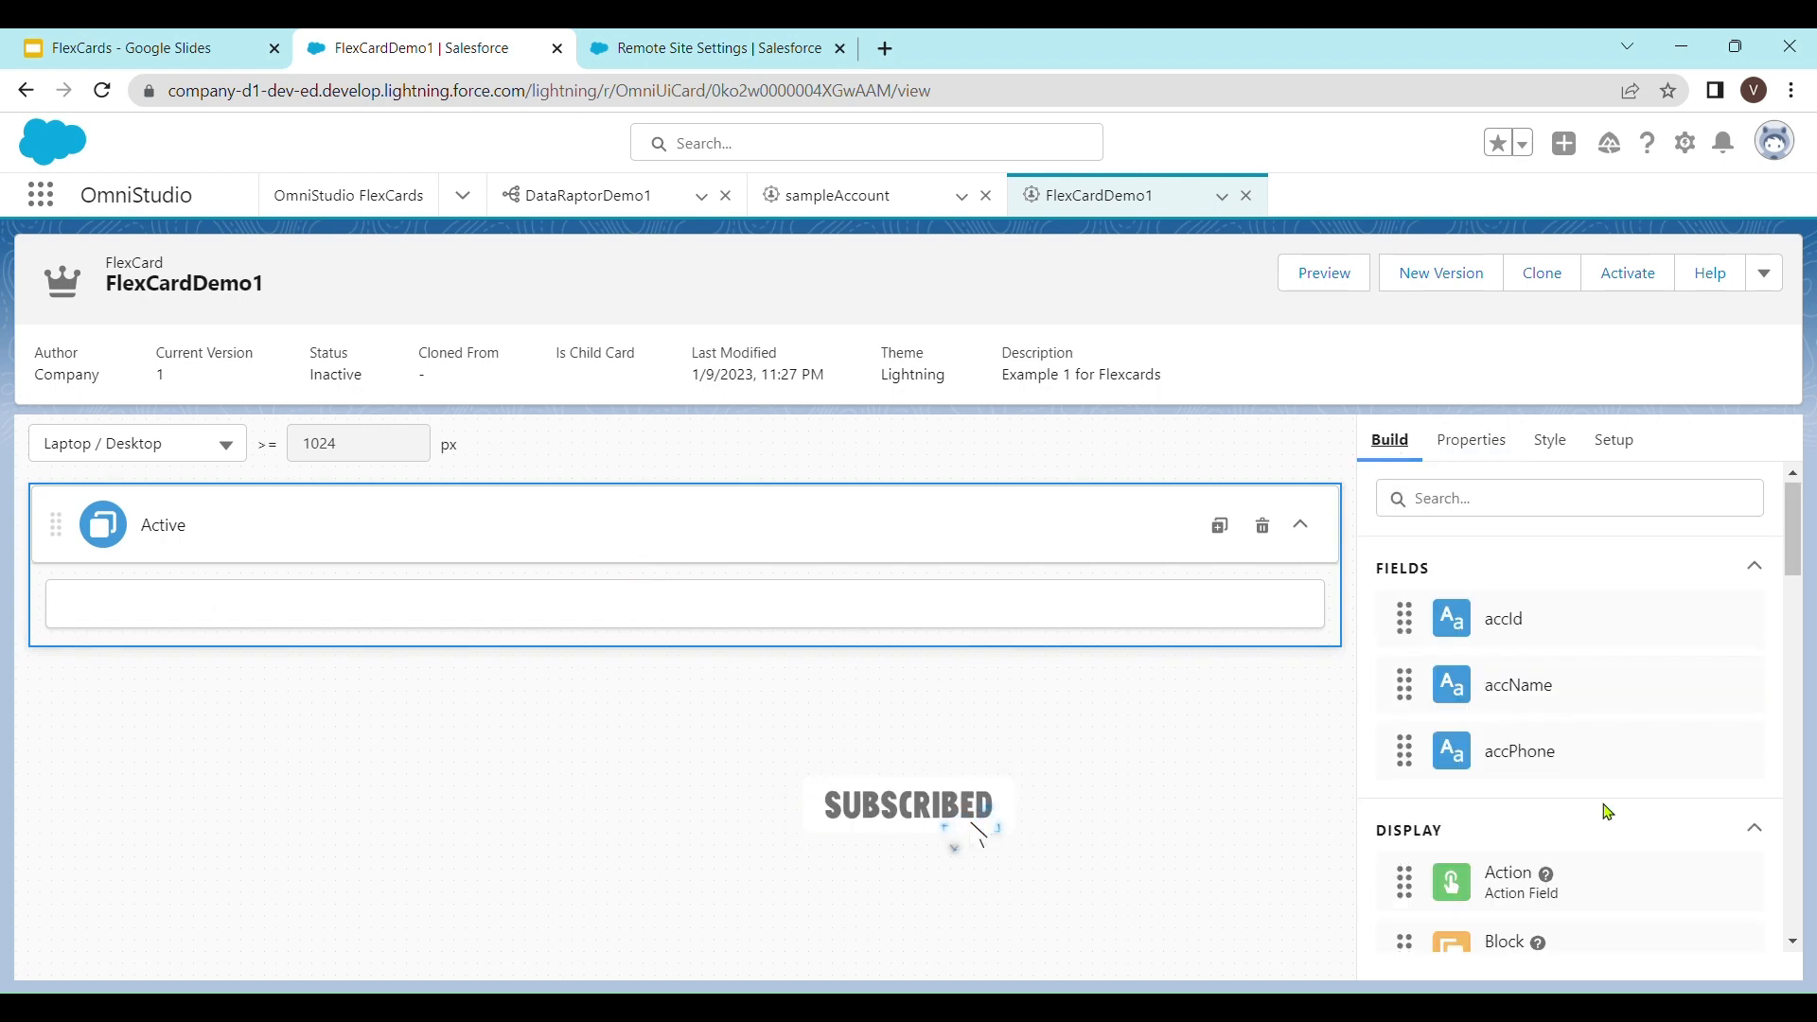
{"action": "scroll", "coordinate": [1599, 811], "scroll_direction": "down", "scroll_amount": 5}
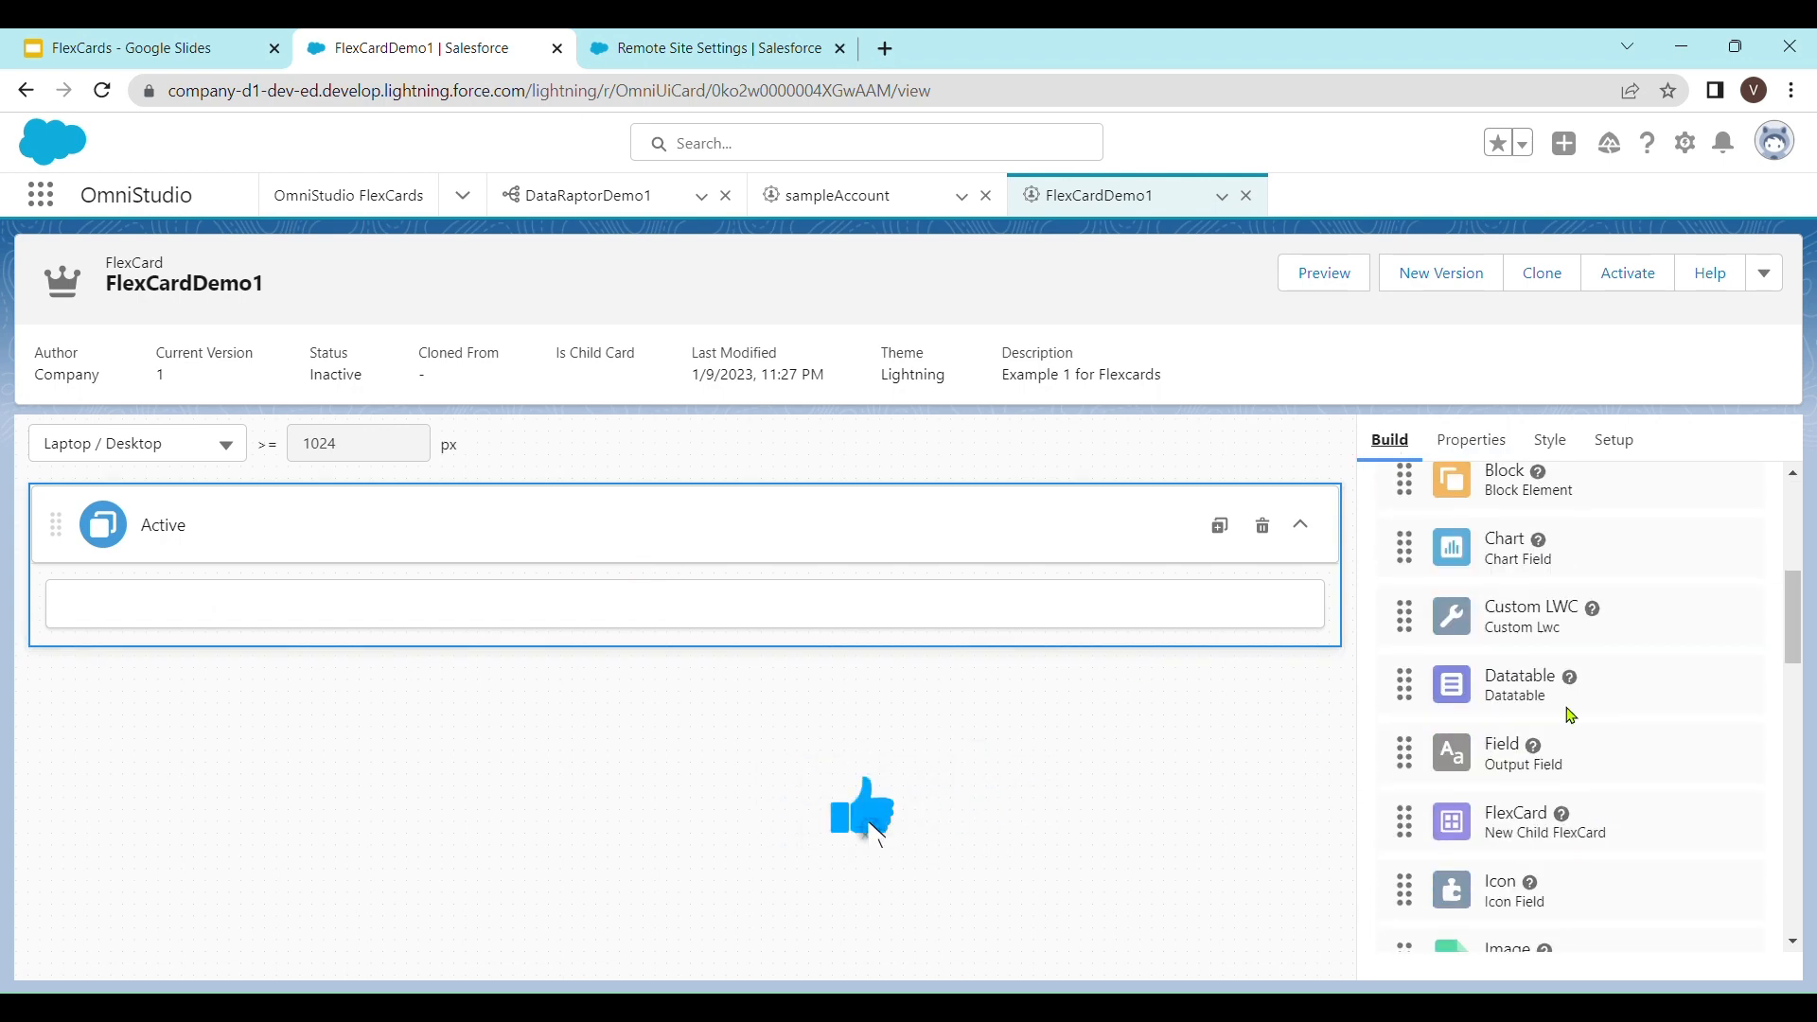
{"action": "scroll", "coordinate": [1591, 805], "scroll_direction": "down", "scroll_amount": 4}
{"action": "scroll", "coordinate": [1580, 795], "scroll_direction": "up", "scroll_amount": 4}
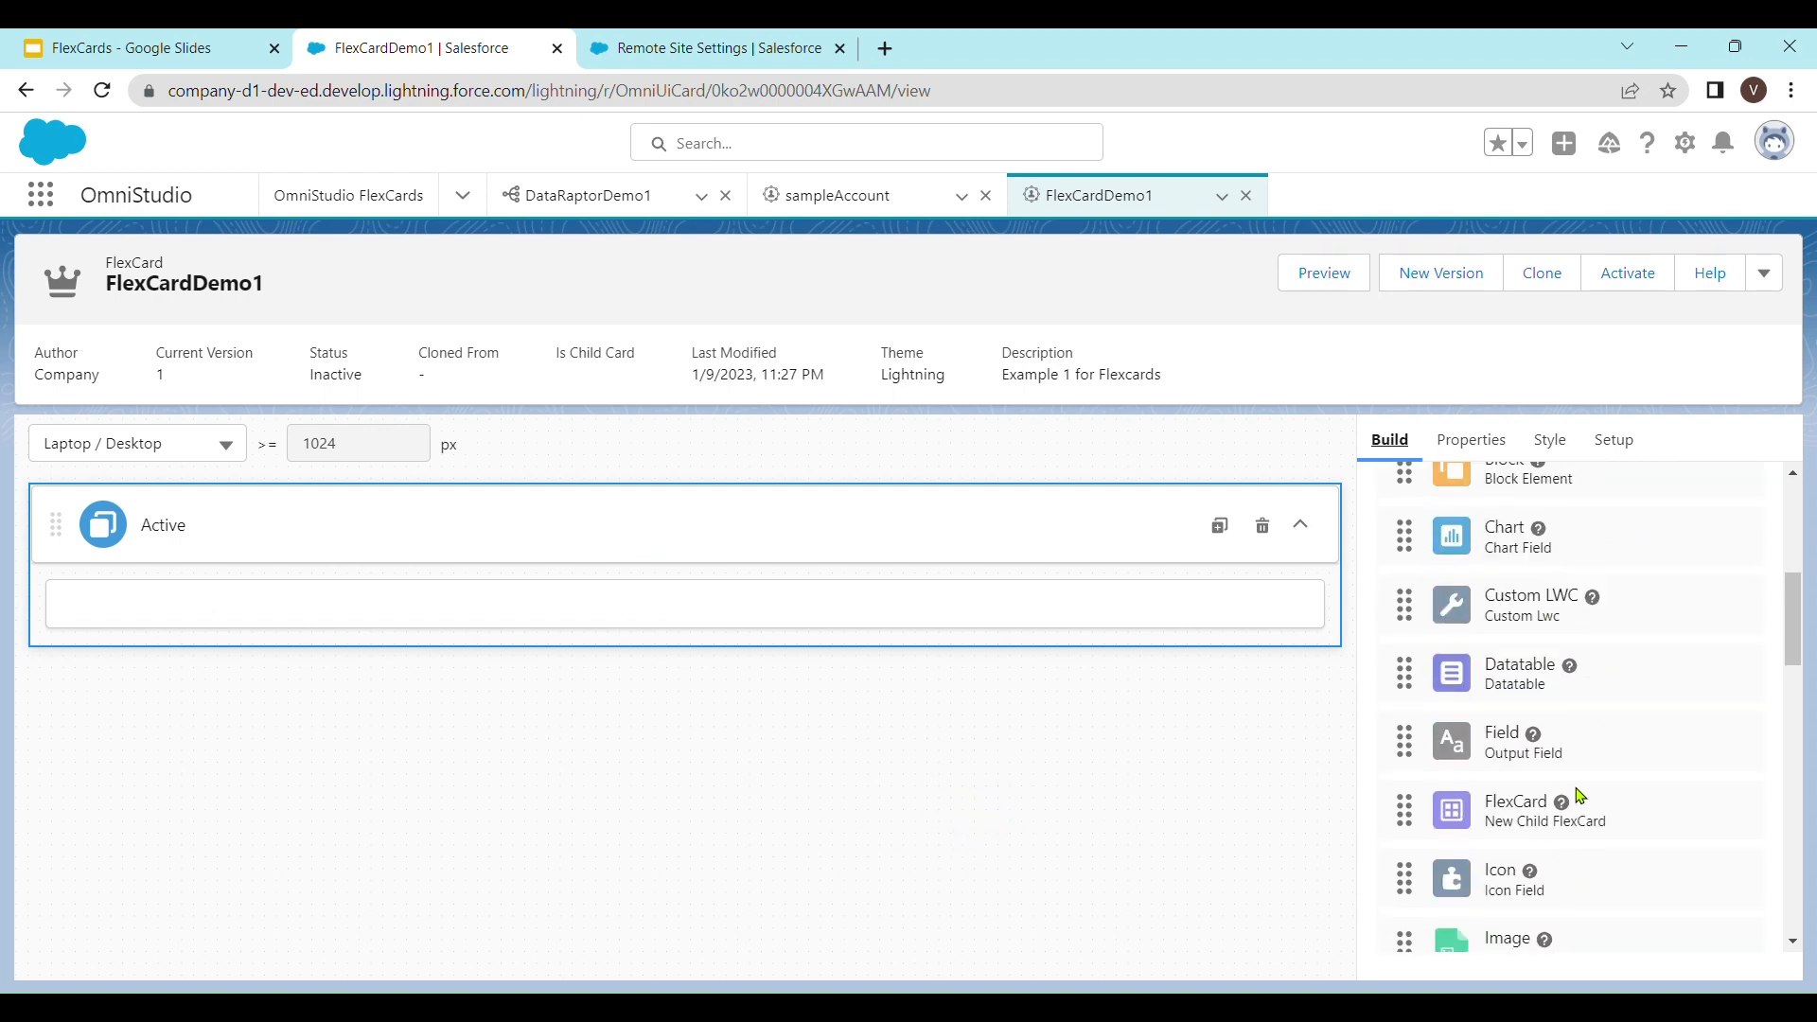
{"action": "left_click", "coordinate": [1570, 678]}
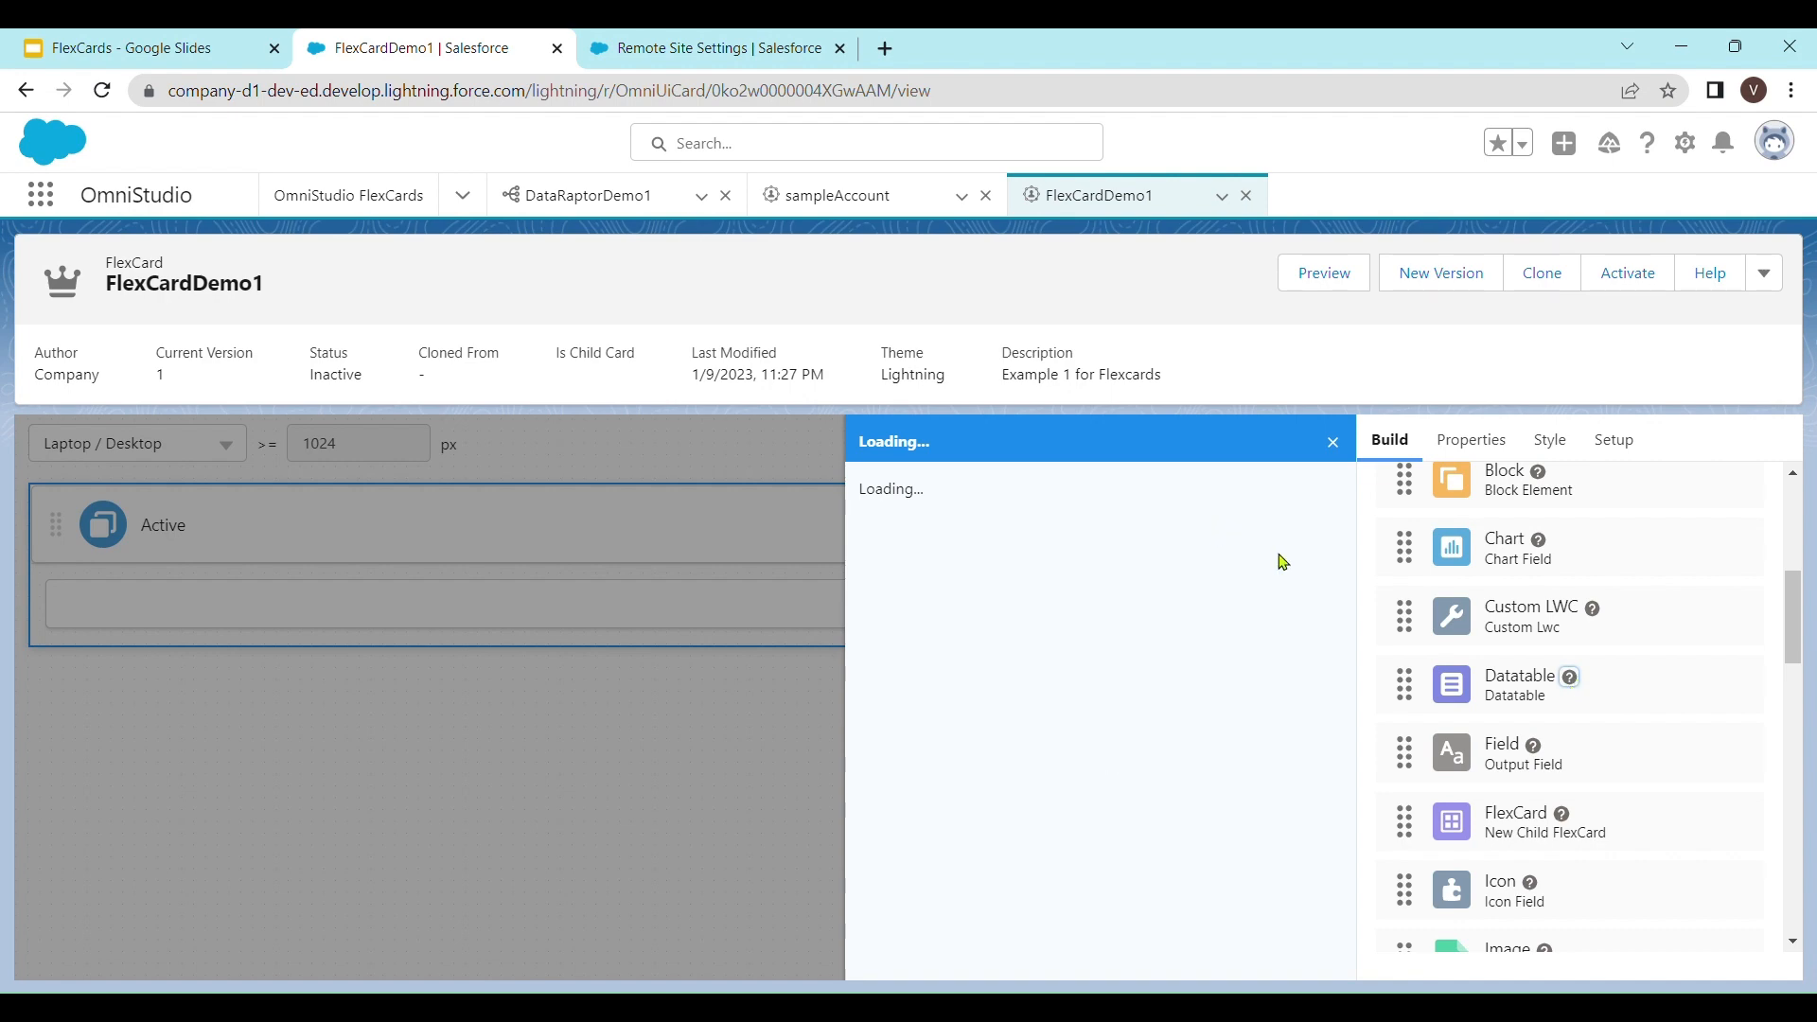
{"action": "left_click", "coordinate": [1334, 445]}
{"action": "left_click_drag", "start_coordinate": [1452, 674], "coordinate": [876, 602]}
{"action": "scroll", "coordinate": [1045, 770], "scroll_direction": "down", "scroll_amount": 2}
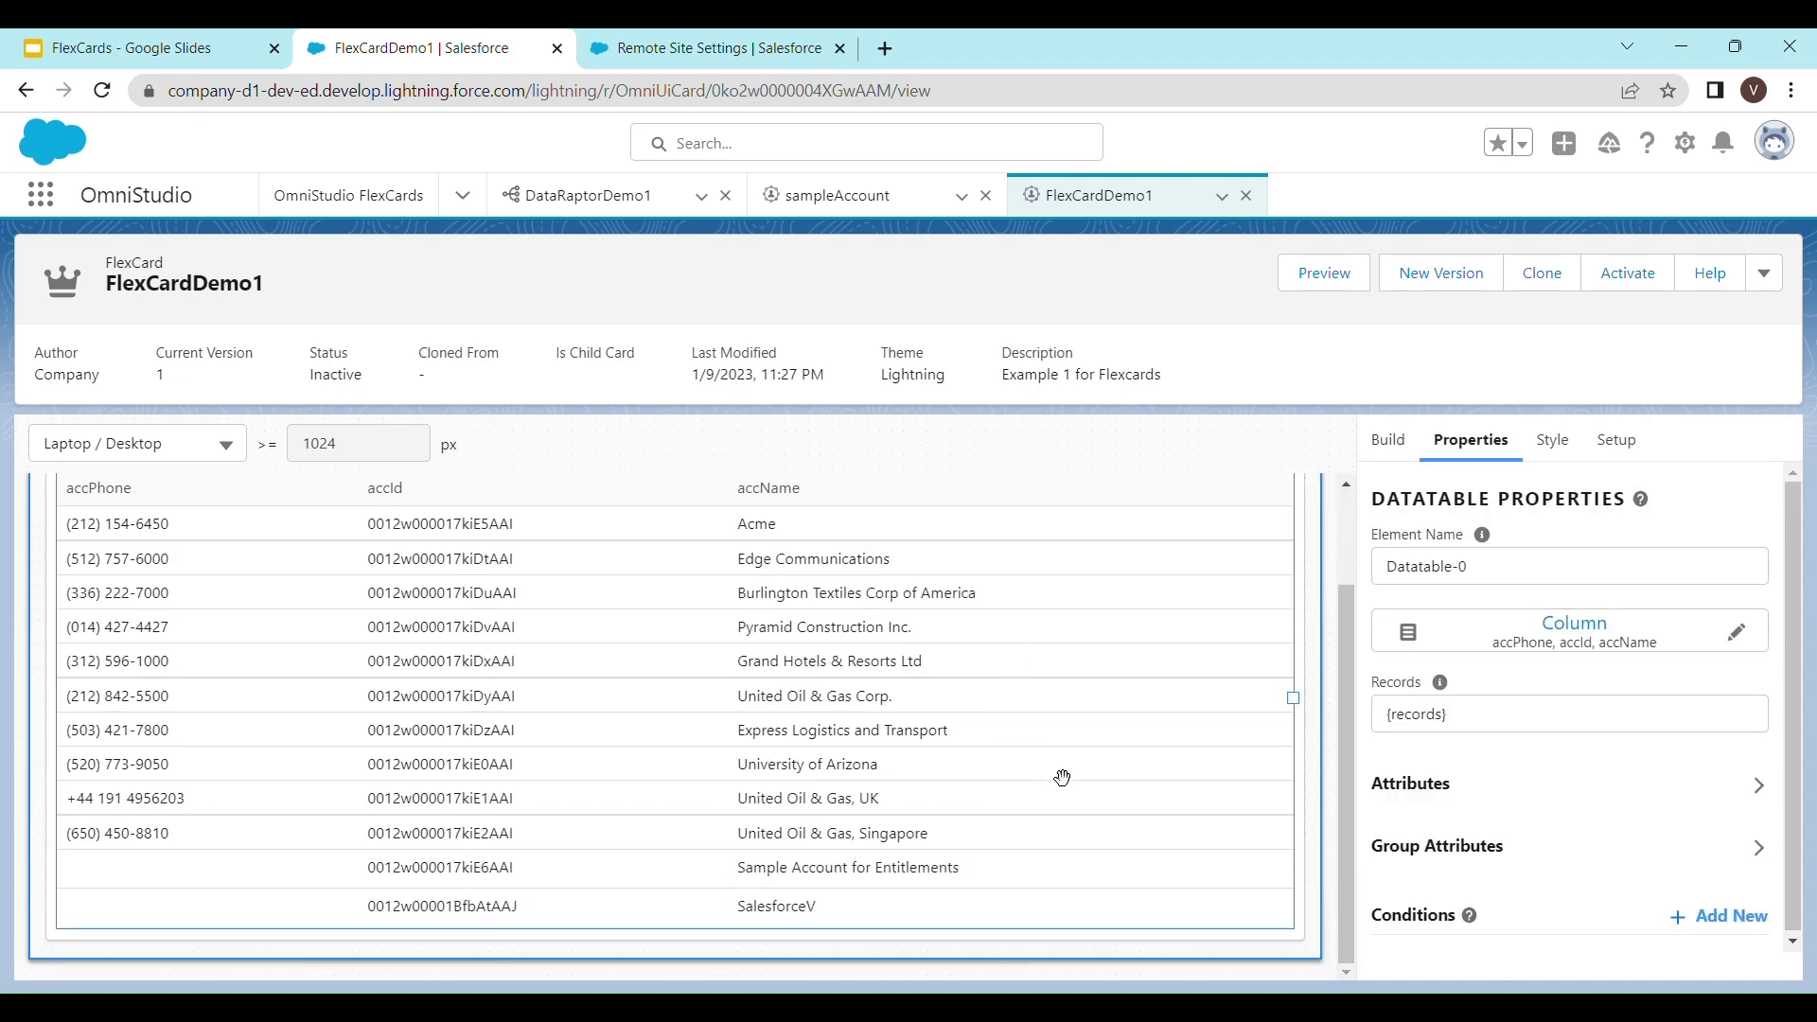
{"action": "scroll", "coordinate": [1062, 777], "scroll_direction": "up", "scroll_amount": 2}
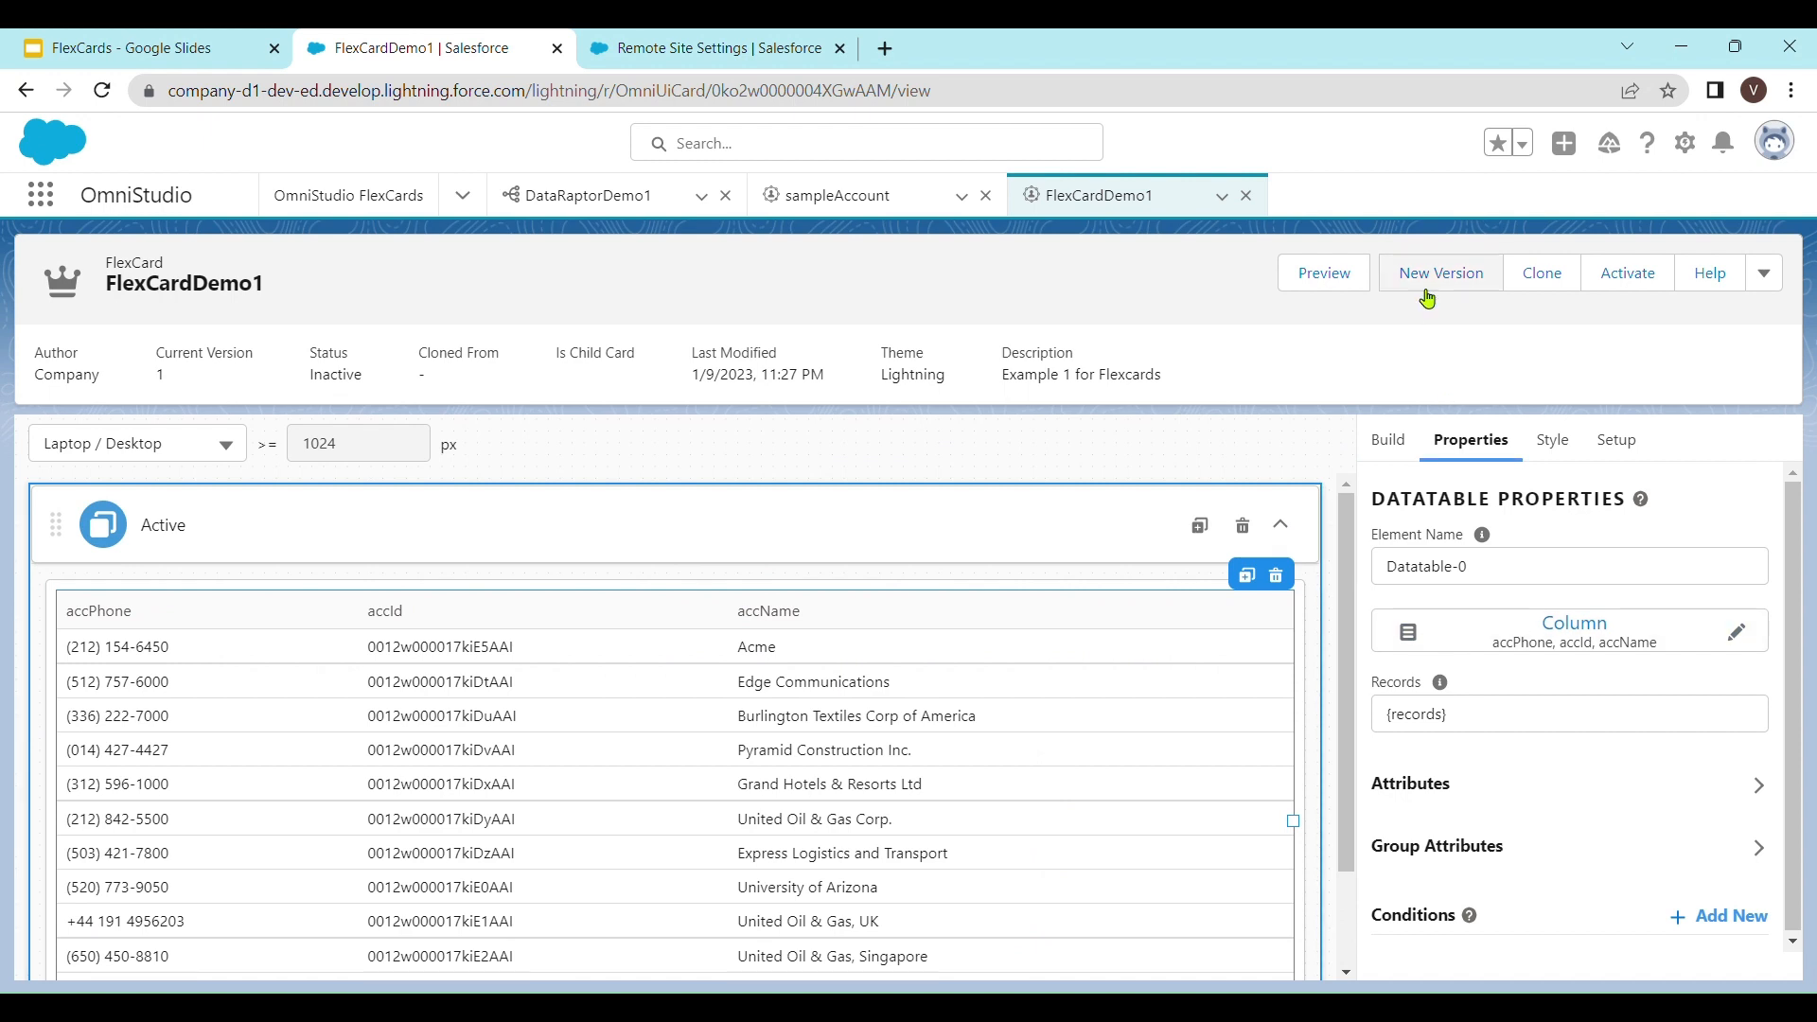
- Preview the card with the Datatable element and examine how the table is rendered down the whole preview
{"action": "left_click", "coordinate": [1324, 274]}
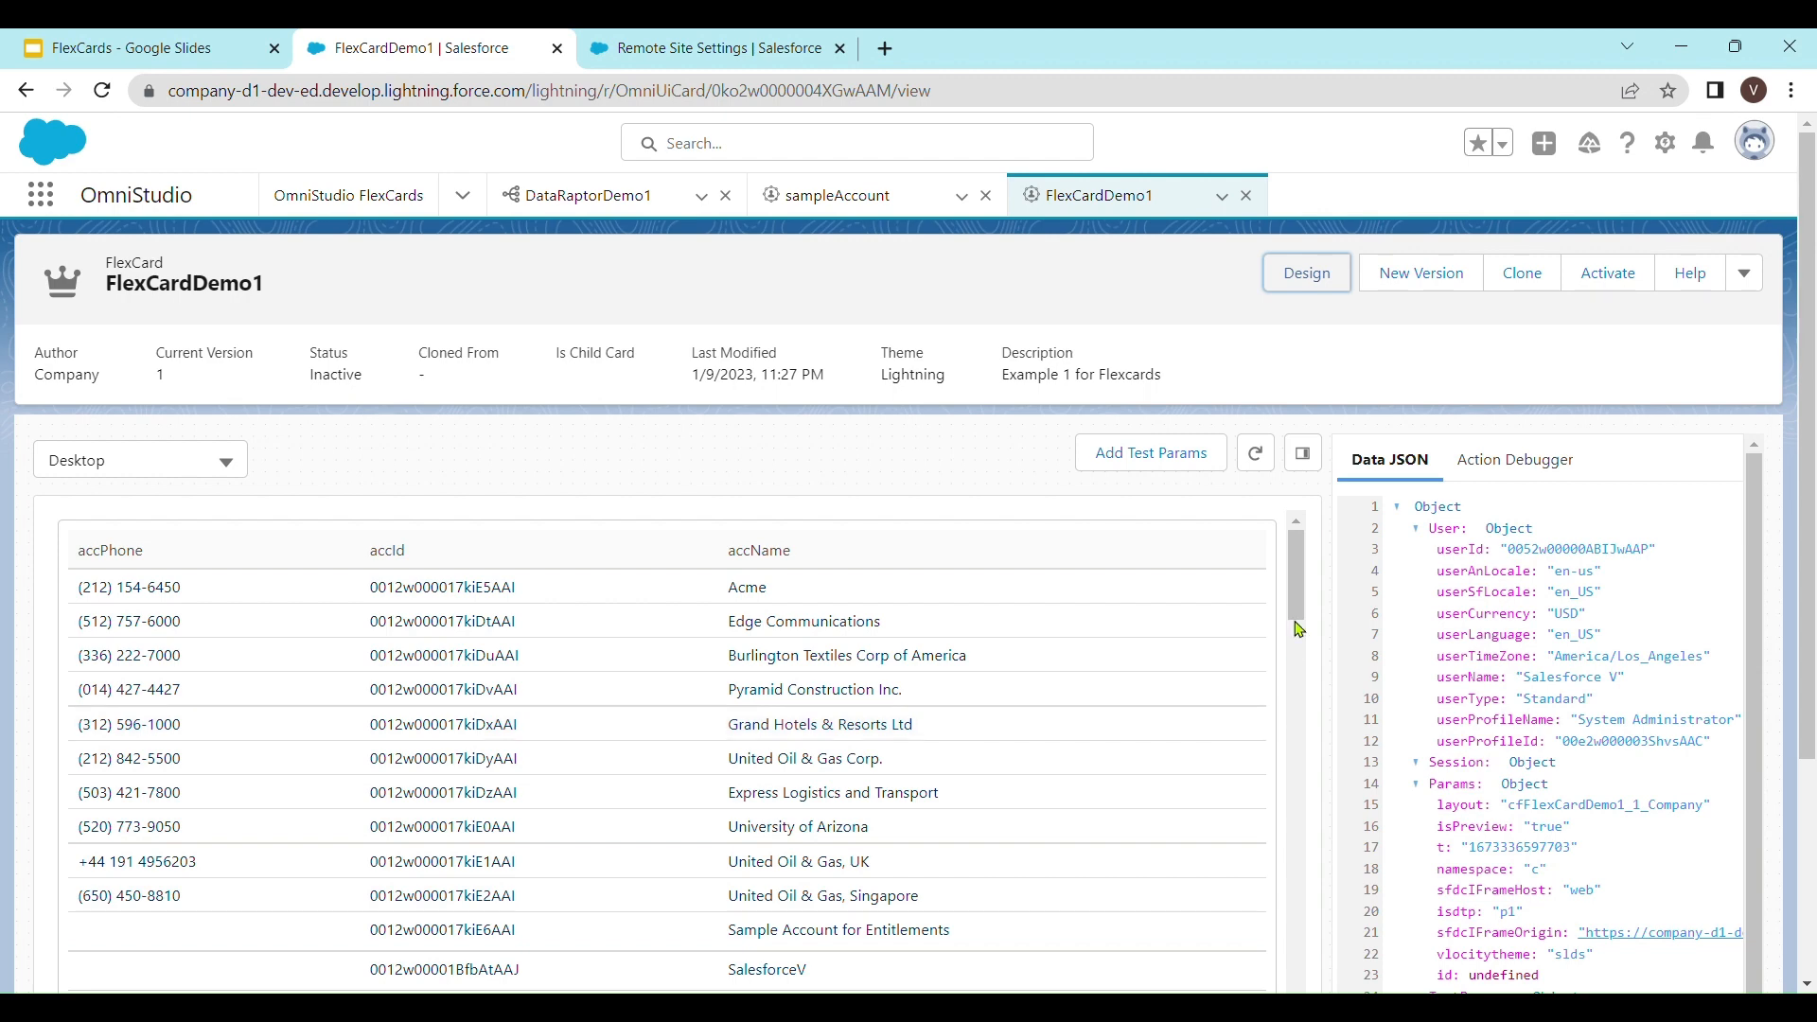
{"action": "scroll", "coordinate": [1299, 629], "scroll_direction": "down", "scroll_amount": 5}
{"action": "left_click_drag", "start_coordinate": [1311, 708], "coordinate": [1313, 727]}
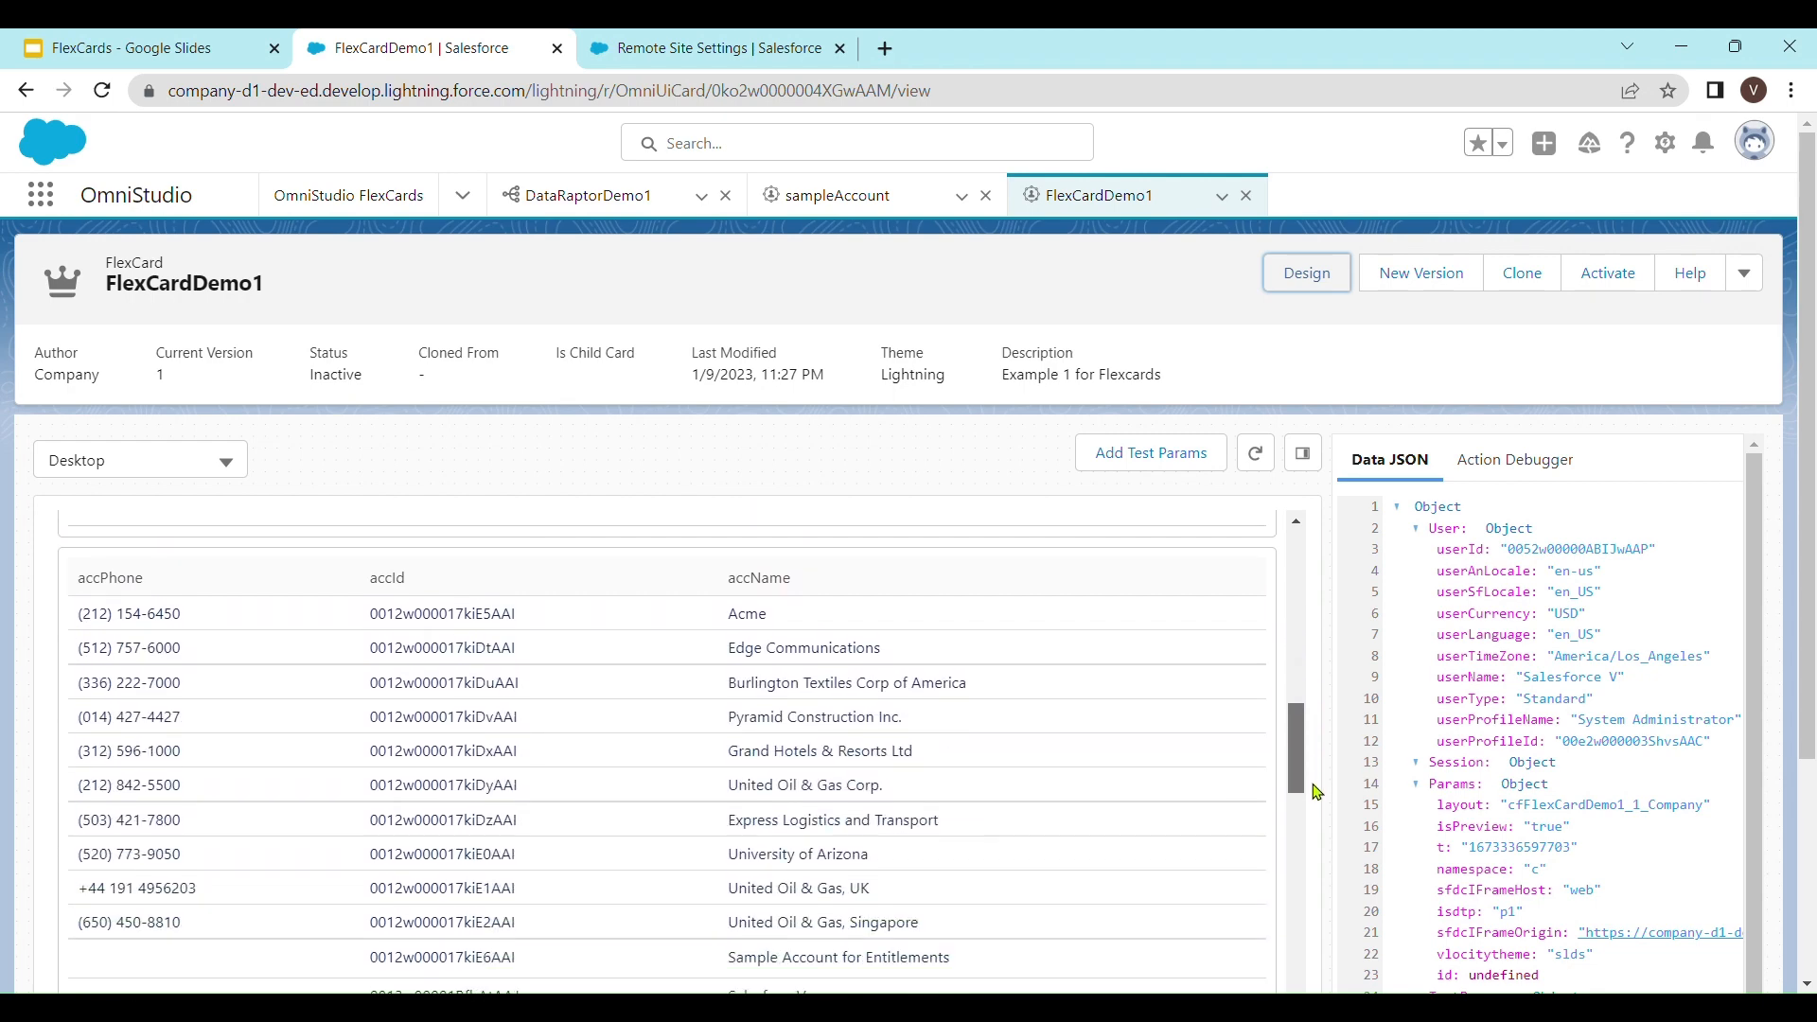
{"action": "left_click_drag", "start_coordinate": [1317, 791], "coordinate": [1320, 849]}
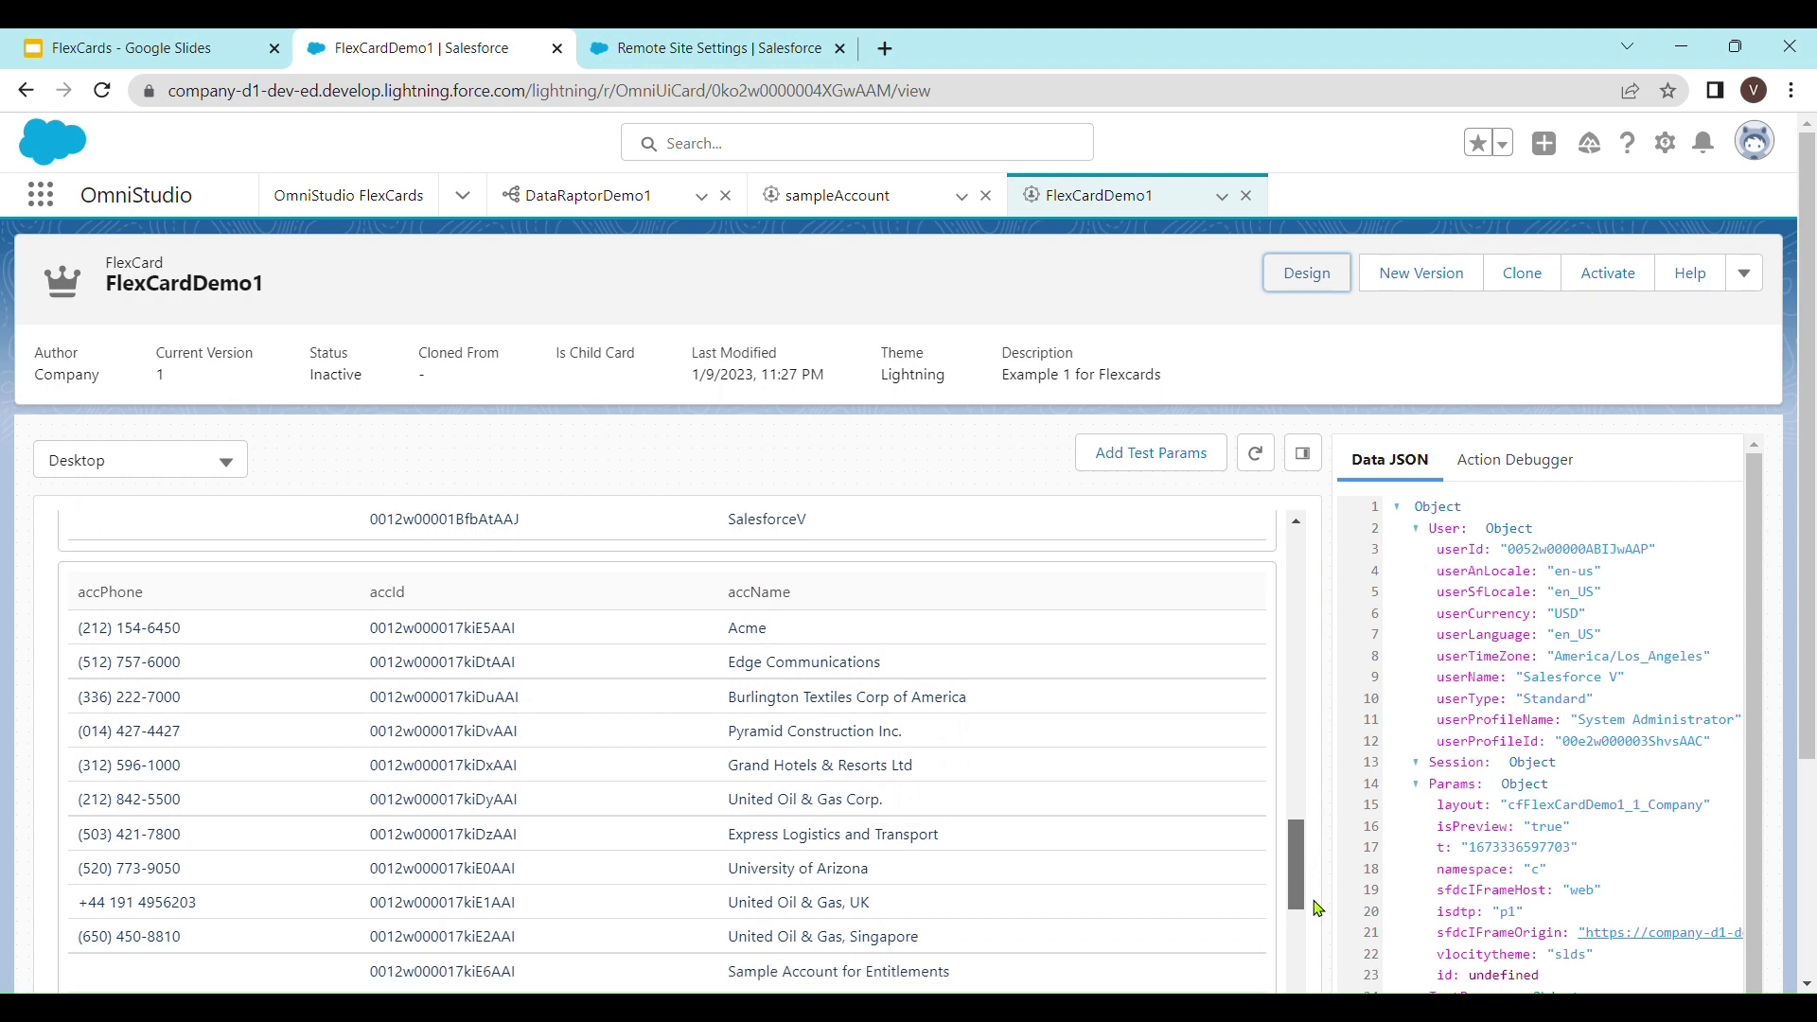
{"action": "left_click_drag", "start_coordinate": [1320, 933], "coordinate": [1323, 985]}
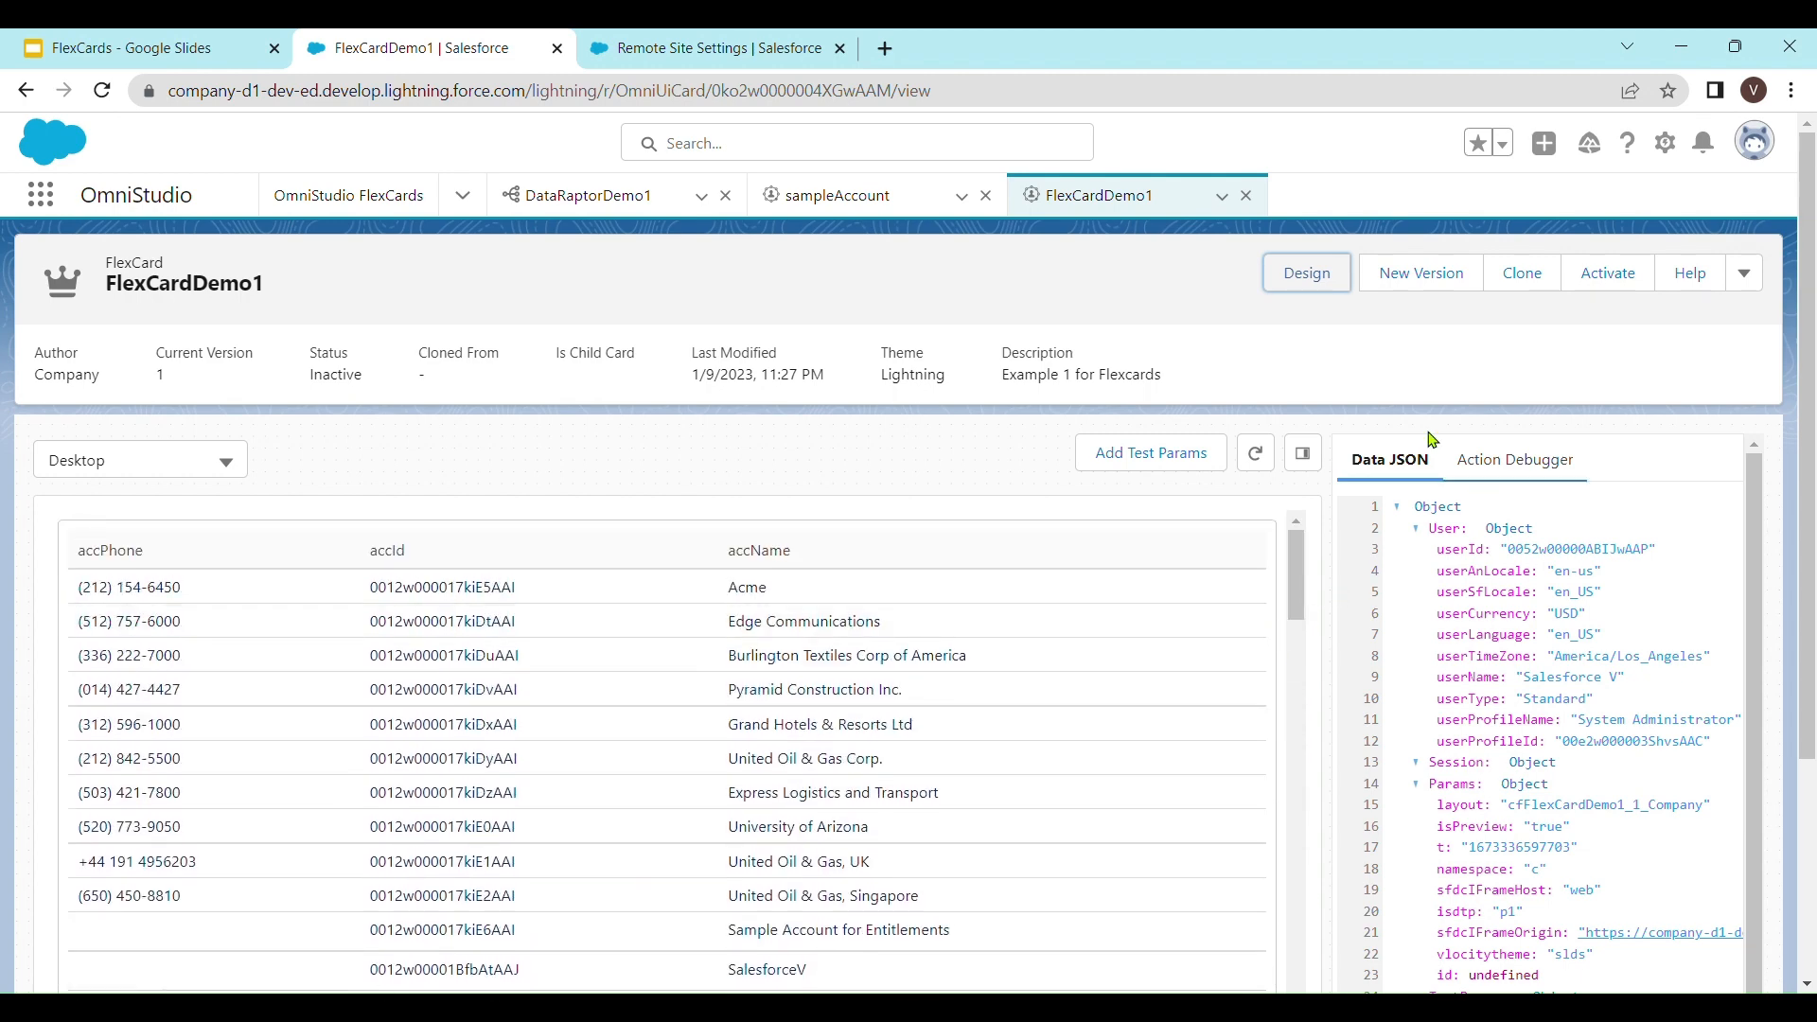
- Return to the card design and turn off Repeat Records in the card's repeat options
{"action": "left_click", "coordinate": [1330, 279]}
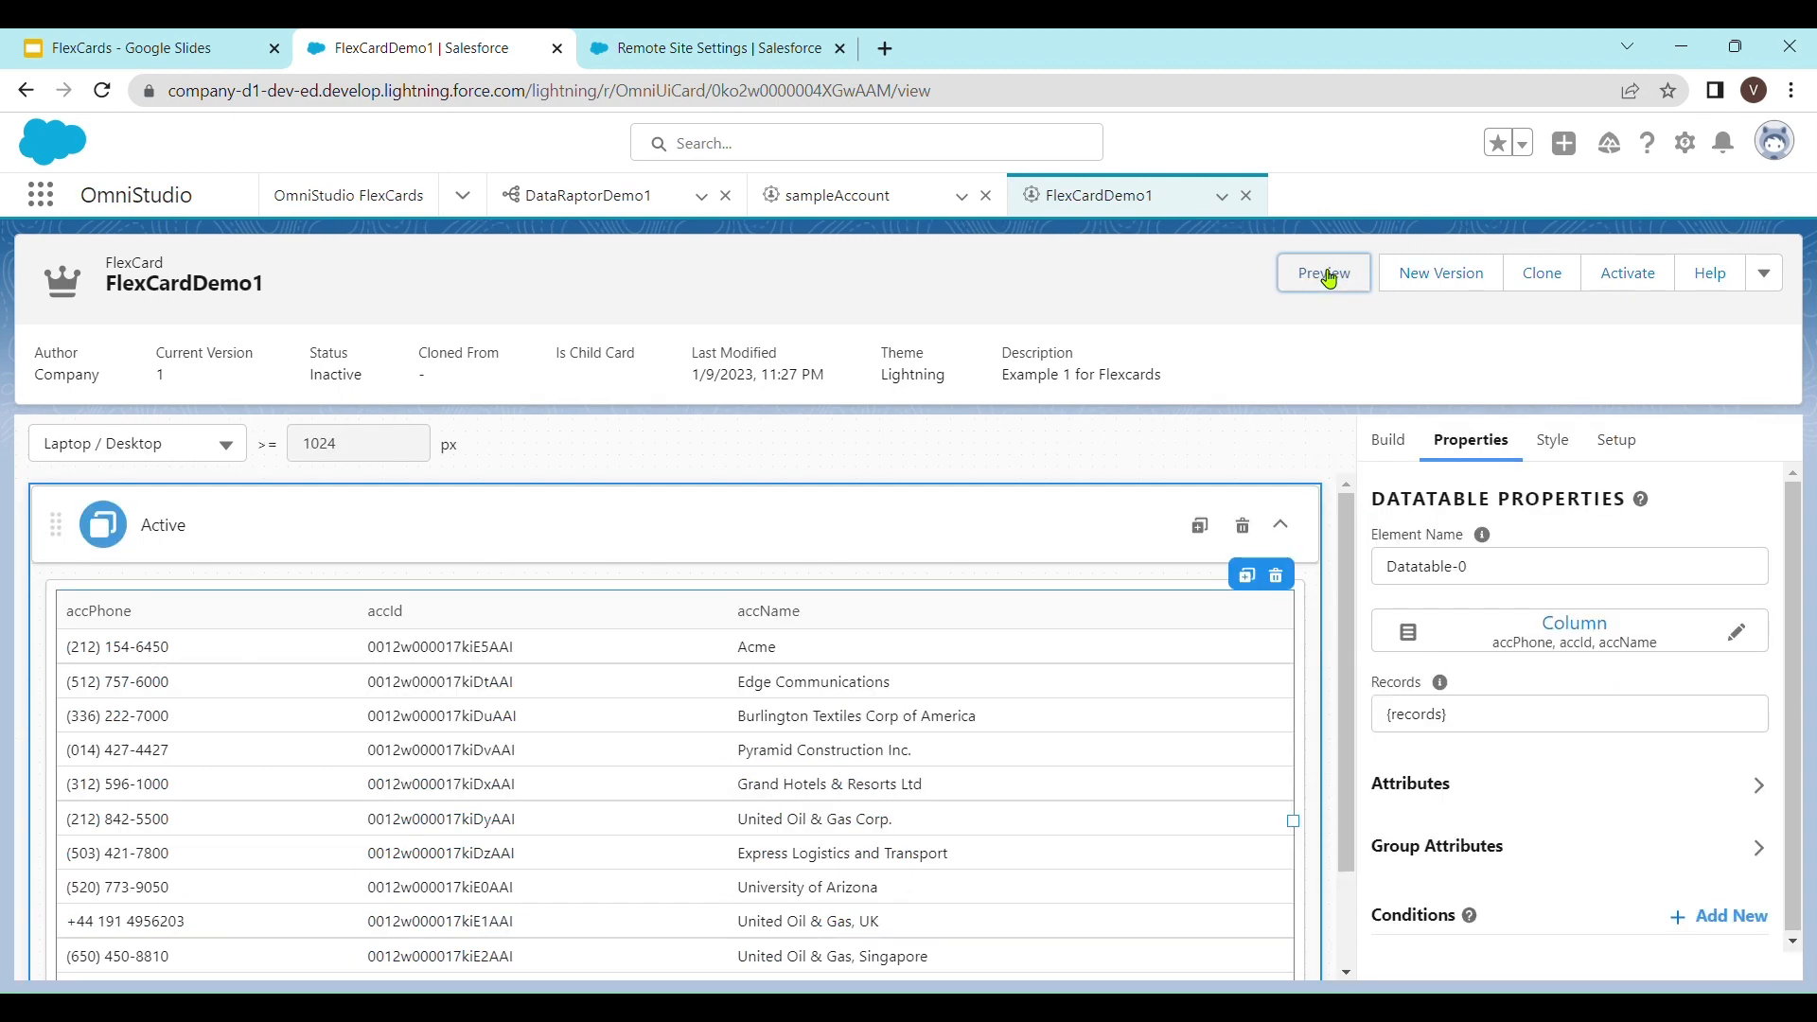
{"action": "left_click", "coordinate": [1614, 441]}
{"action": "scroll", "coordinate": [1574, 735], "scroll_direction": "down", "scroll_amount": 4}
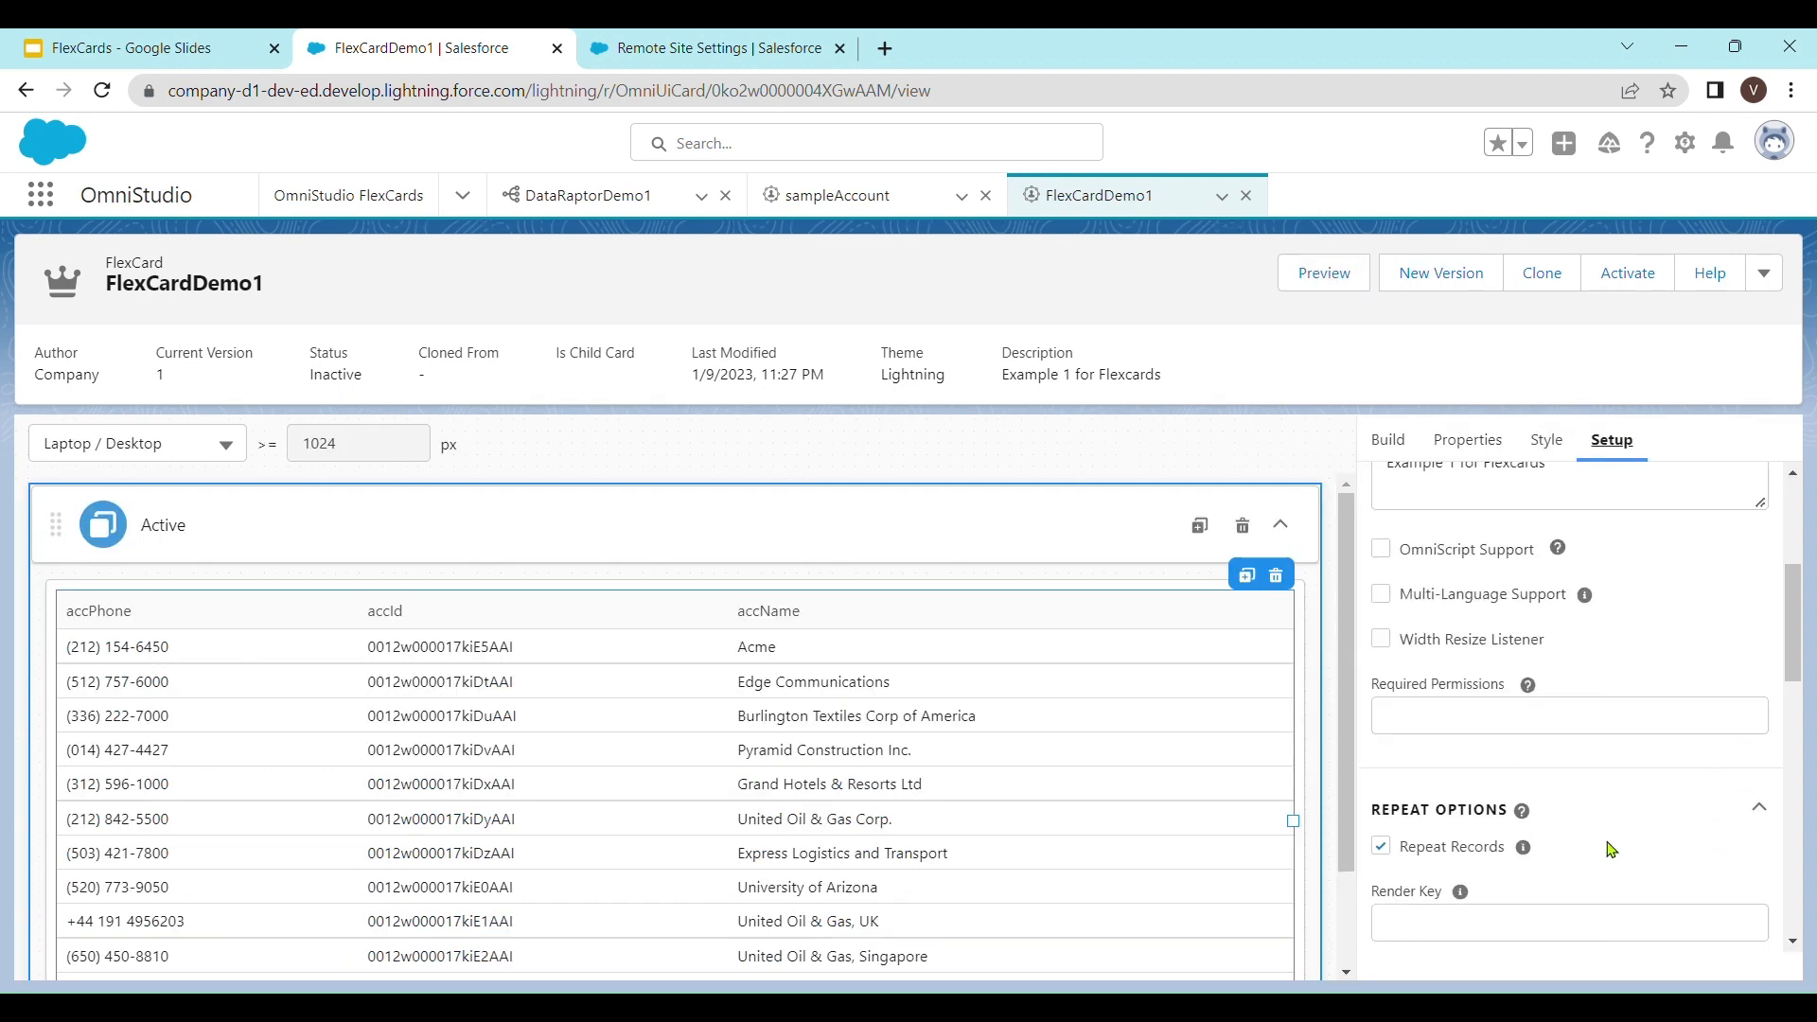
{"action": "scroll", "coordinate": [1549, 765], "scroll_direction": "down", "scroll_amount": 1}
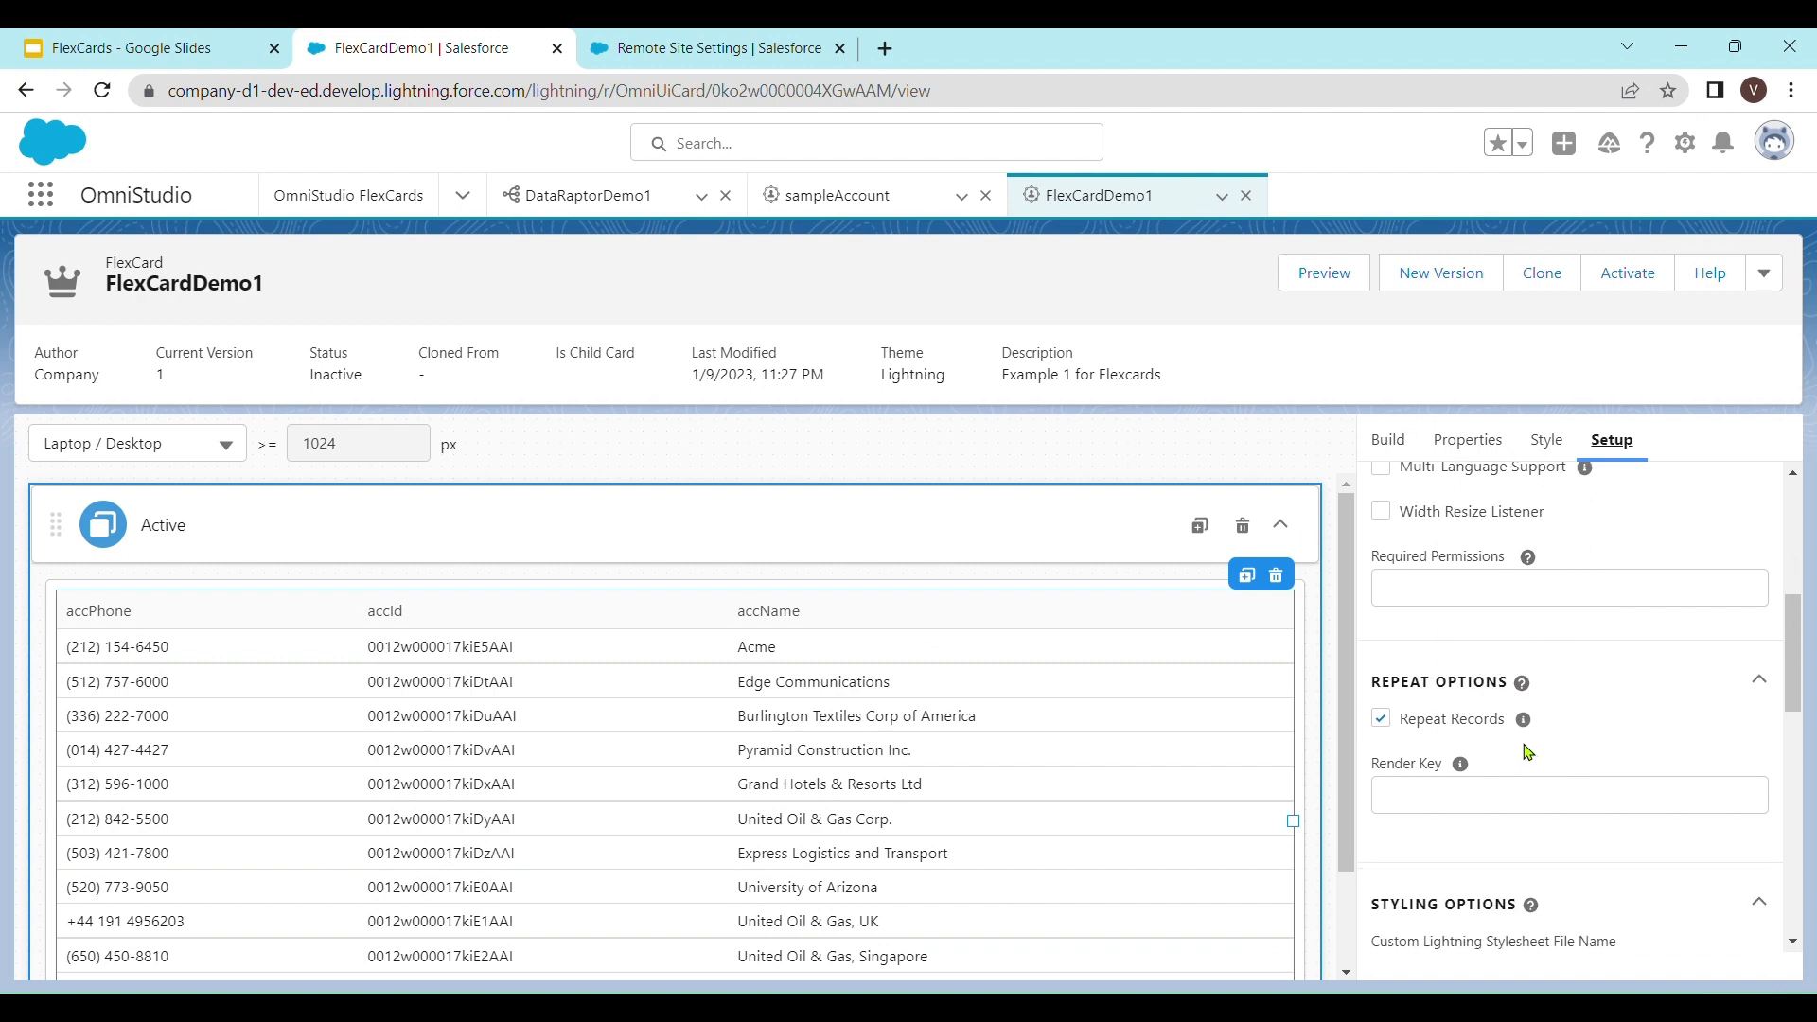
{"action": "left_click", "coordinate": [1381, 722]}
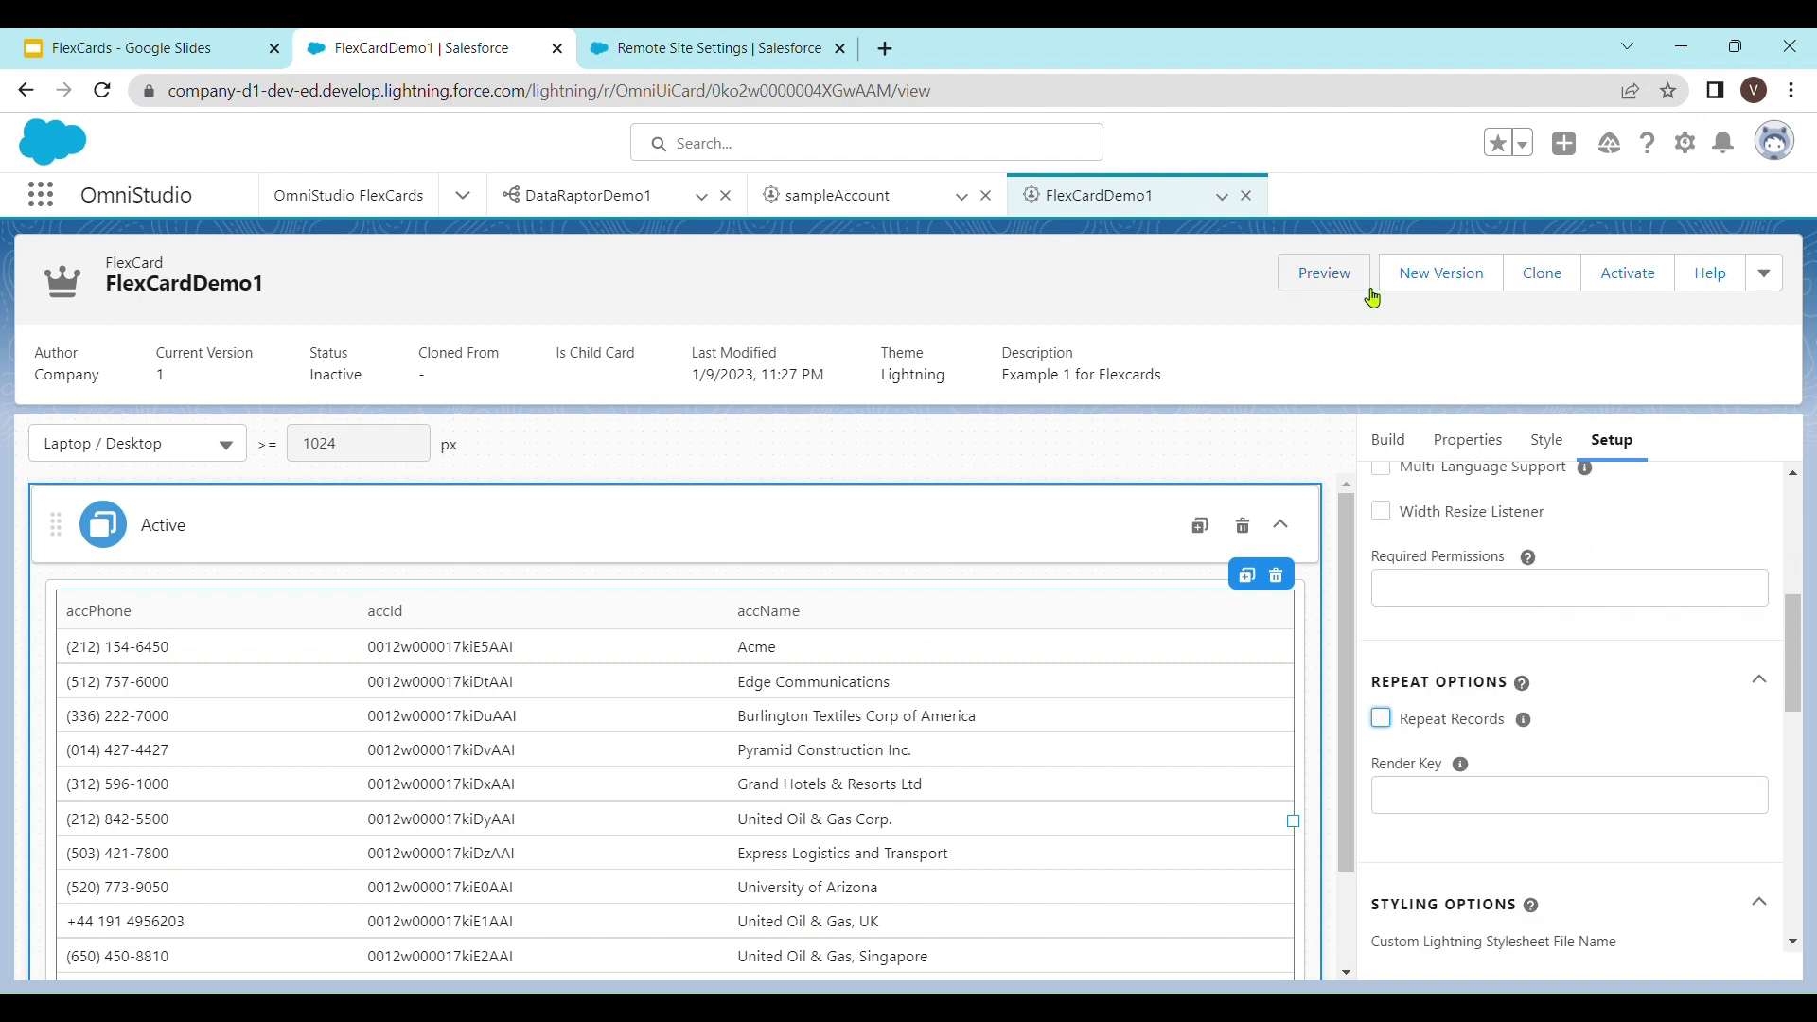
- Preview the card to check how the Datatable is rendered, and return to the design to review the DataRaptor data source settings
{"action": "left_click", "coordinate": [1330, 276]}
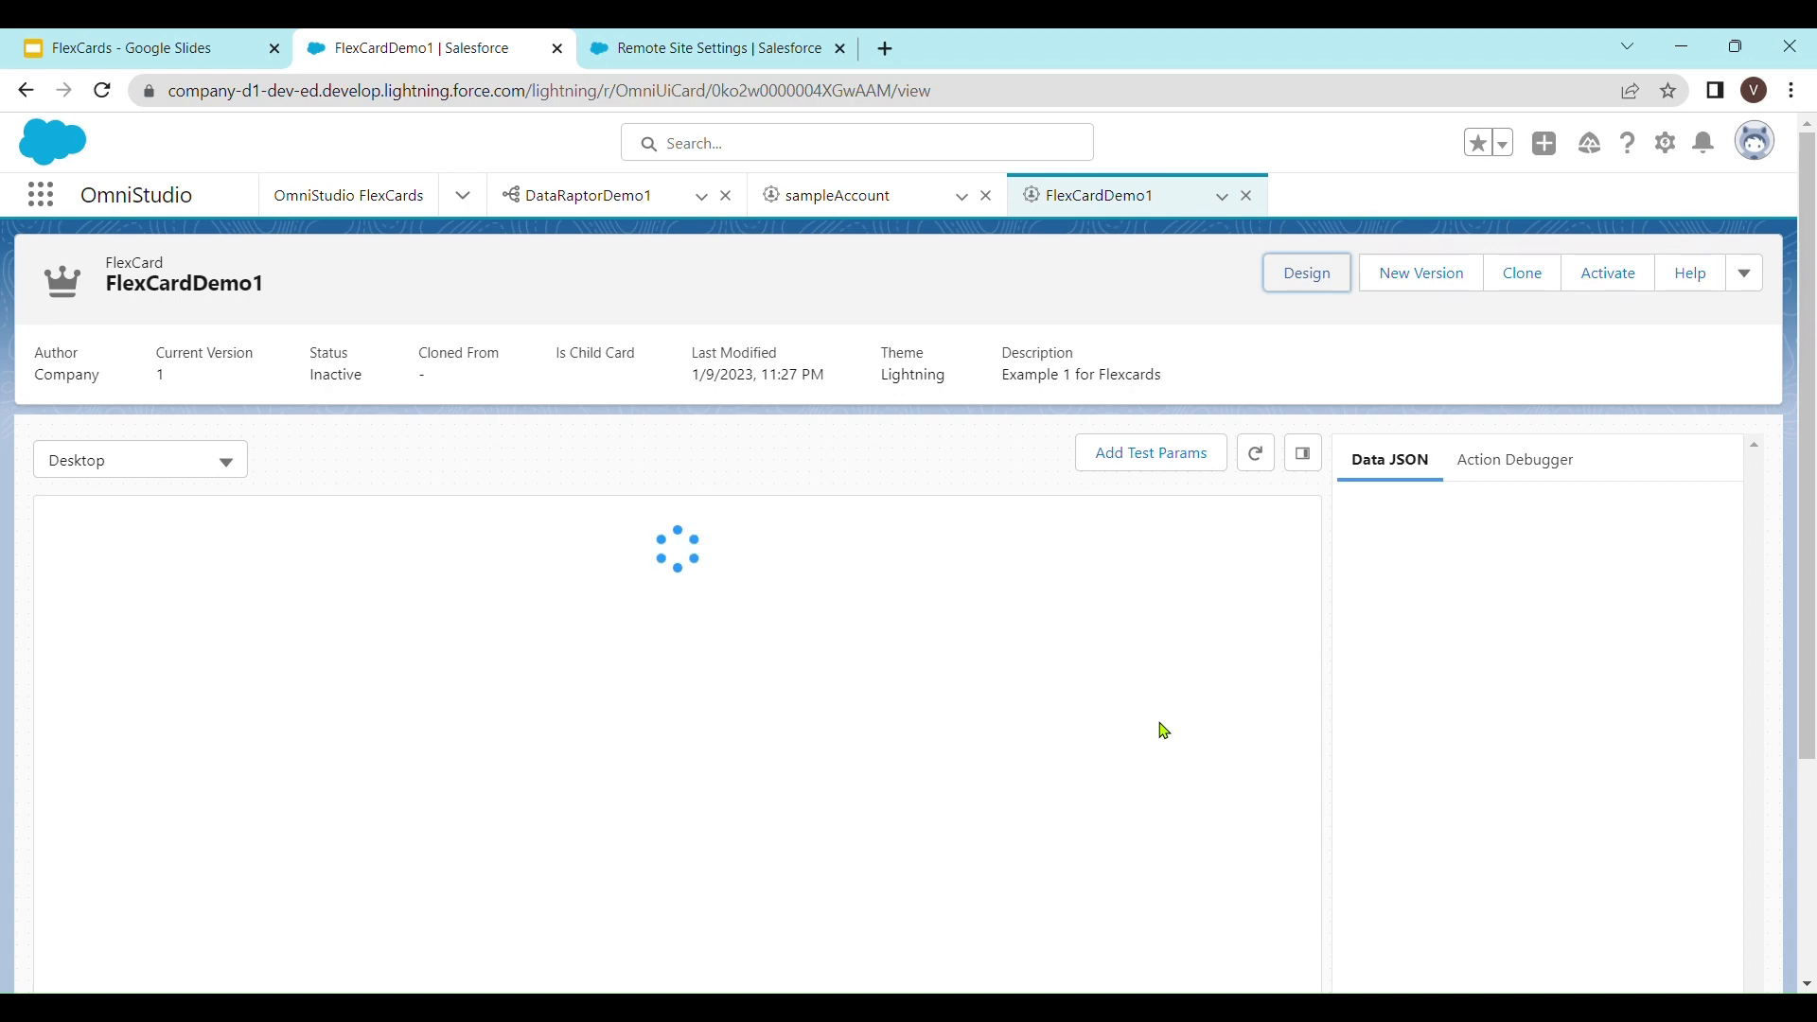
{"action": "scroll", "coordinate": [1164, 730], "scroll_direction": "down", "scroll_amount": 2}
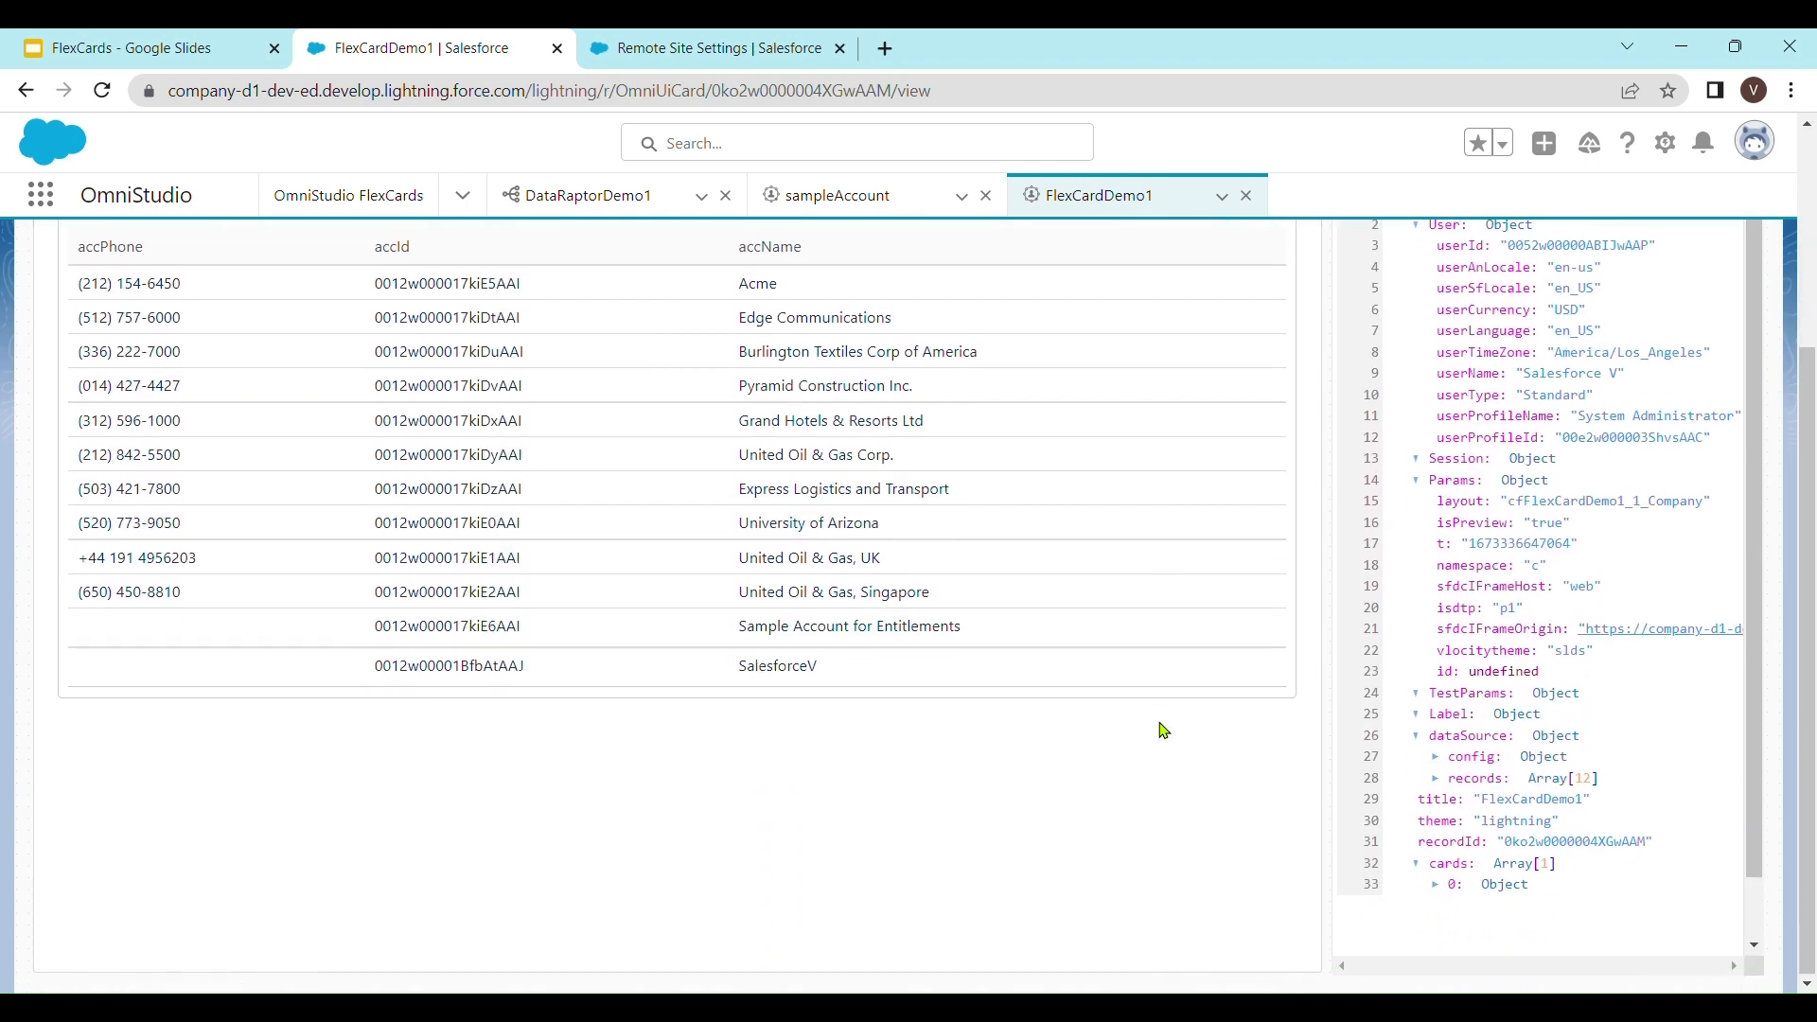
{"action": "scroll", "coordinate": [1164, 730], "scroll_direction": "up", "scroll_amount": 1}
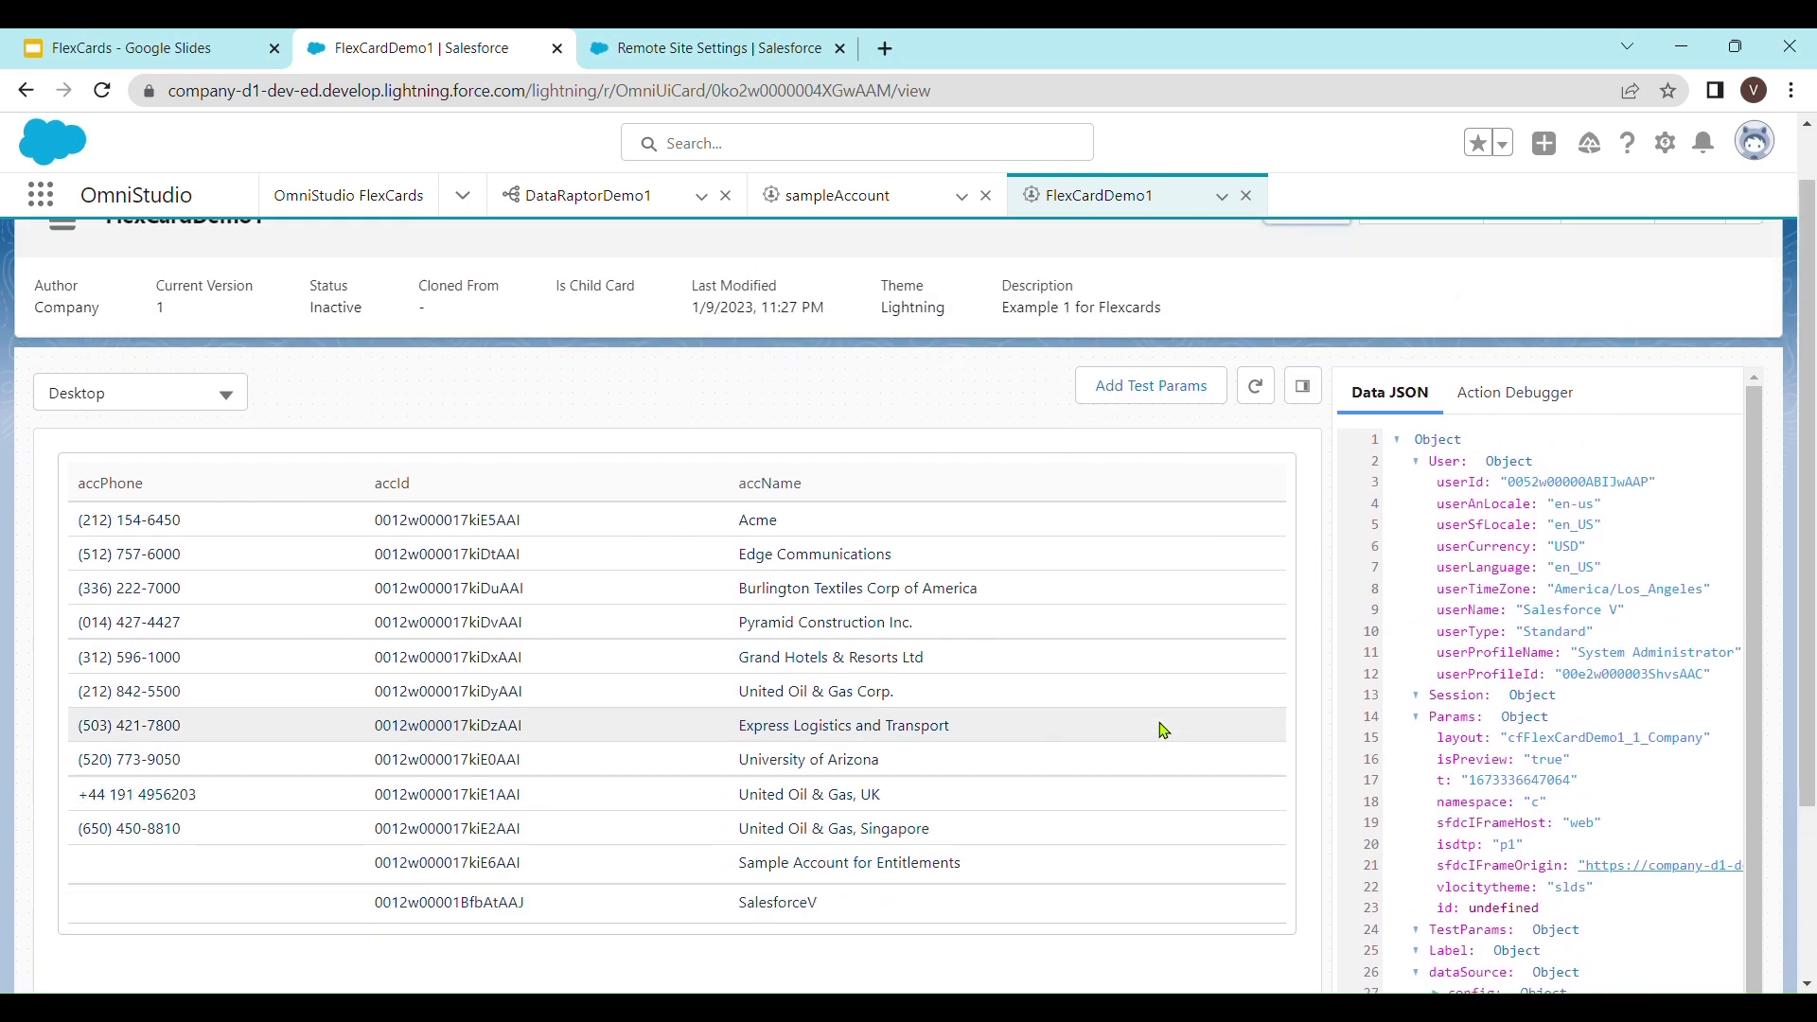
{"action": "scroll", "coordinate": [1164, 731], "scroll_direction": "up", "scroll_amount": 1}
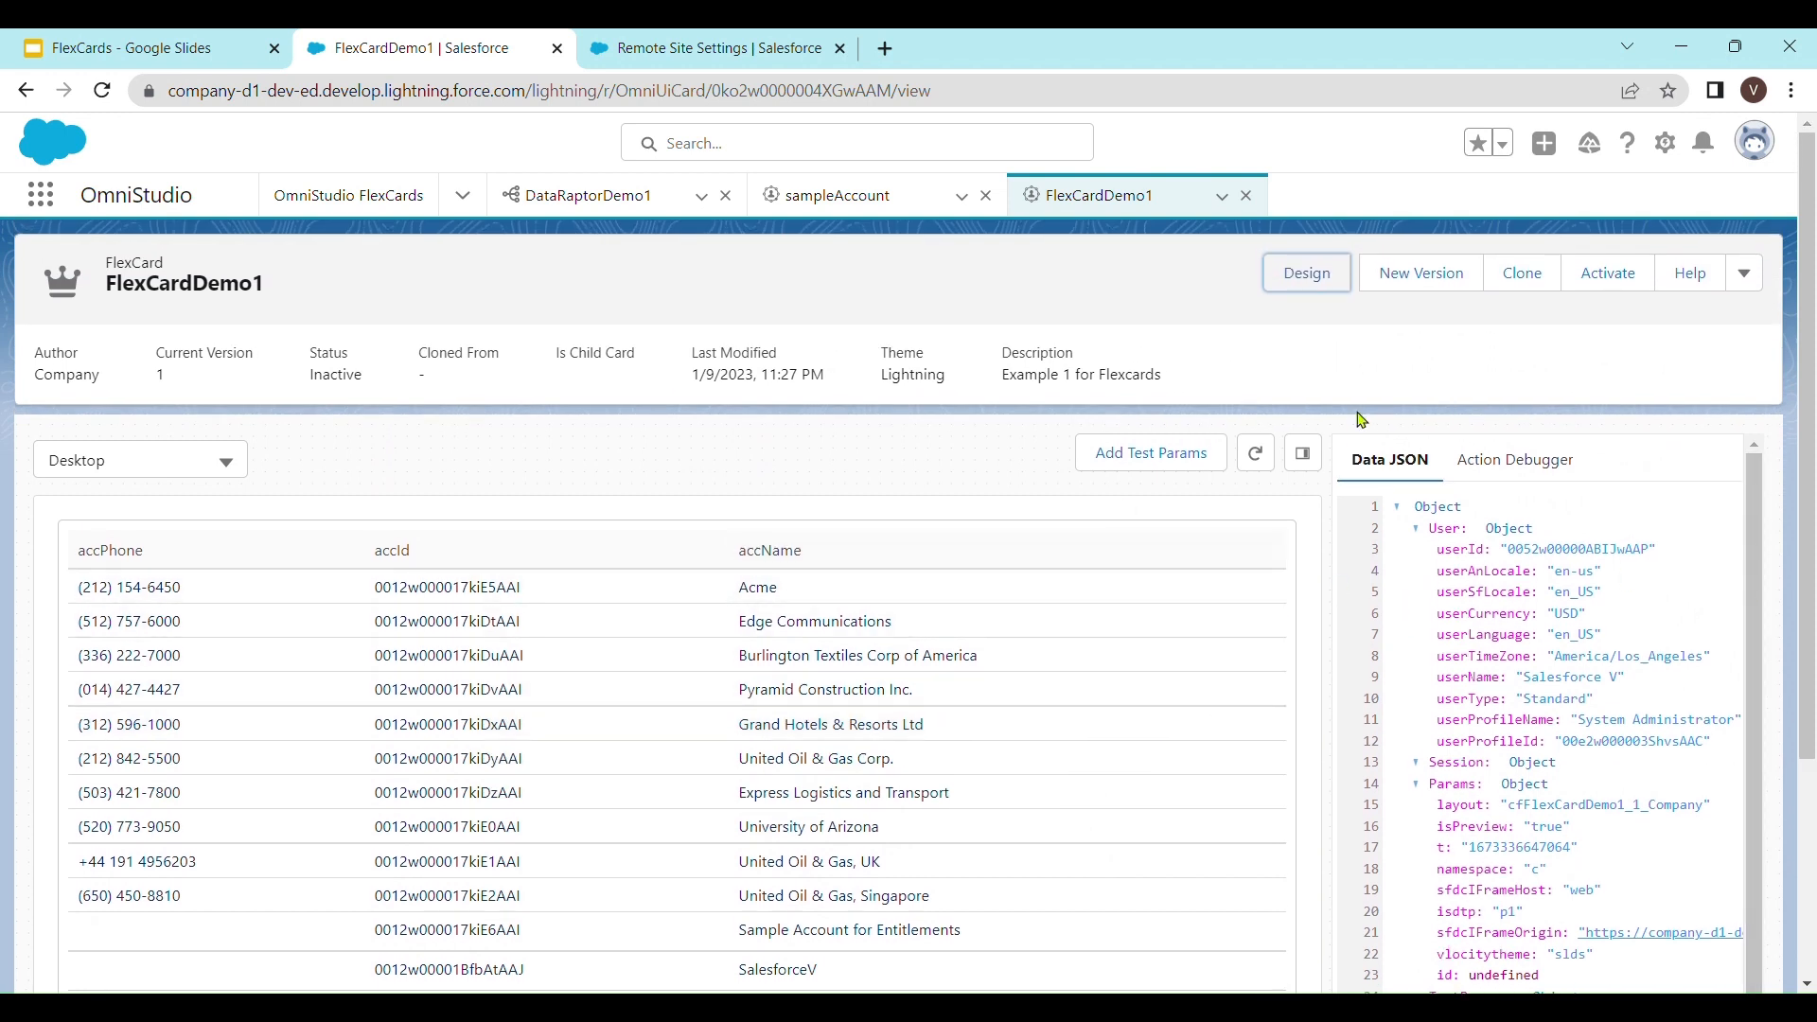
{"action": "left_click", "coordinate": [1309, 277]}
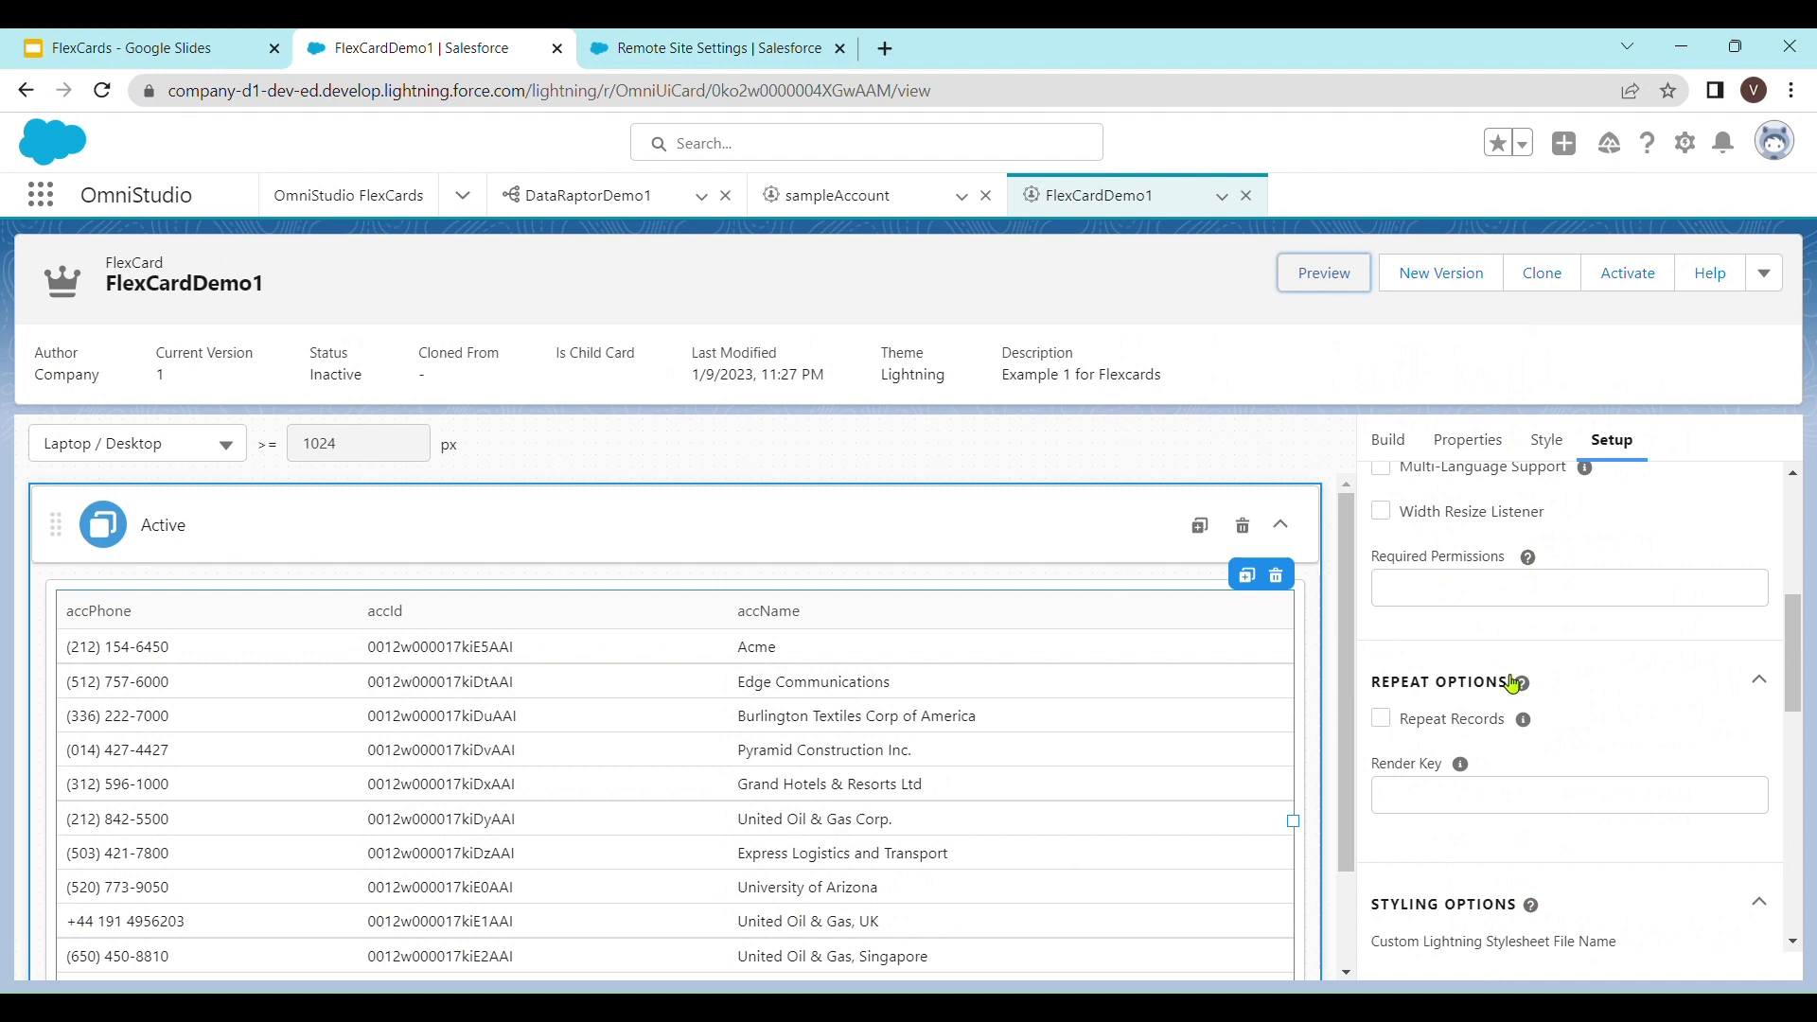
{"action": "scroll", "coordinate": [1590, 680], "scroll_direction": "down", "scroll_amount": 8}
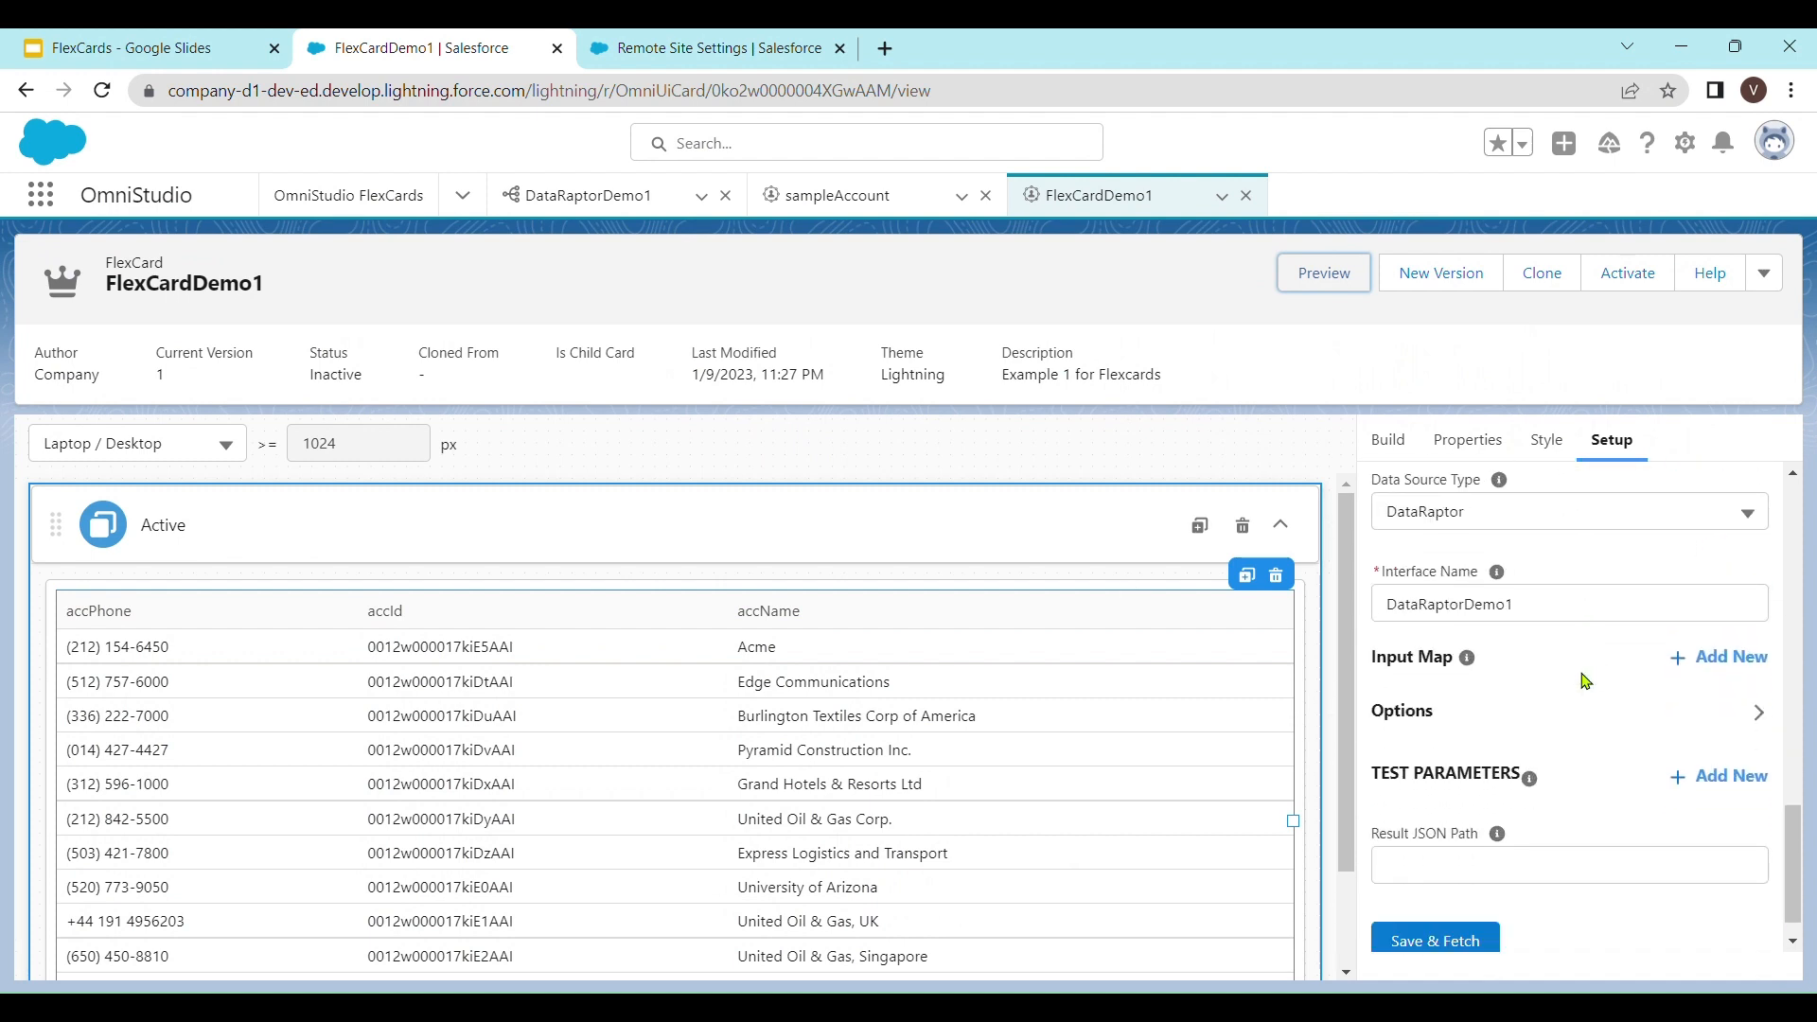
- Switch to the FlexCards presentation in Google Slides and show the "What has NOT been covered here?" slide
{"action": "left_click", "coordinate": [142, 52]}
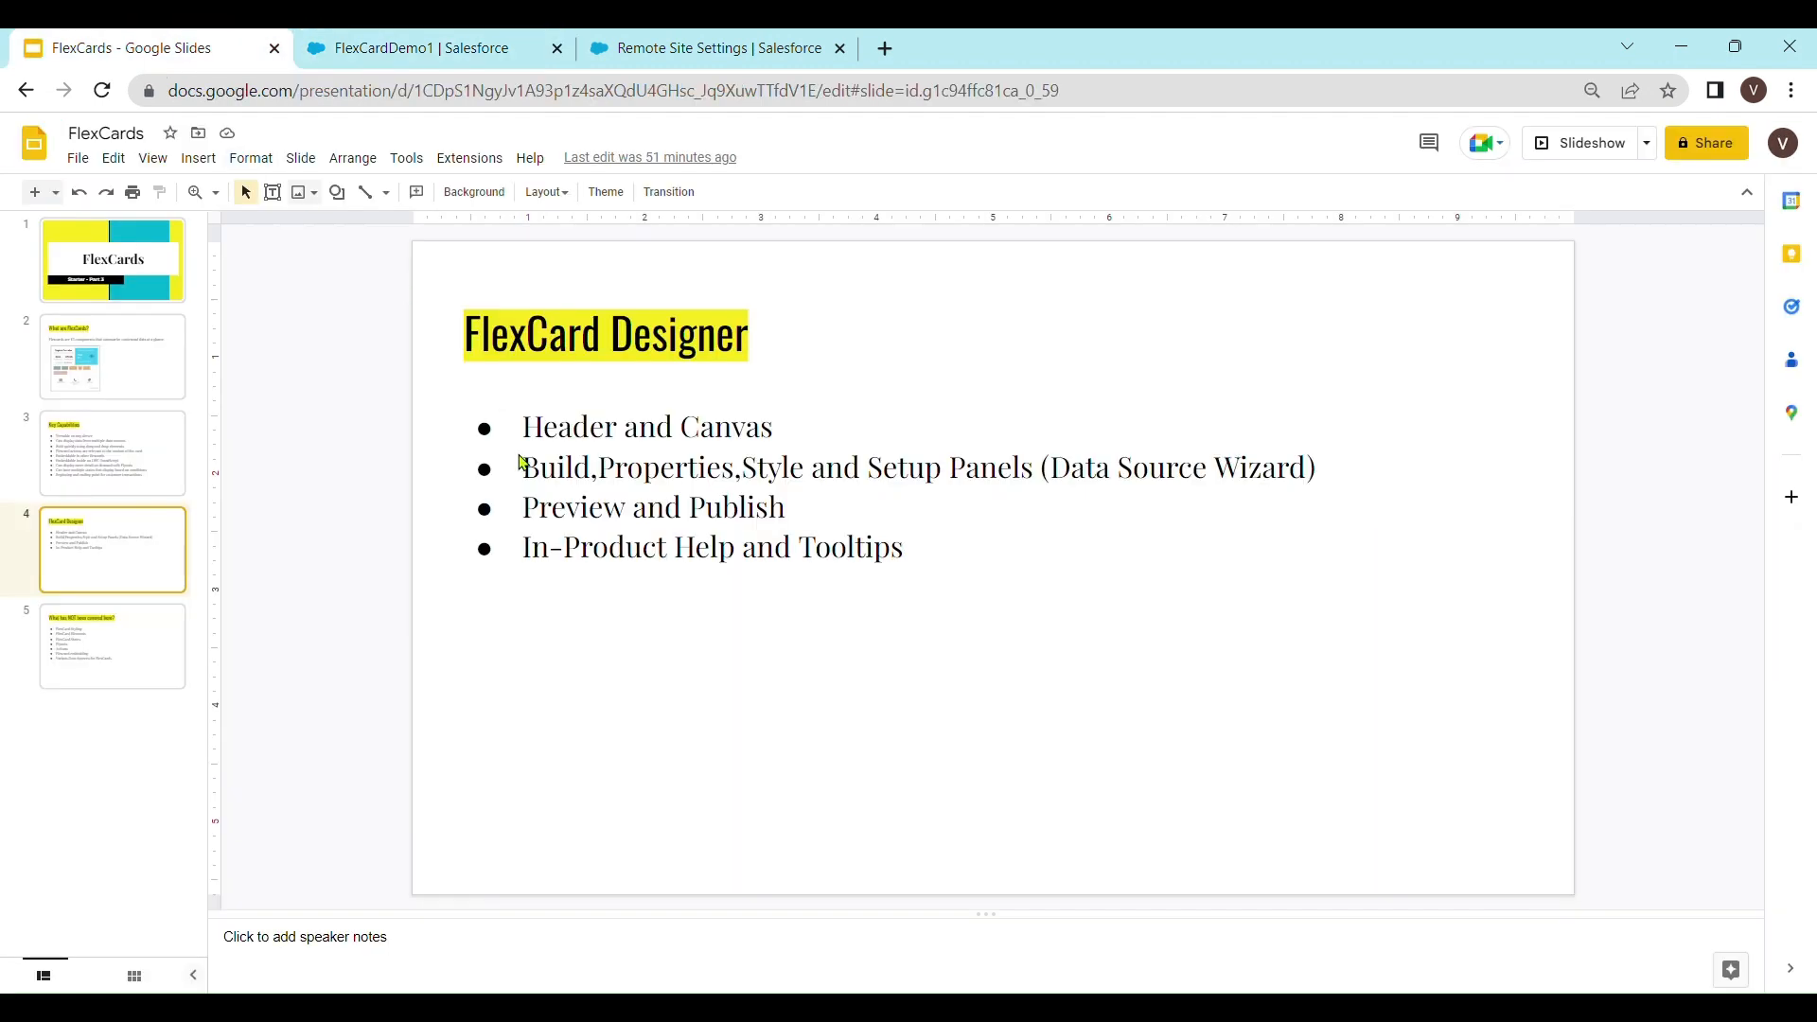
{"action": "left_click", "coordinate": [57, 658]}
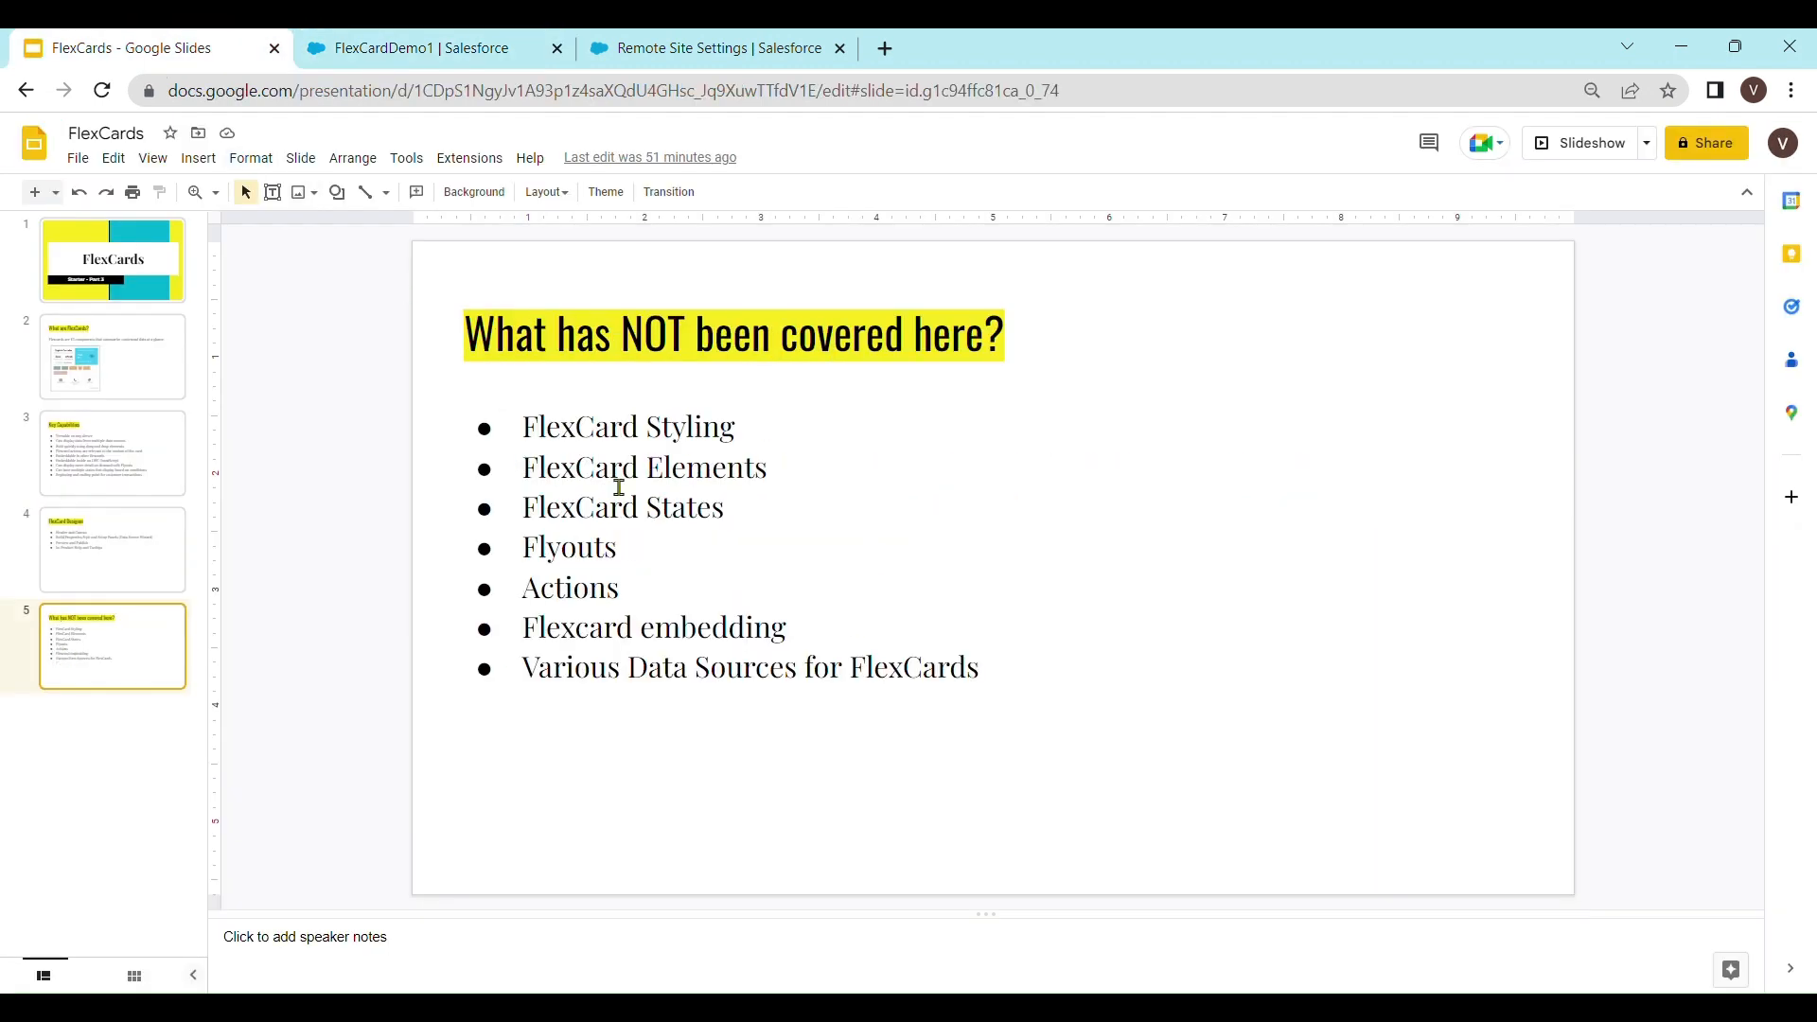